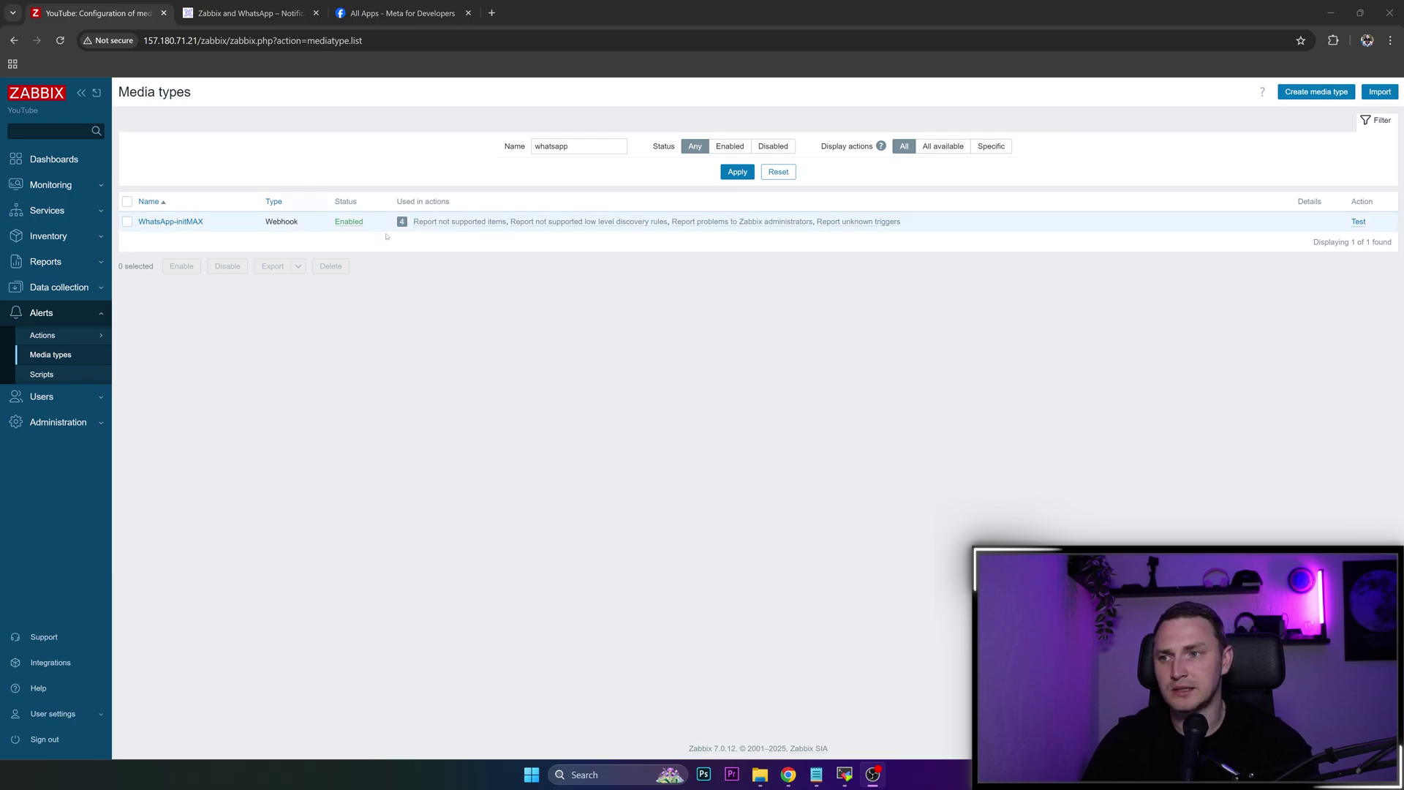
- Skim the initMAX wiki guide on Zabbix and WhatsApp notification integration, from its contents list through the comparison of free and production API versions
click(253, 13)
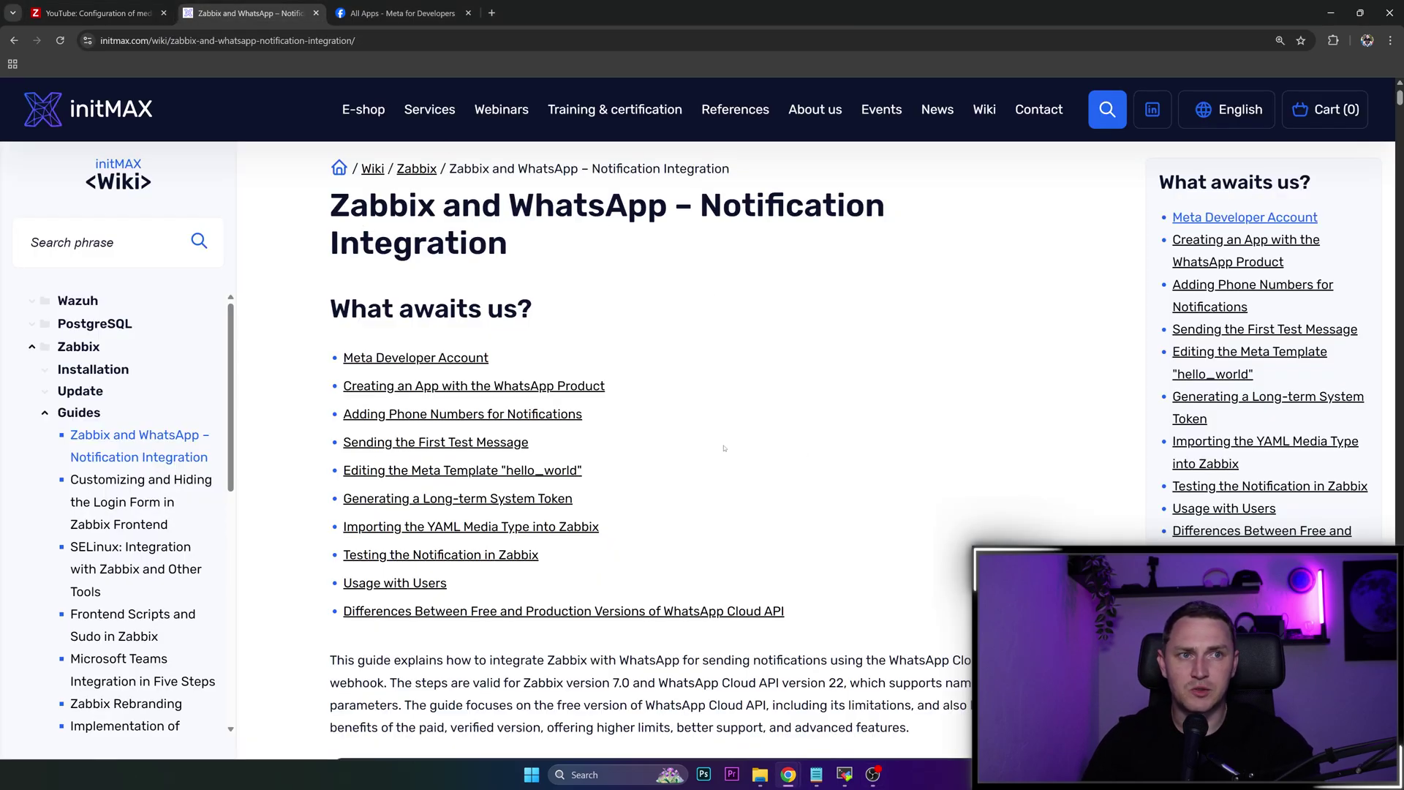
scroll(724, 448, up, 1)
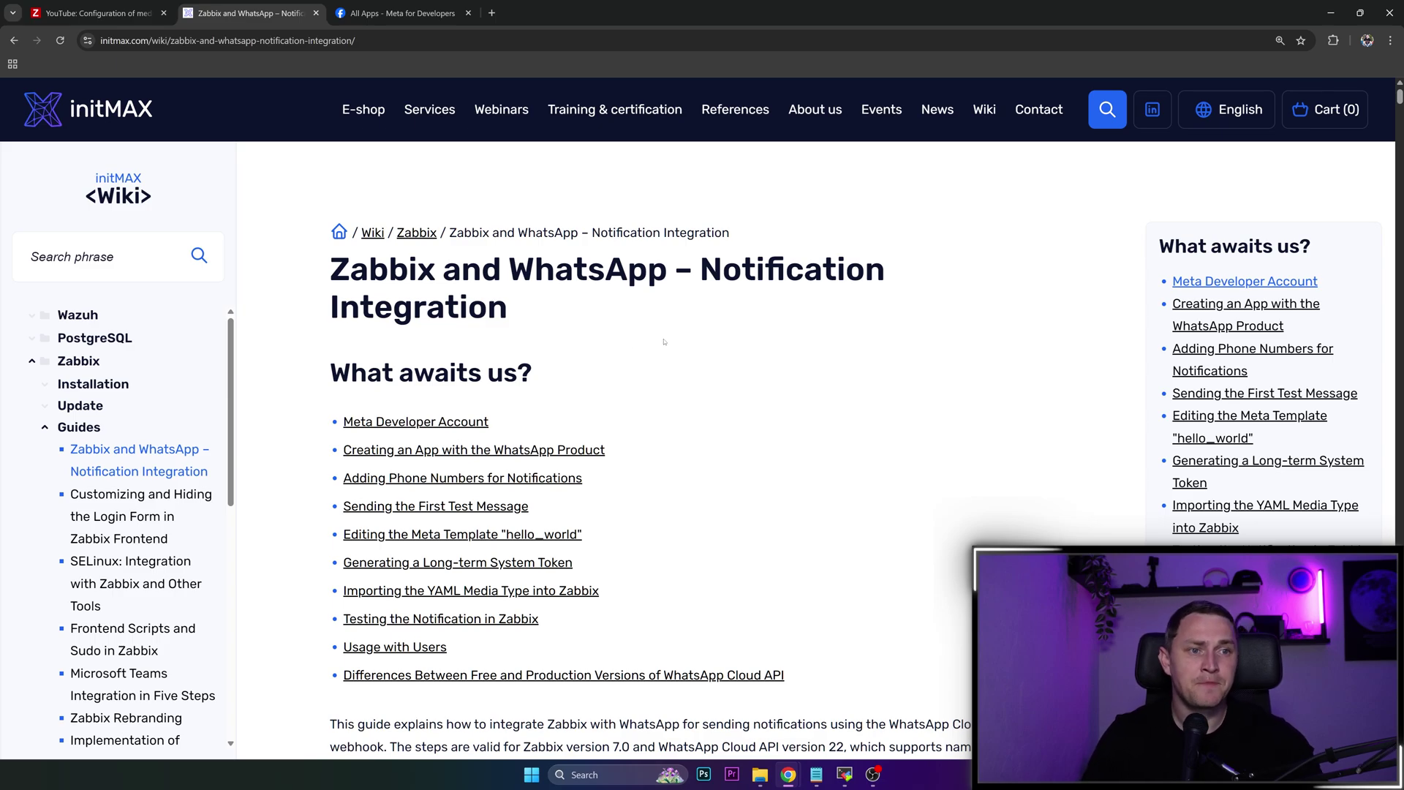
scroll(1083, 392, down, 20)
scroll(1084, 391, down, 15)
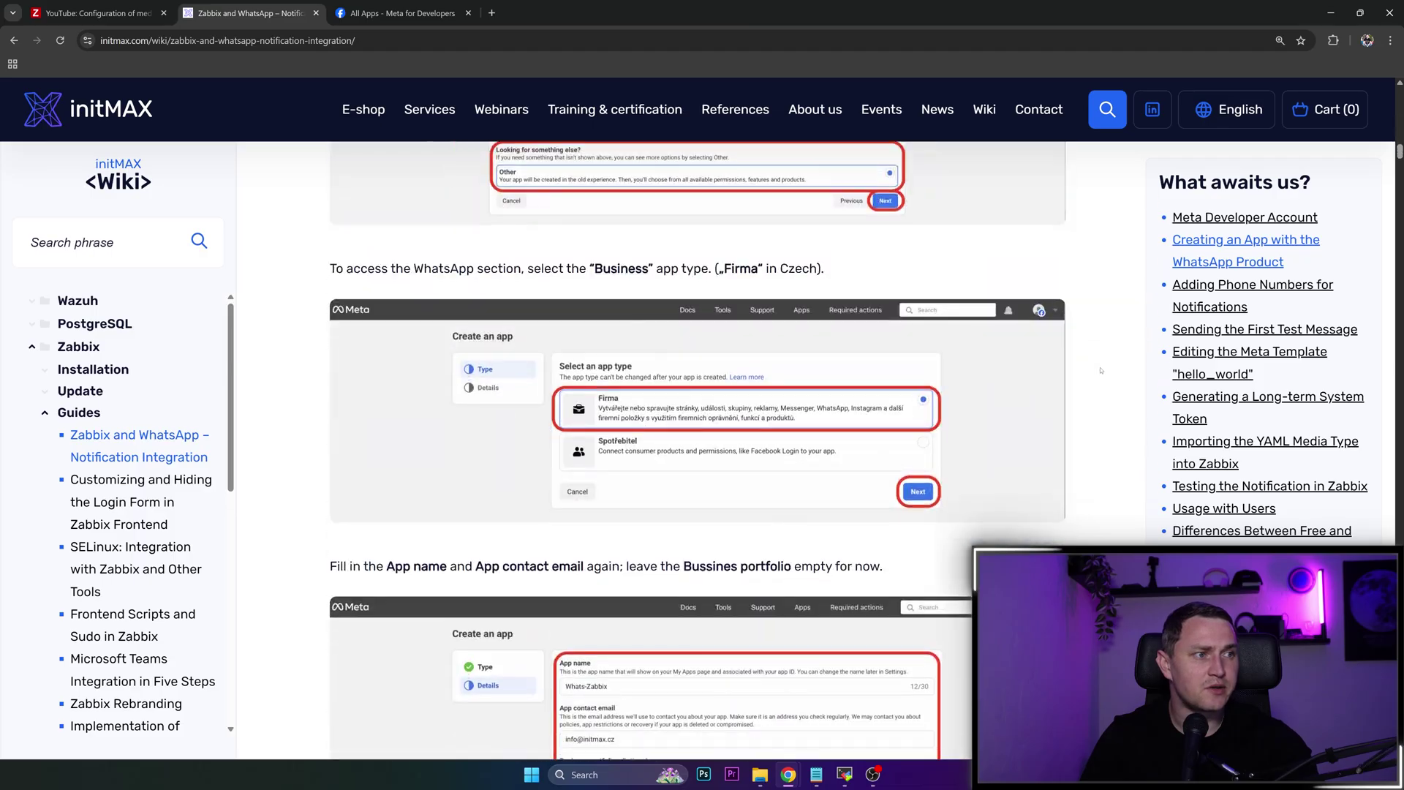
scroll(1084, 391, down, 20)
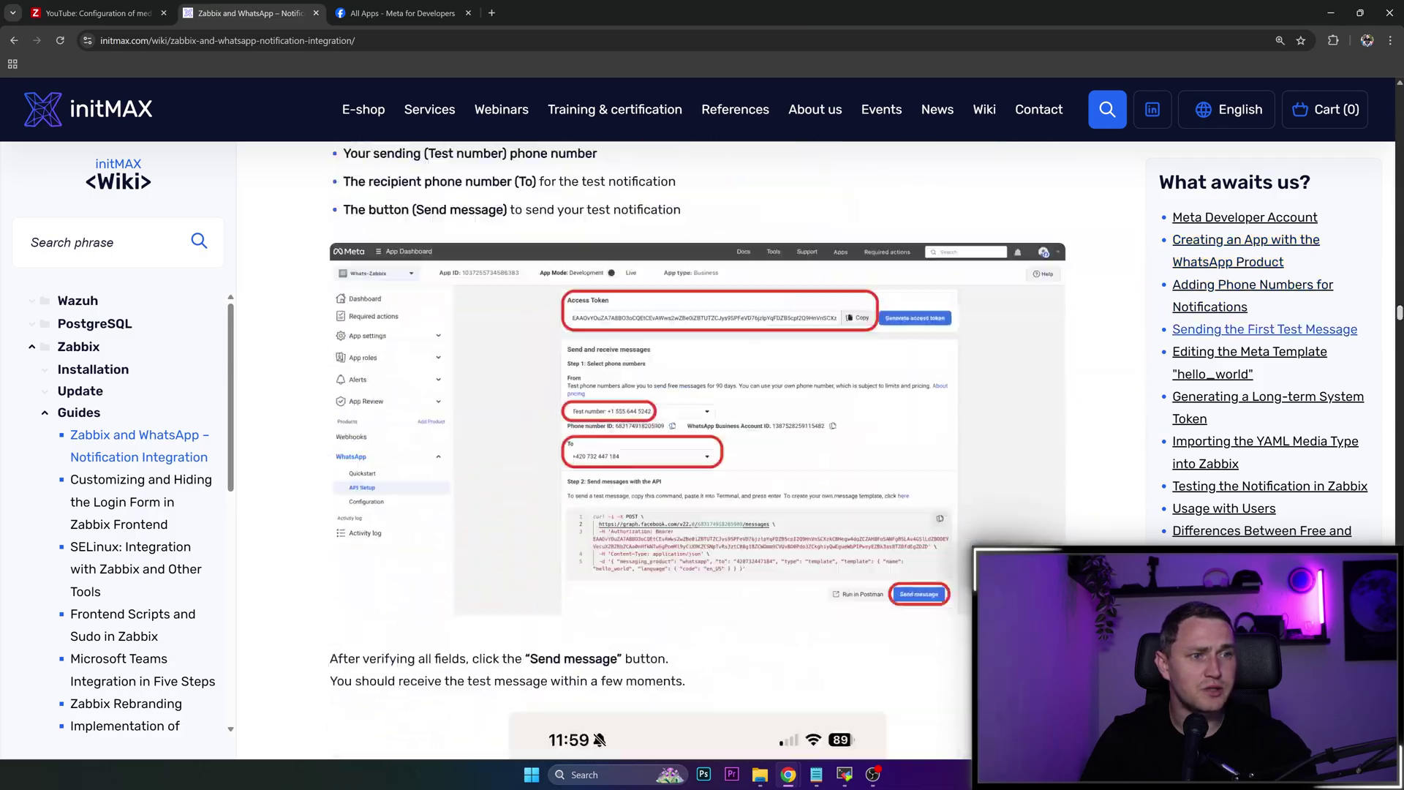
scroll(697, 449, down, 10)
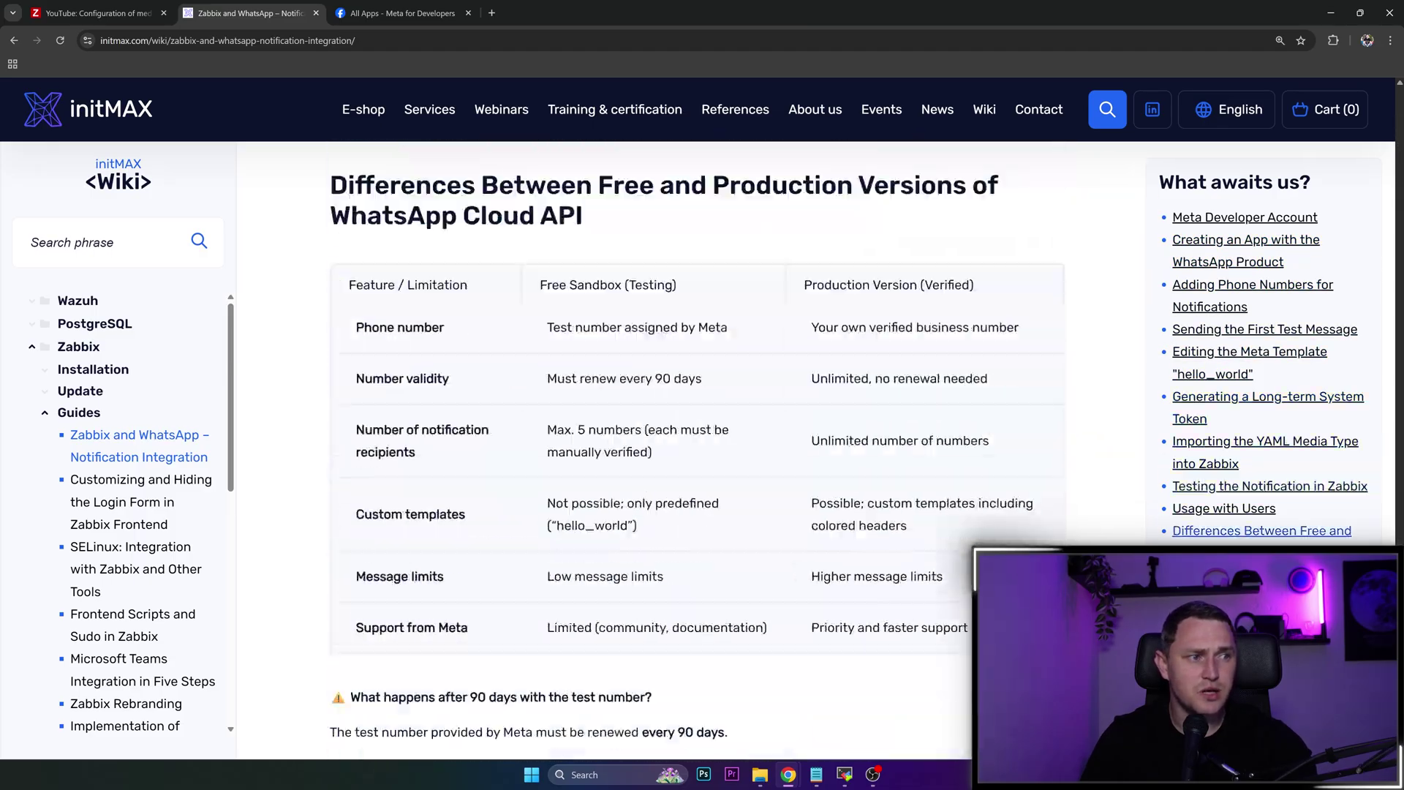
scroll(698, 449, up, 20)
scroll(698, 450, up, 20)
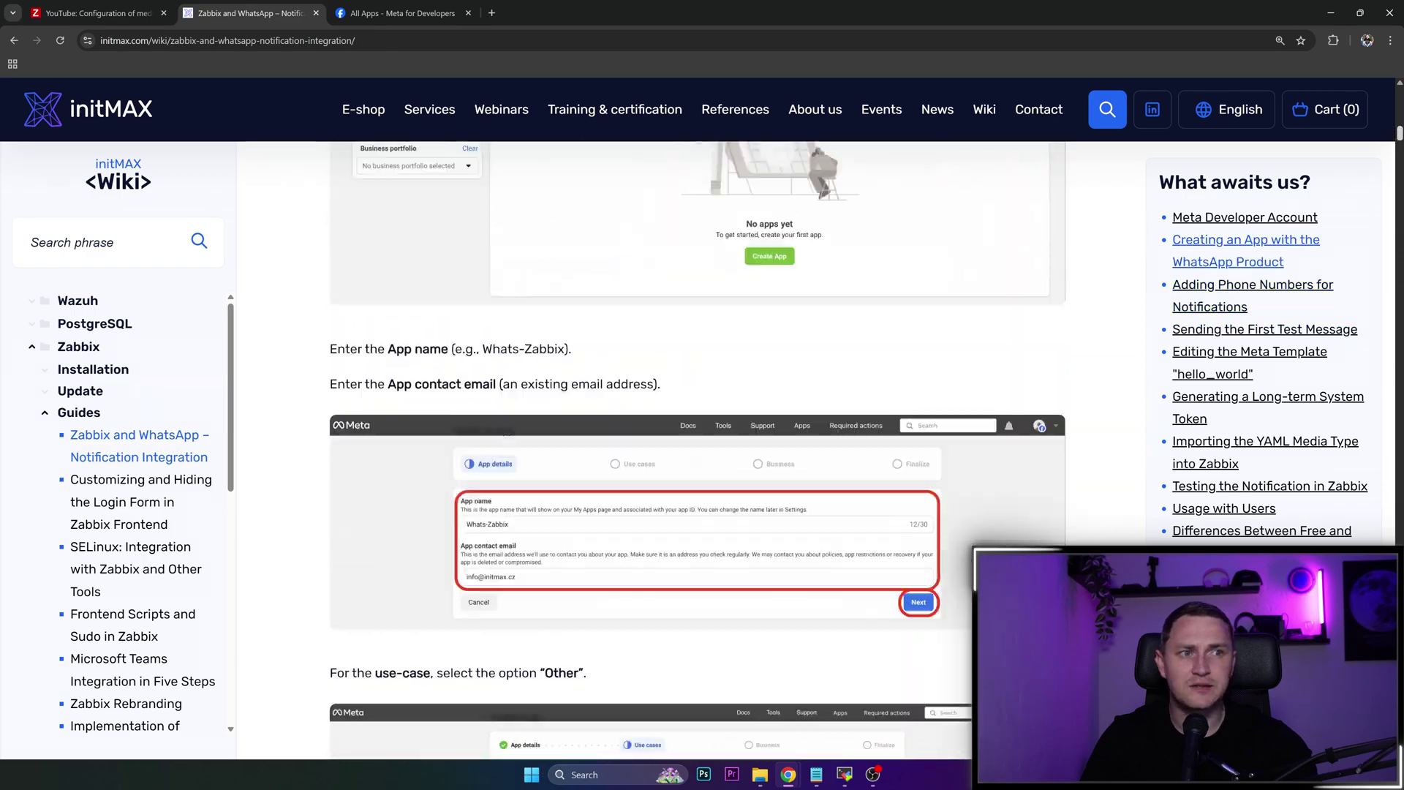
scroll(1017, 429, down, 15)
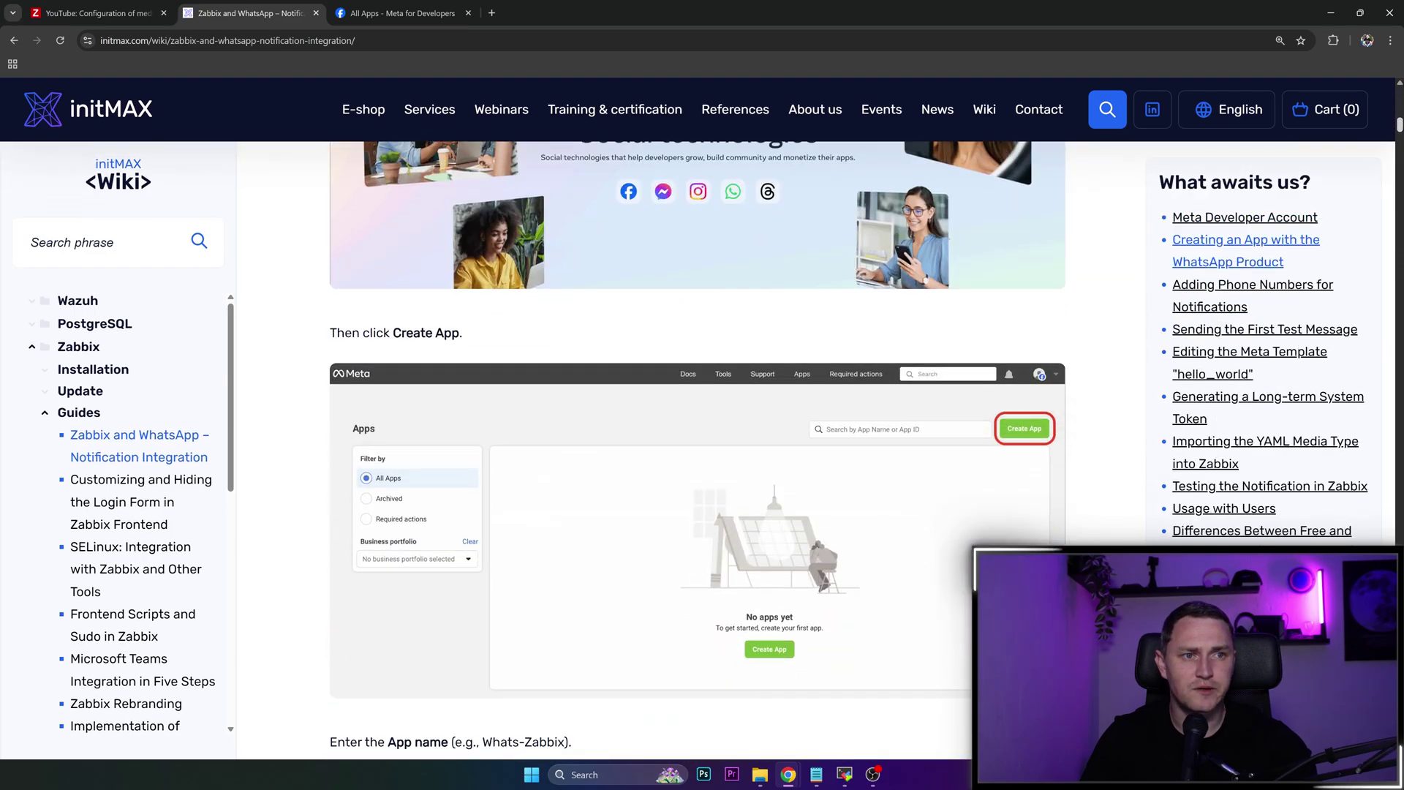
scroll(1017, 429, up, 15)
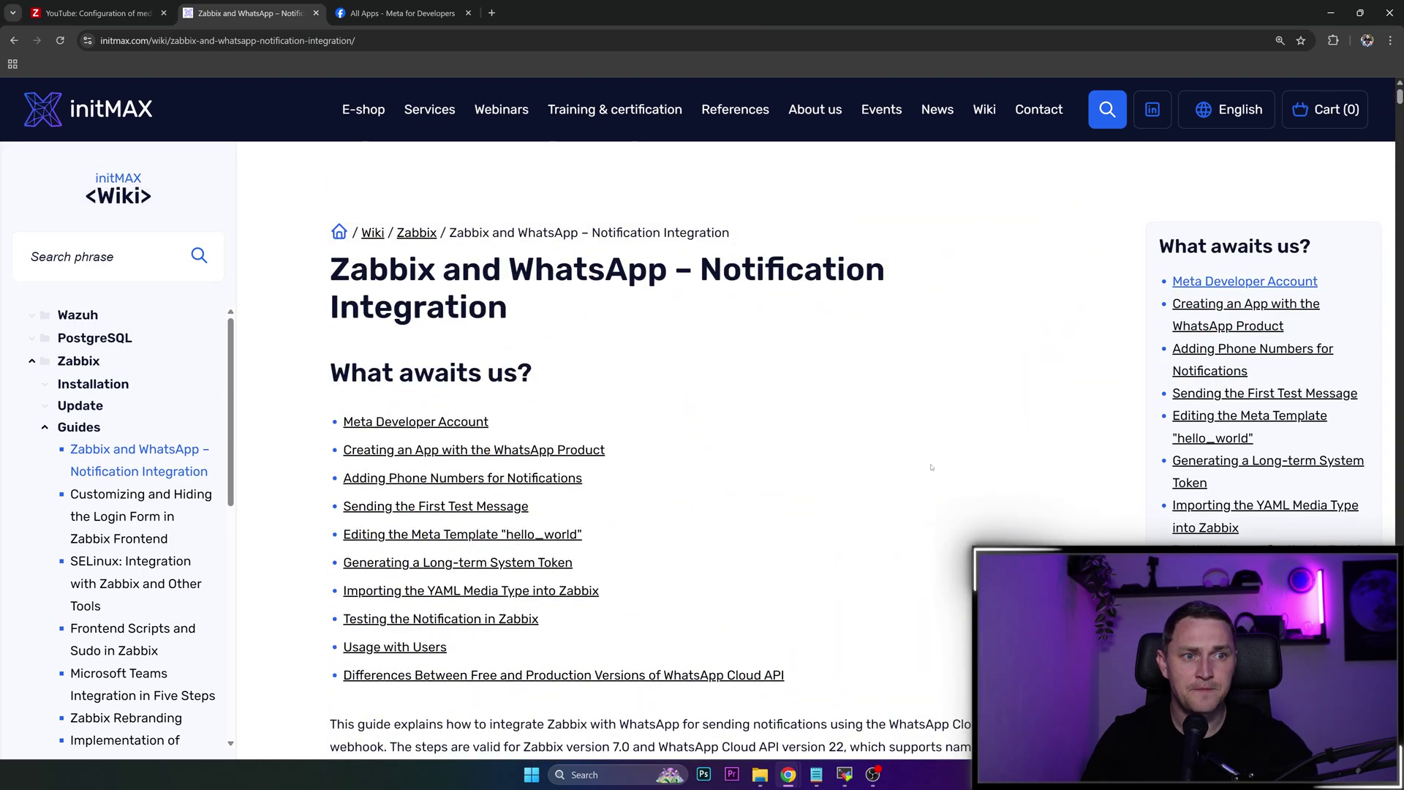
scroll(806, 471, down, 7)
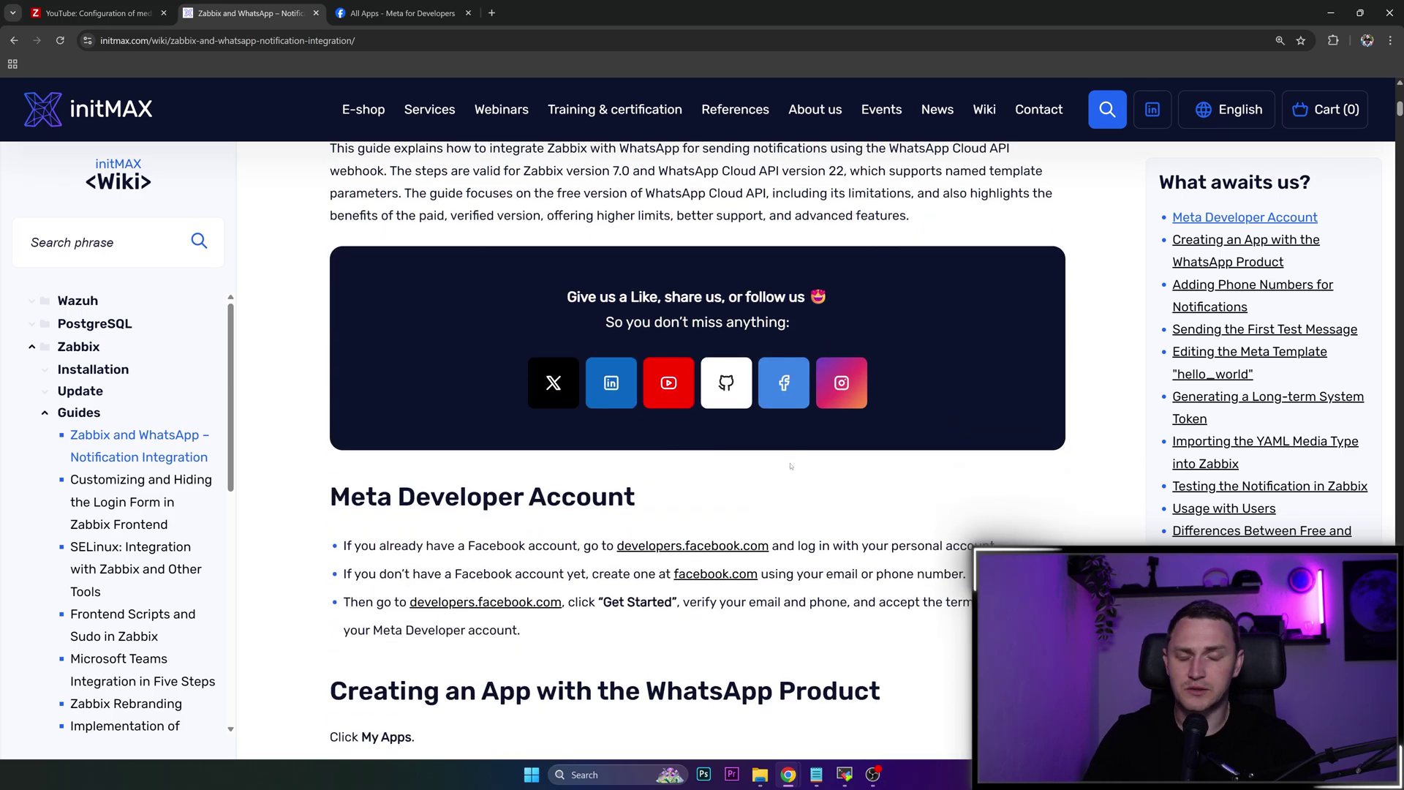
scroll(610, 471, up, 5)
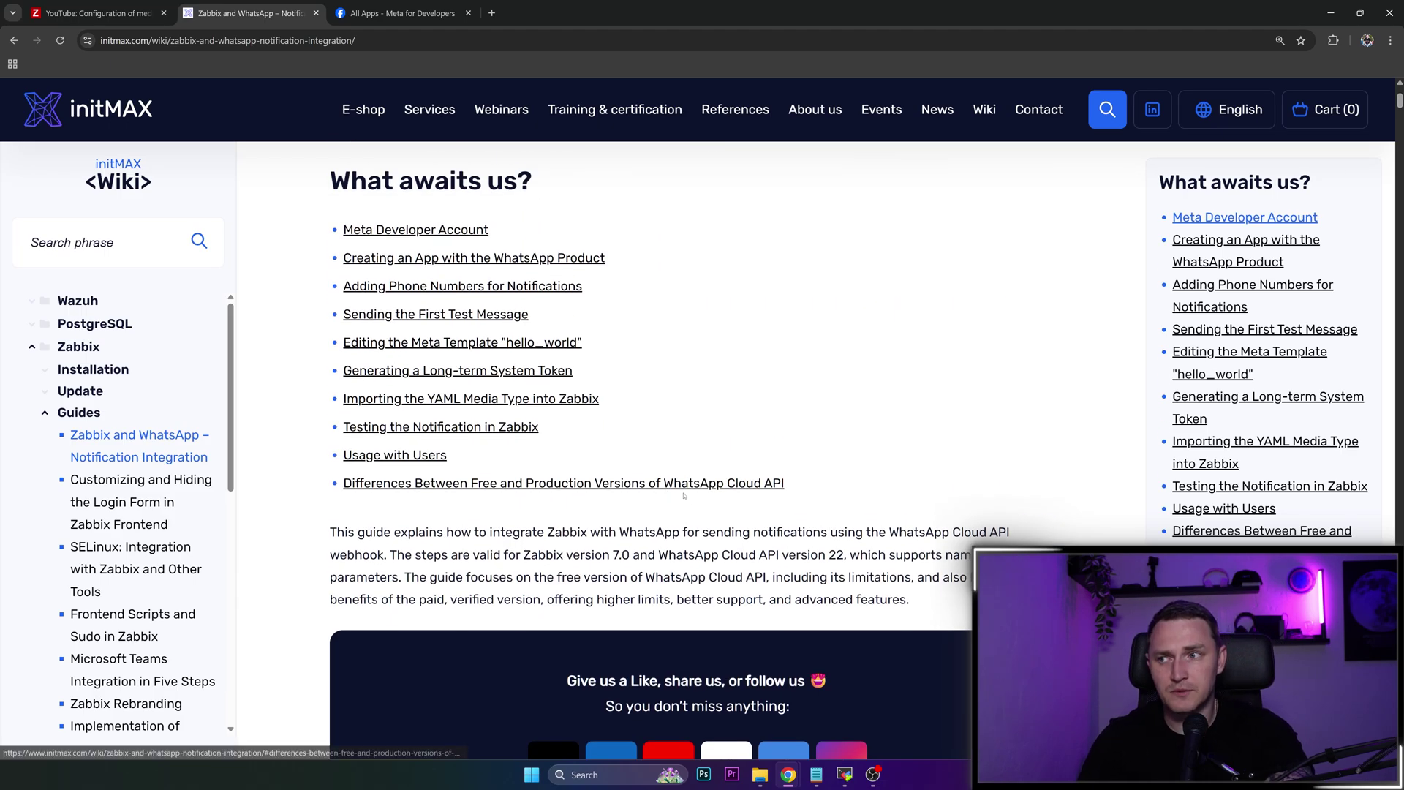
scroll(643, 451, up, 3)
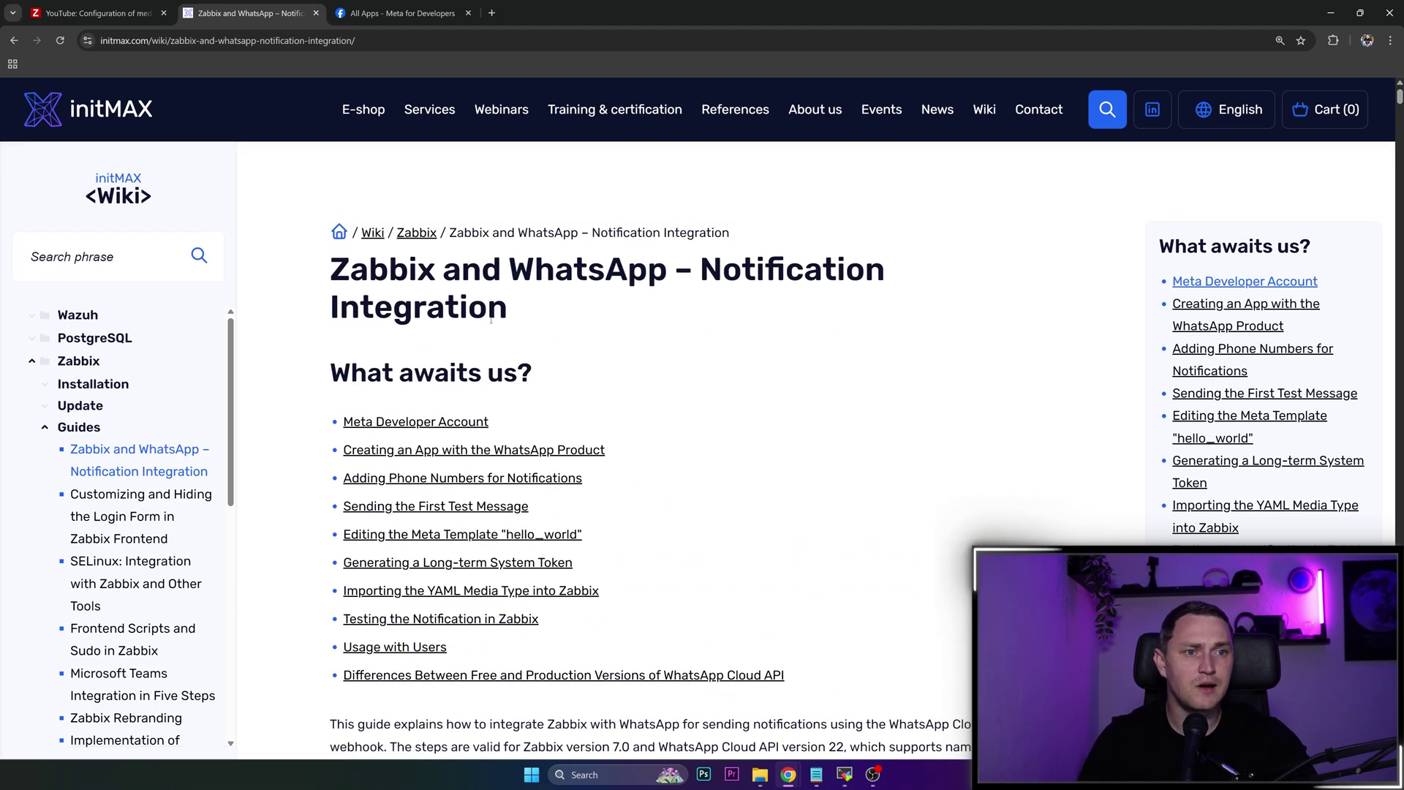
- View the Meta for Developers app list alongside the contents list and introduction of the WhatsApp integration guide
key(ctrl+Tab)
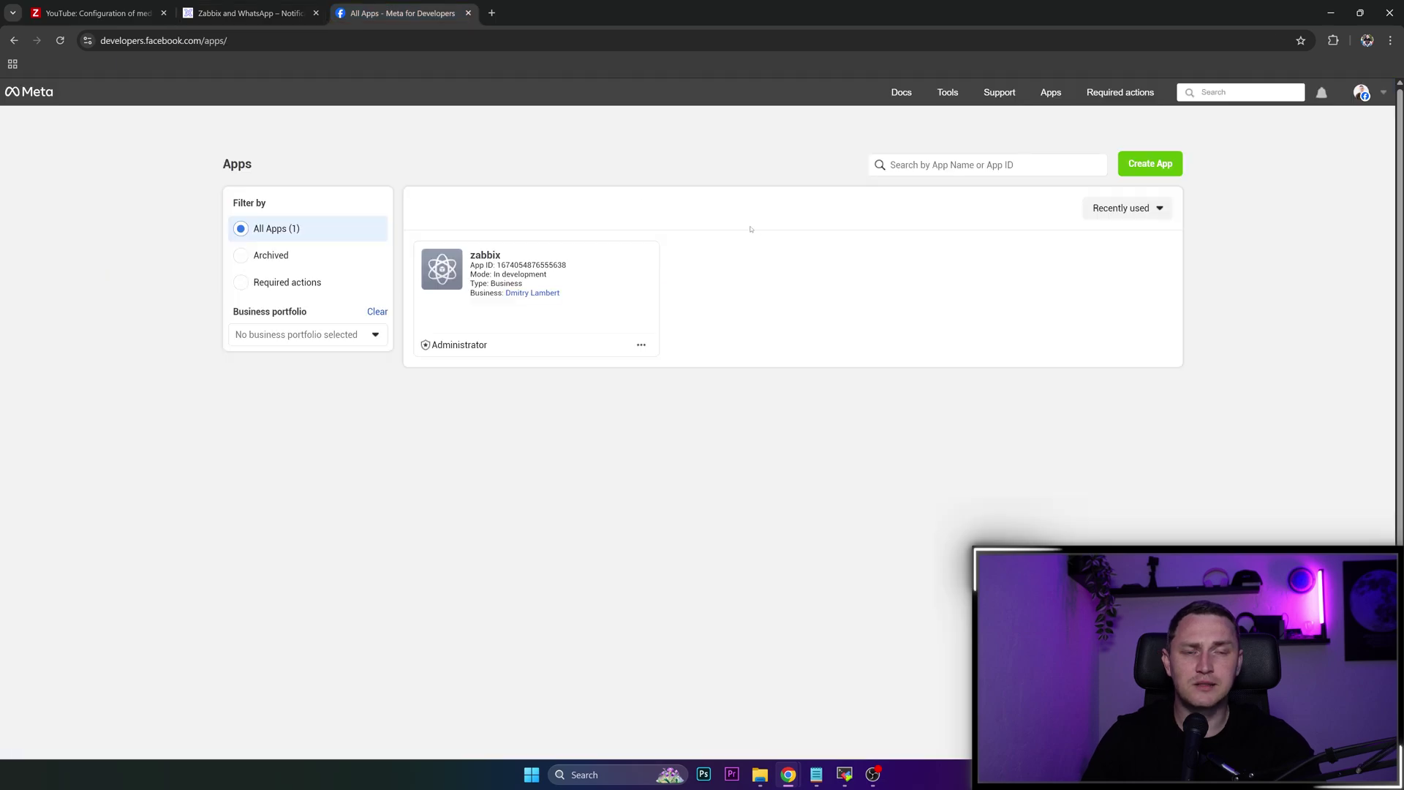
key(ctrl+shift+Tab)
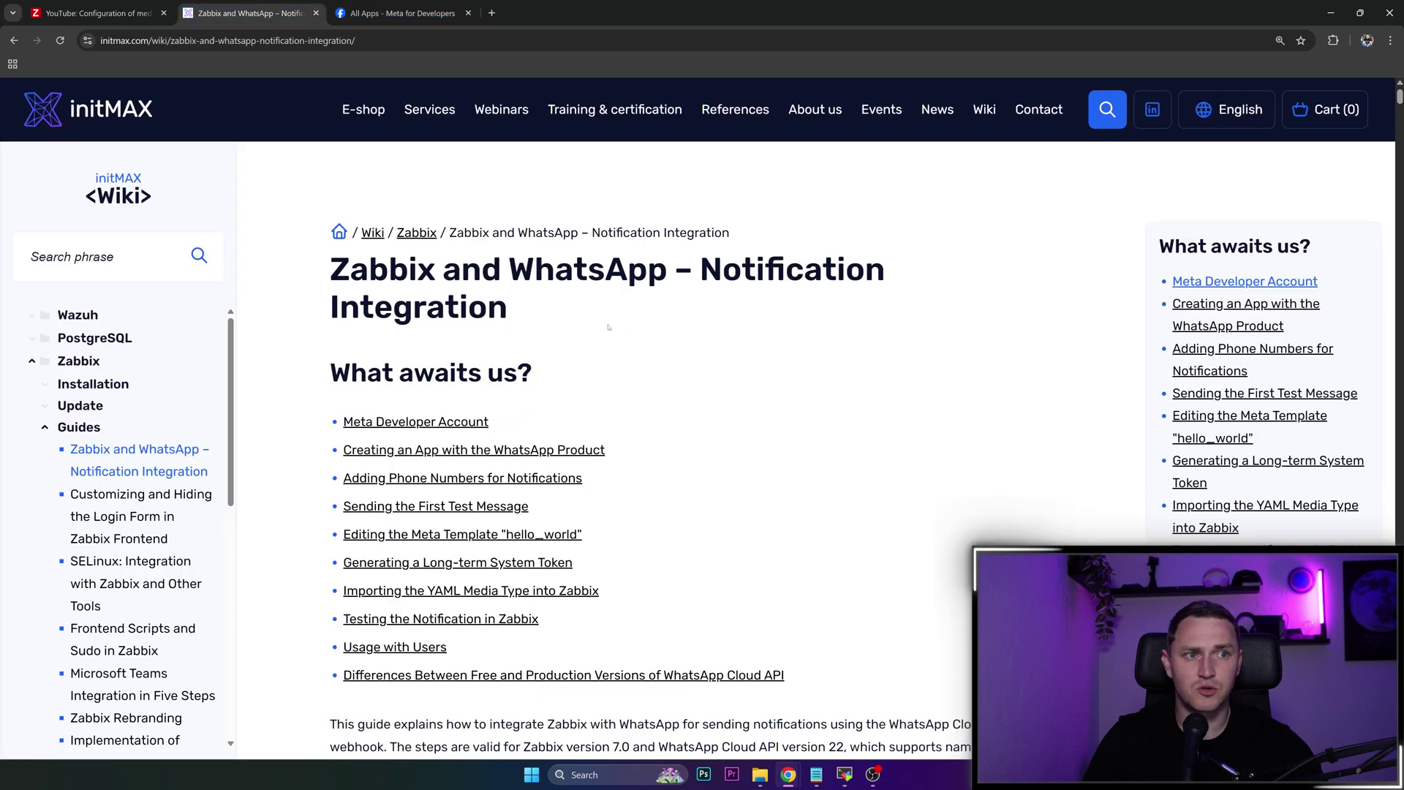
scroll(641, 437, down, 2)
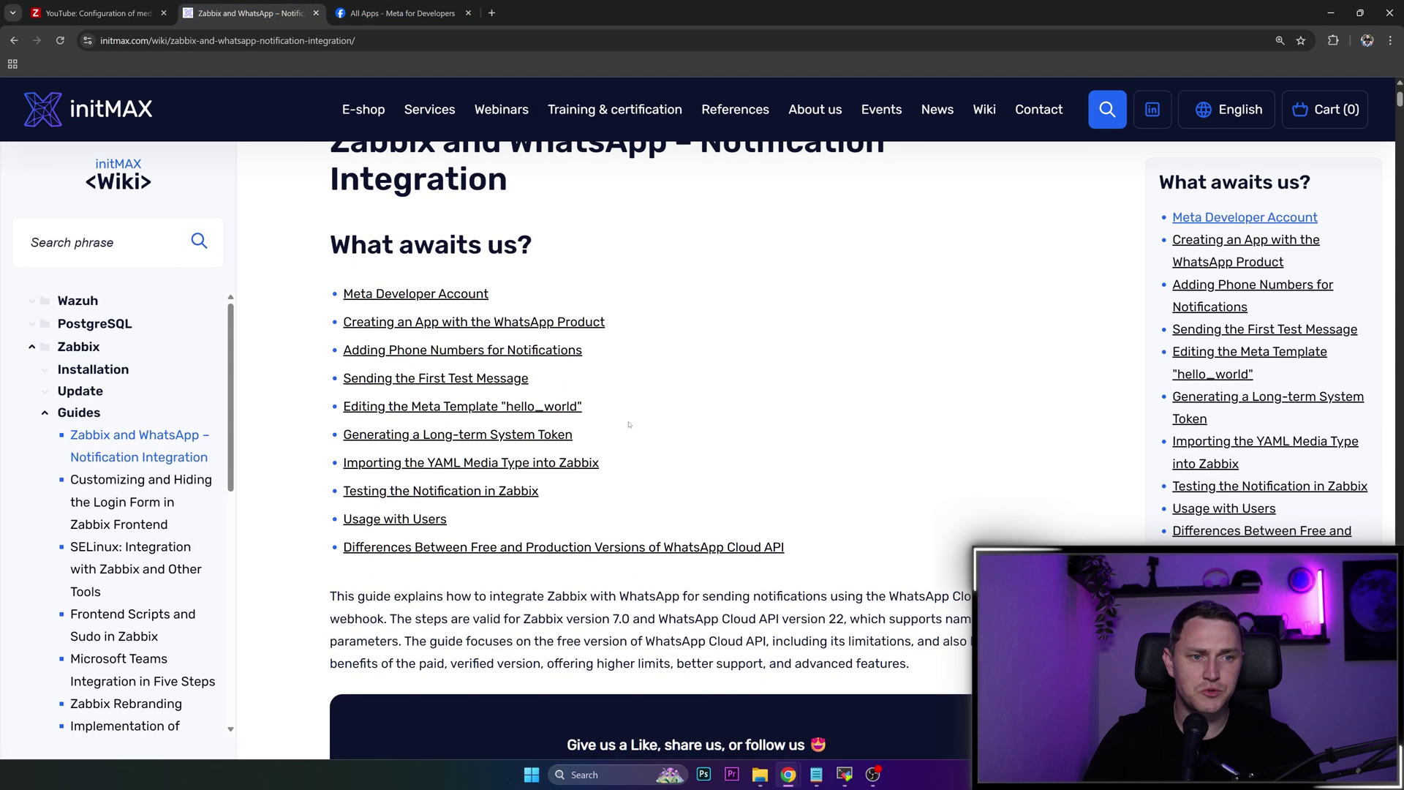
scroll(627, 422, down, 6)
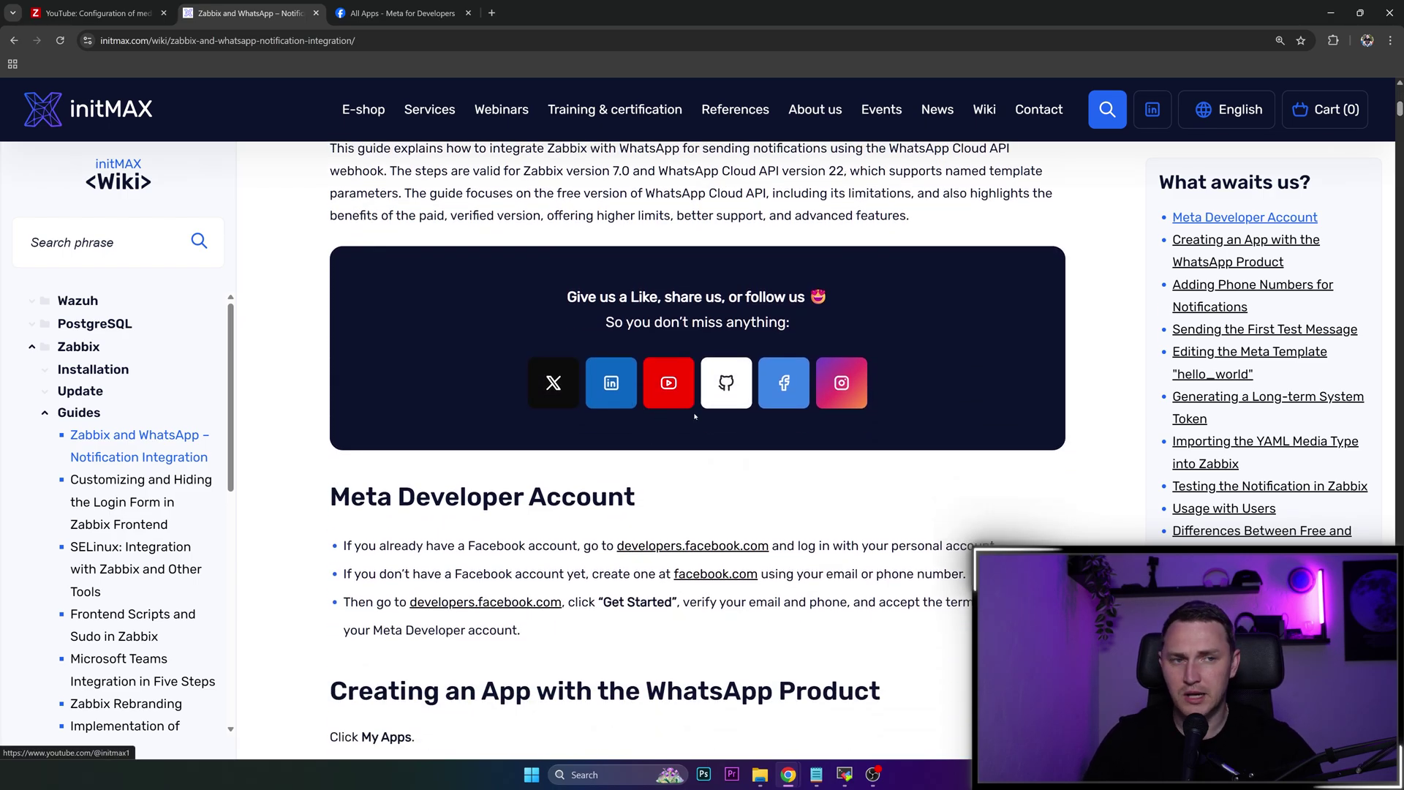
scroll(696, 335, up, 4)
click(402, 13)
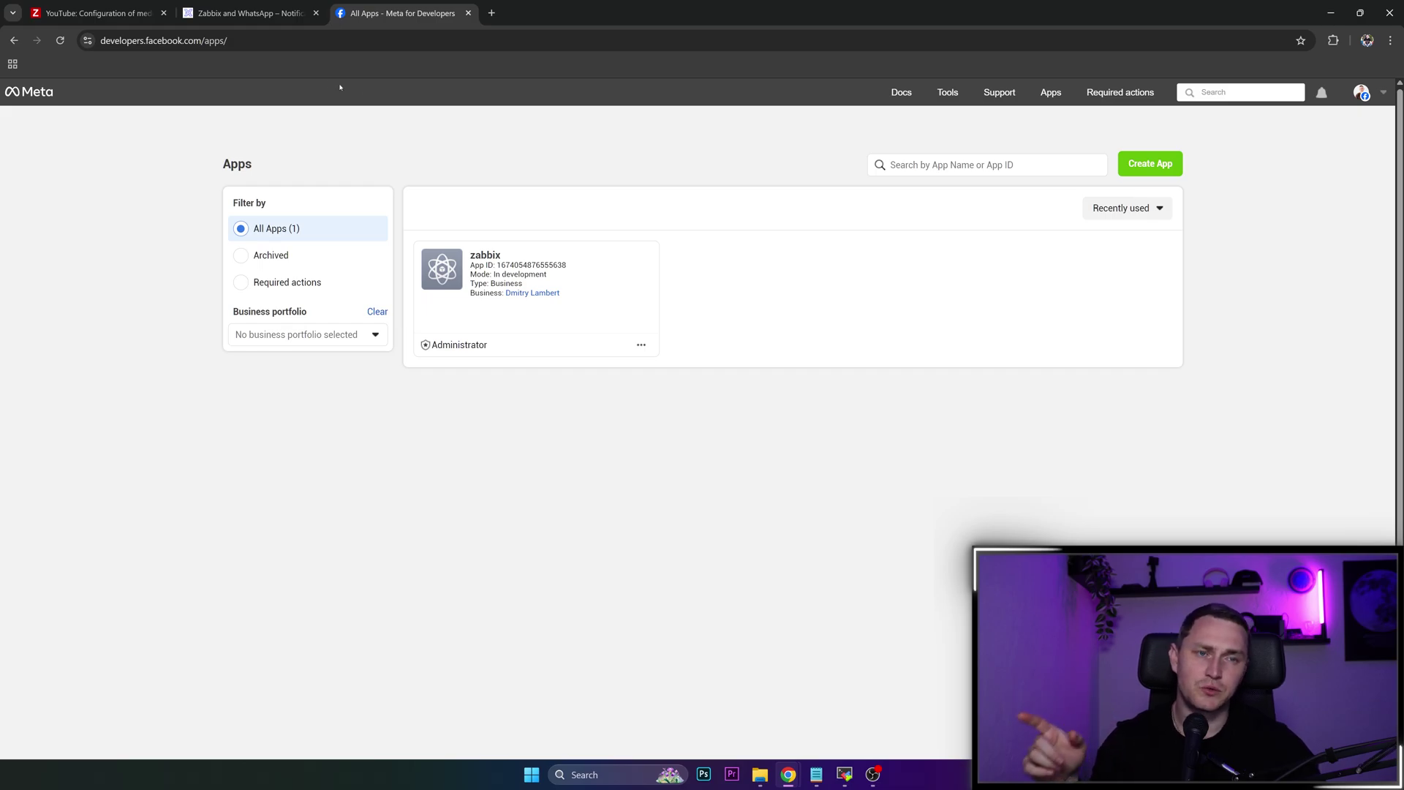
- Read the guide's Meta Developer Account section on logging in, creating a Facebook account and verifying email and phone
click(247, 22)
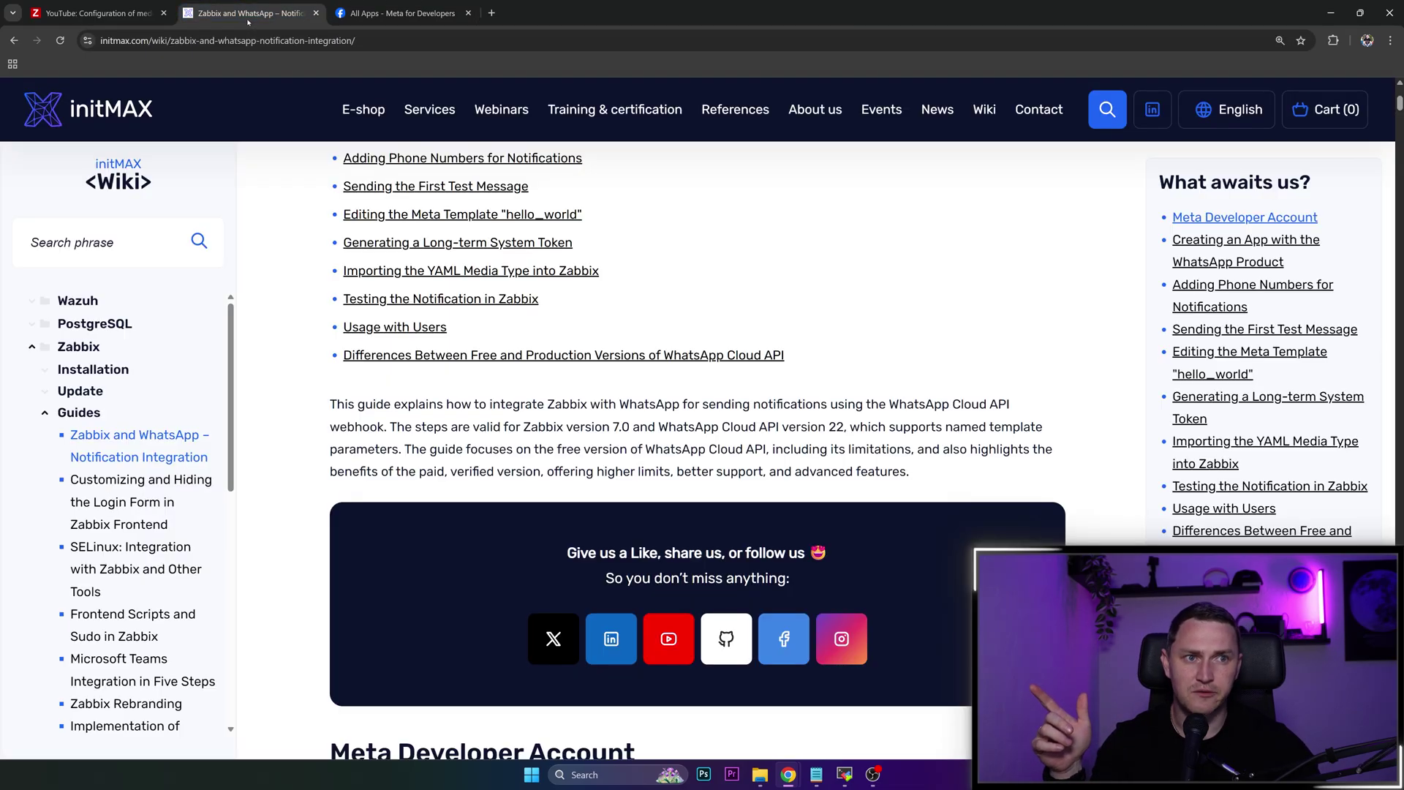
scroll(616, 310, down, 8)
scroll(614, 307, up, 2)
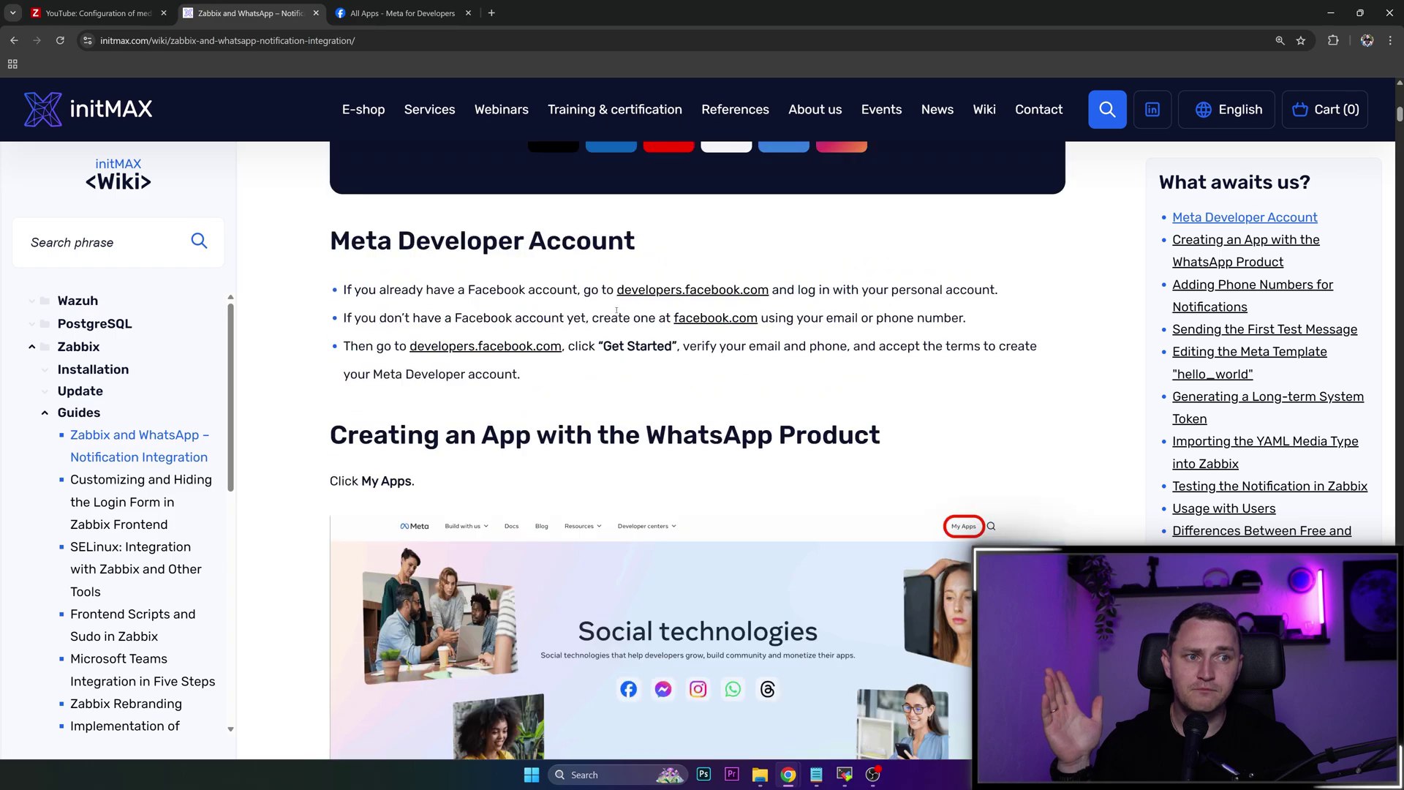
click(392, 6)
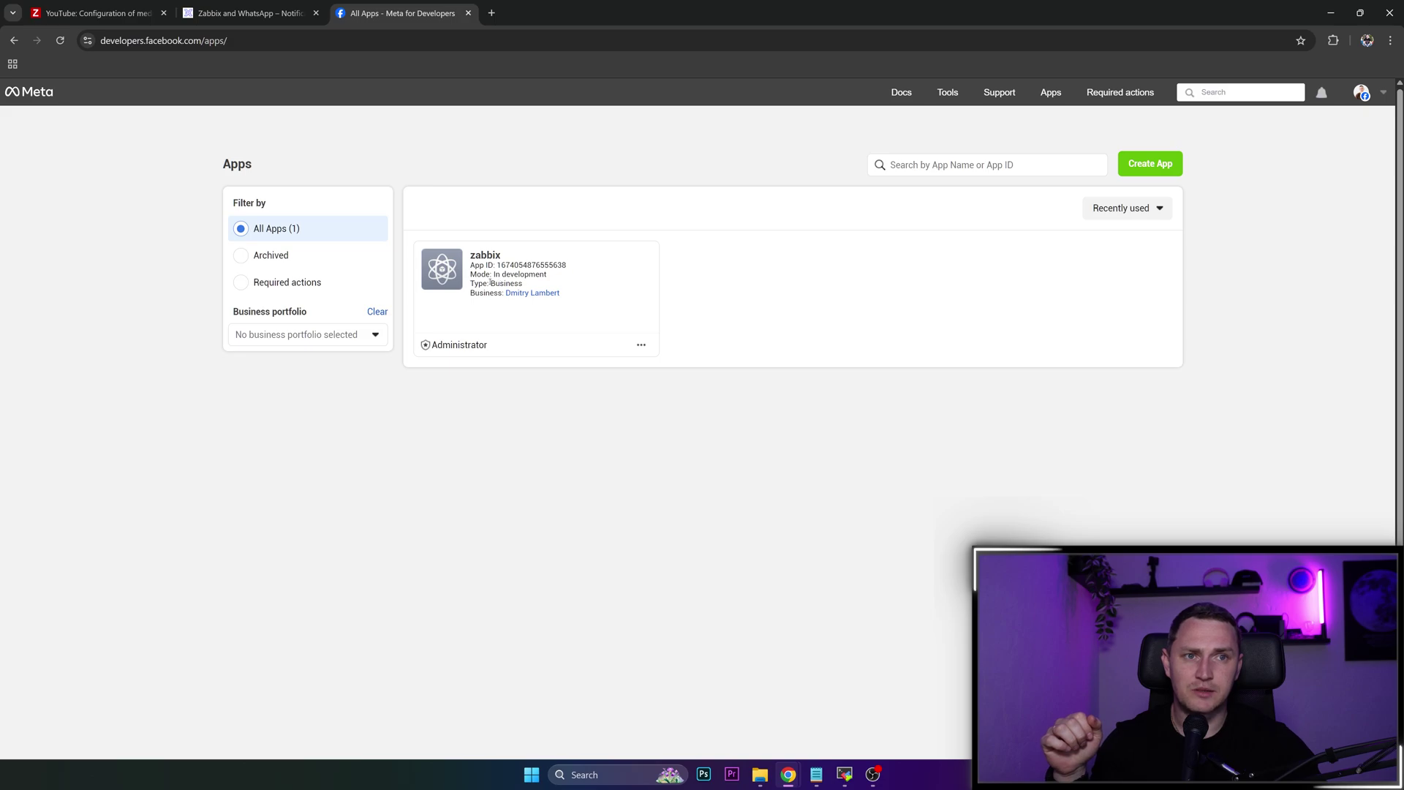
click(262, 4)
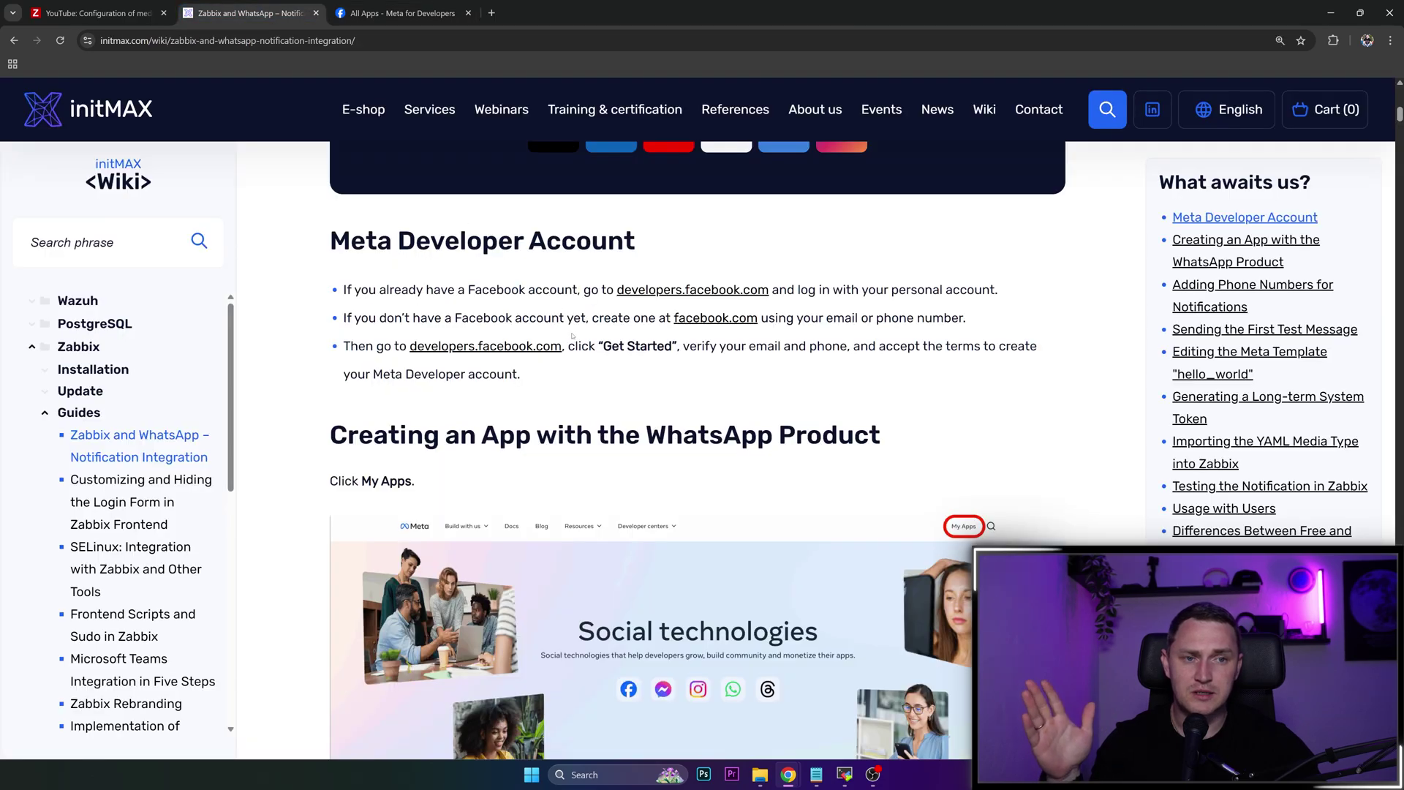
scroll(648, 340, down, 4)
scroll(653, 343, up, 4)
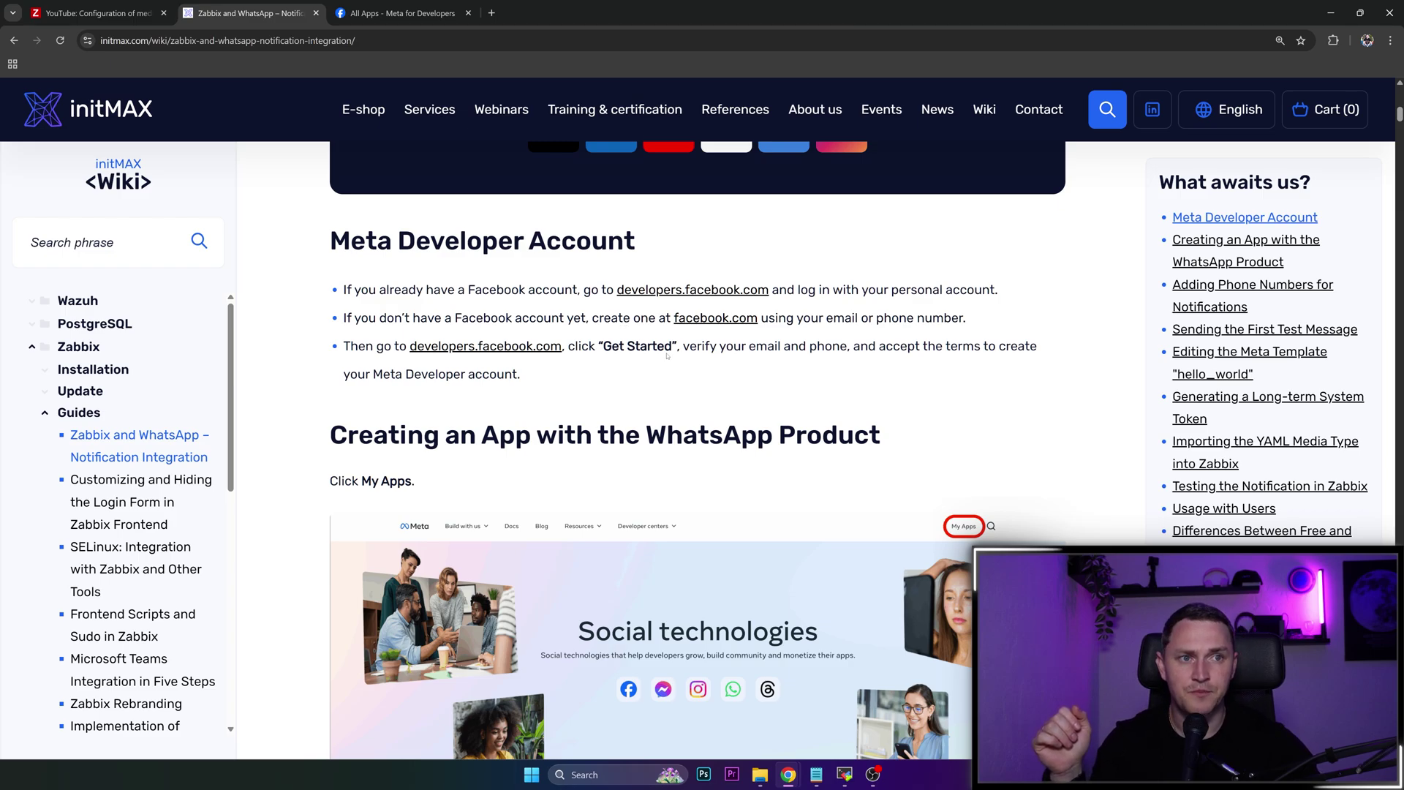
drag(354, 289, 571, 317)
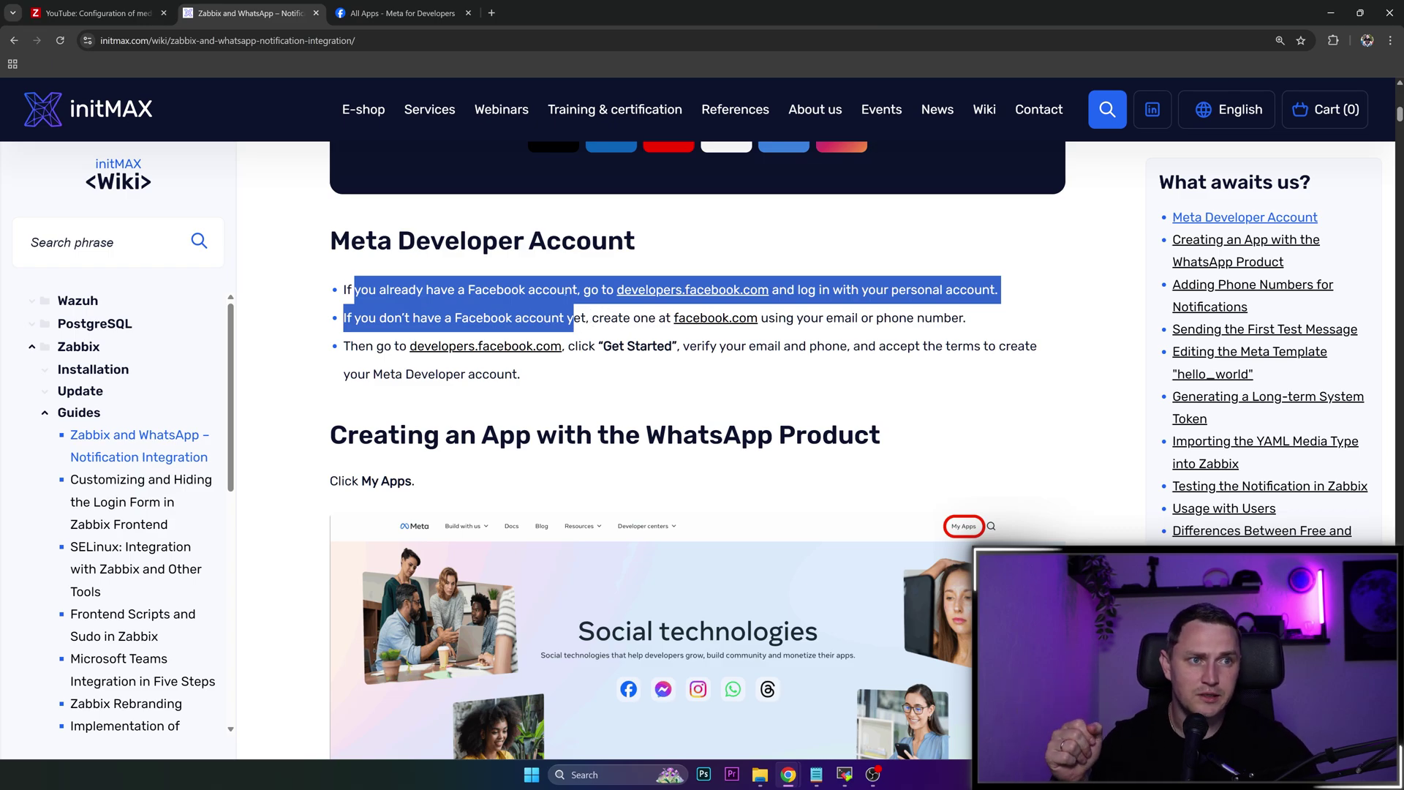
drag(512, 289, 799, 289)
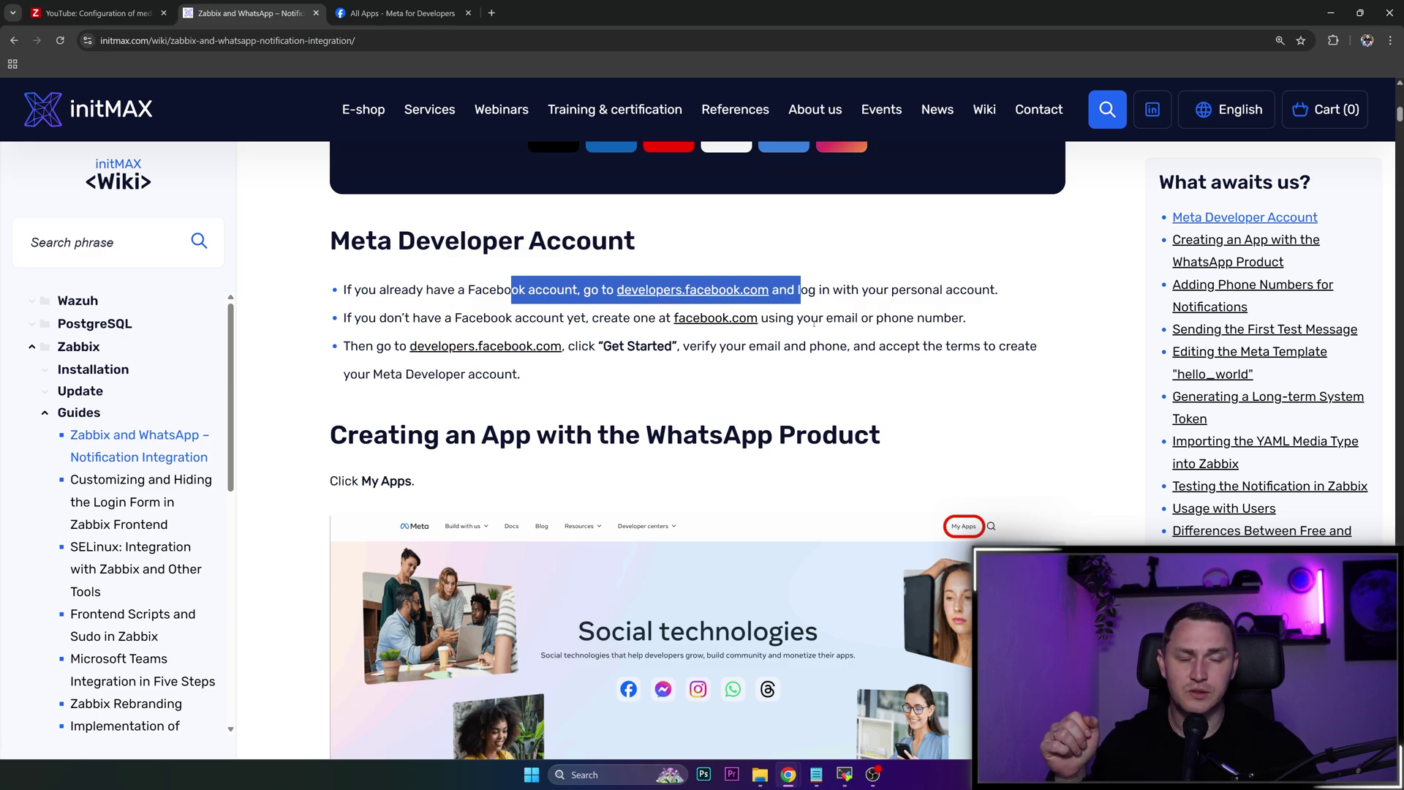
drag(626, 346, 849, 345)
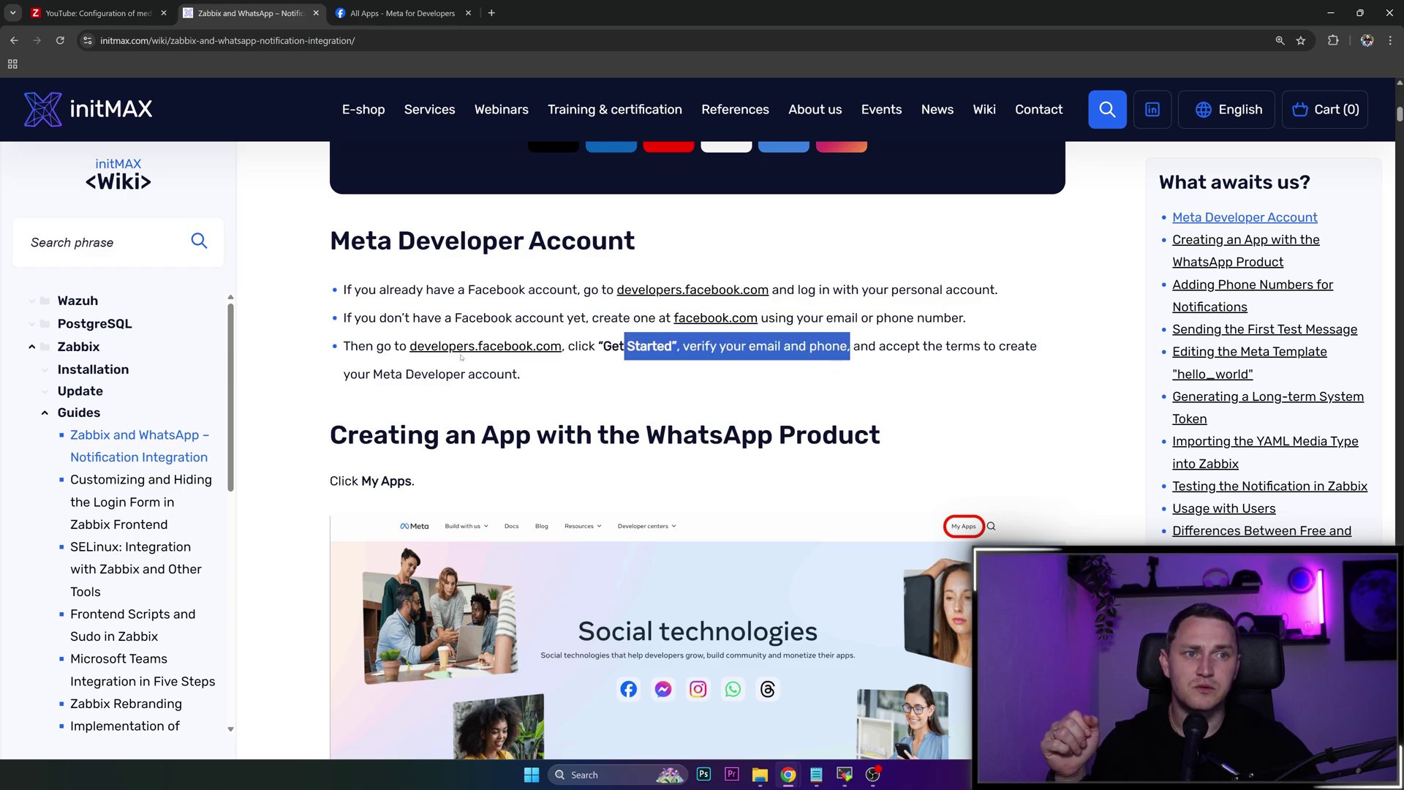
- Read the guide's instructions for starting a new Meta app and entering its app name and contact email
scroll(461, 357, down, 3)
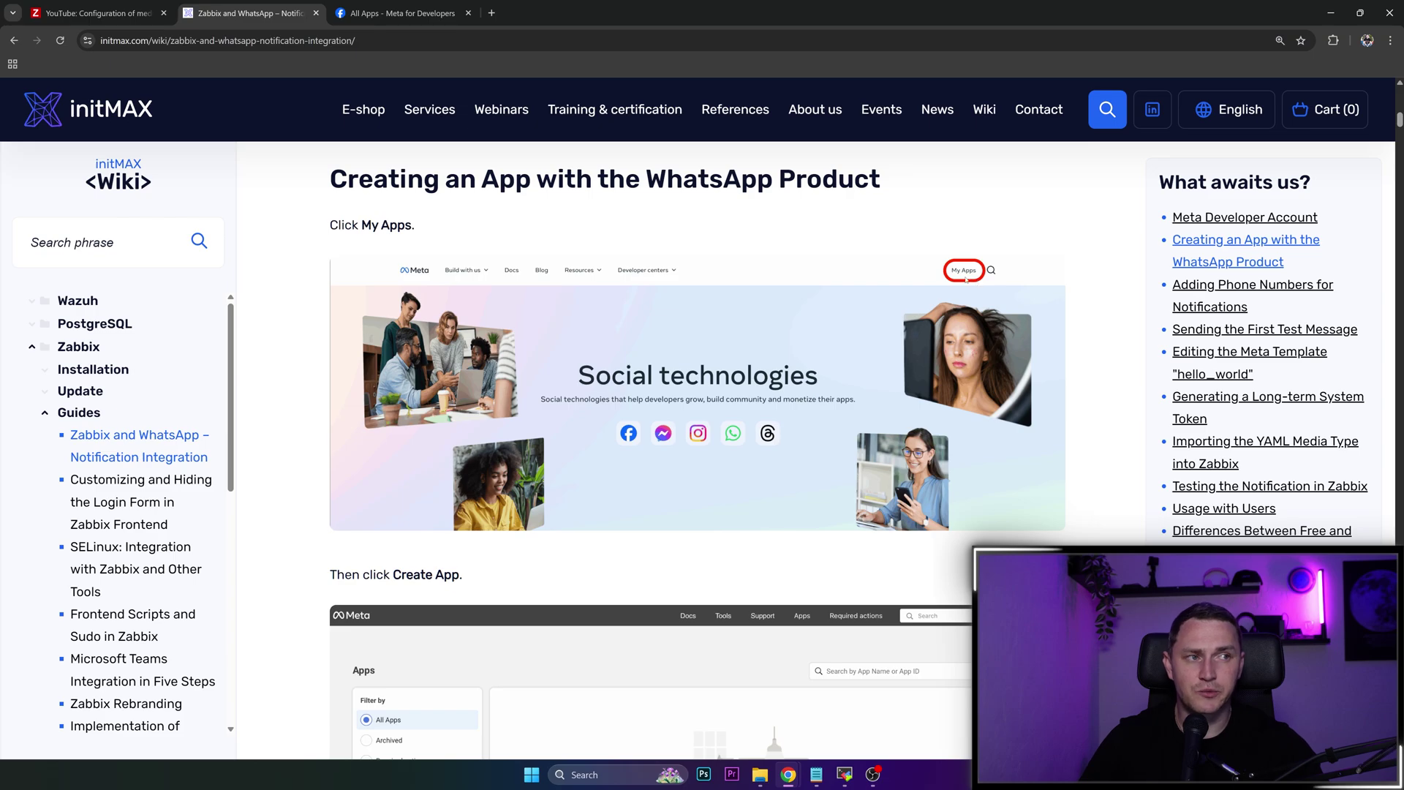
scroll(697, 449, down, 4)
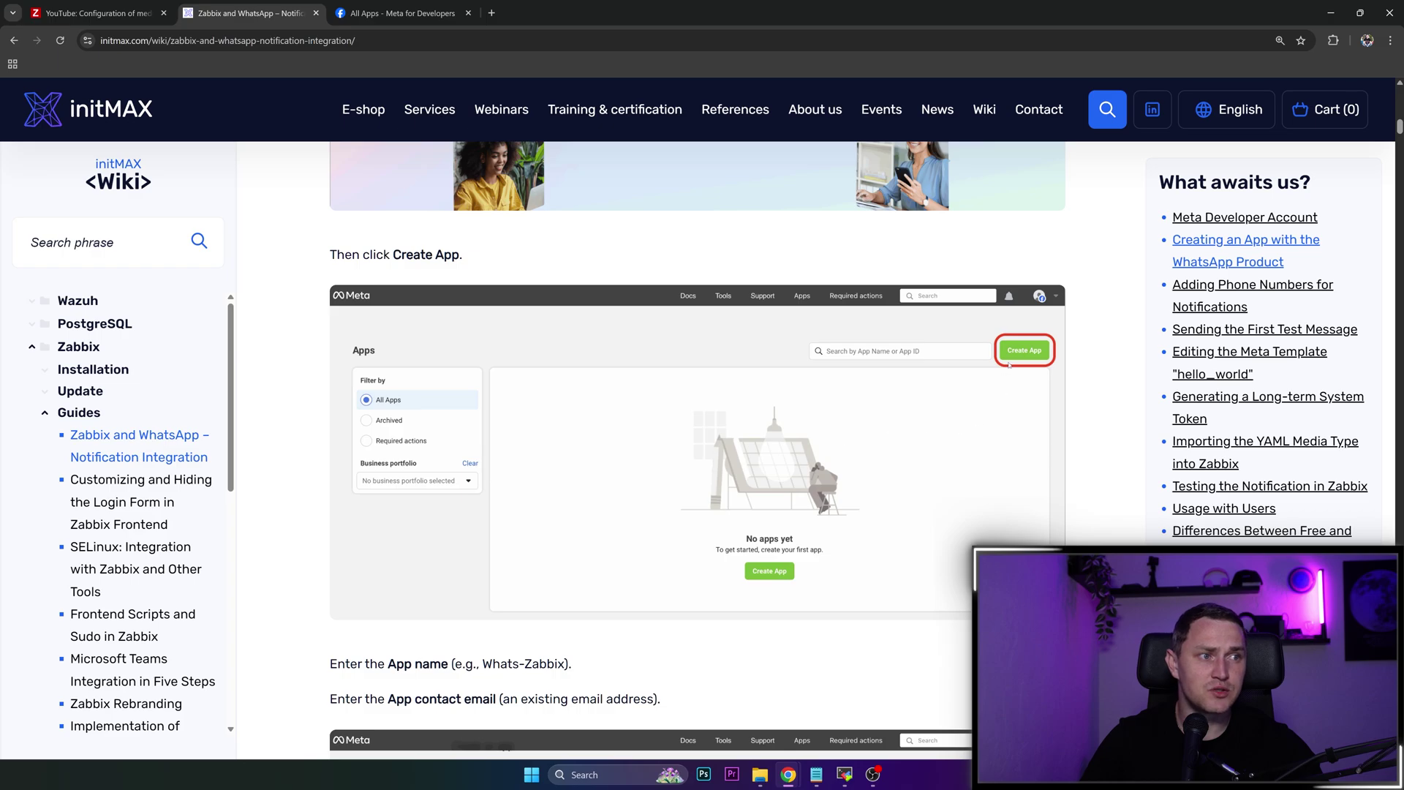
scroll(489, 369, down, 4)
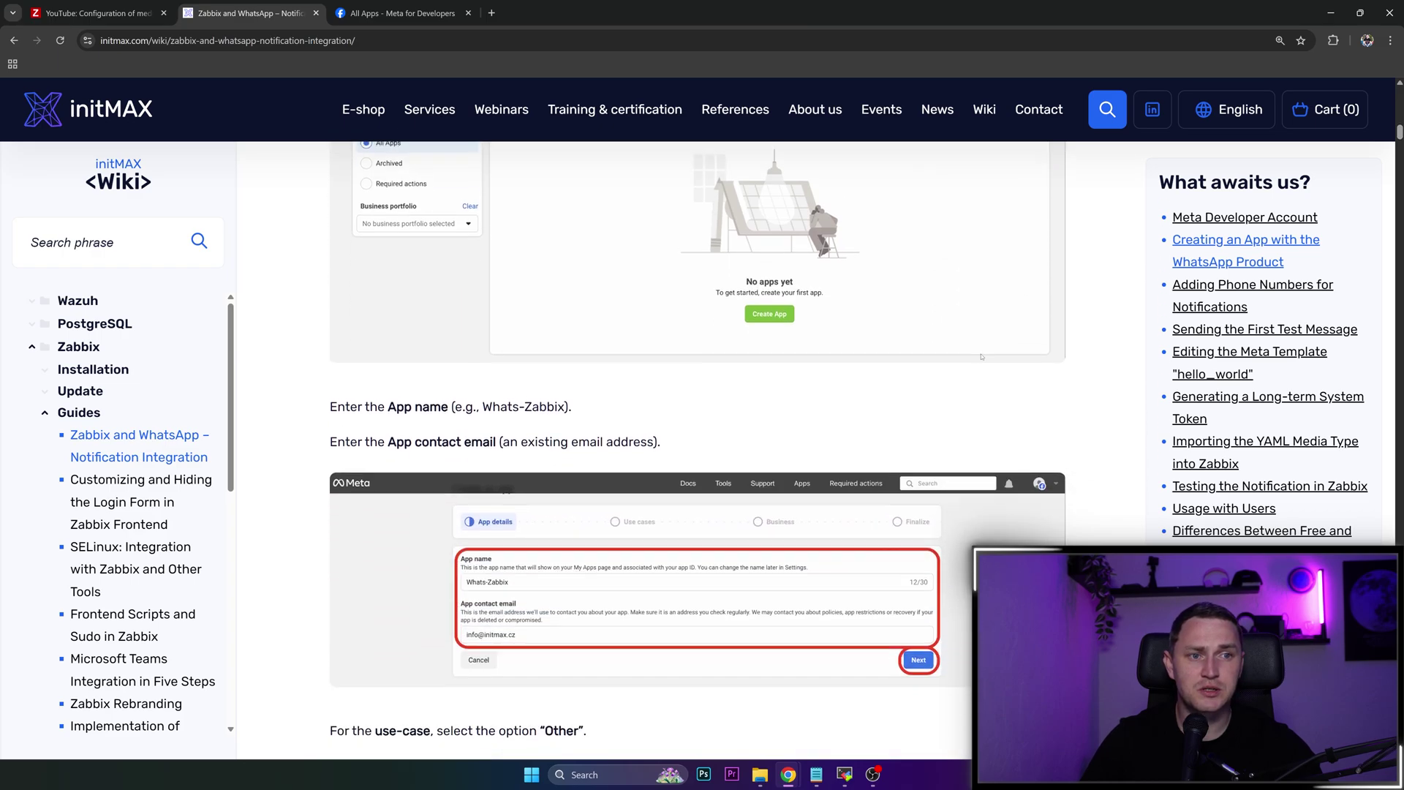
drag(337, 344, 585, 355)
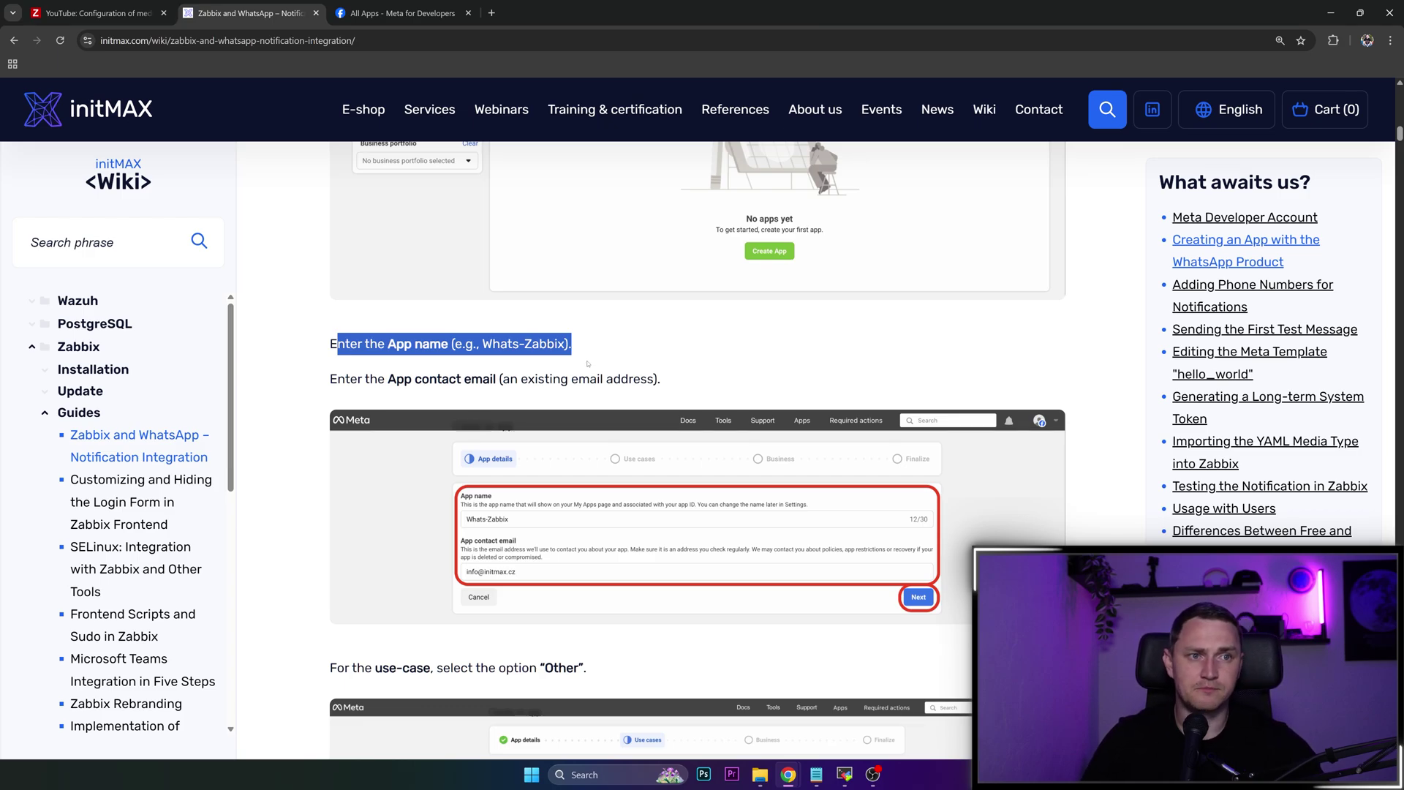
drag(351, 379, 599, 390)
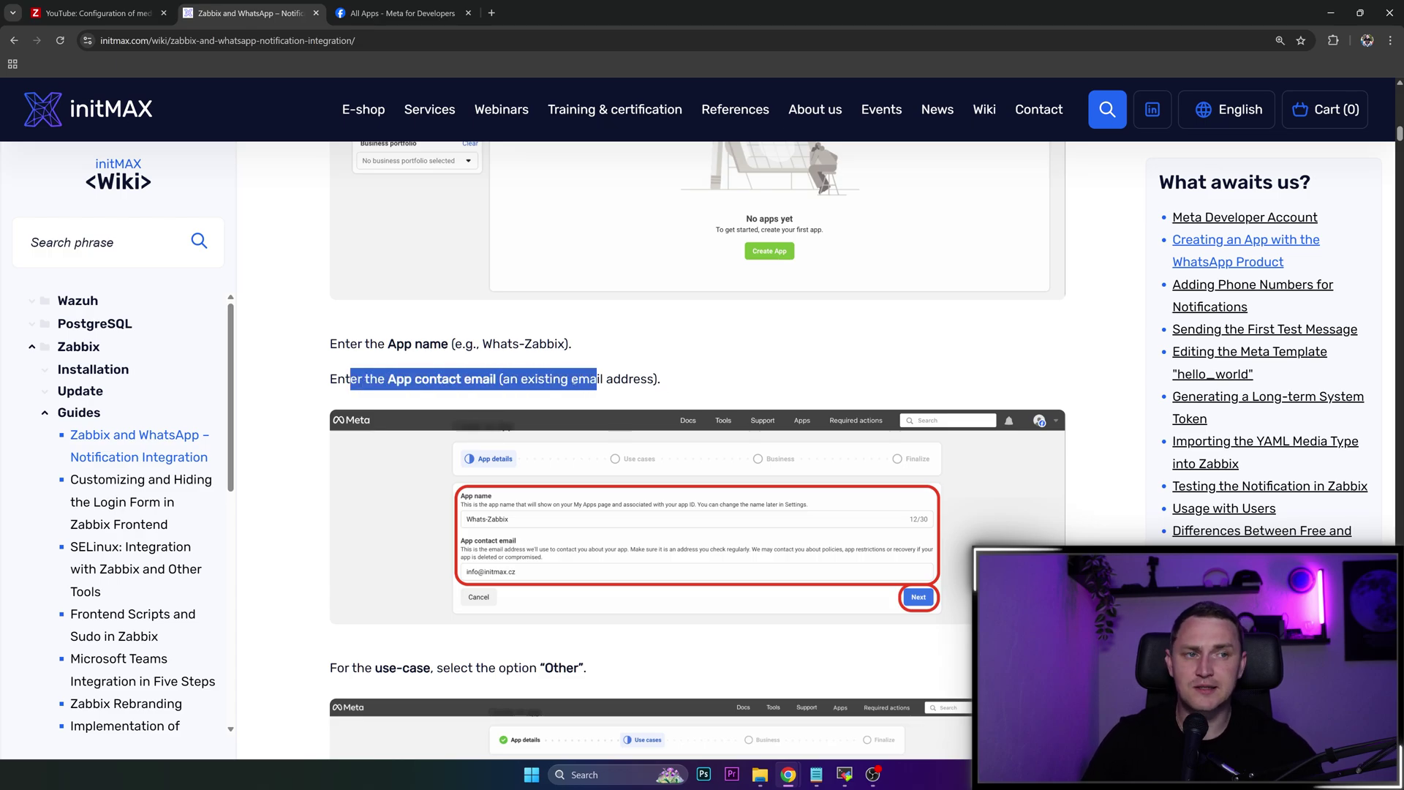
click(591, 380)
- Read the guide's instructions on the "Other" use case, the "Business" app type and leaving the business portfolio empty
scroll(694, 397, down, 3)
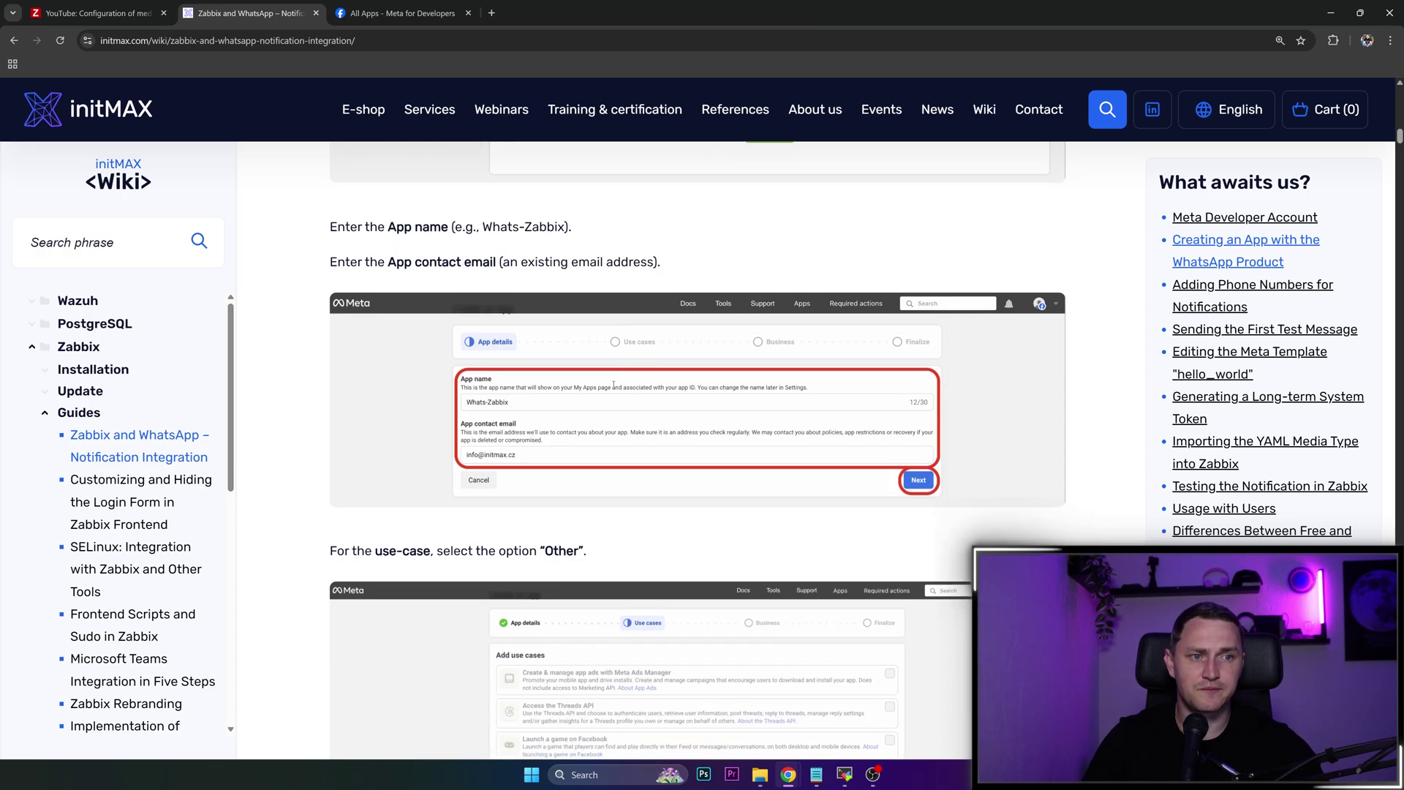
drag(374, 411, 576, 412)
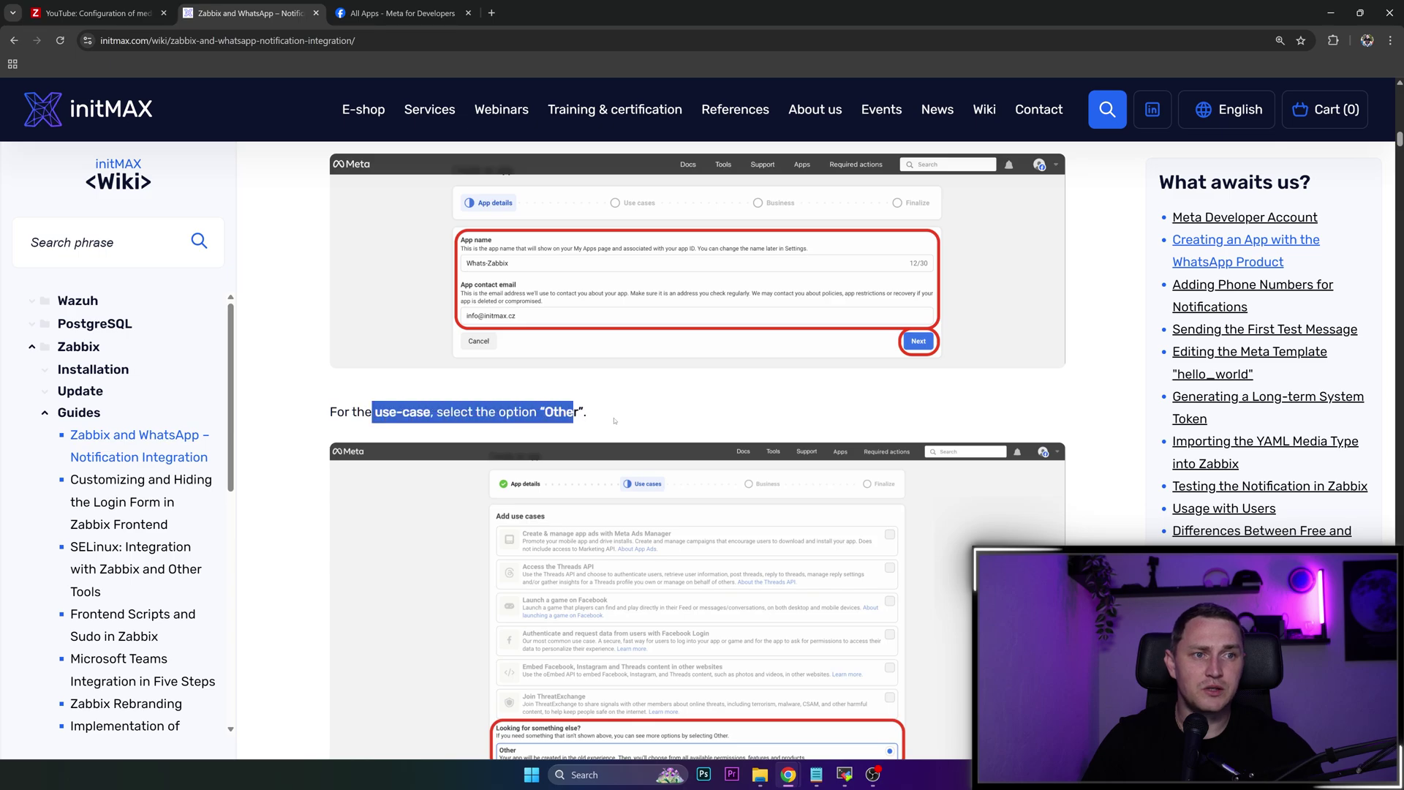
scroll(706, 464, down, 2)
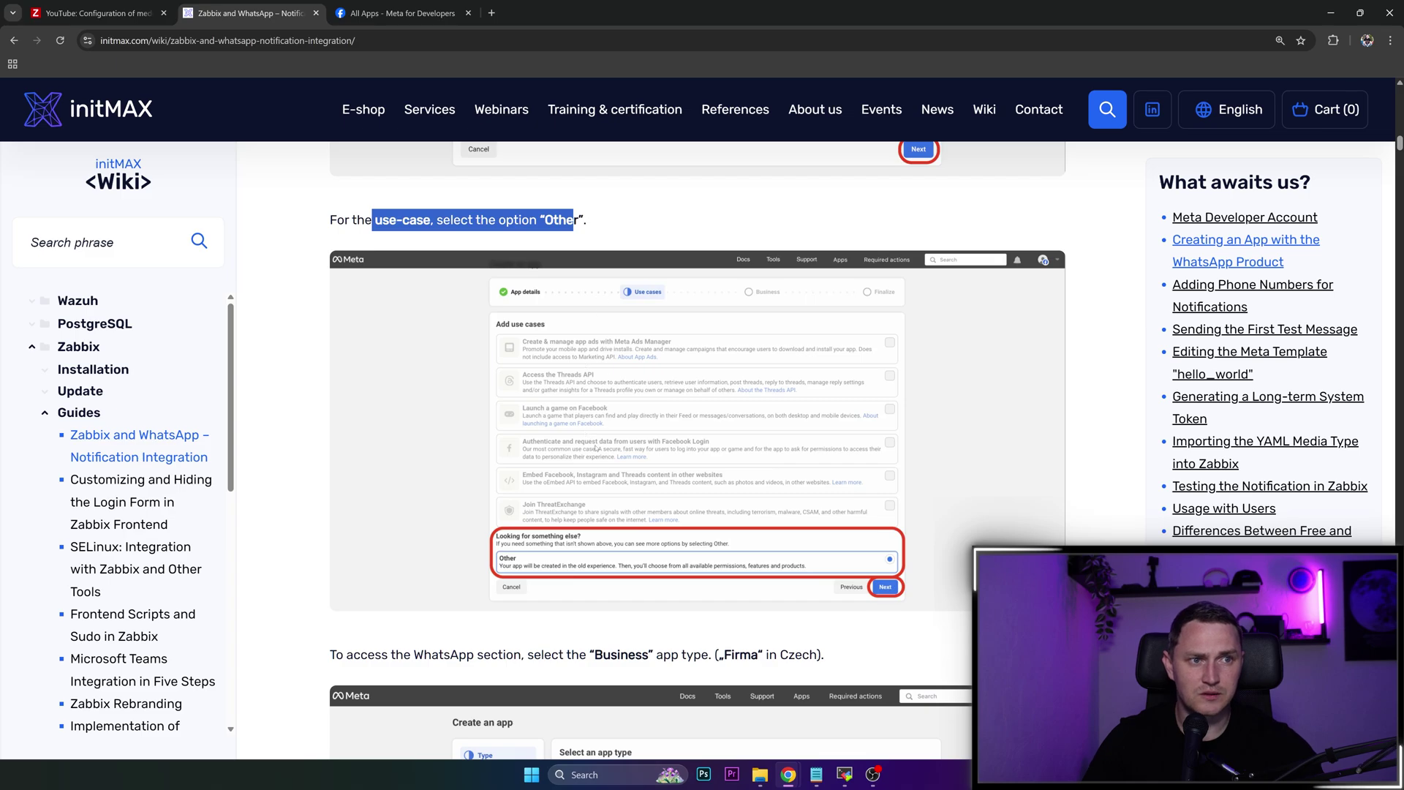
scroll(578, 409, down, 4)
scroll(540, 241, up, 1)
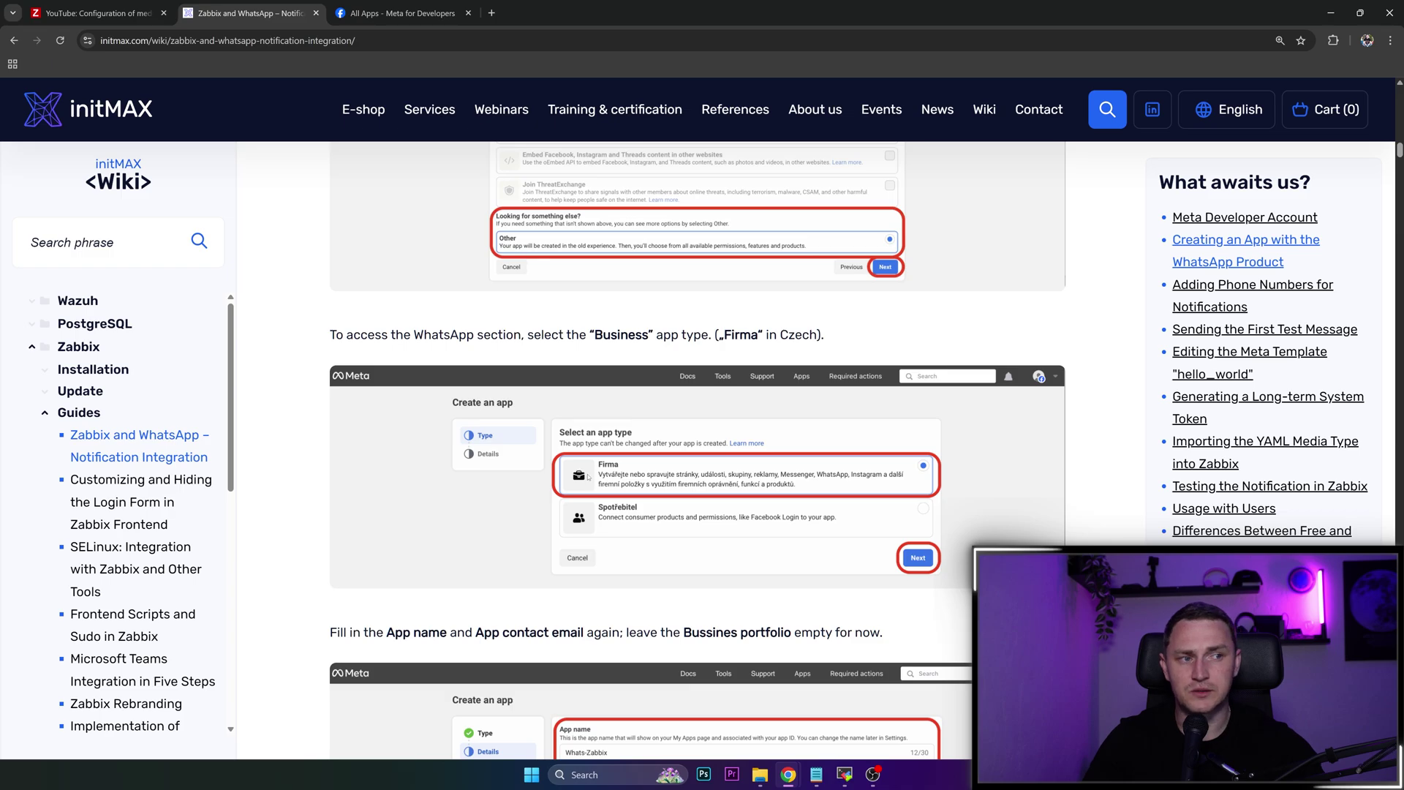
scroll(512, 317, down, 4)
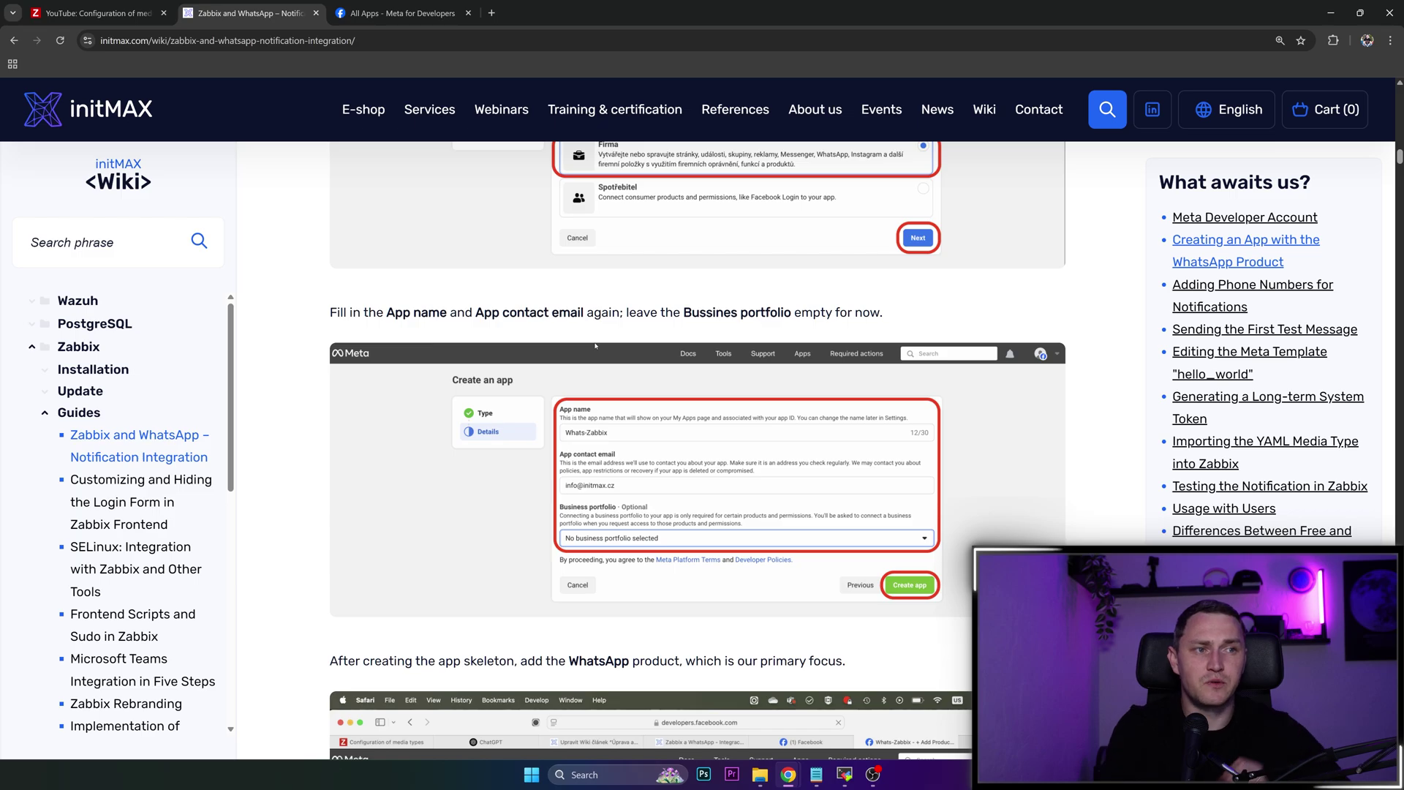
drag(706, 313, 895, 318)
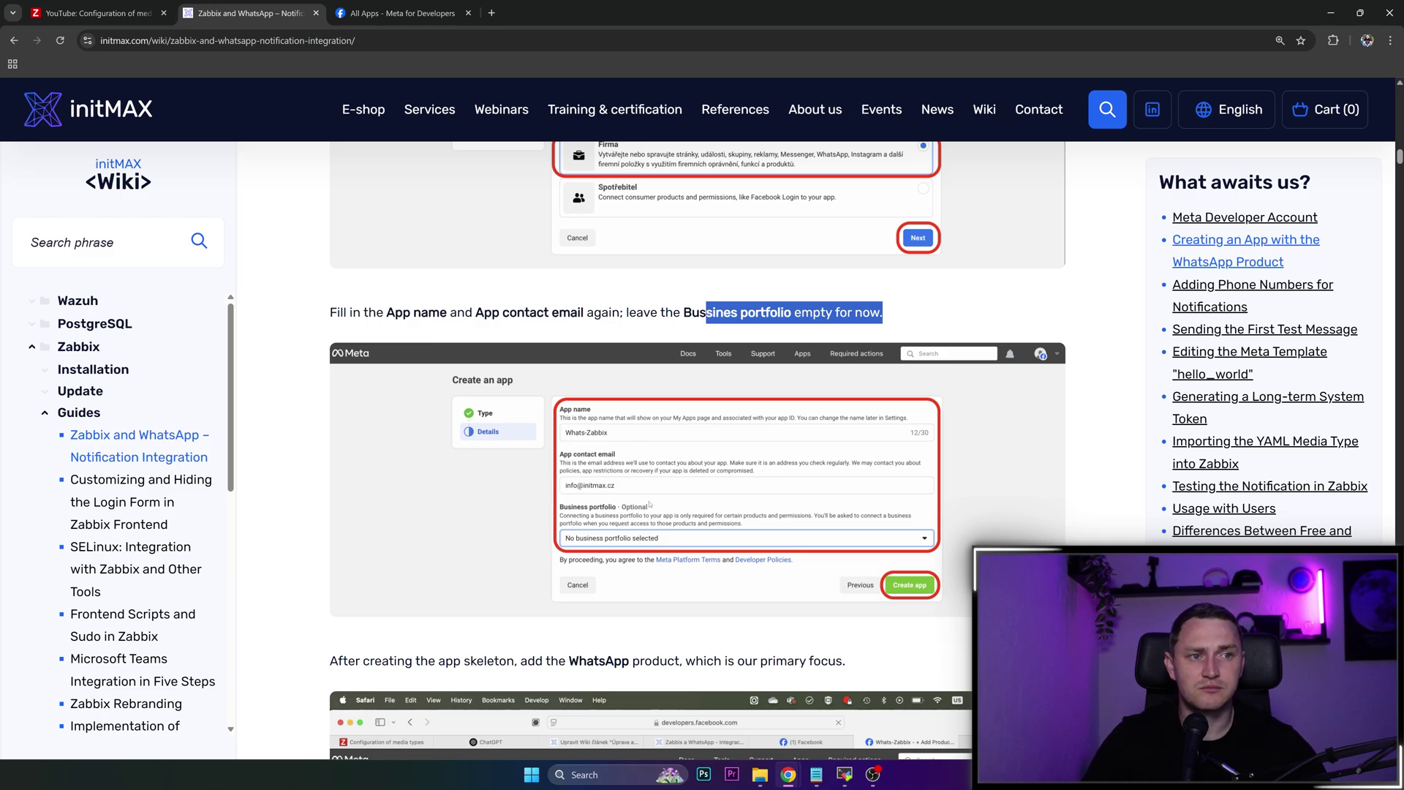
- Read the guide's instructions on creating the app skeleton and adding the WhatsApp product to it
scroll(650, 505, down, 2)
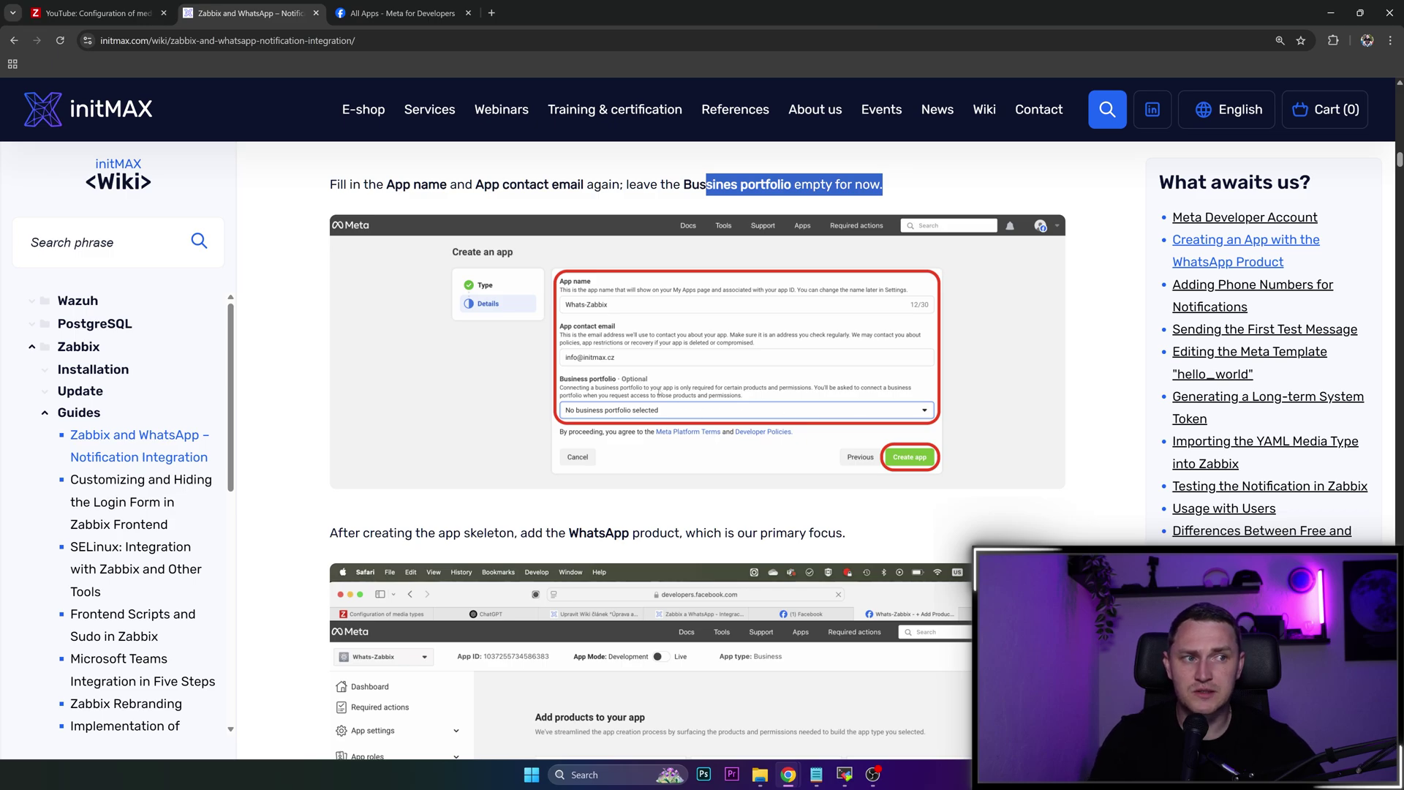
scroll(889, 453, down, 1)
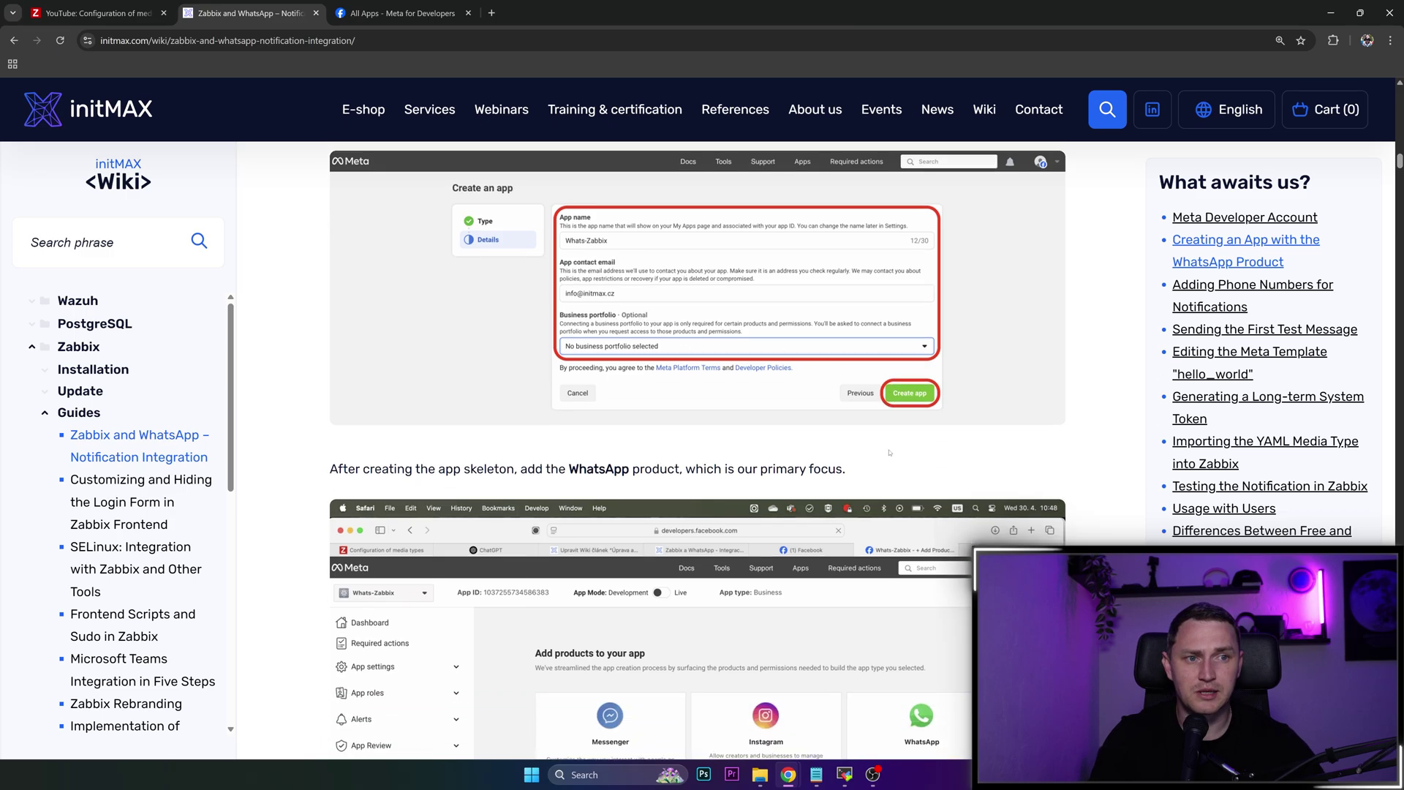
scroll(895, 461, down, 2)
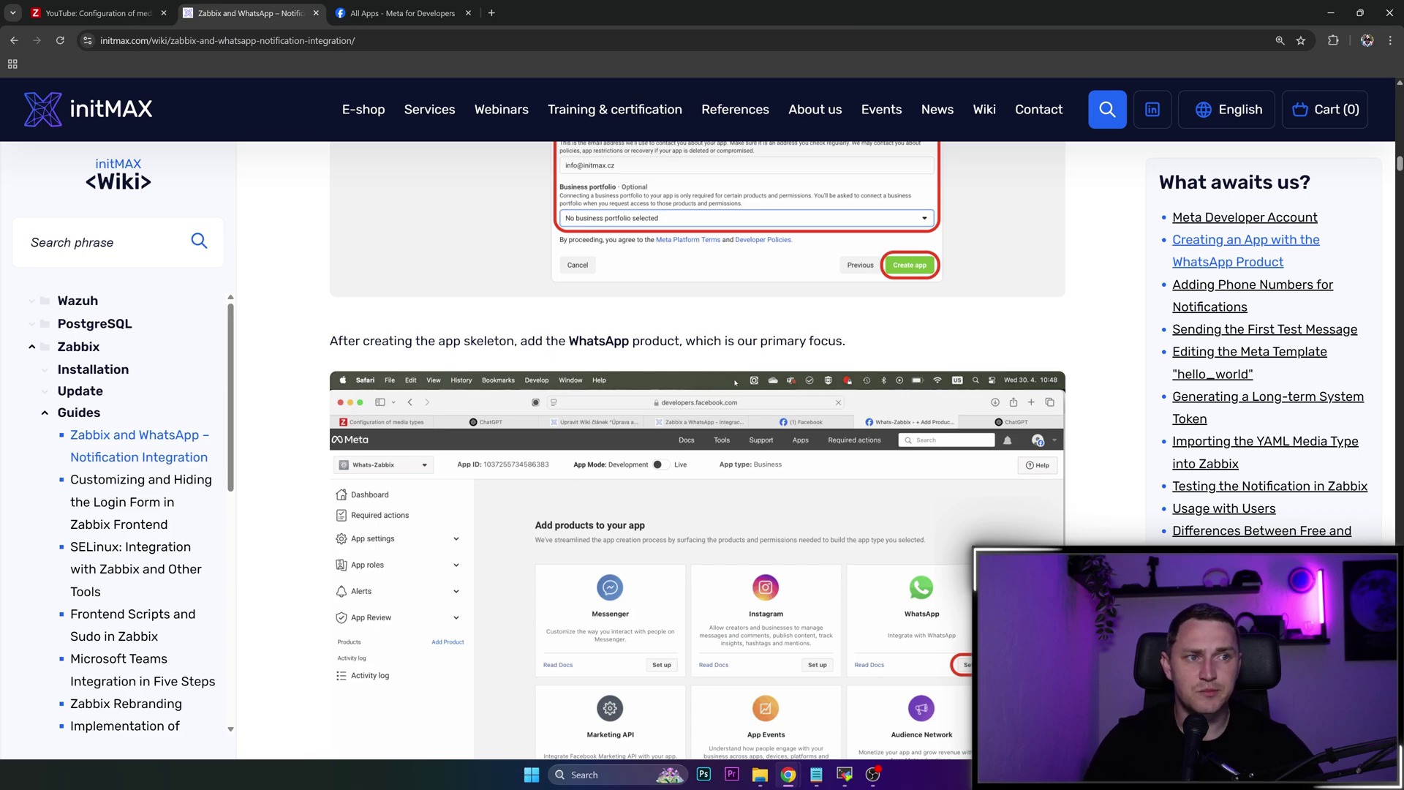
scroll(1073, 406, down, 2)
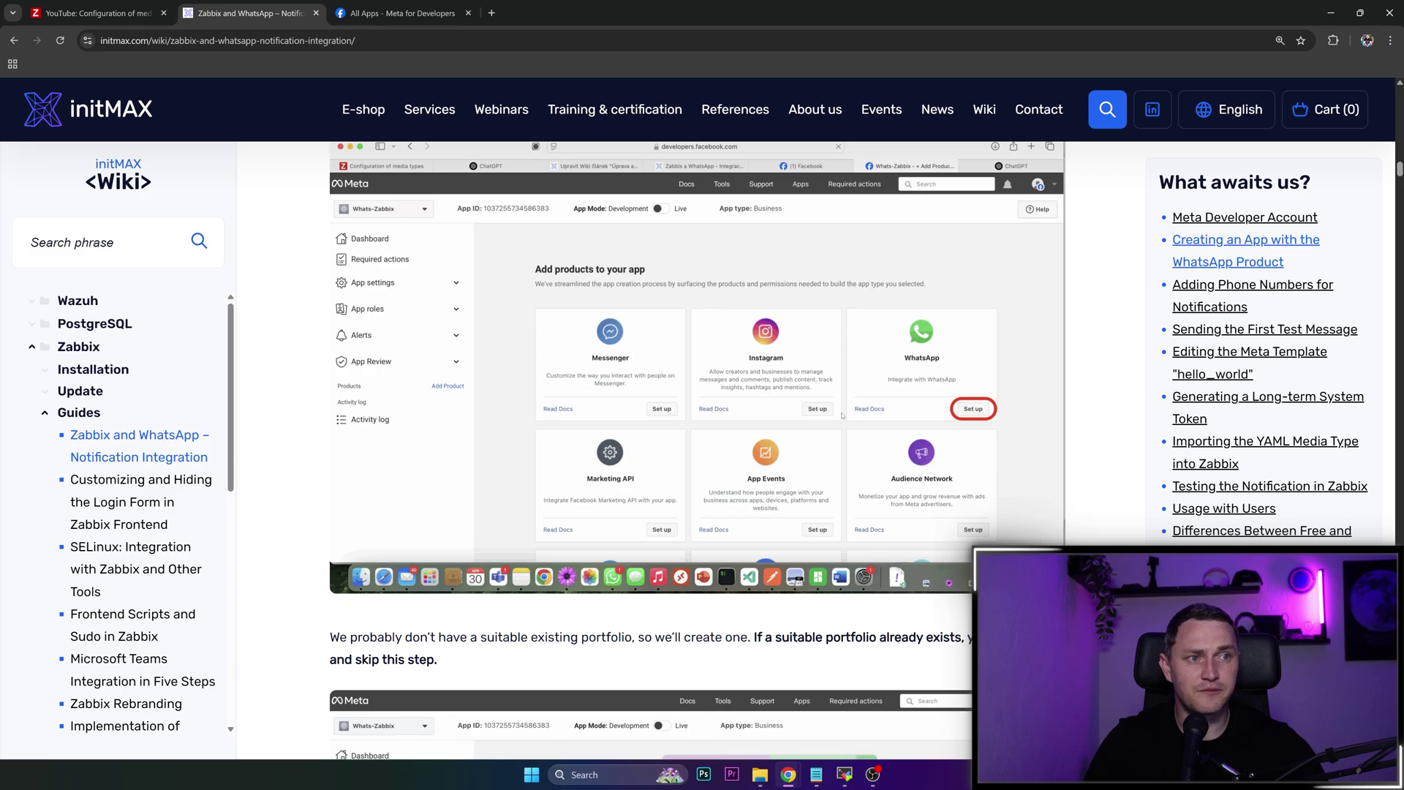
scroll(843, 416, up, 5)
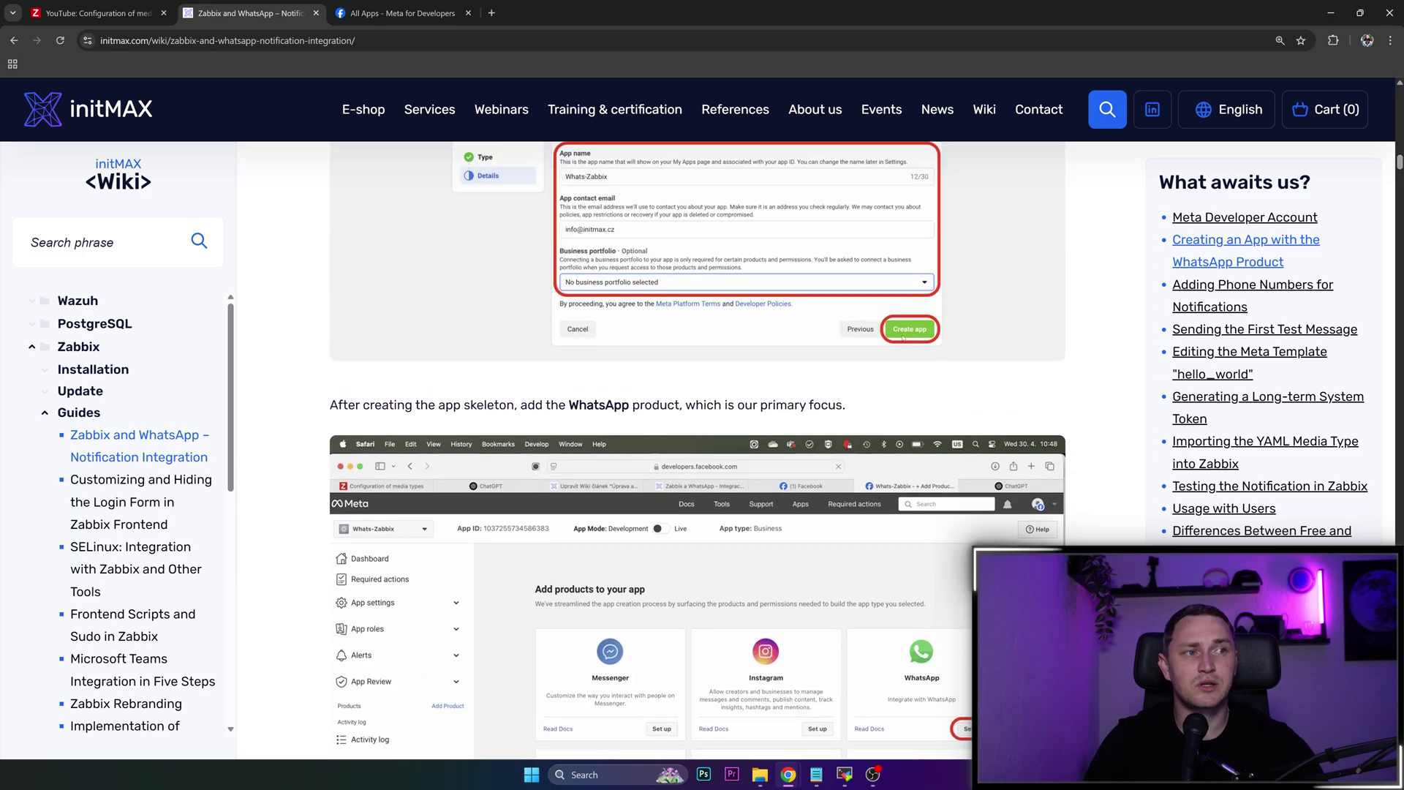
scroll(842, 416, down, 5)
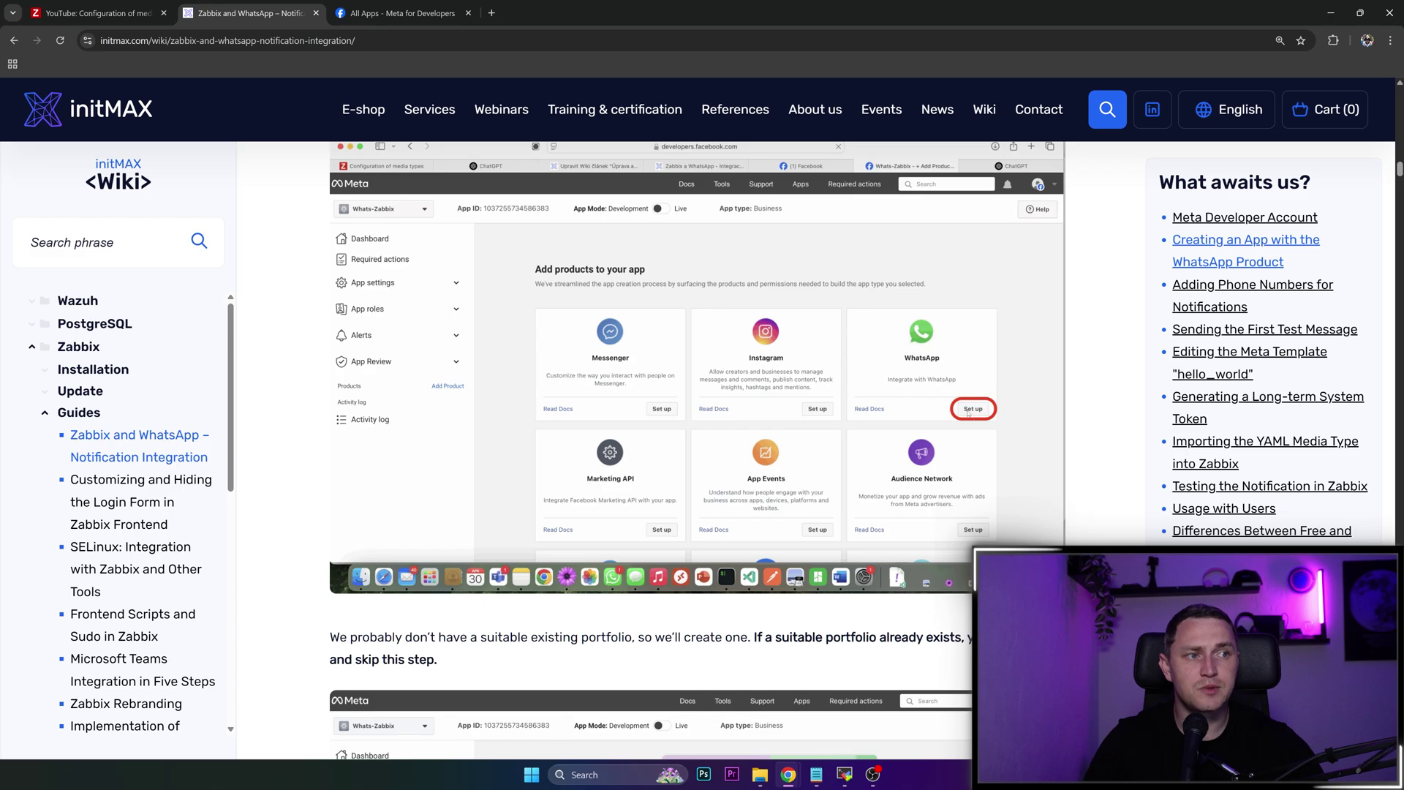
- Read the guide's instructions on selecting or creating a business portfolio, rechecking the preceding app details and WhatsApp product sections
scroll(967, 414, down, 5)
scroll(862, 386, down, 2)
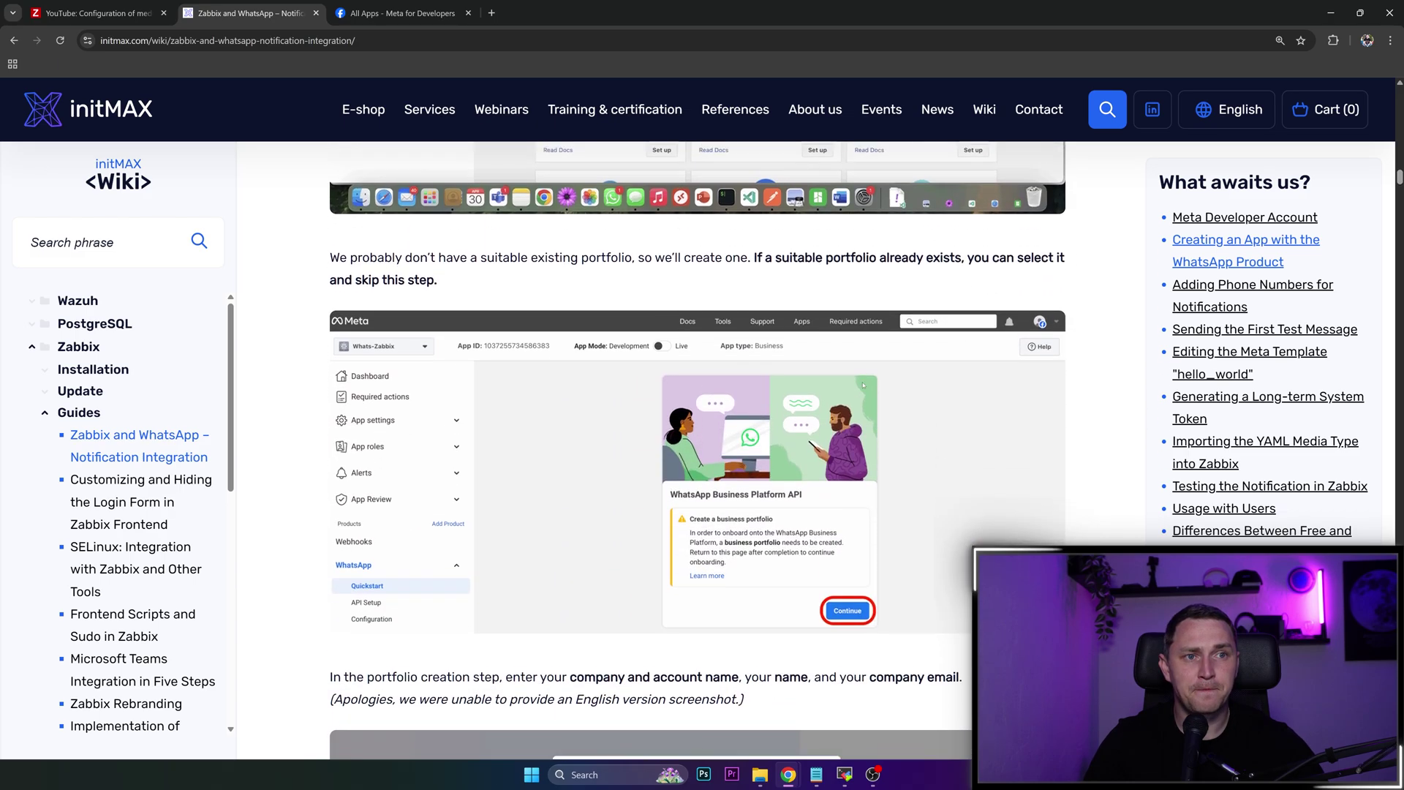
scroll(755, 631, up, 3)
scroll(755, 630, down, 2)
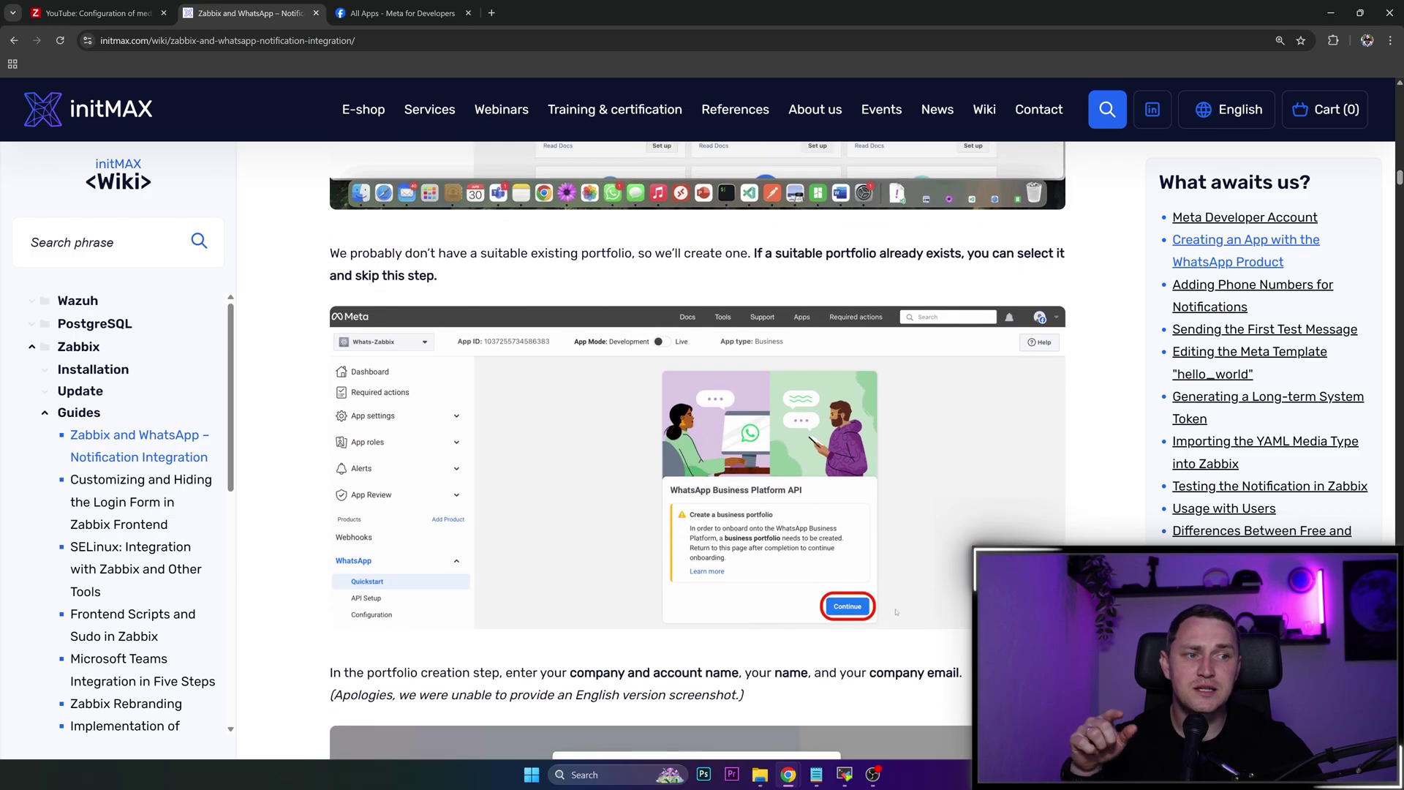
scroll(823, 551, up, 6)
scroll(822, 551, up, 7)
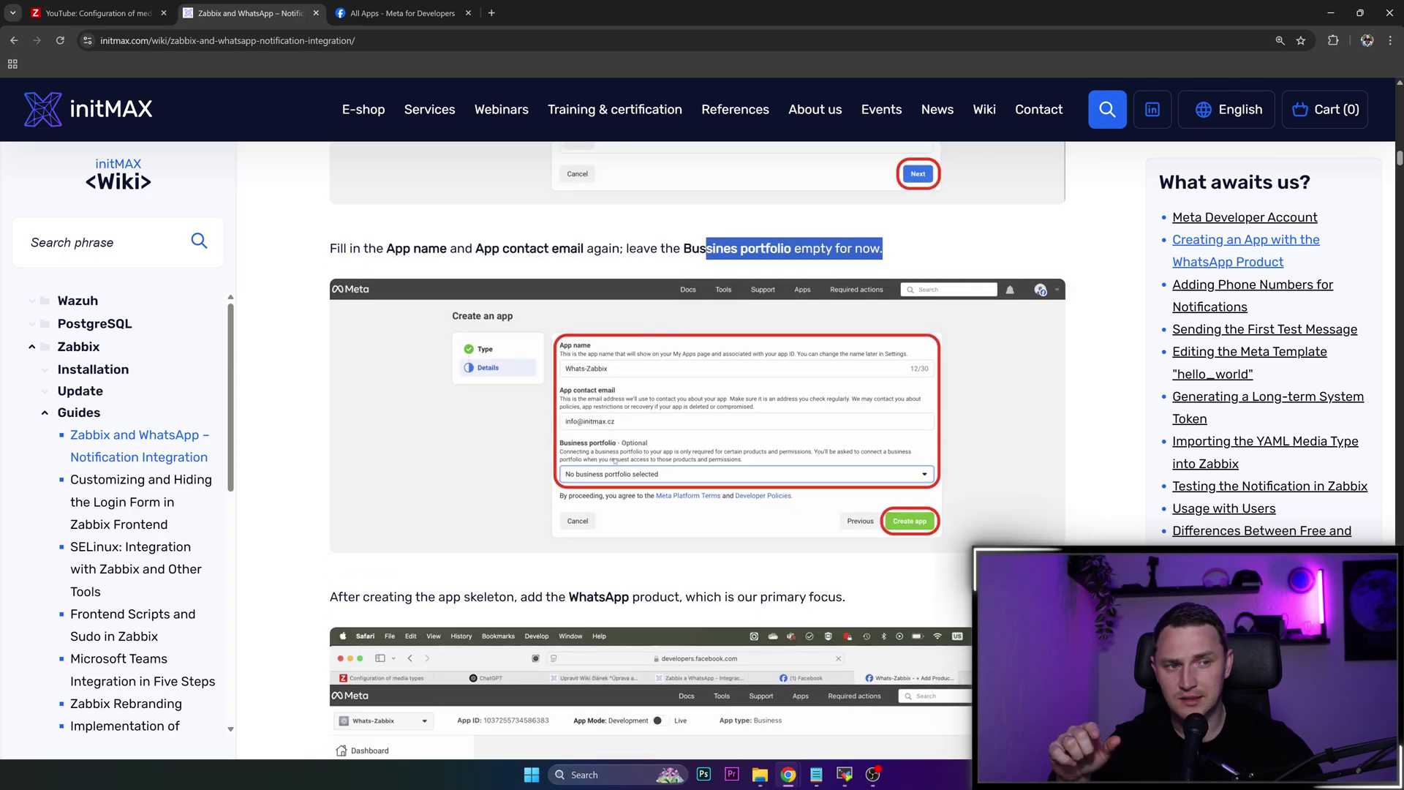
scroll(702, 476, down, 1)
scroll(702, 476, down, 7)
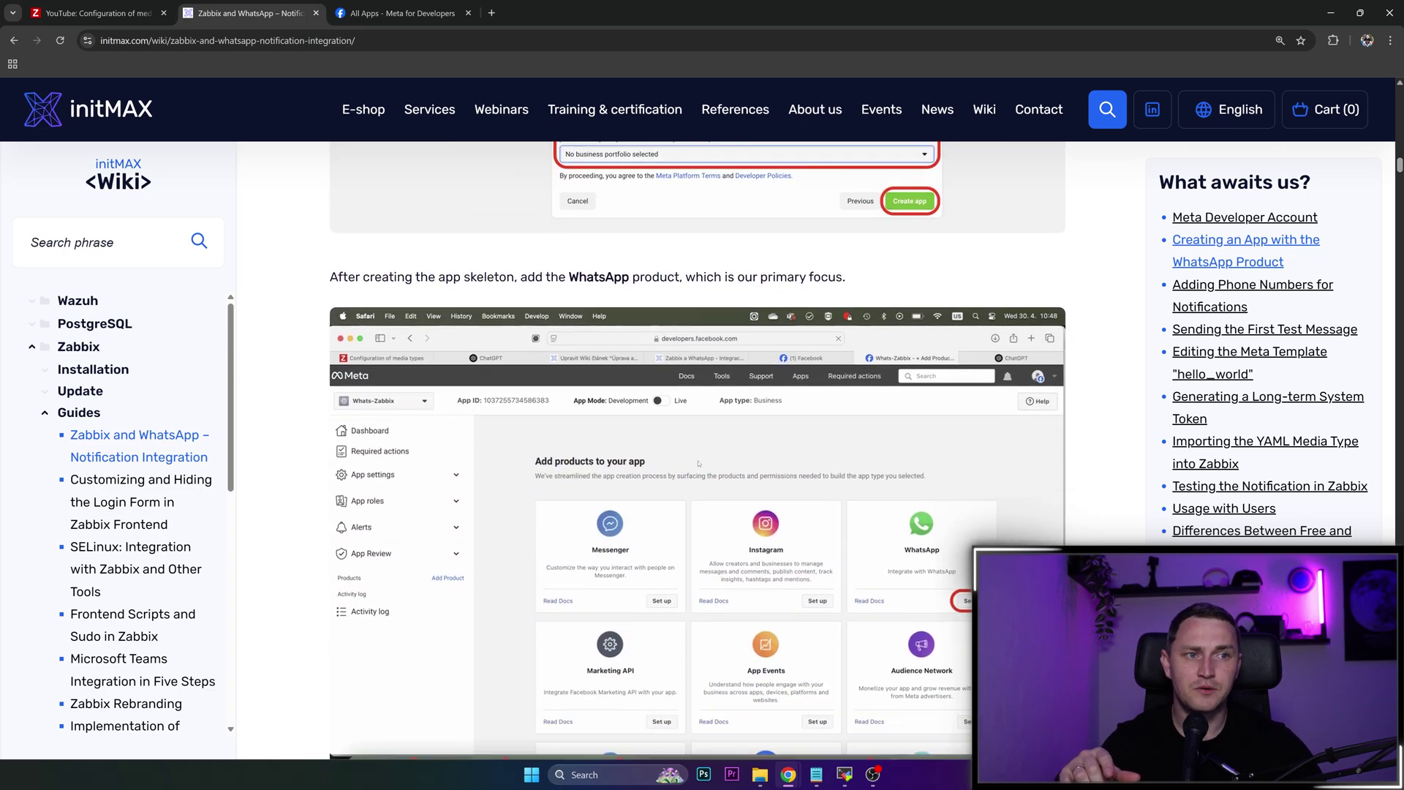
scroll(739, 418, up, 3)
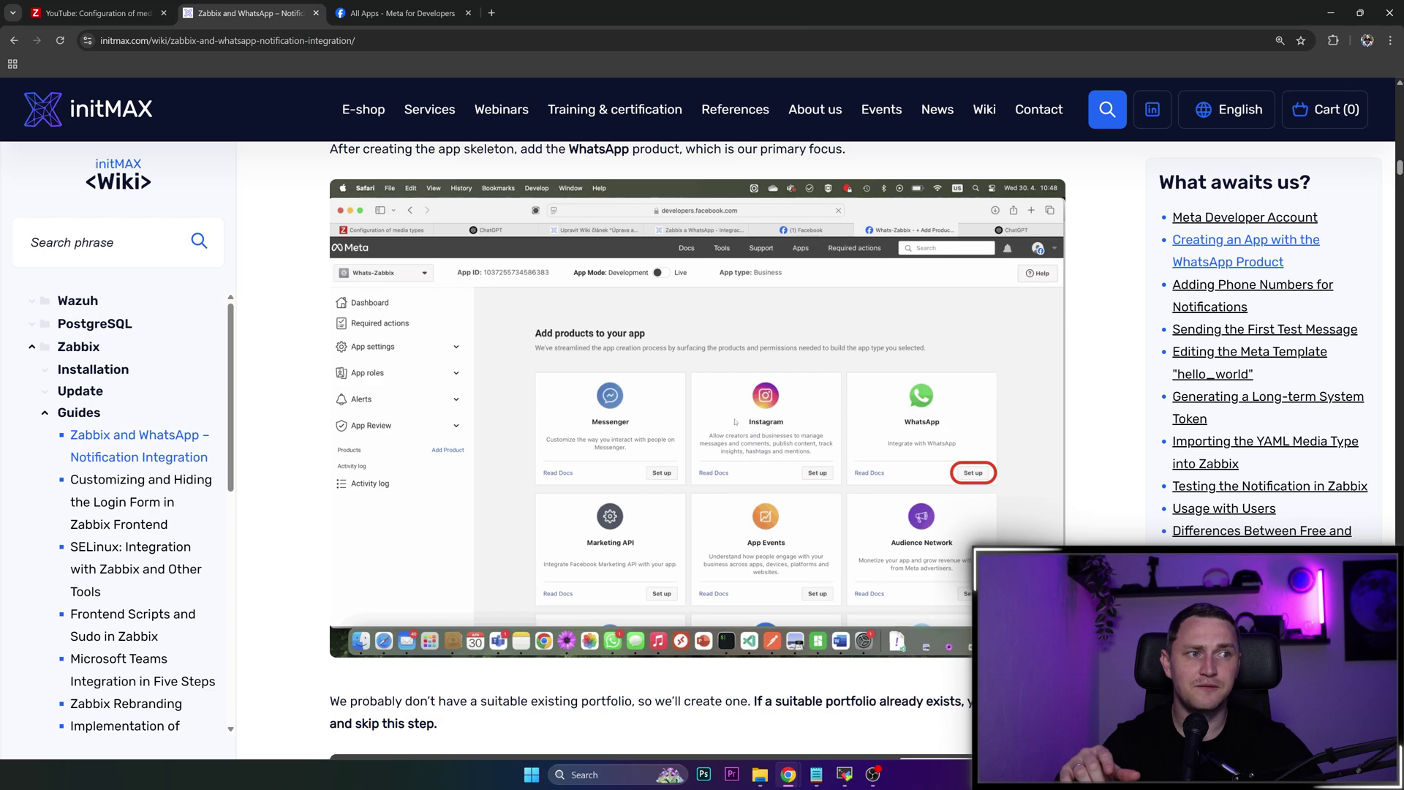
scroll(738, 418, down, 8)
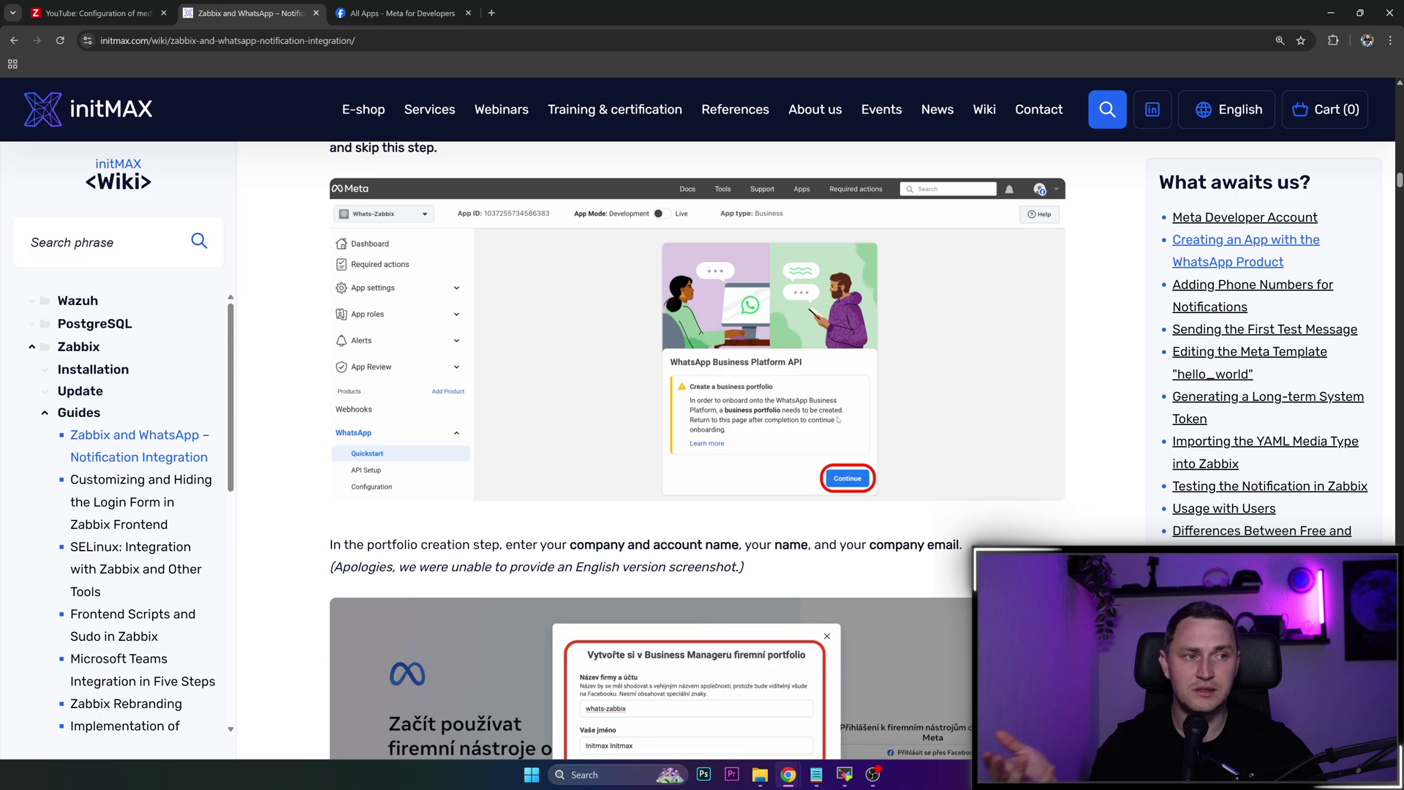
- Read the guide's portfolio creation details covering company and account name, name, company email and the wait for confirmation
scroll(848, 479, down, 3)
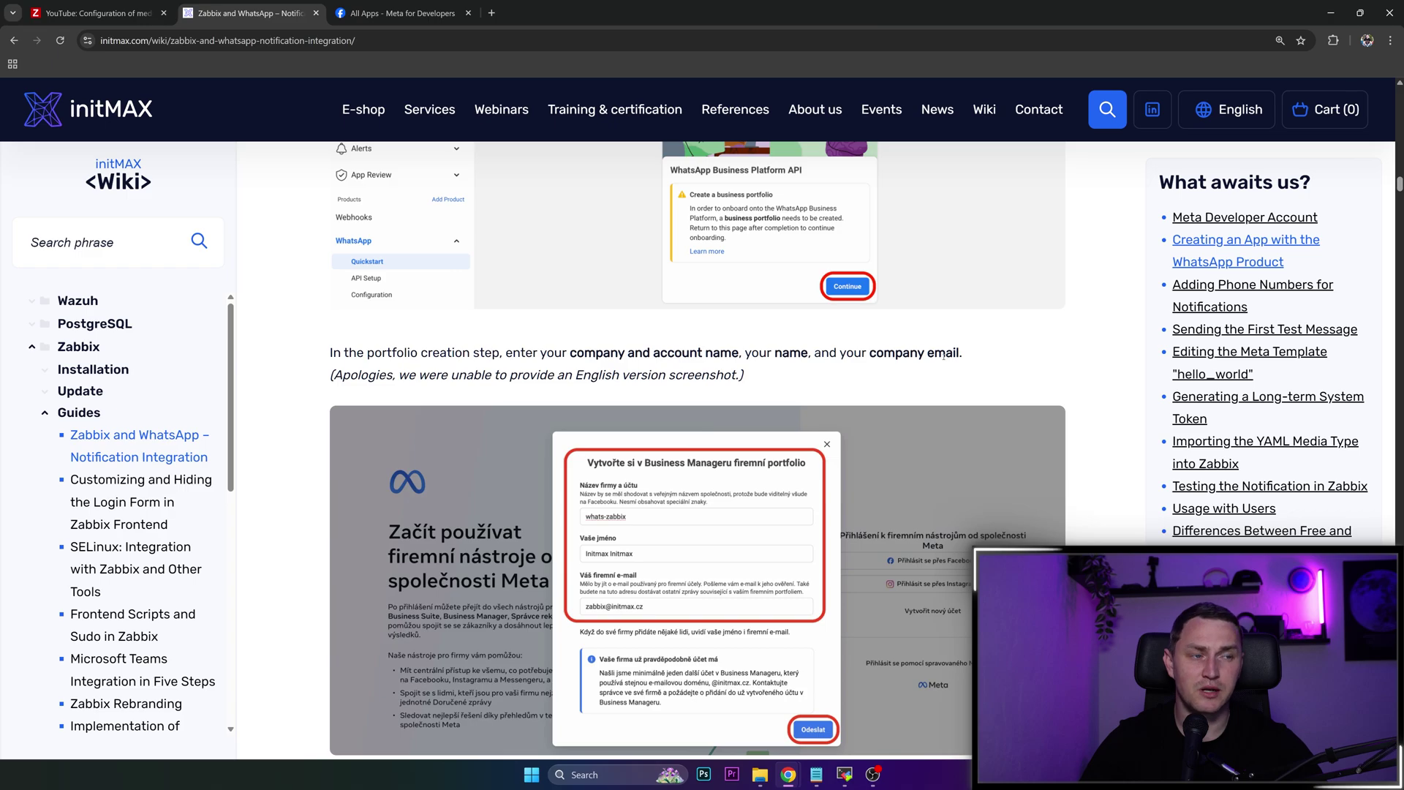
scroll(764, 387, down, 2)
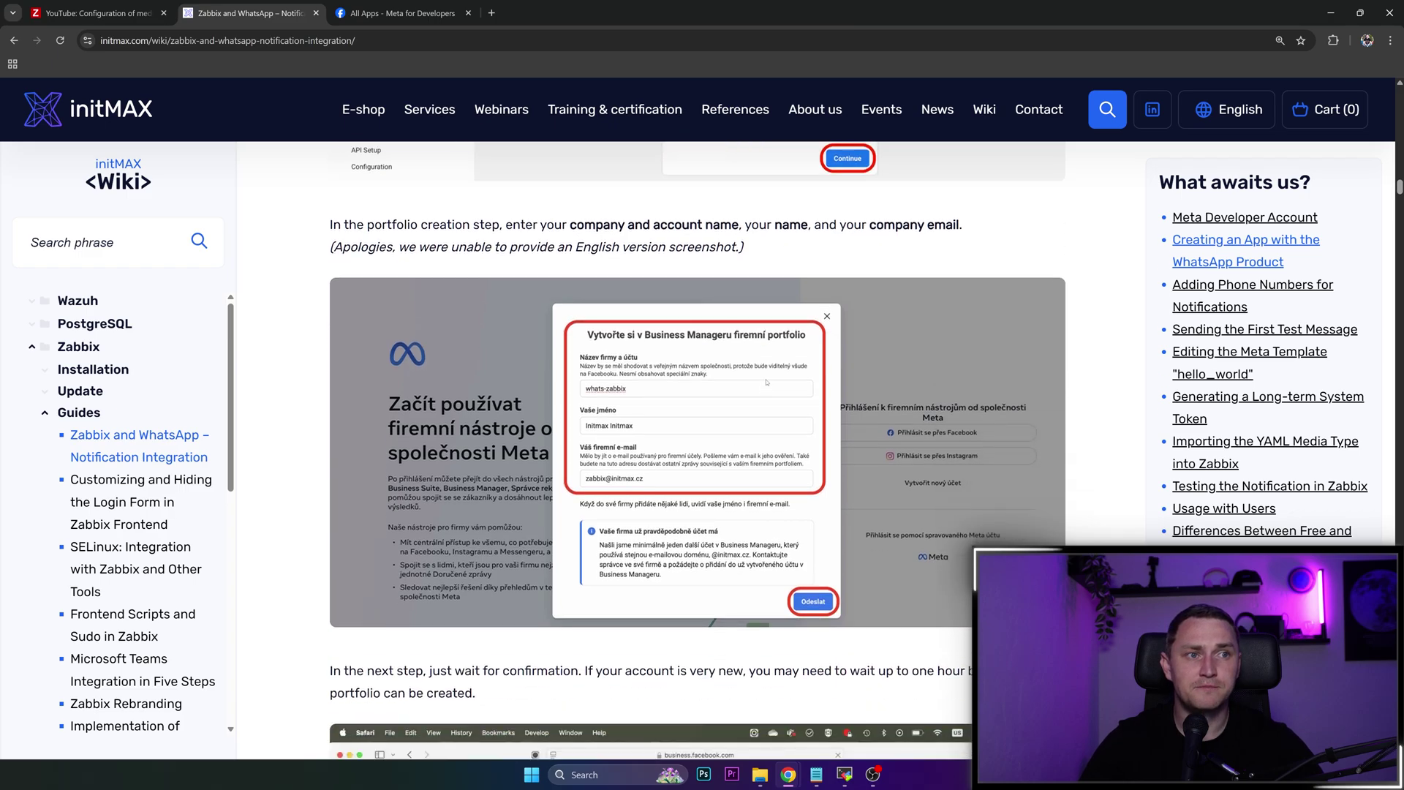
drag(467, 247, 762, 255)
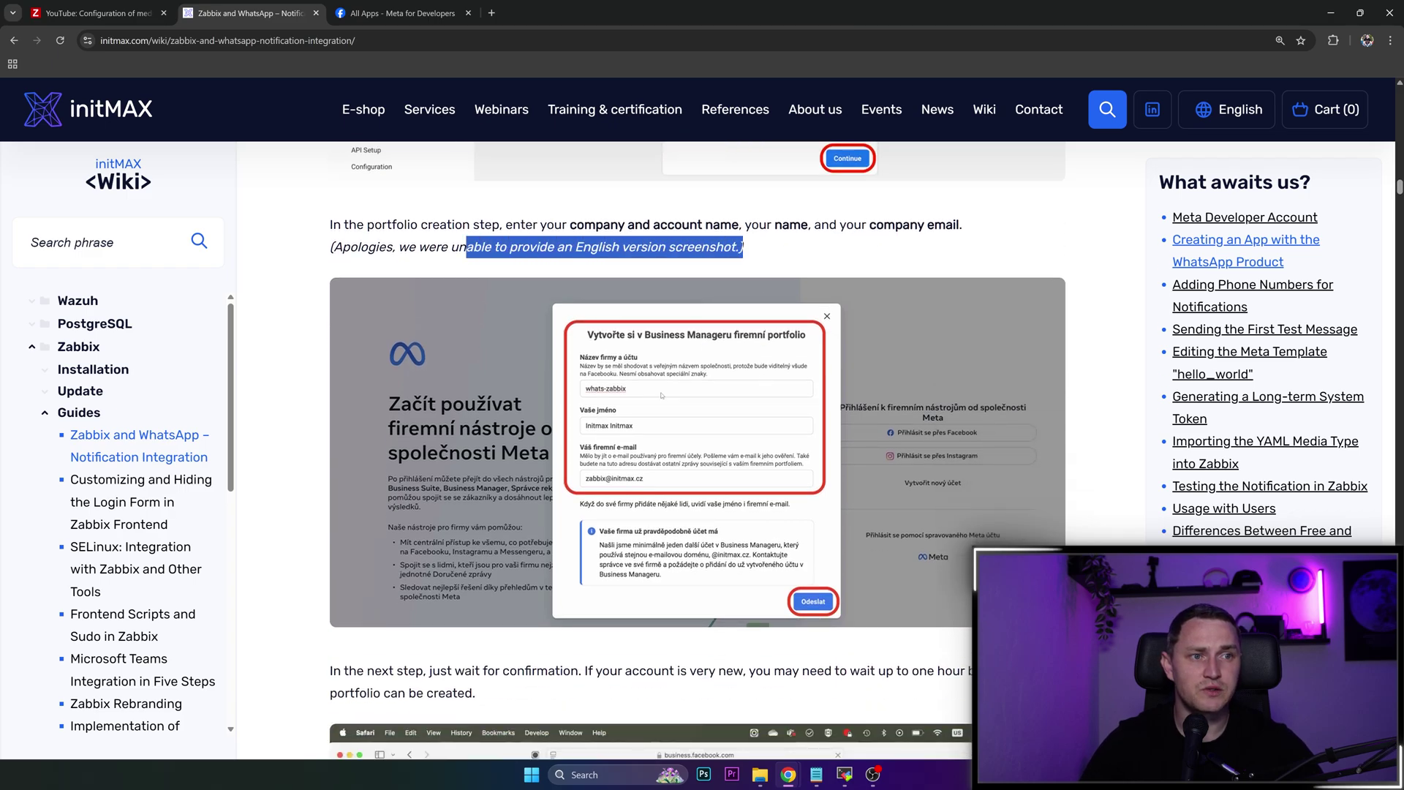
scroll(743, 249, down, 4)
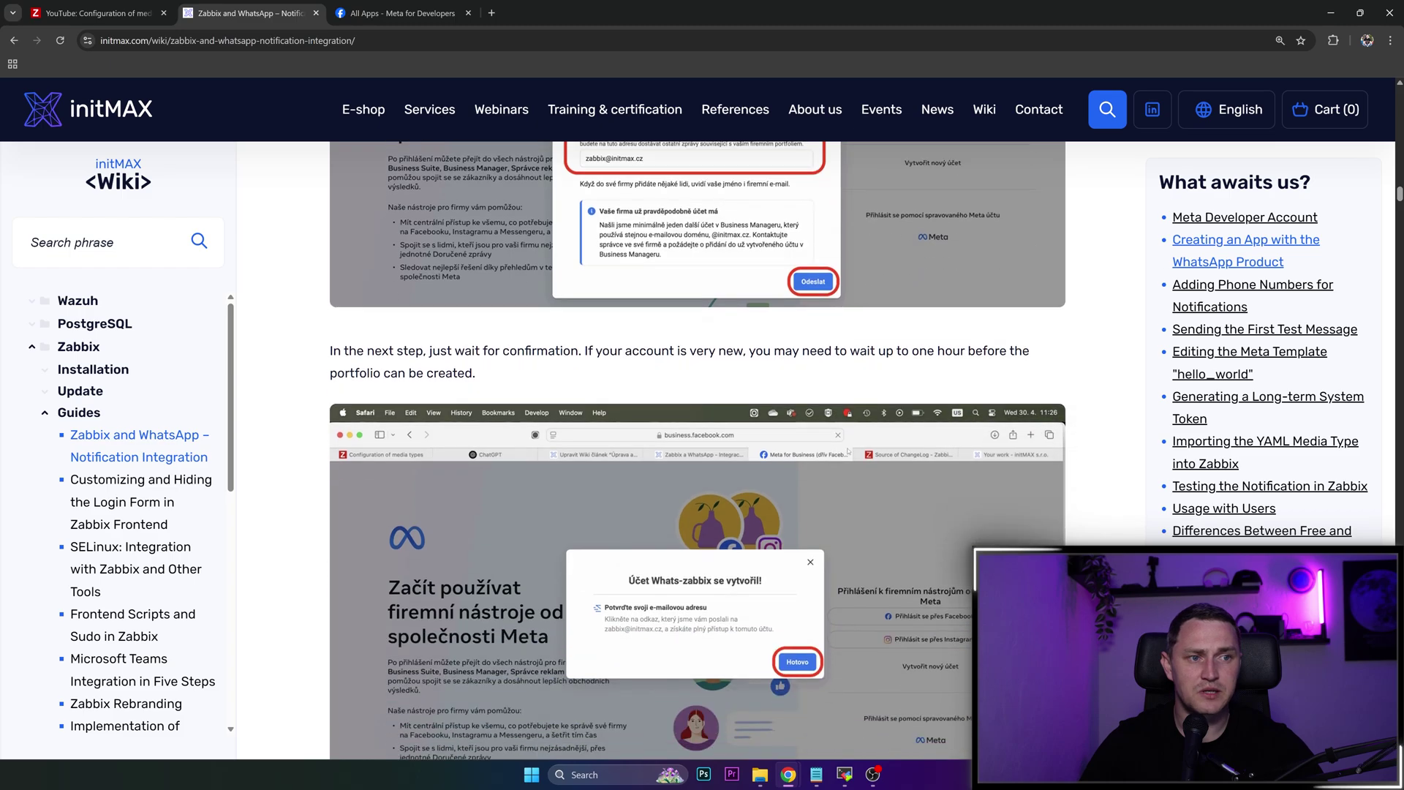
drag(311, 358, 770, 400)
scroll(770, 400, down, 4)
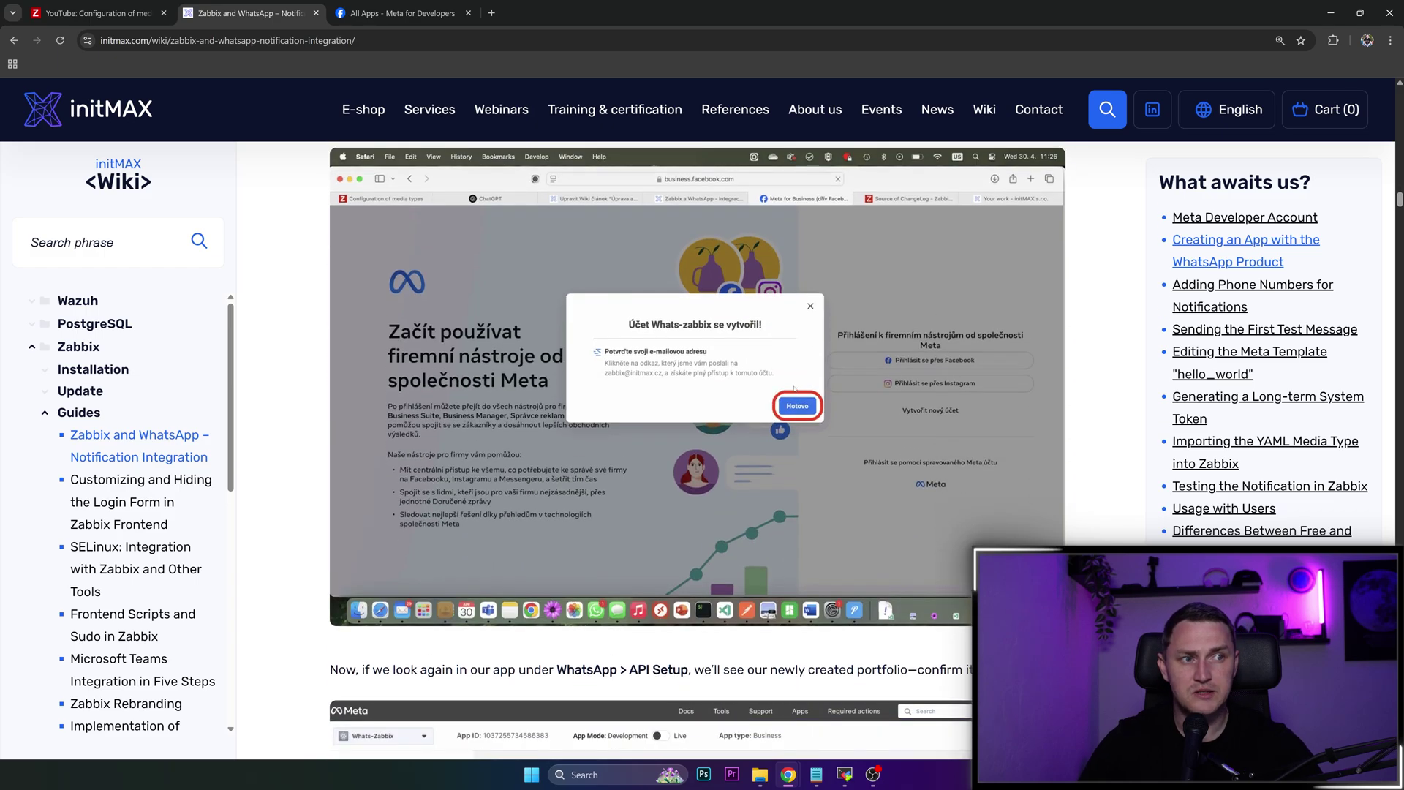
- Following the guide's API Setup instruction, open the zabbix app in Meta for Developers and go to its WhatsApp API Setup page
scroll(790, 392, down, 5)
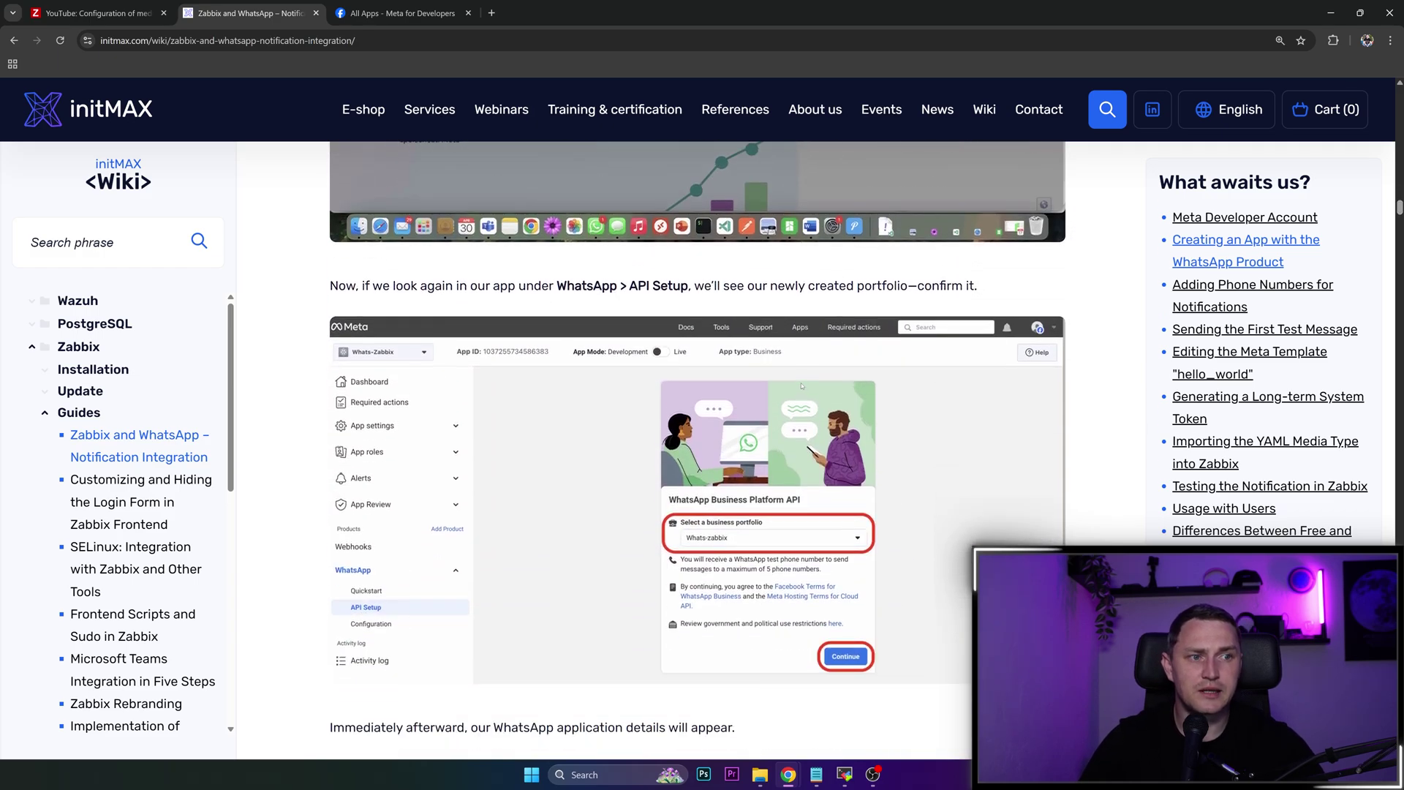
drag(329, 285, 586, 303)
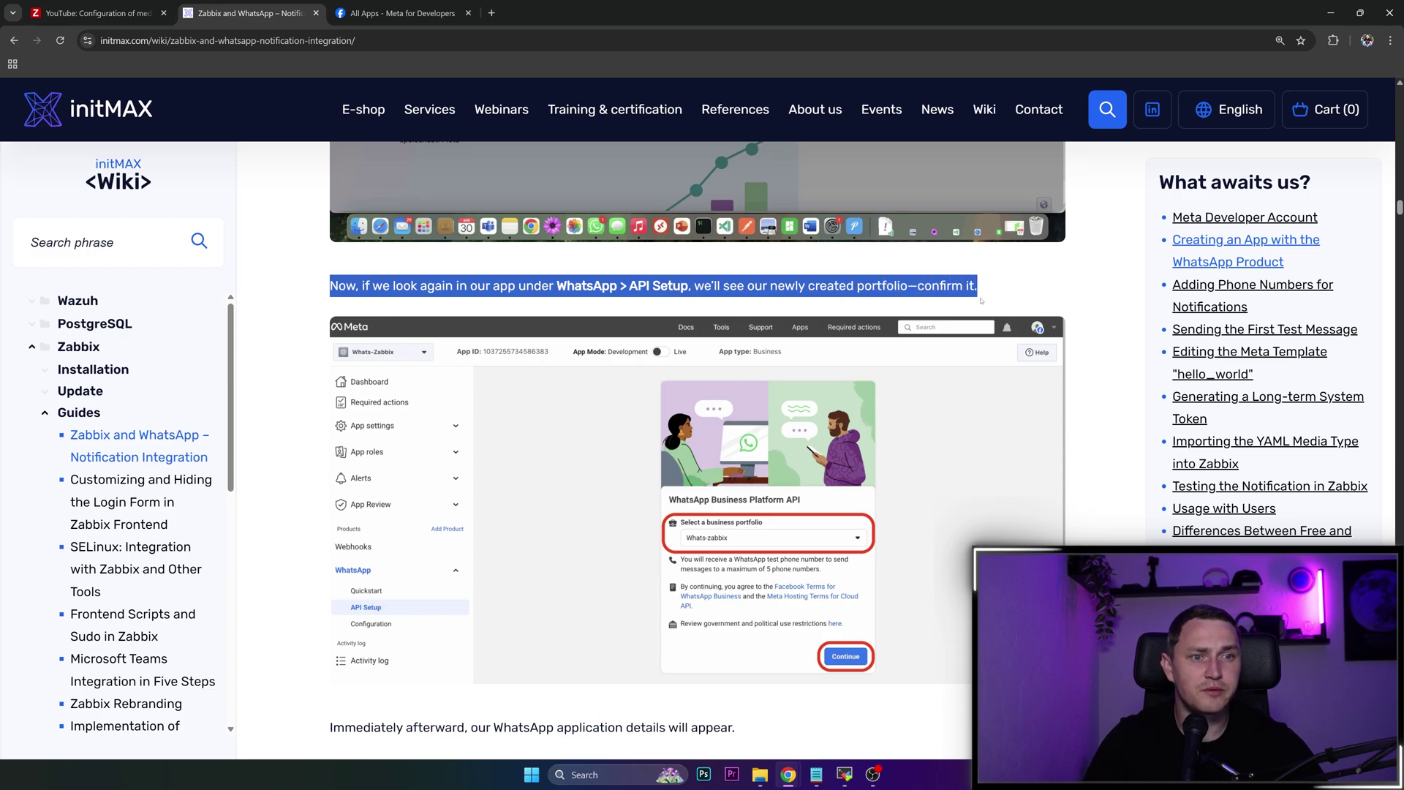
click(405, 10)
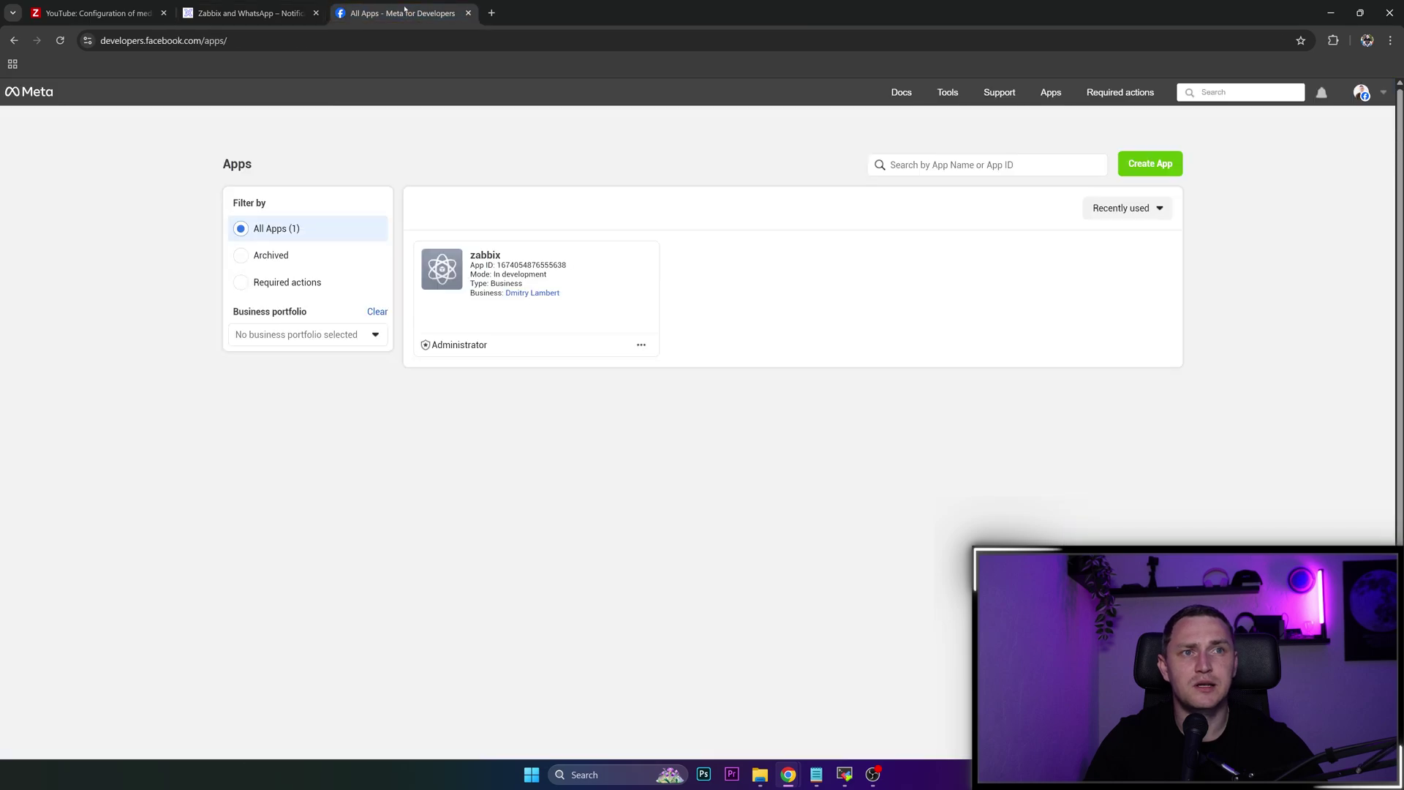
click(475, 253)
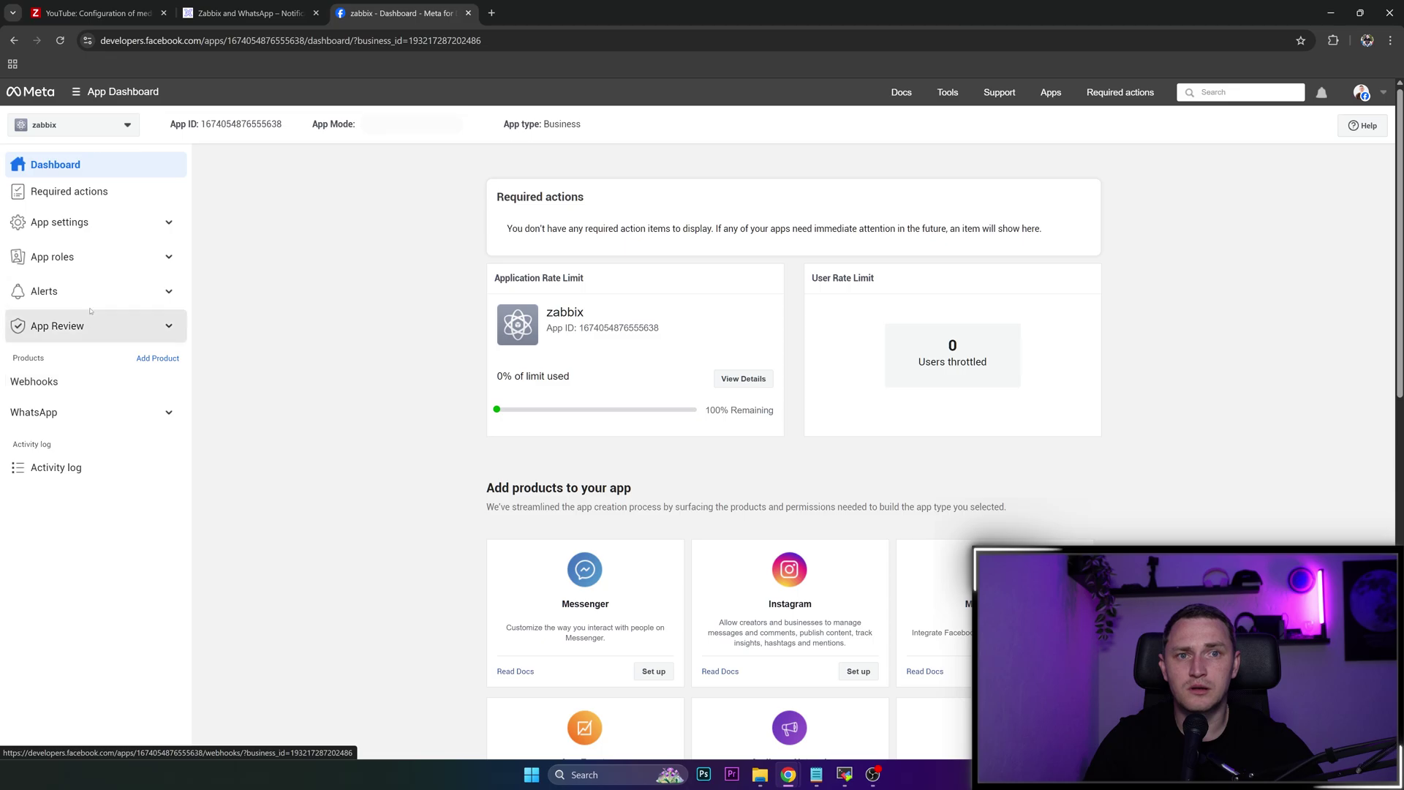
click(255, 4)
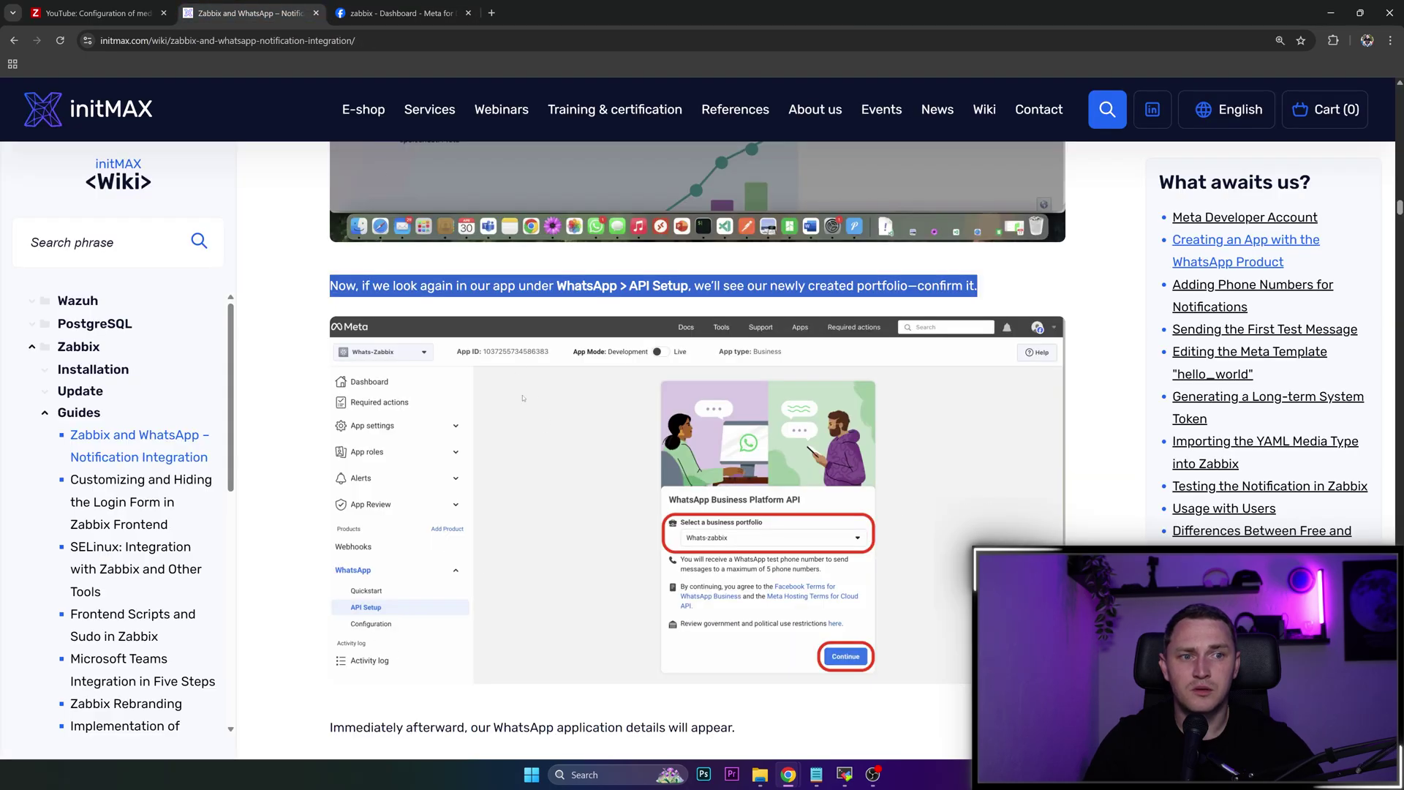
click(402, 12)
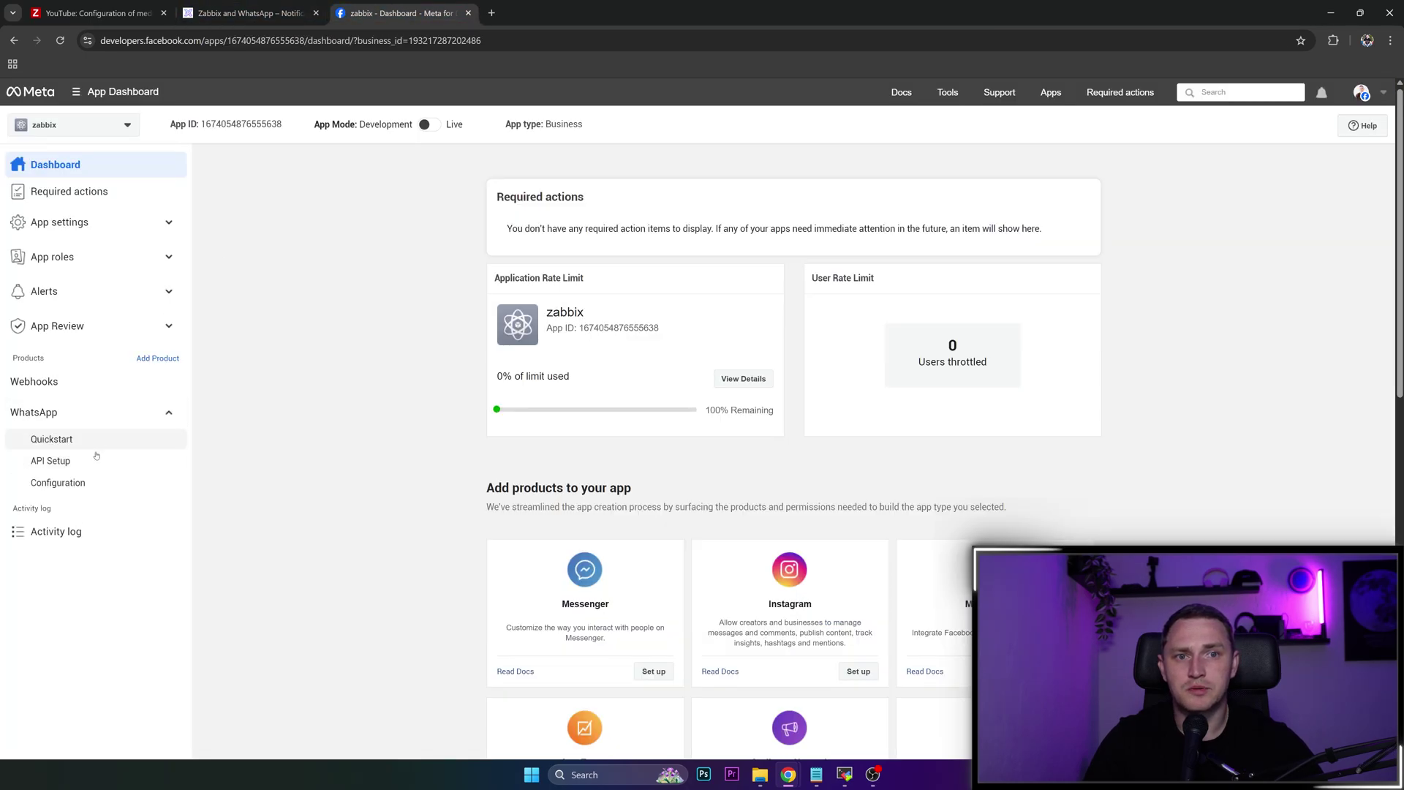
click(96, 459)
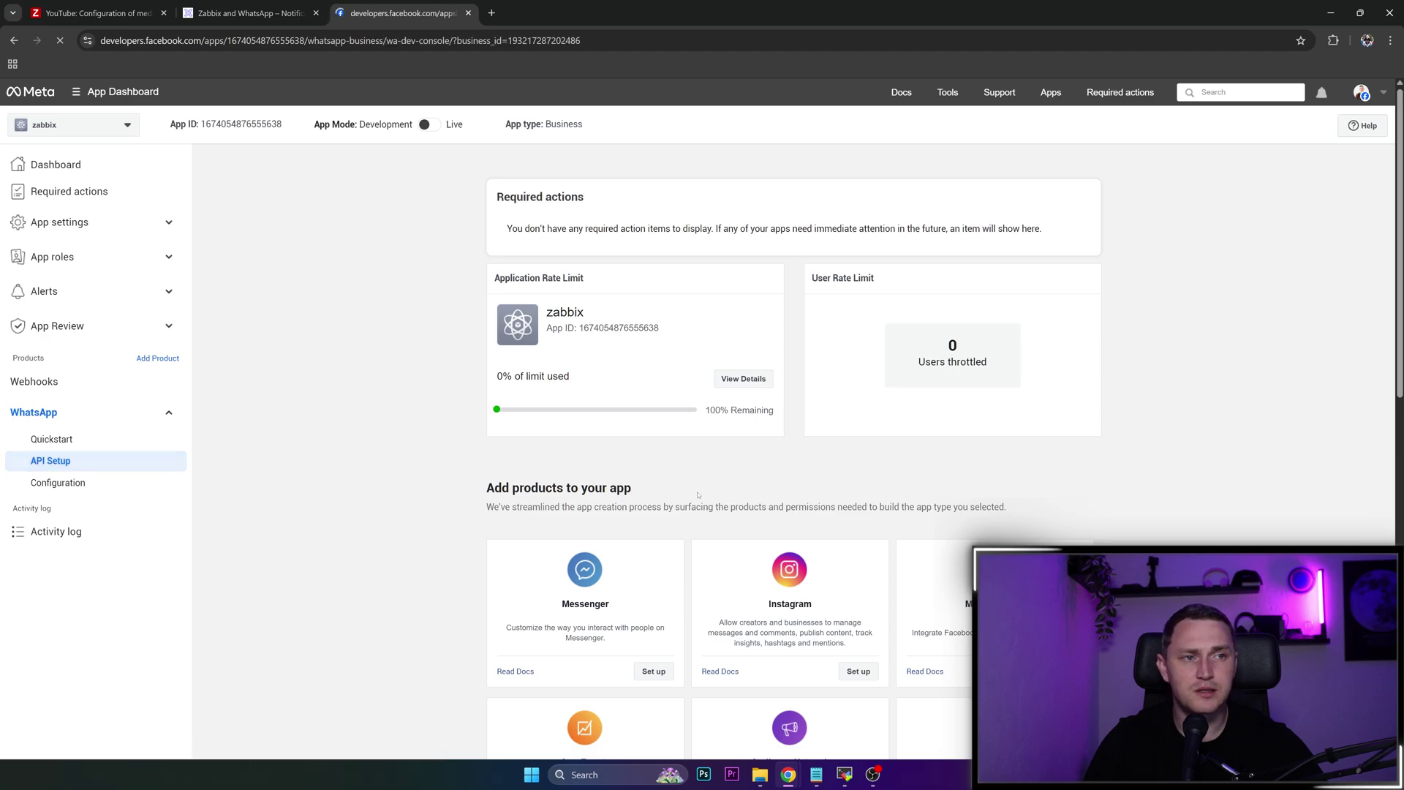
key(ctrl+shift+Tab)
scroll(807, 486, down, 2)
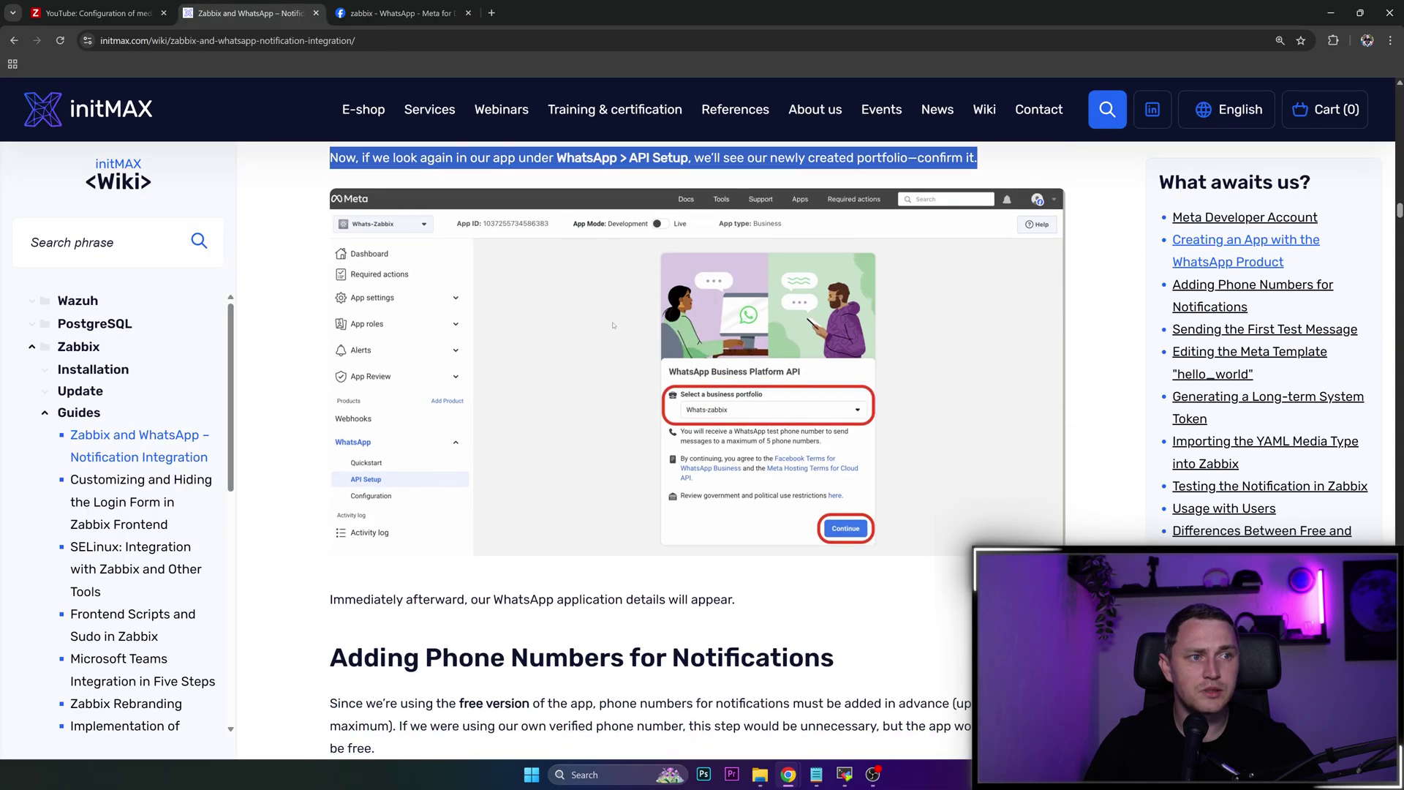
key(ctrl+Tab)
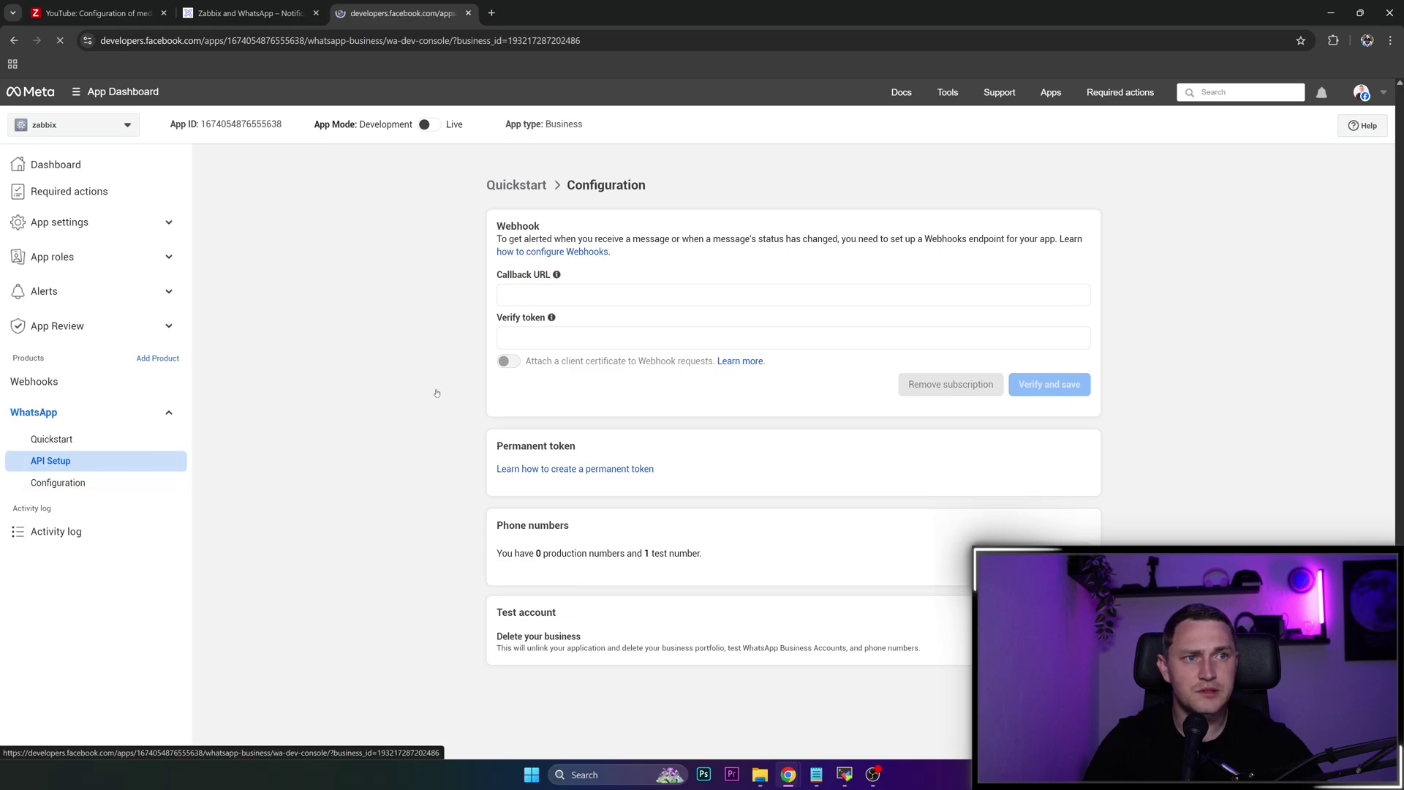
- Read the guide's Adding Phone Numbers for Notifications section on free version limits, the Meta test number and the Phone number ID
key(ctrl+shift+Tab)
scroll(931, 511, down, 5)
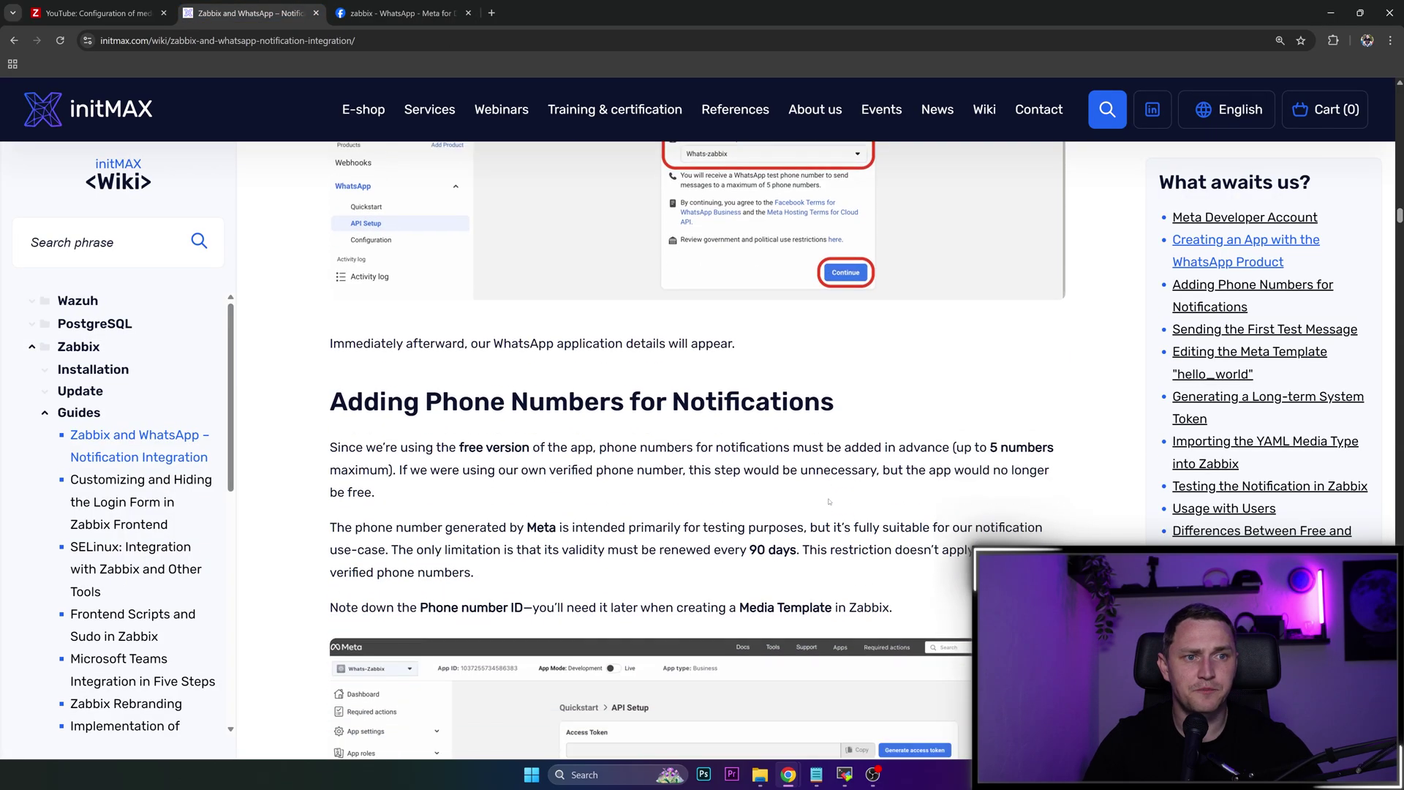
scroll(691, 460, down, 2)
scroll(503, 319, up, 3)
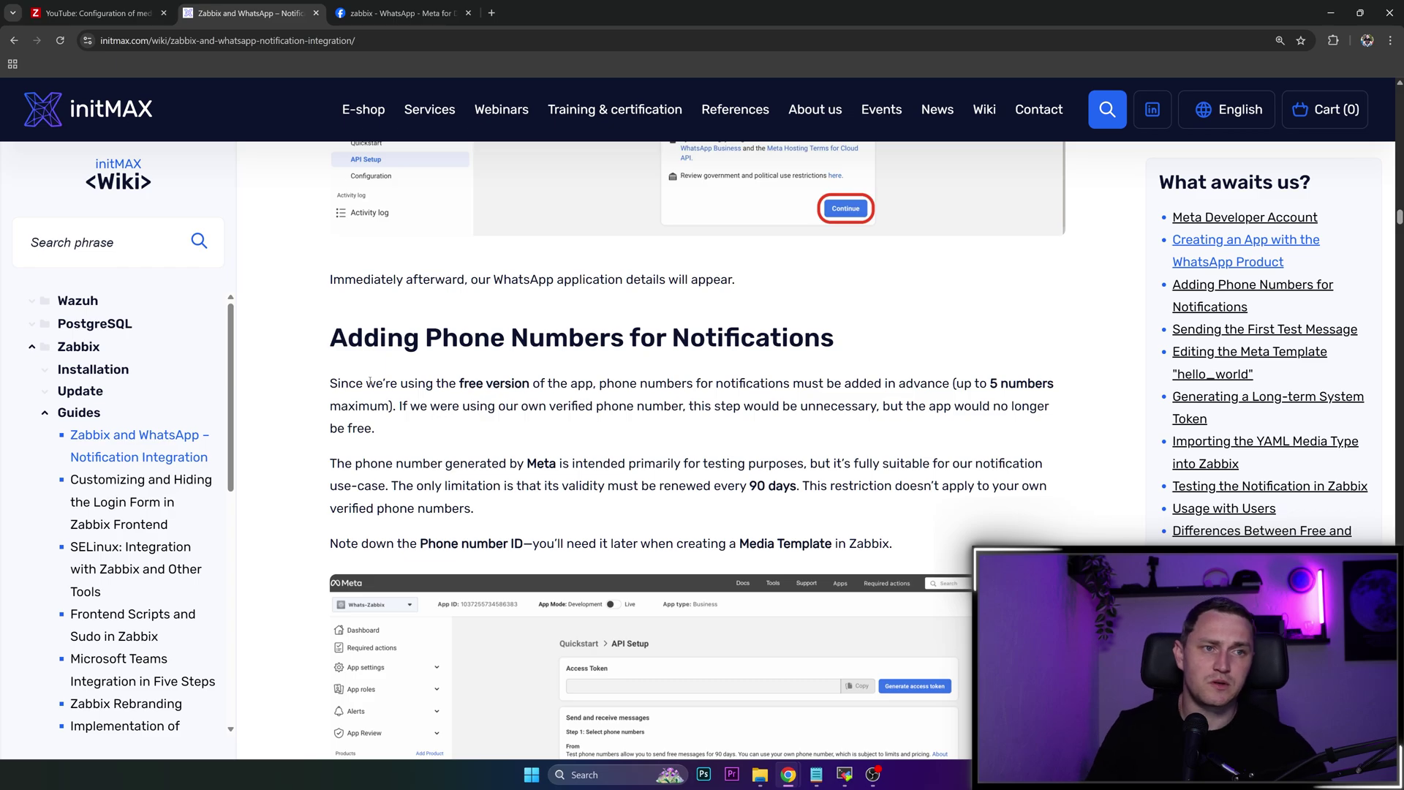
drag(584, 383, 616, 411)
scroll(574, 477, down, 1)
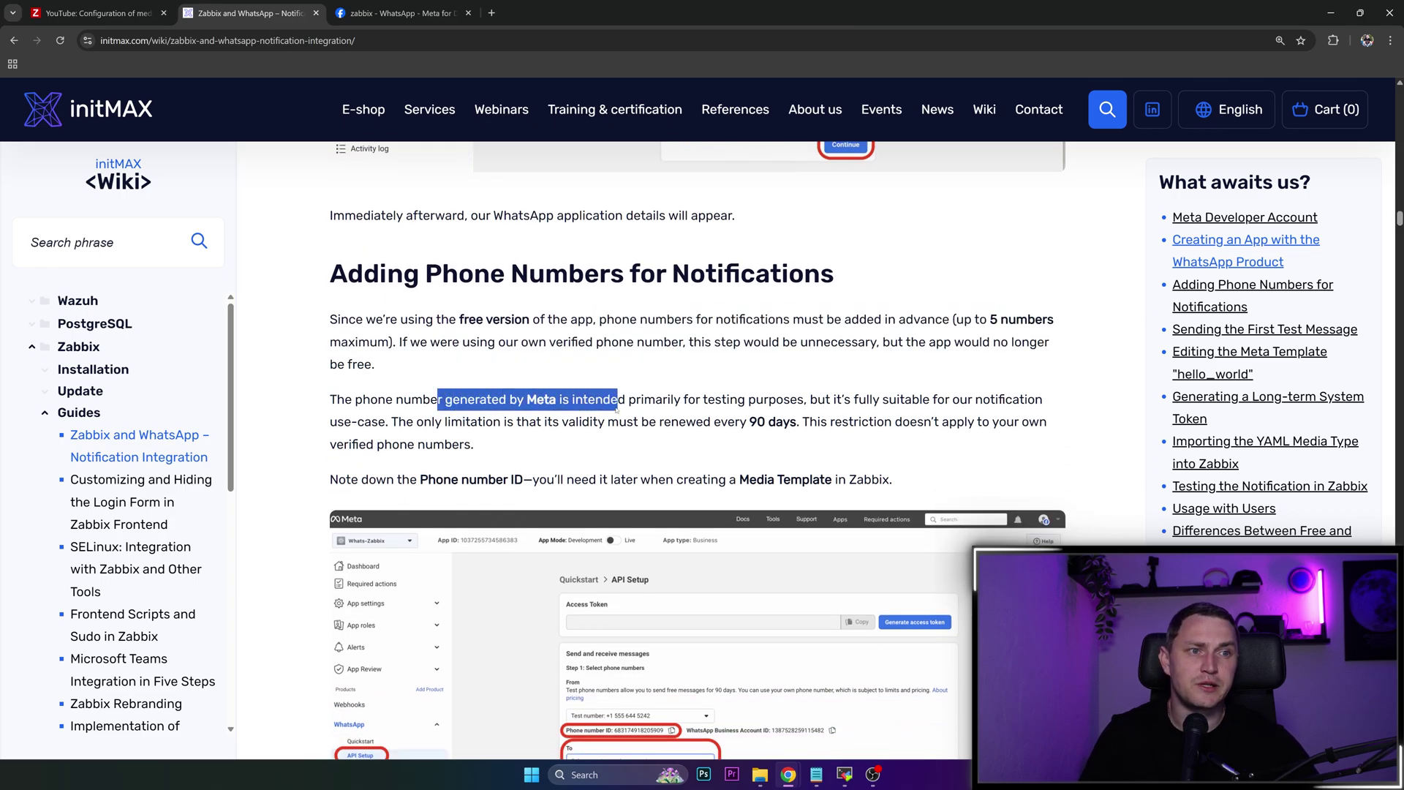
scroll(636, 579, down, 2)
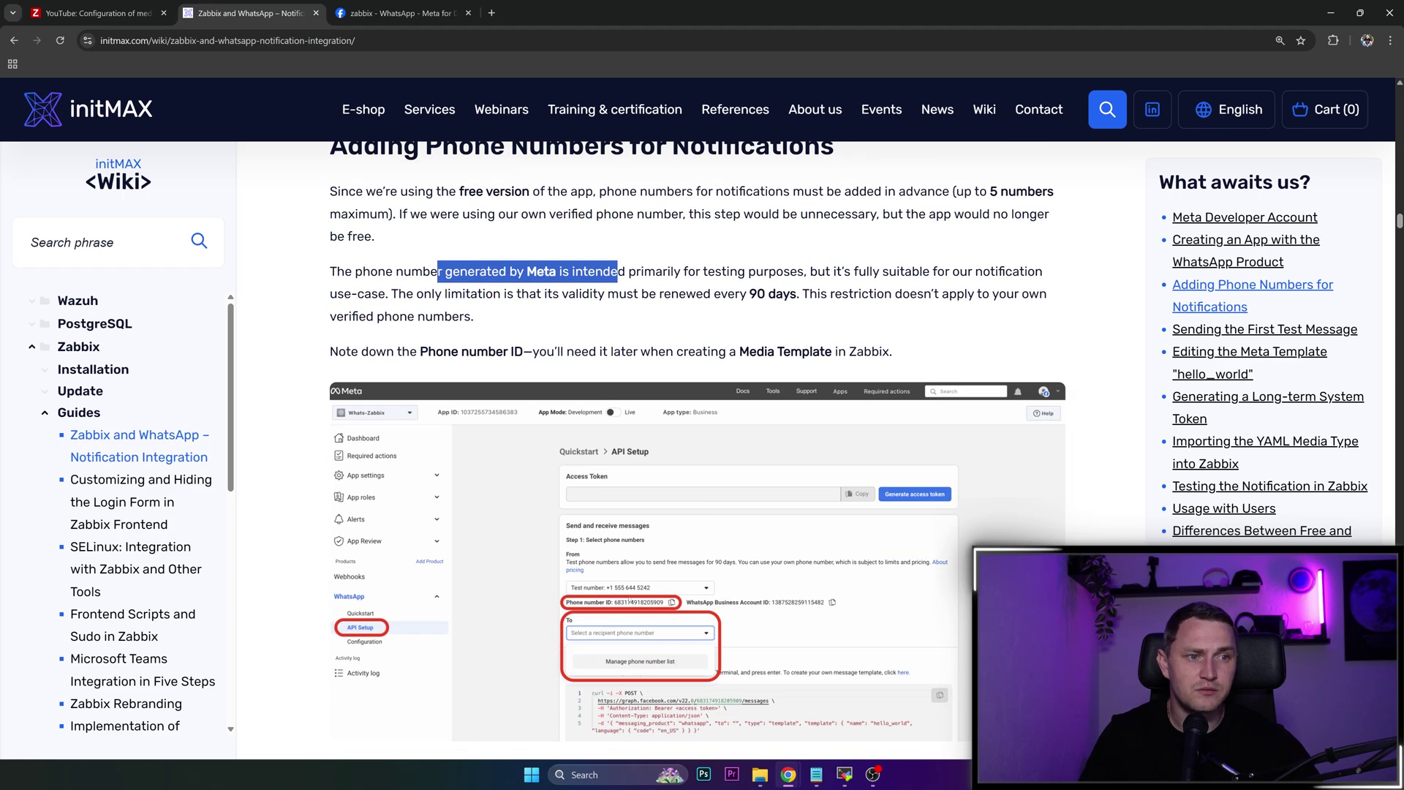
- Locate the test number and highlight the Phone number ID on the zabbix app's API Setup page in Meta for Developers
click(395, 13)
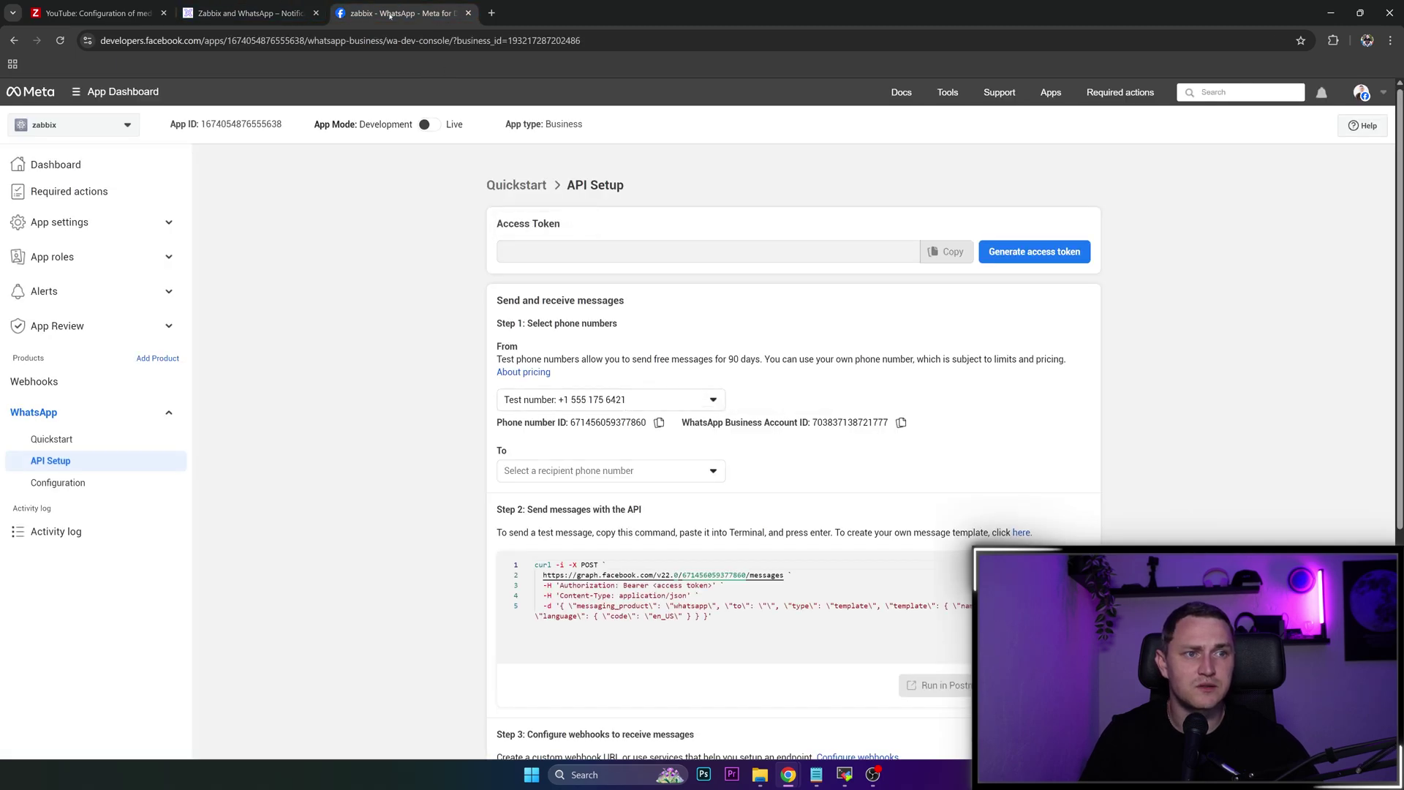
key(ctrl+shift+Tab)
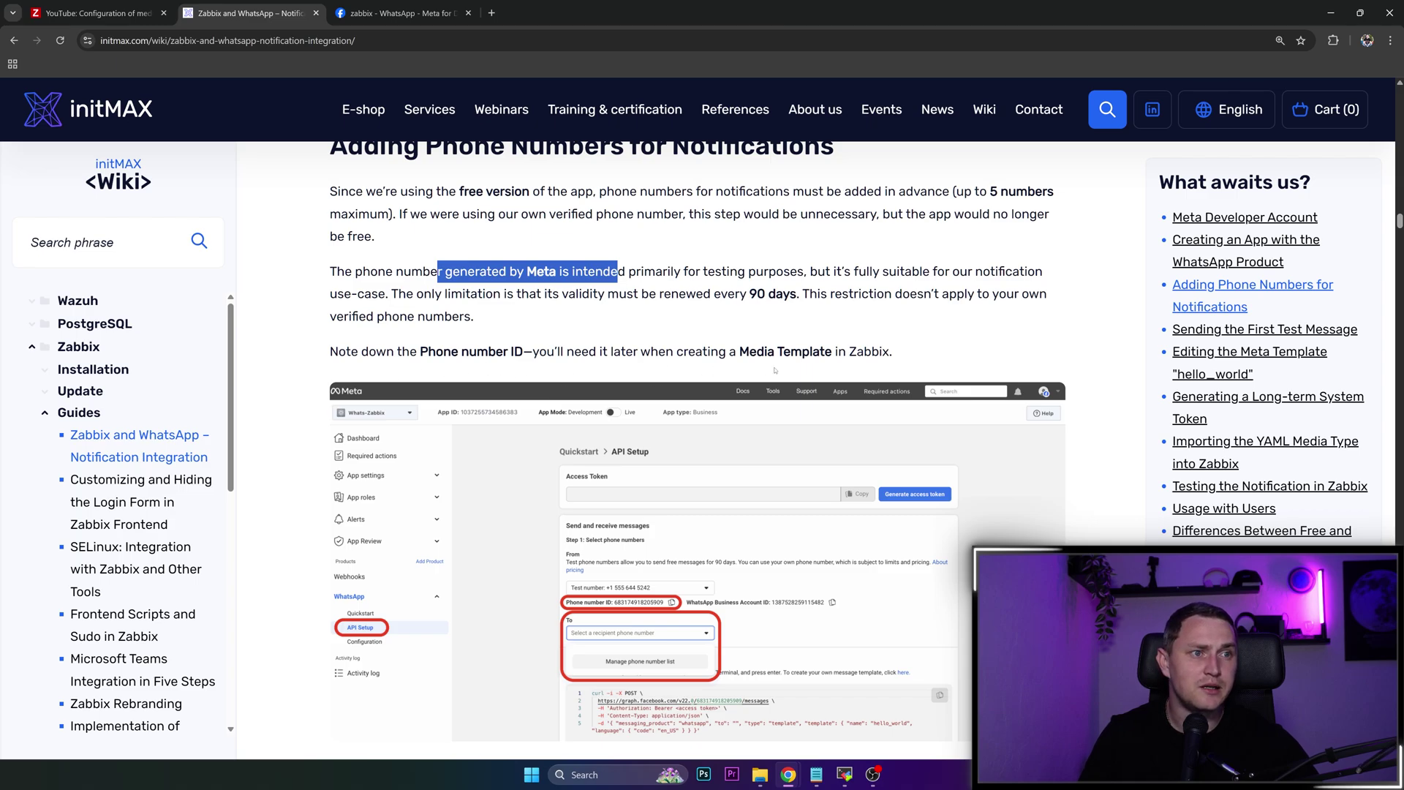
key(ctrl+Tab)
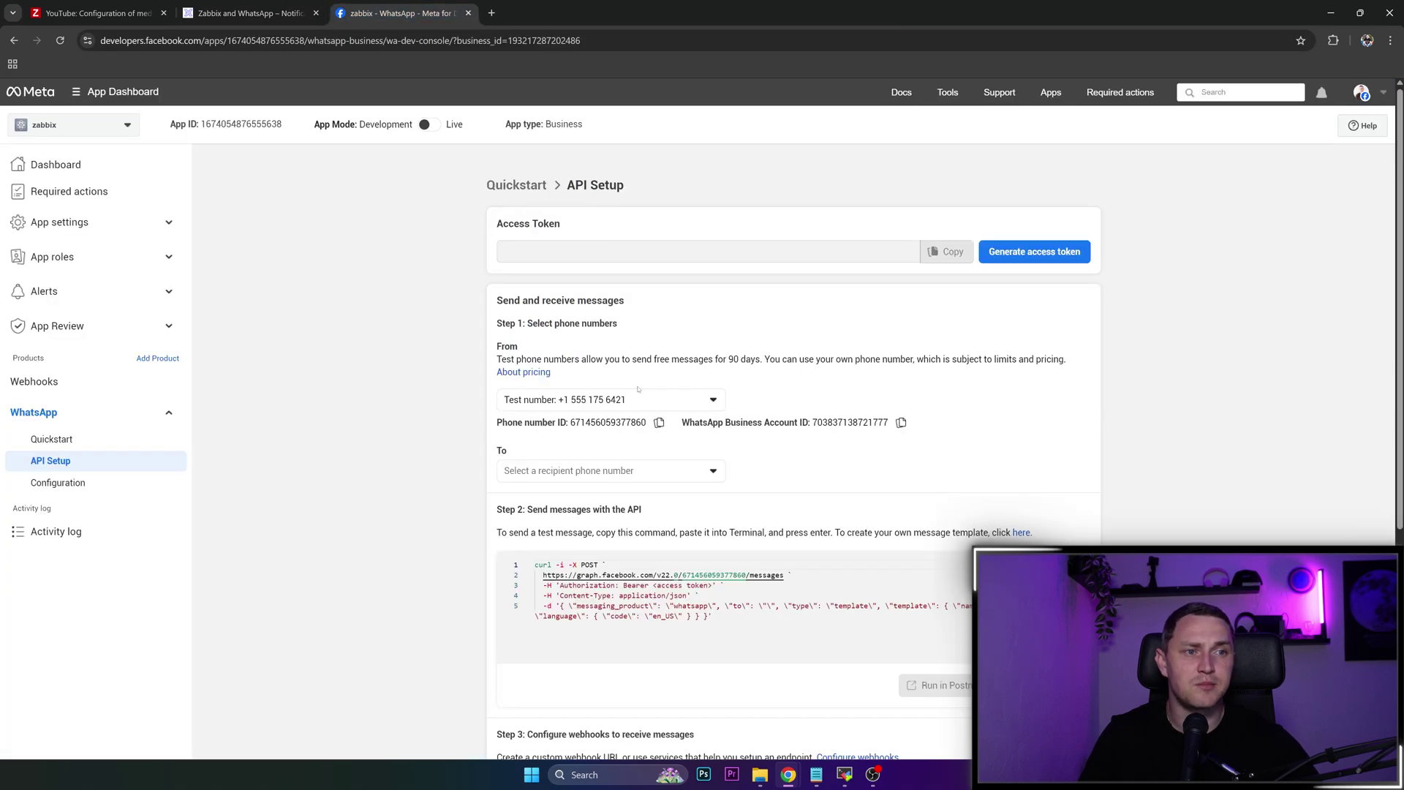
drag(524, 422, 647, 421)
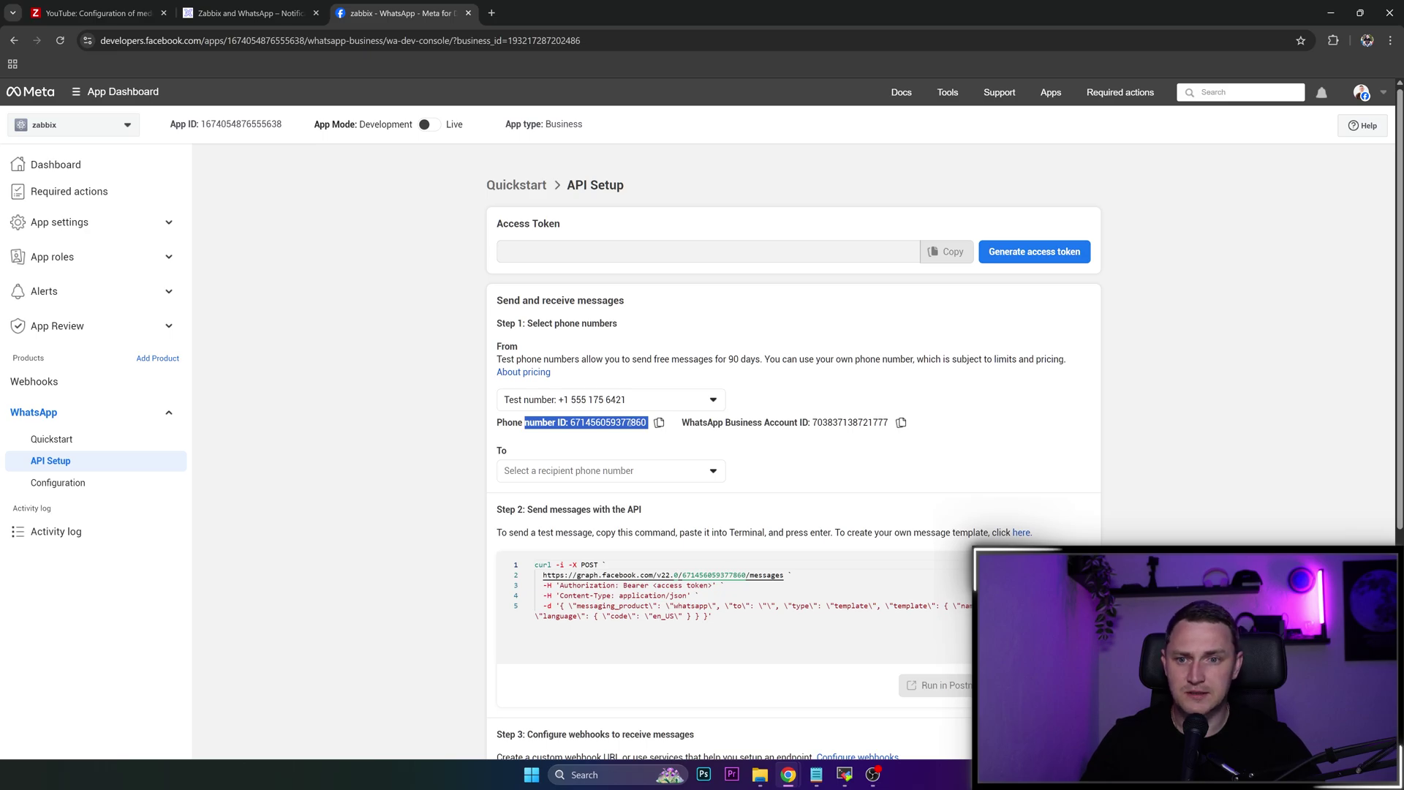
- Read the initMAX guide's instructions on entering a recipient WhatsApp phone number and verifying it with the received code
click(248, 13)
scroll(601, 383, down, 3)
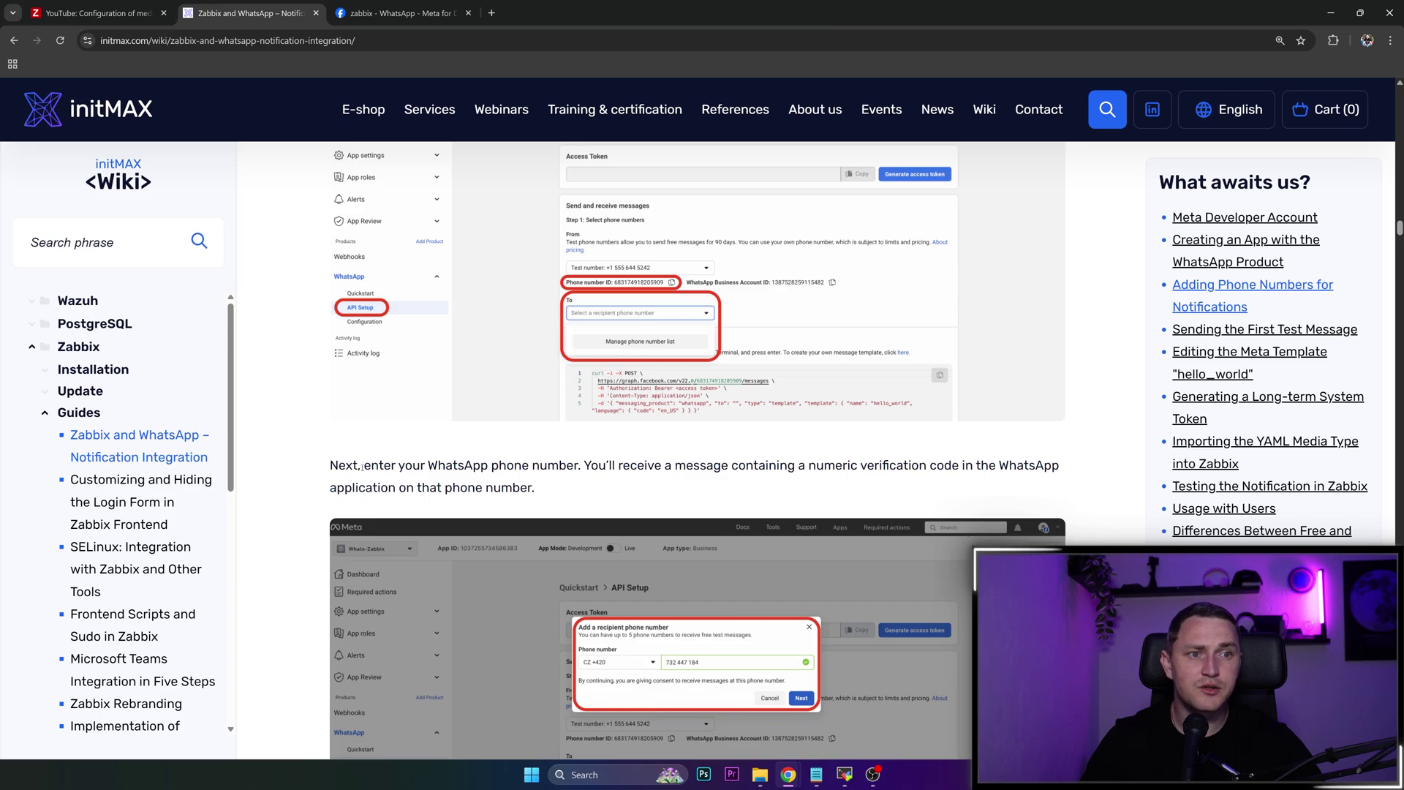
drag(346, 466, 648, 465)
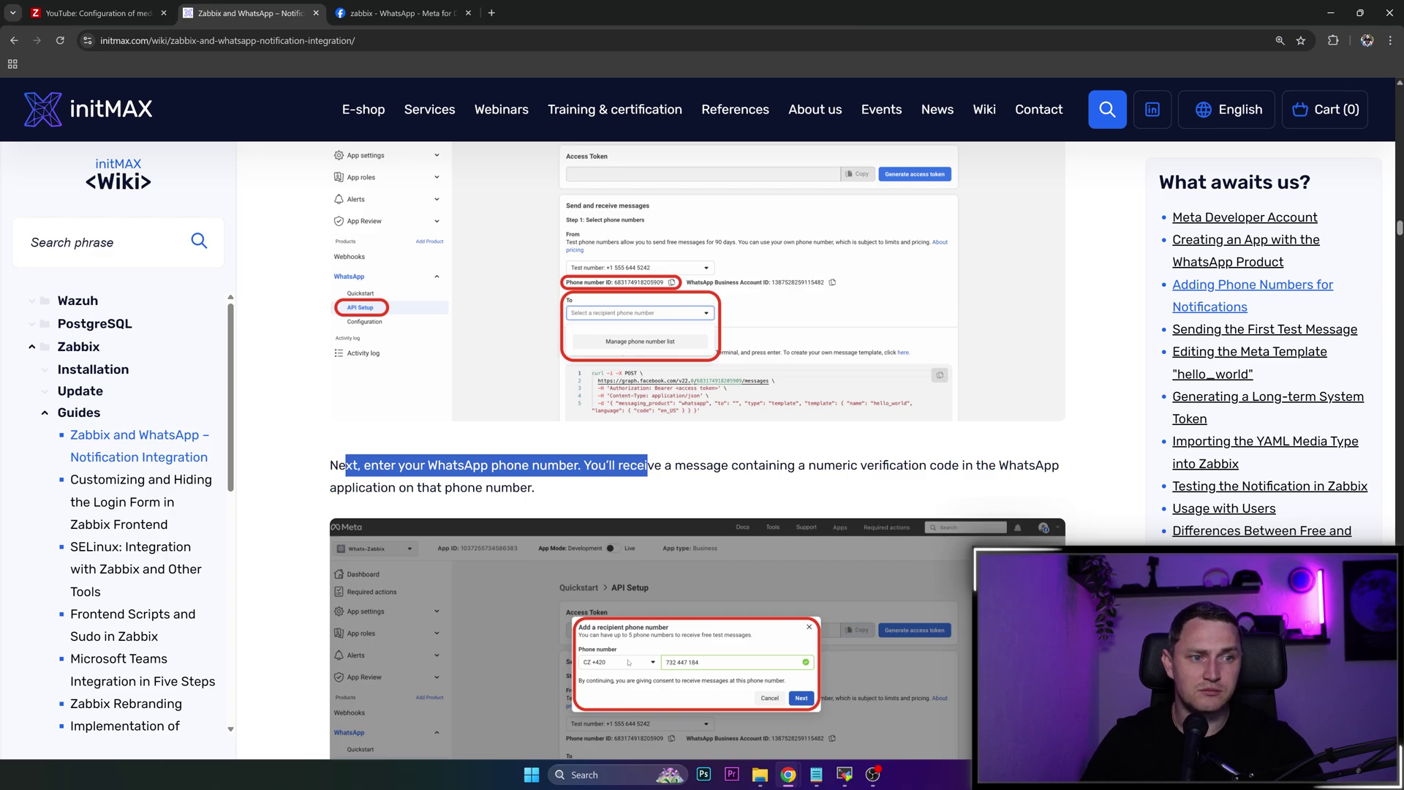
scroll(625, 654, down, 1)
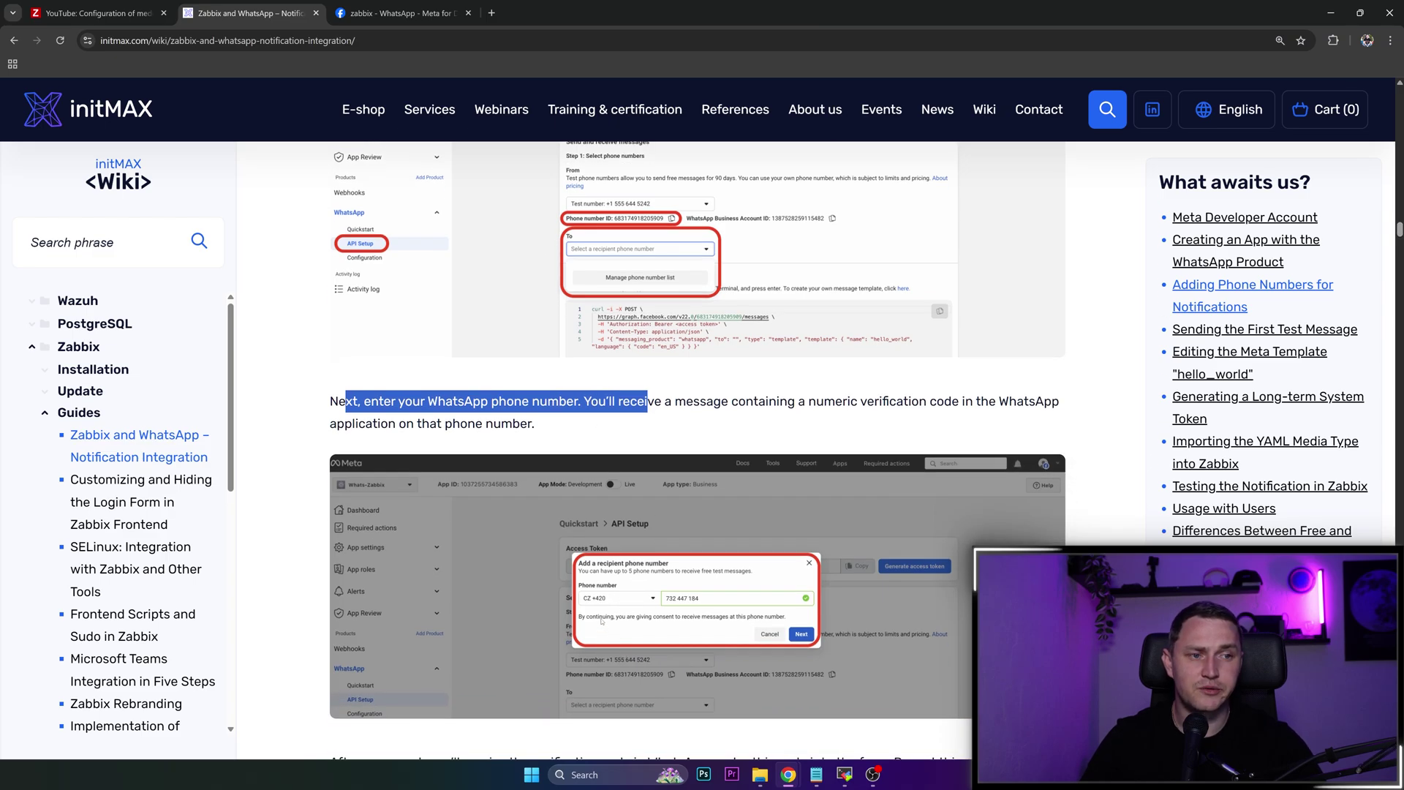
scroll(734, 615, down, 2)
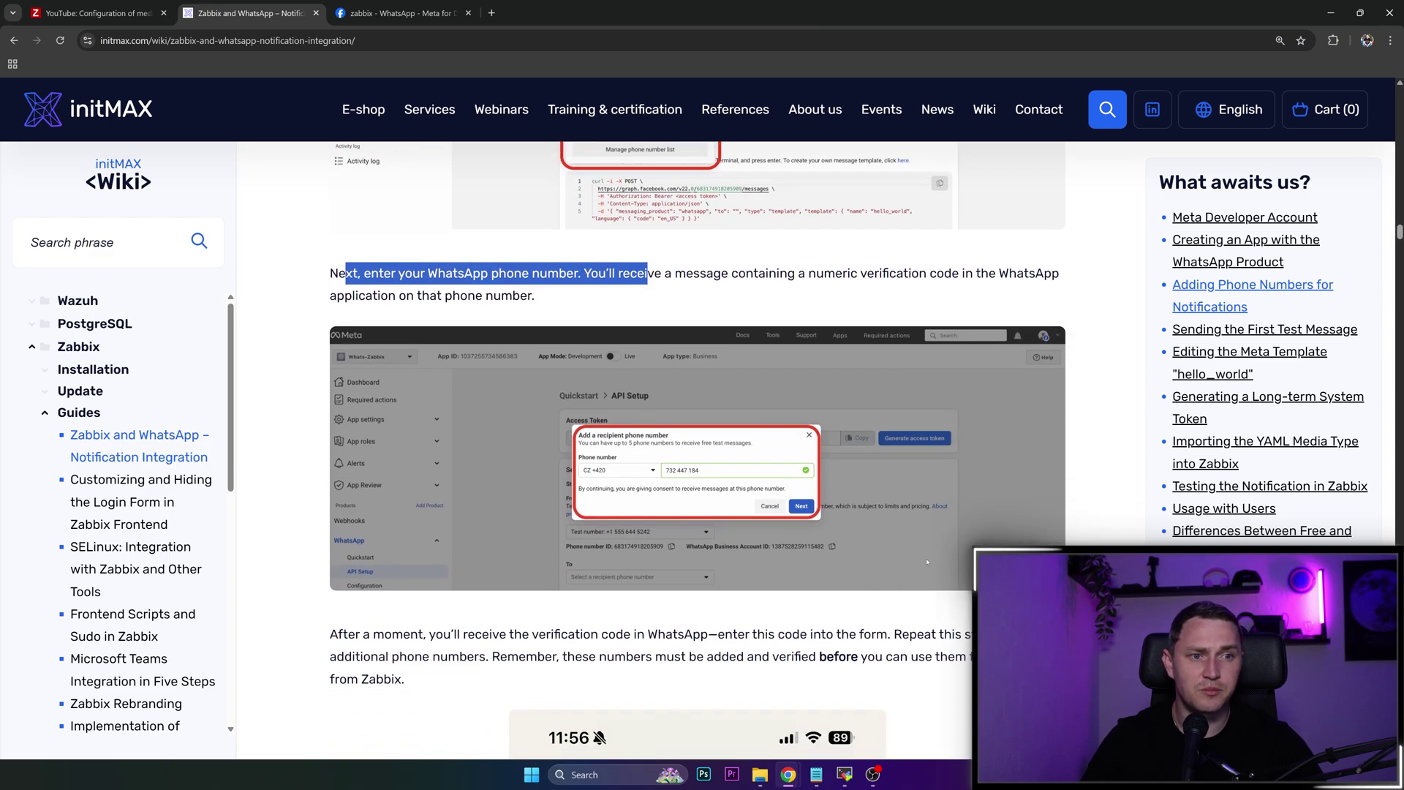
scroll(927, 562, down, 2)
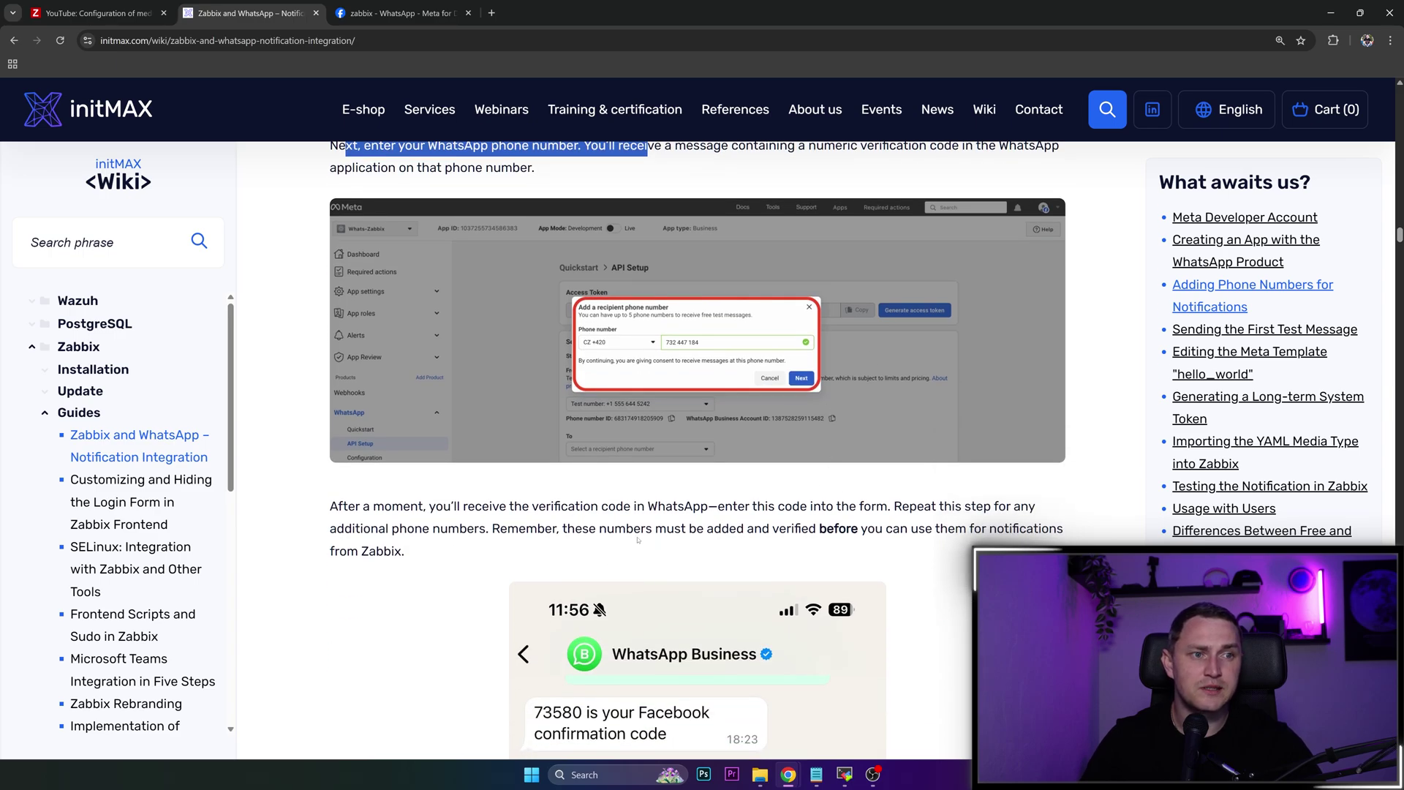
scroll(667, 524, down, 1)
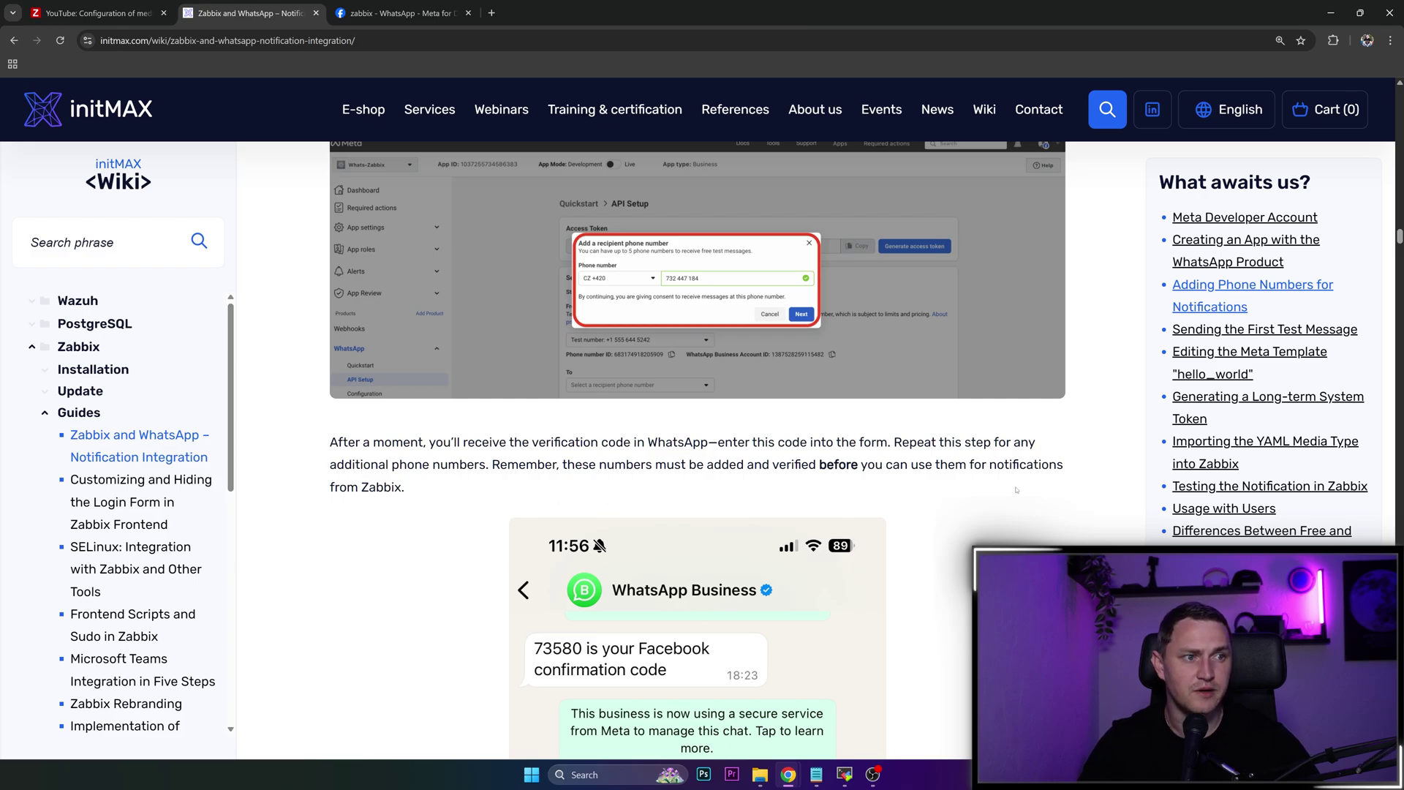
scroll(1016, 490, down, 2)
scroll(790, 388, down, 5)
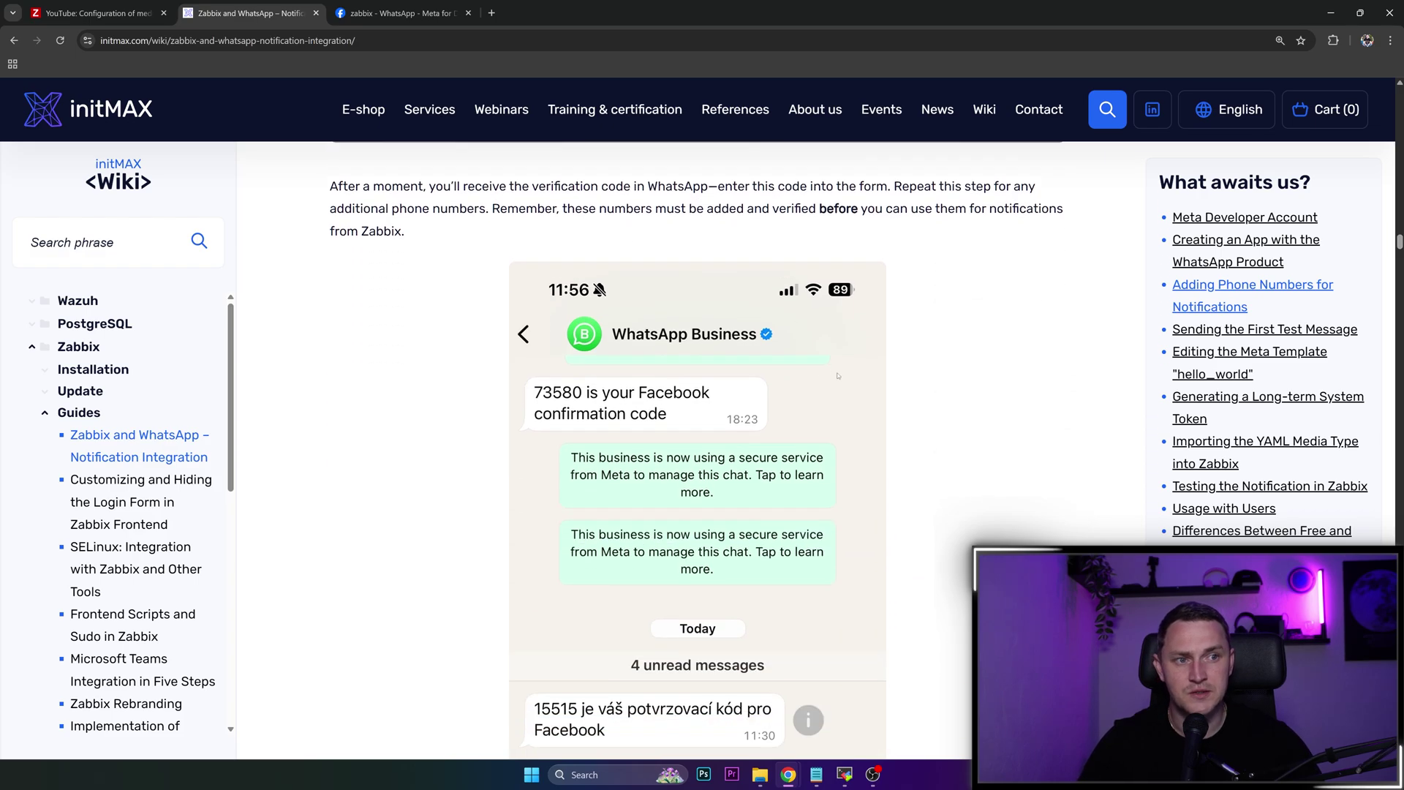
scroll(715, 398, down, 2)
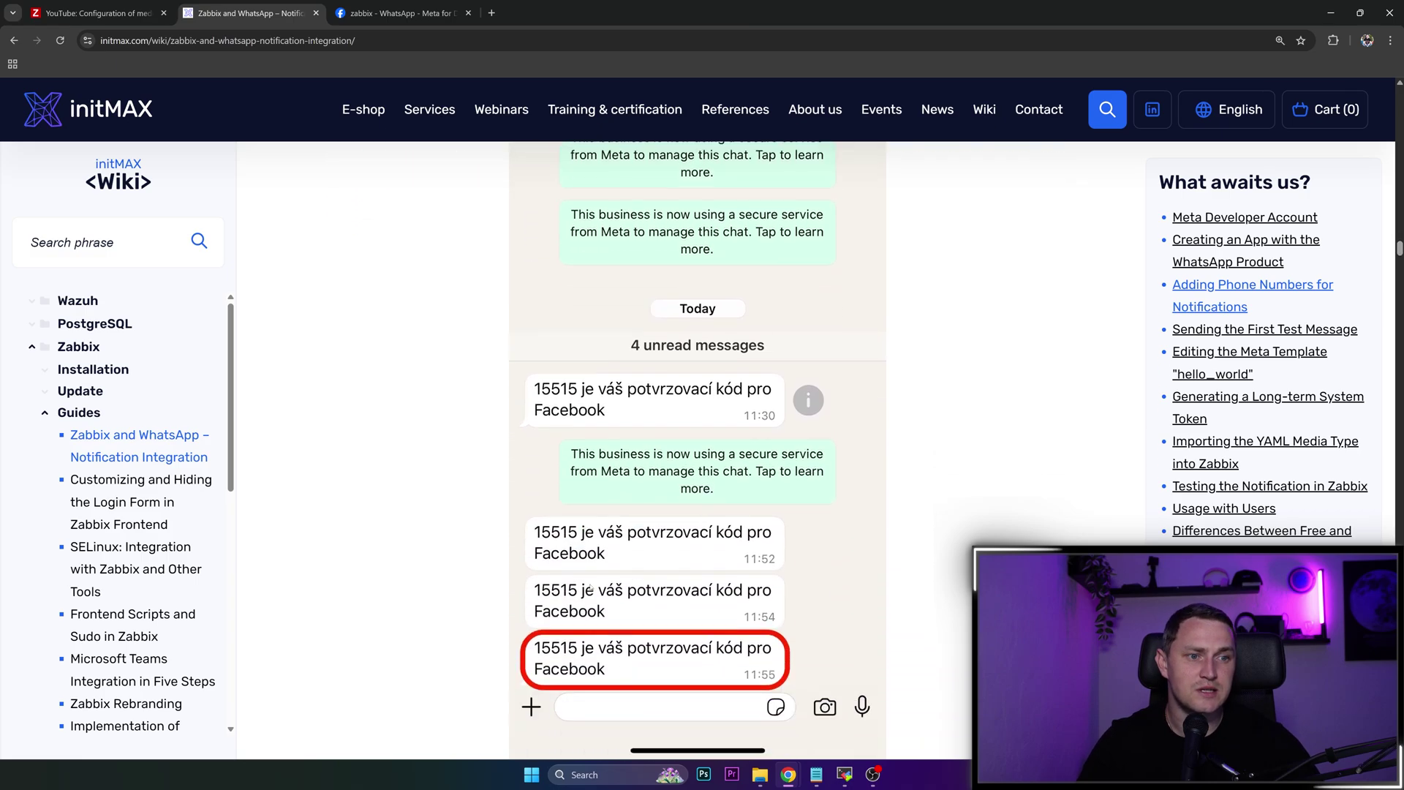
scroll(612, 635, down, 6)
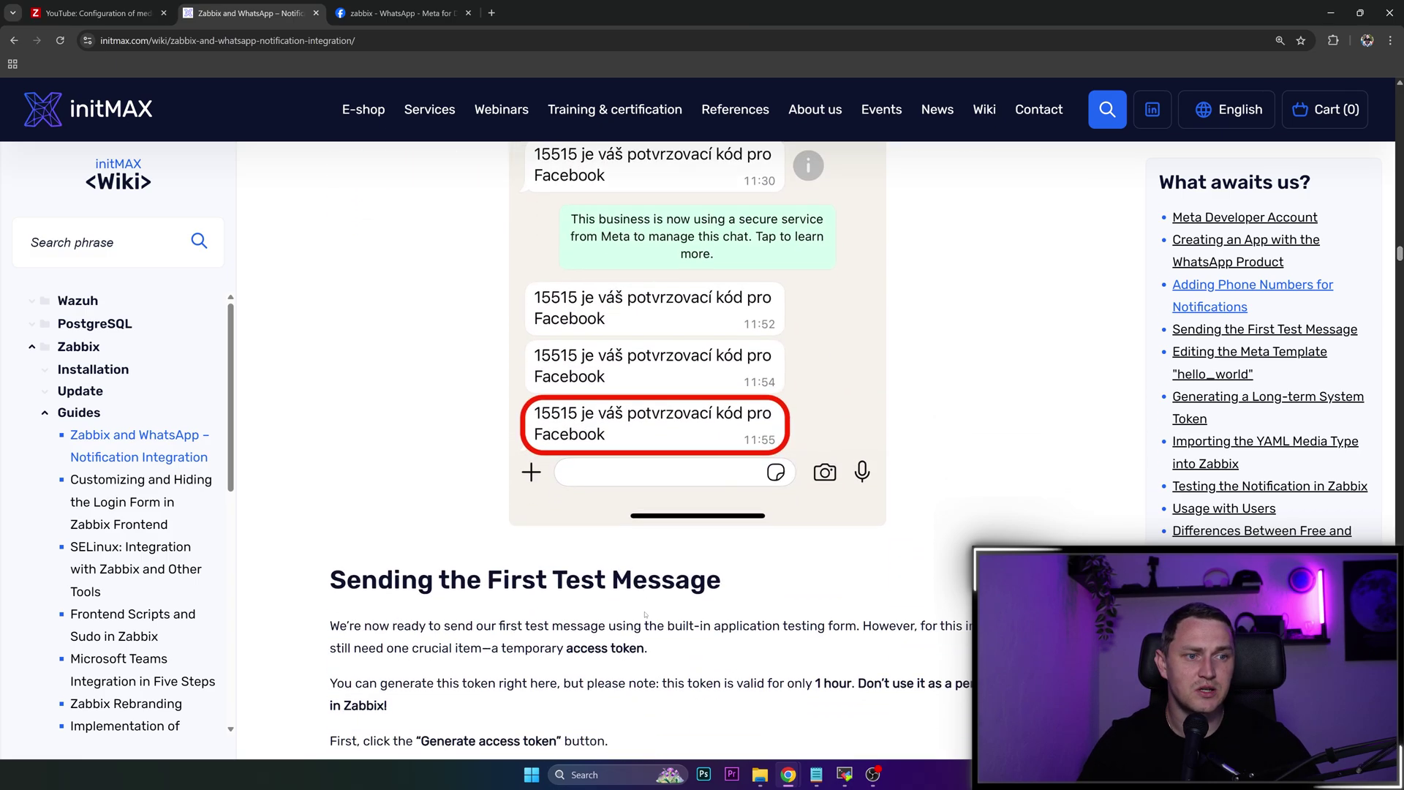
- Read the Sending the First Test Message introduction on the temporary access token, its validity and how to generate it
scroll(633, 457, down, 4)
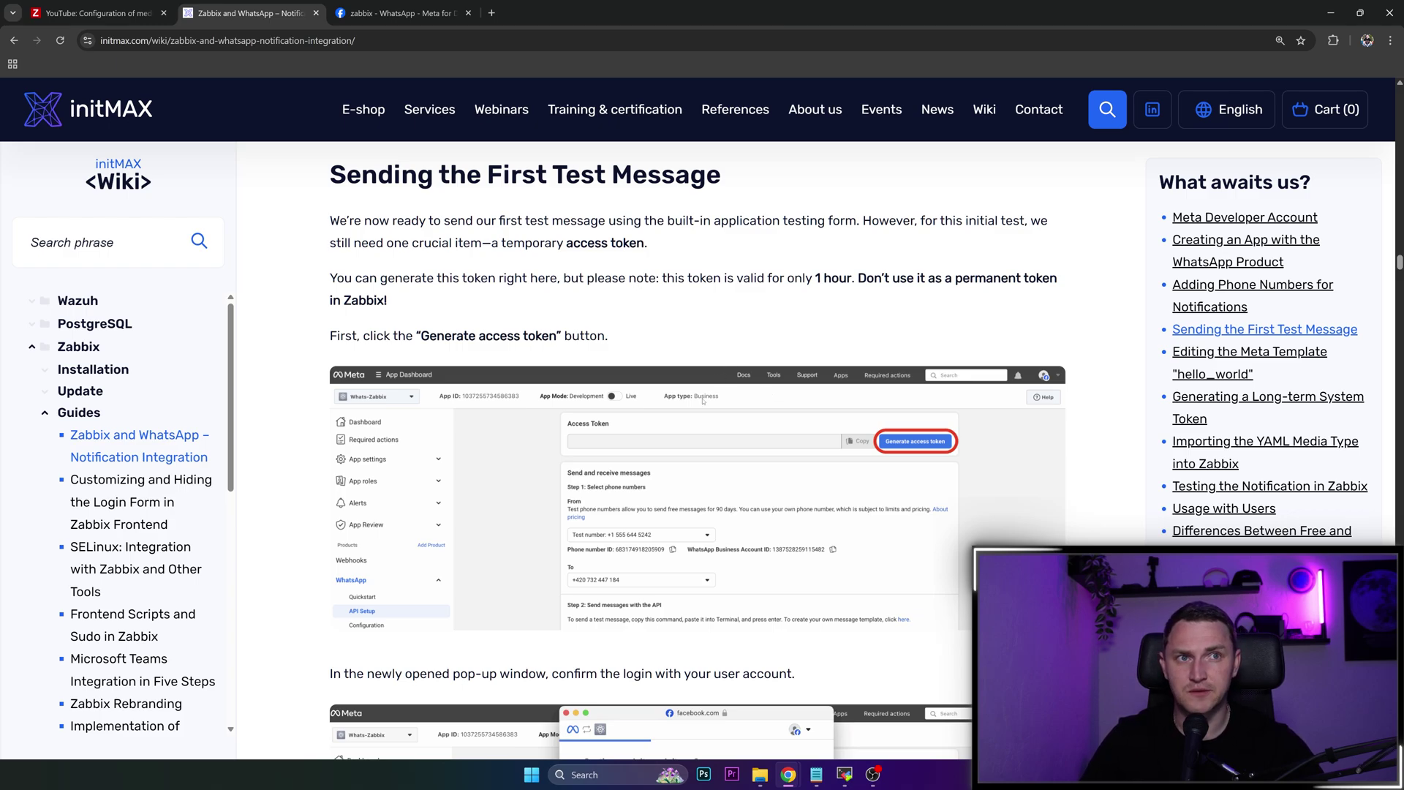
drag(379, 220, 854, 243)
drag(761, 242, 683, 261)
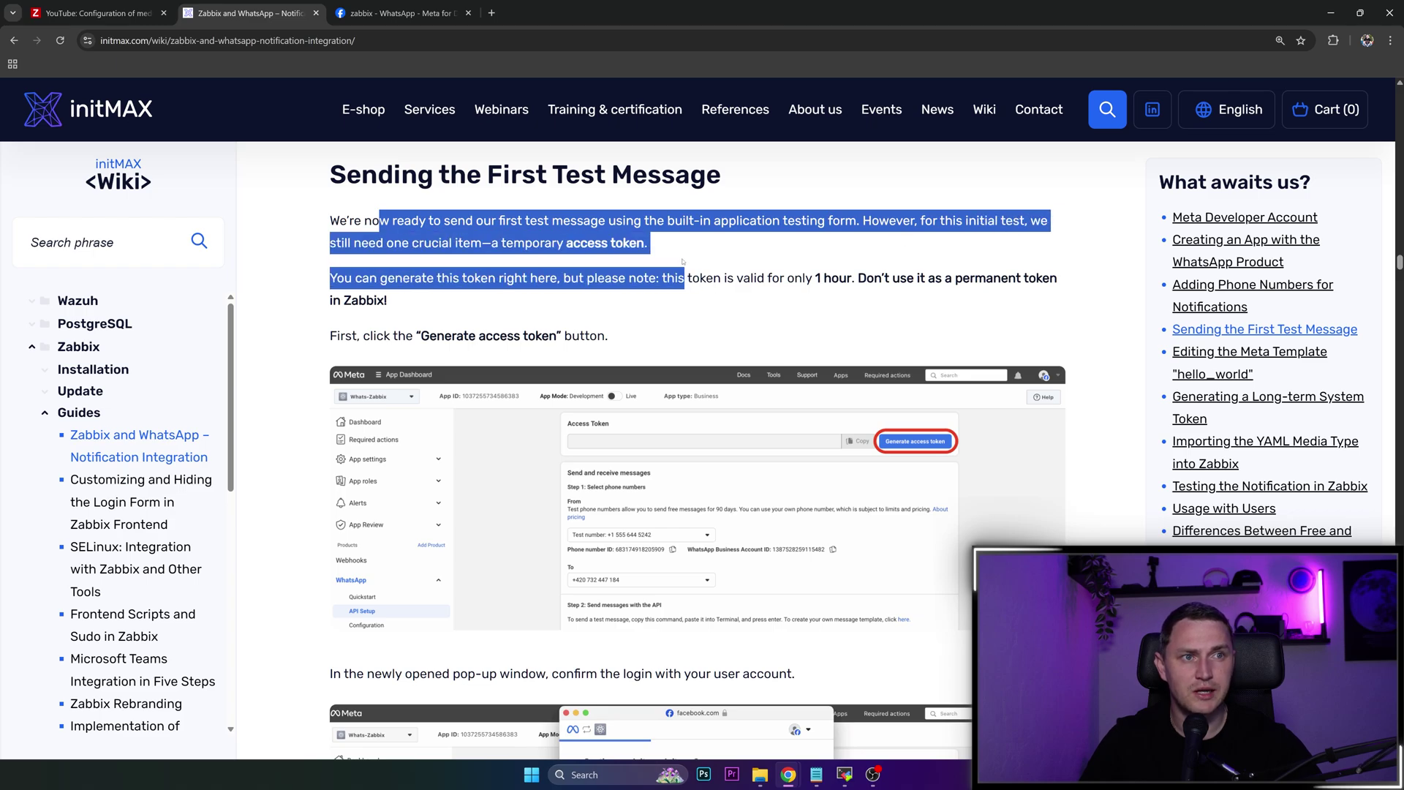
click(668, 248)
scroll(679, 271, down, 2)
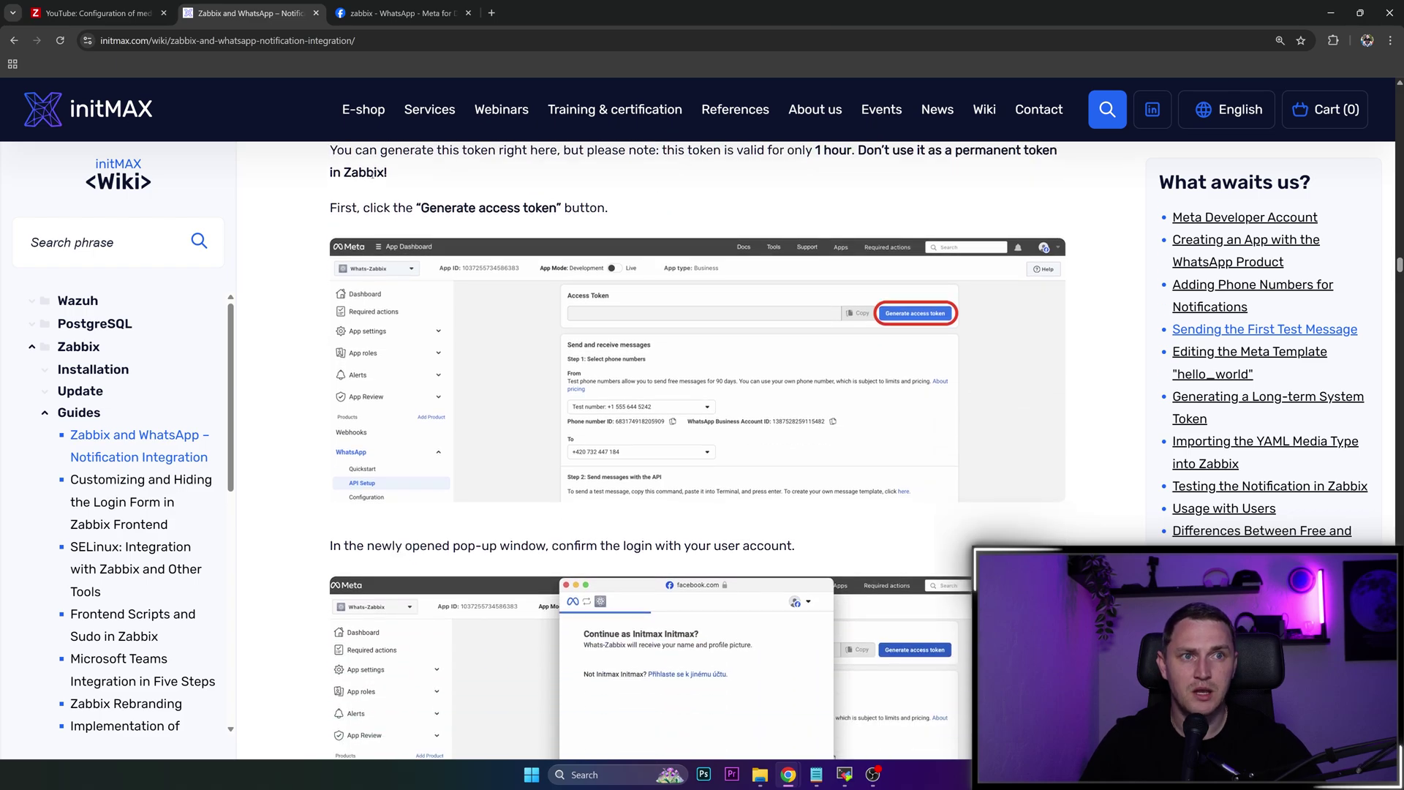
drag(334, 150, 978, 175)
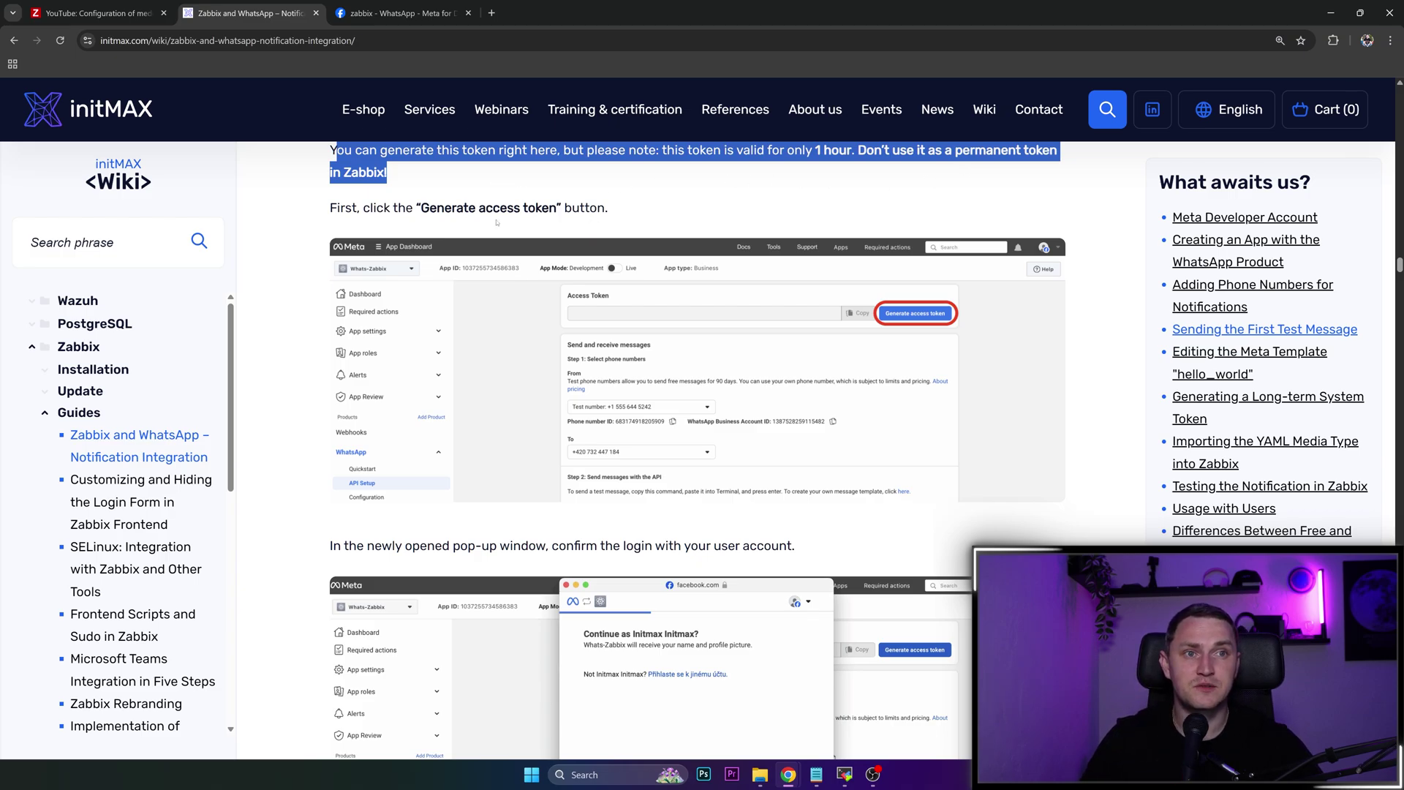
drag(334, 207, 638, 217)
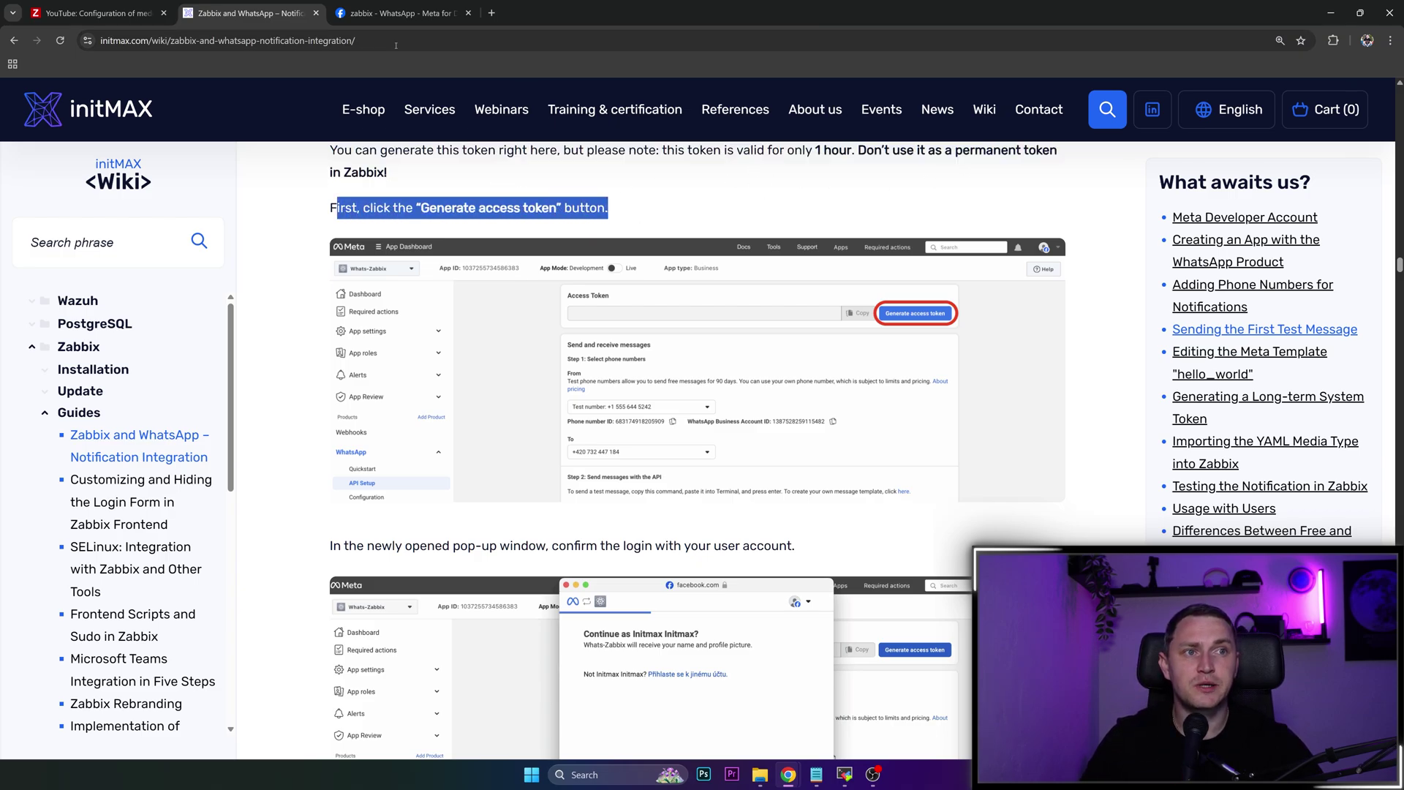
- Generate a temporary access token on the zabbix app's API Setup page in Meta for Developers, reconnecting the Facebook account to zabbix
click(396, 13)
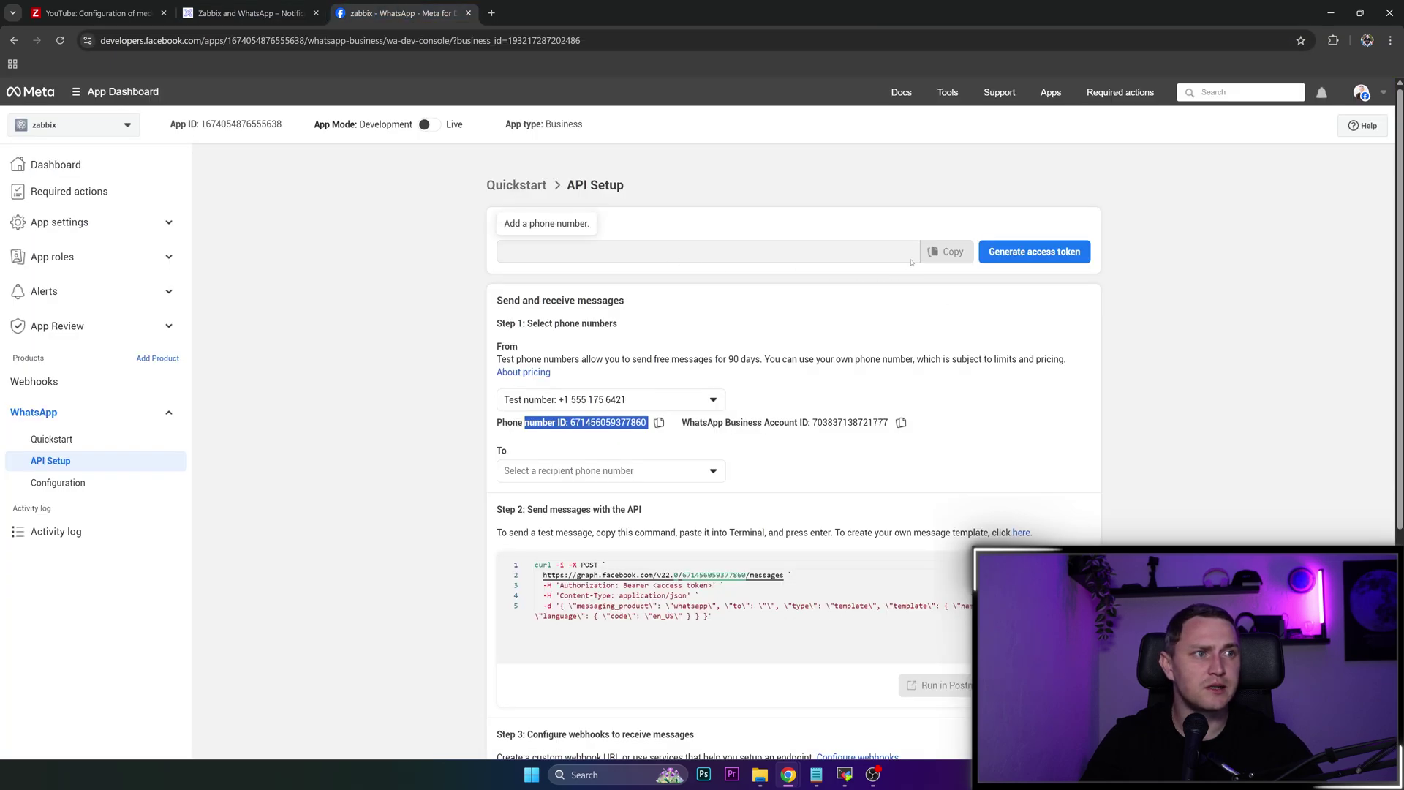
click(1034, 251)
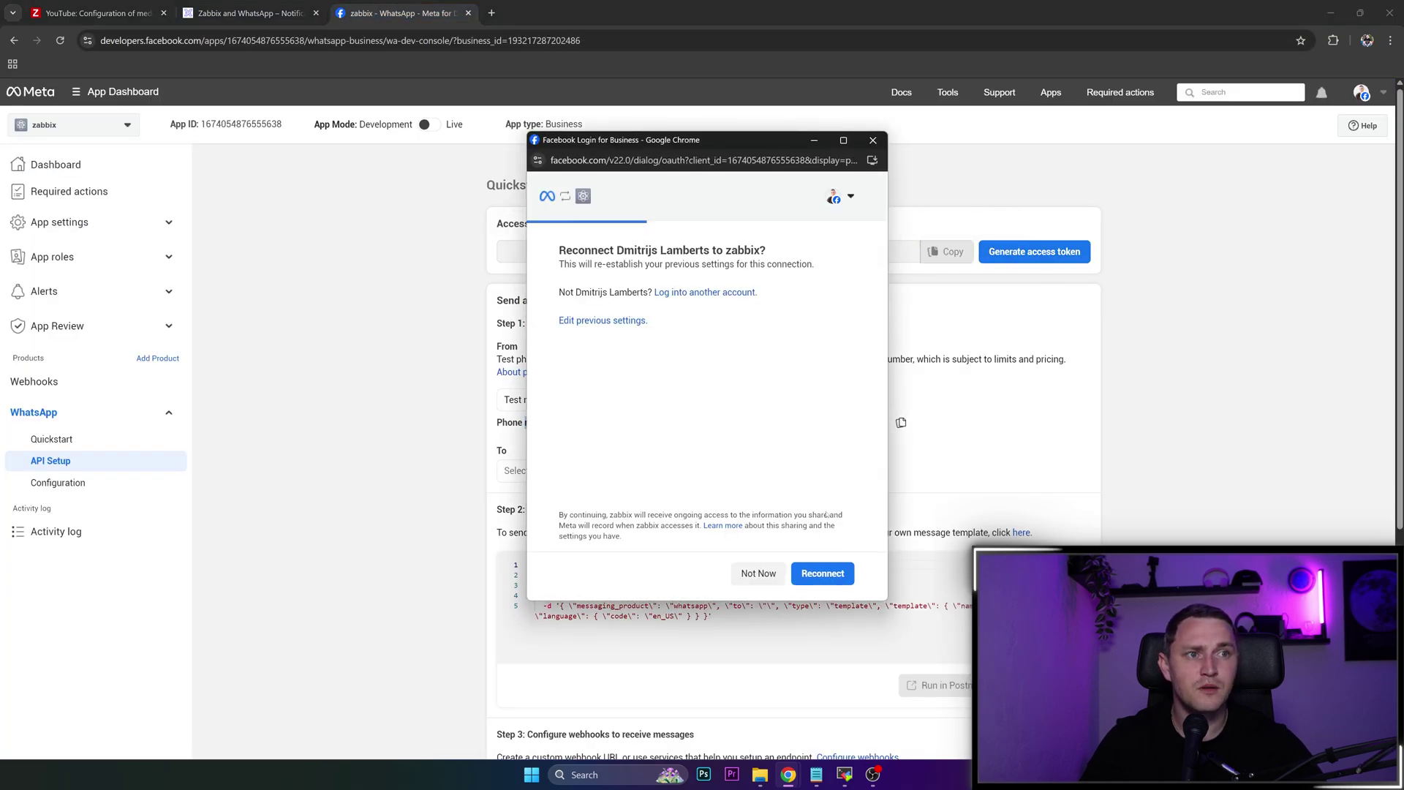
click(821, 574)
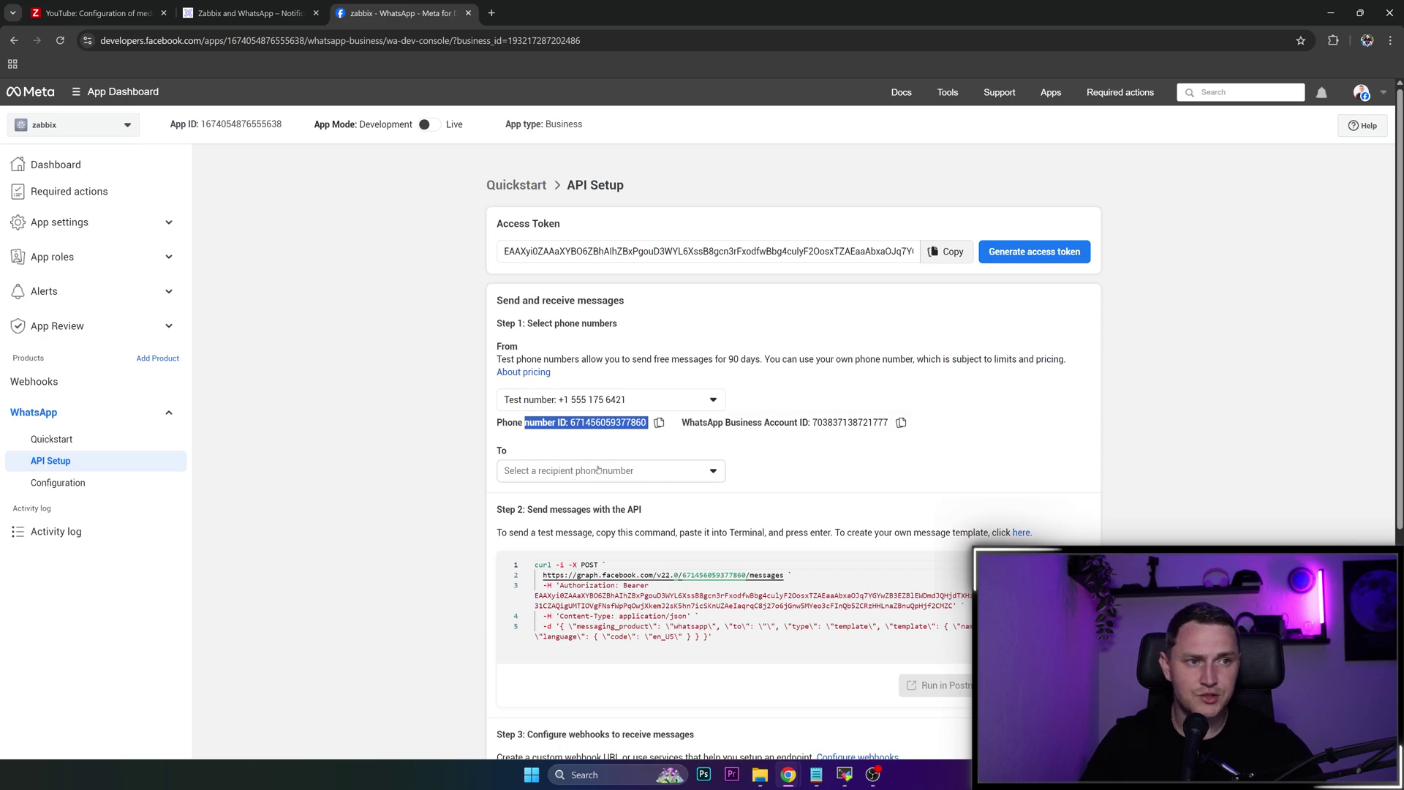
scroll(599, 469, down, 3)
scroll(1038, 219, up, 2)
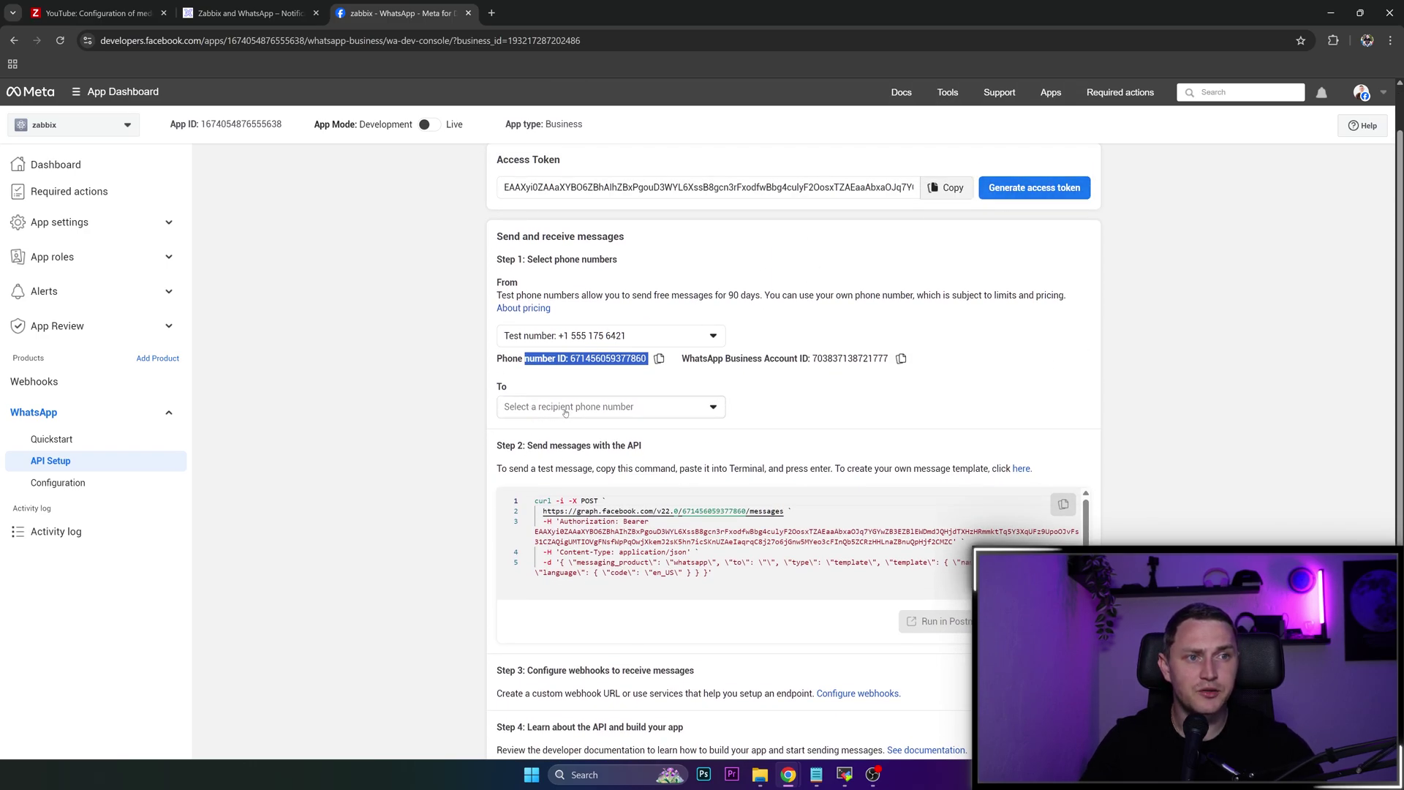
scroll(563, 411, down, 2)
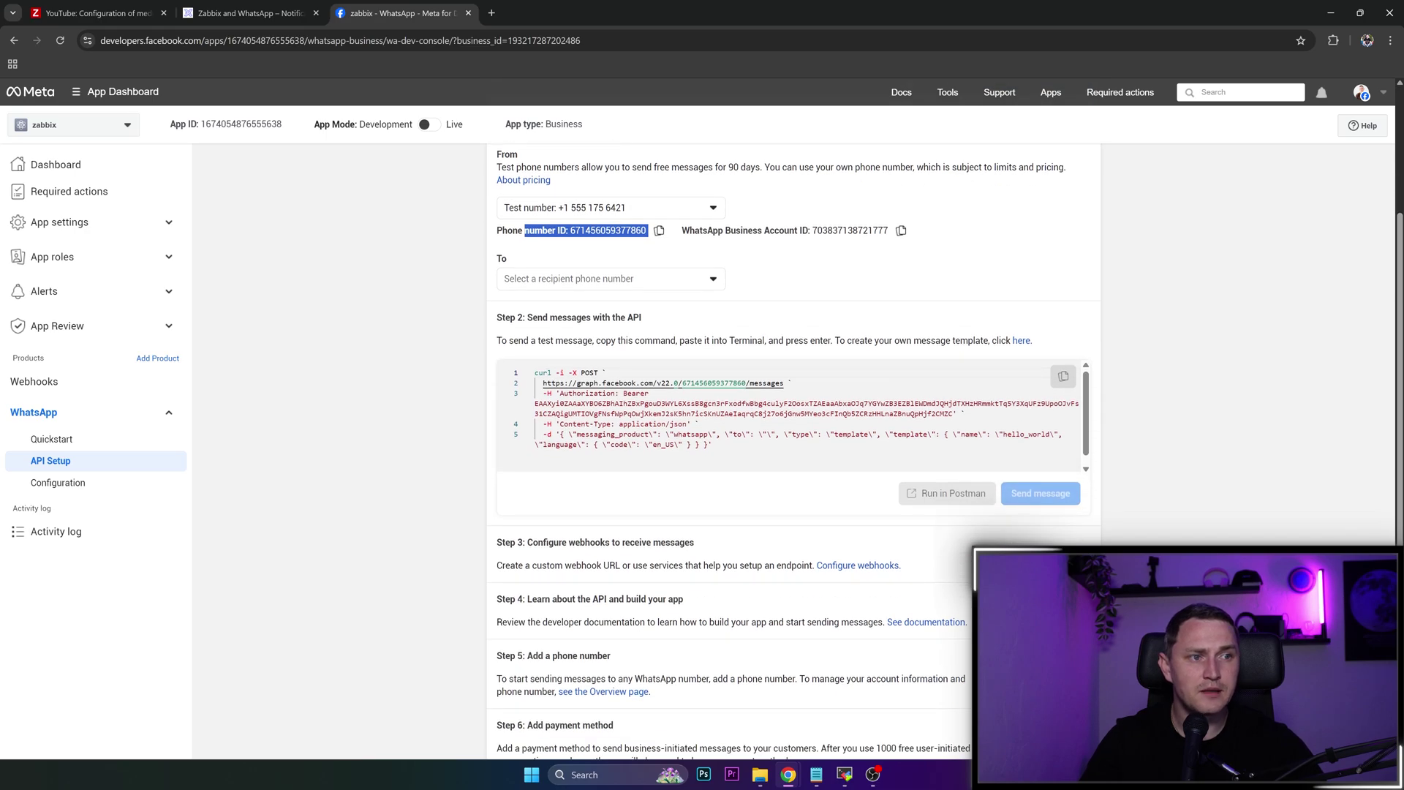
- Return to the initMAX guide and review its login confirmation, WhatsApp account access and permission summary instructions for token generation
click(245, 13)
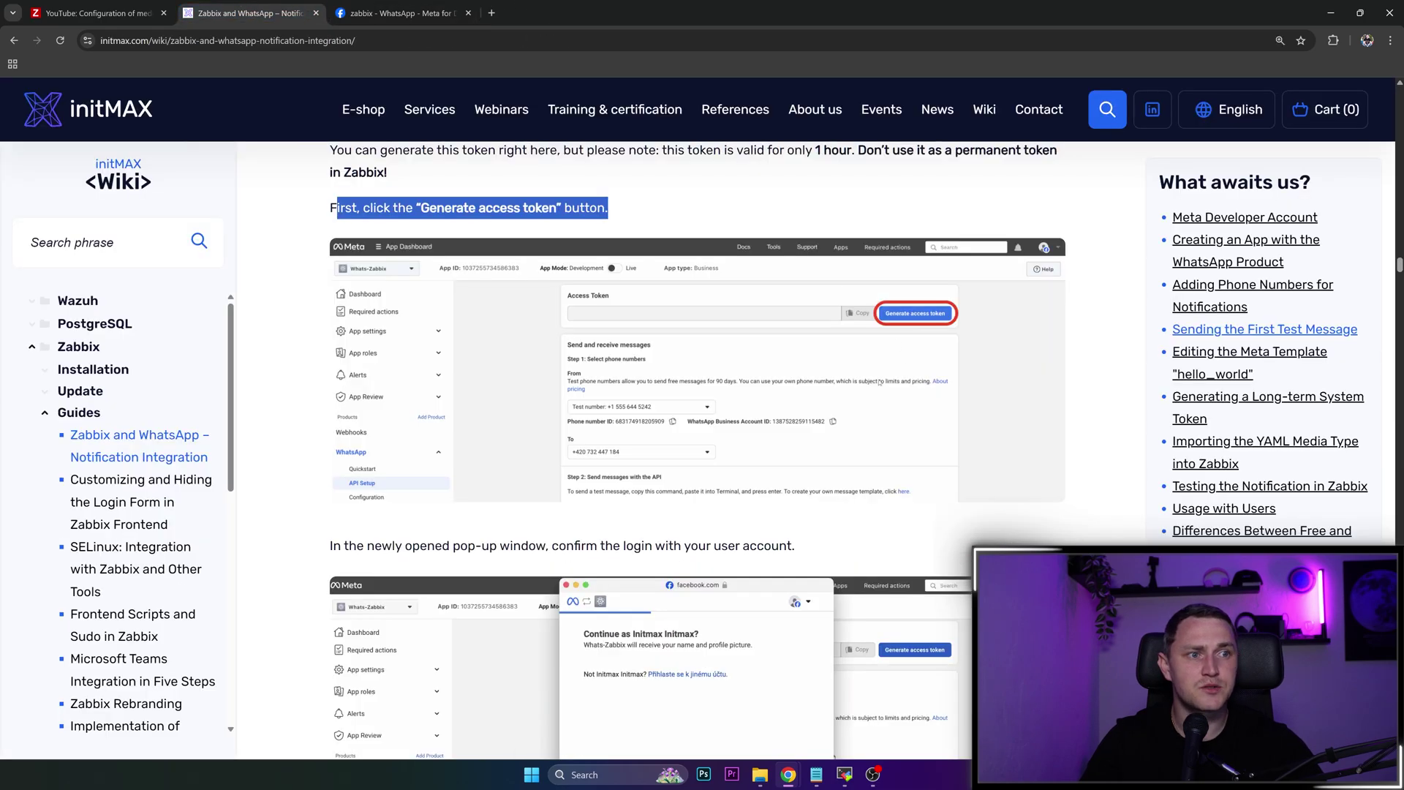
scroll(698, 450, down, 8)
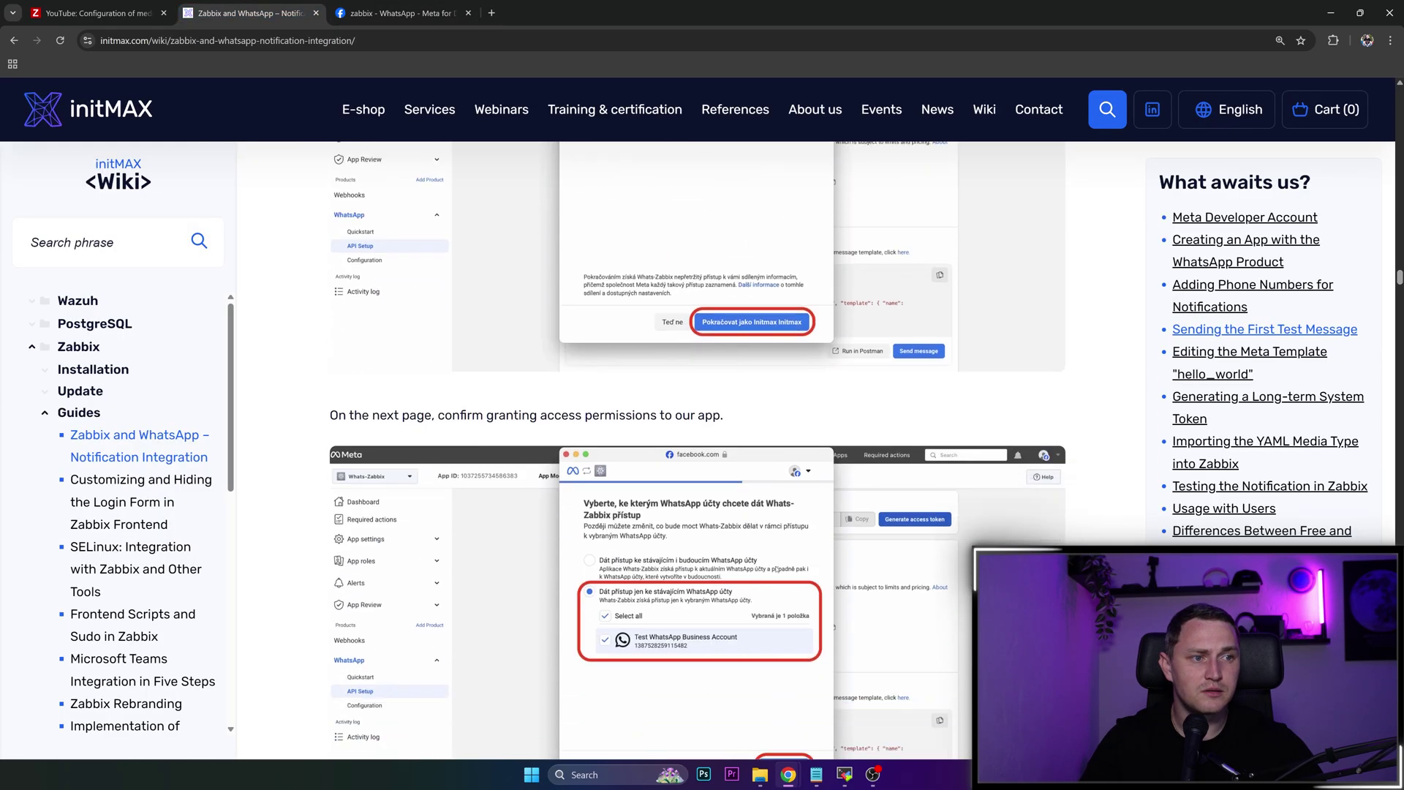
scroll(731, 559, down, 2)
scroll(726, 535, down, 3)
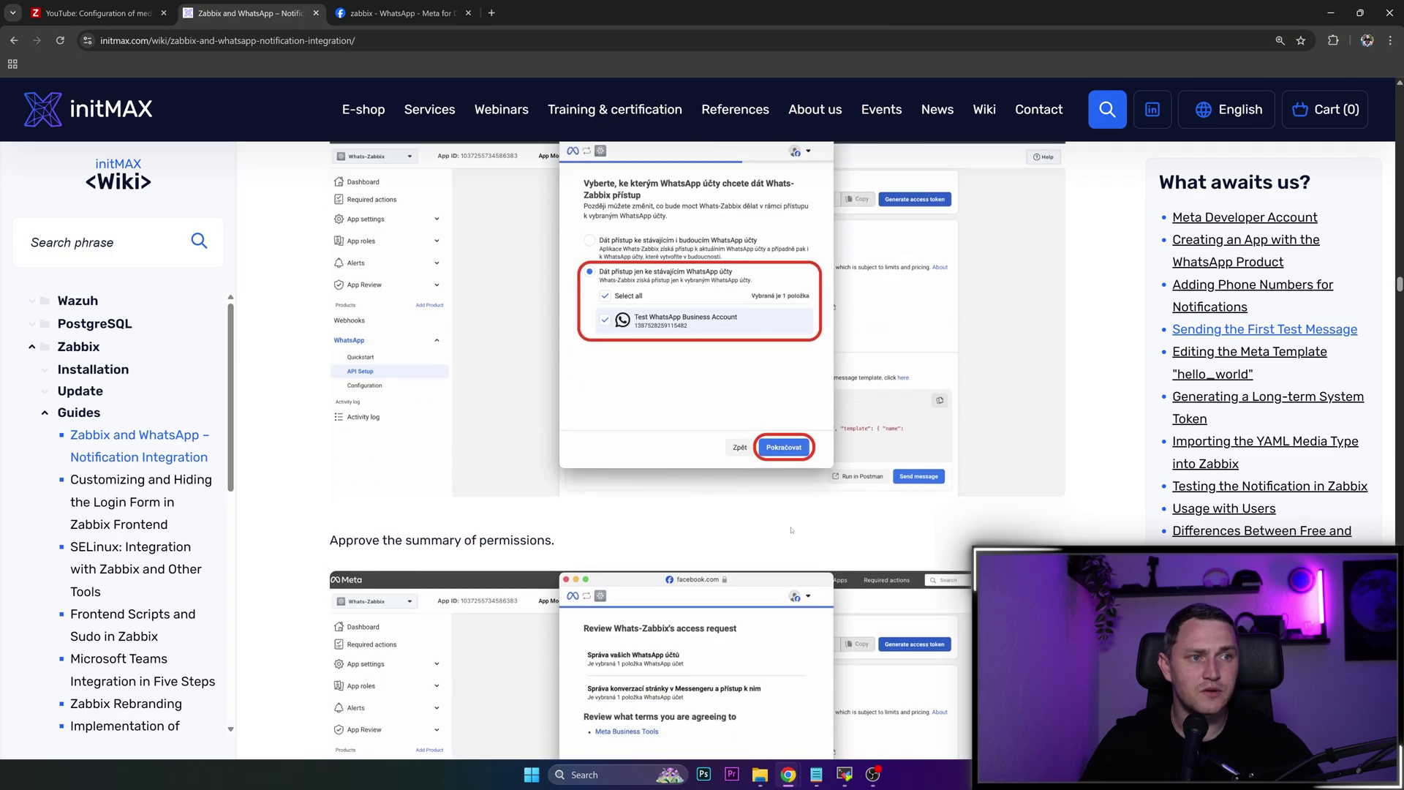
scroll(791, 530, down, 4)
scroll(821, 646, down, 18)
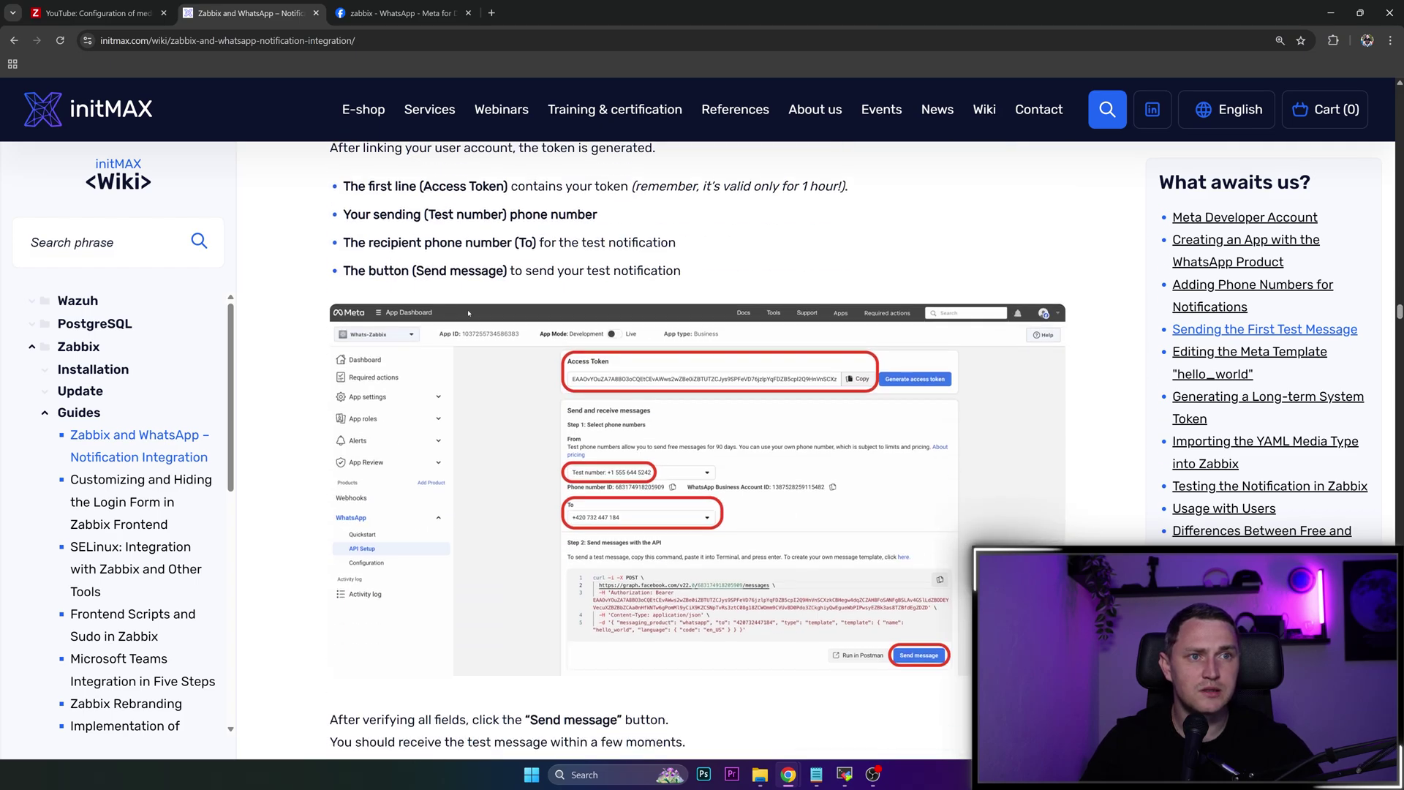
- Read the guide's list explaining the Access Token, sending test number, recipient number and Send message button
scroll(468, 313, up, 2)
drag(372, 275, 610, 314)
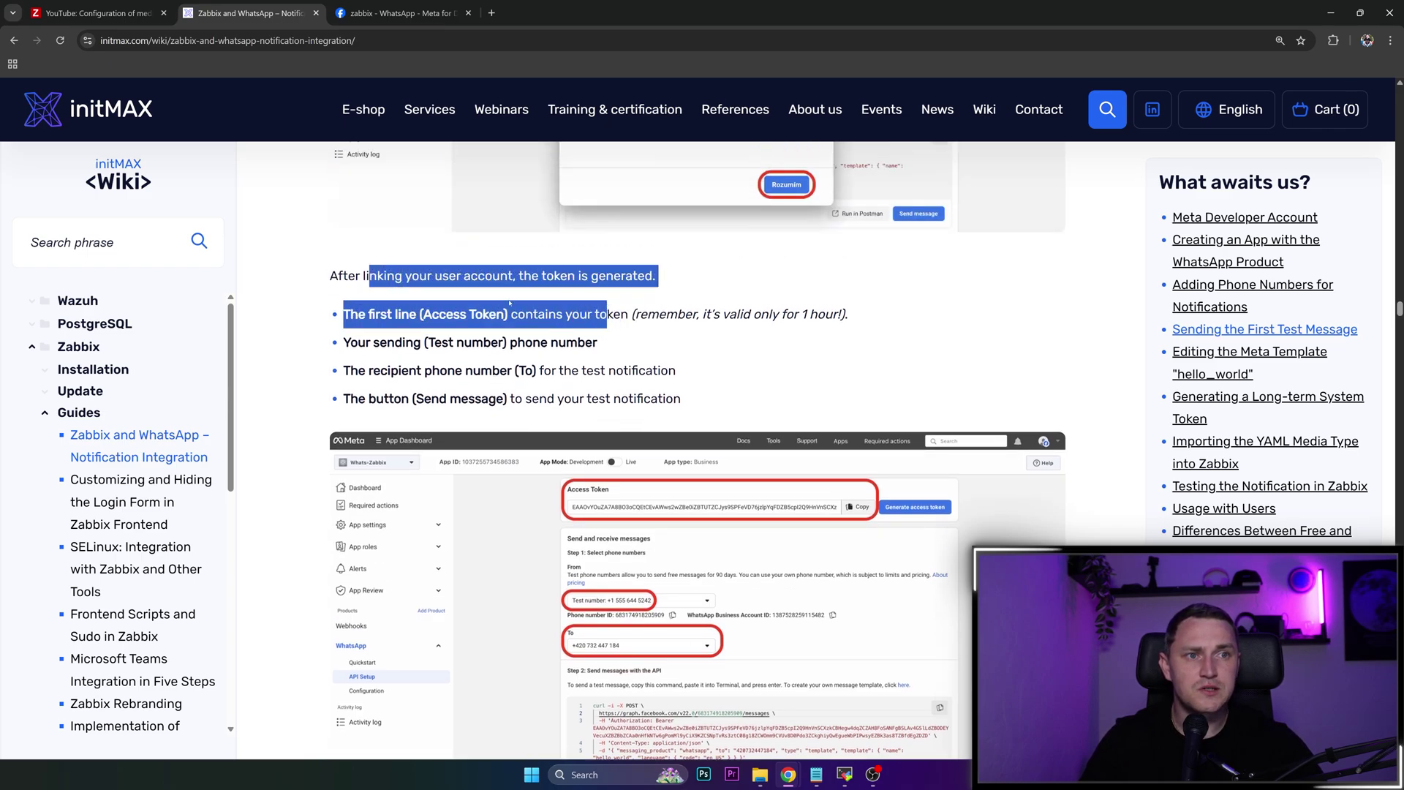
click(493, 316)
drag(372, 342, 559, 342)
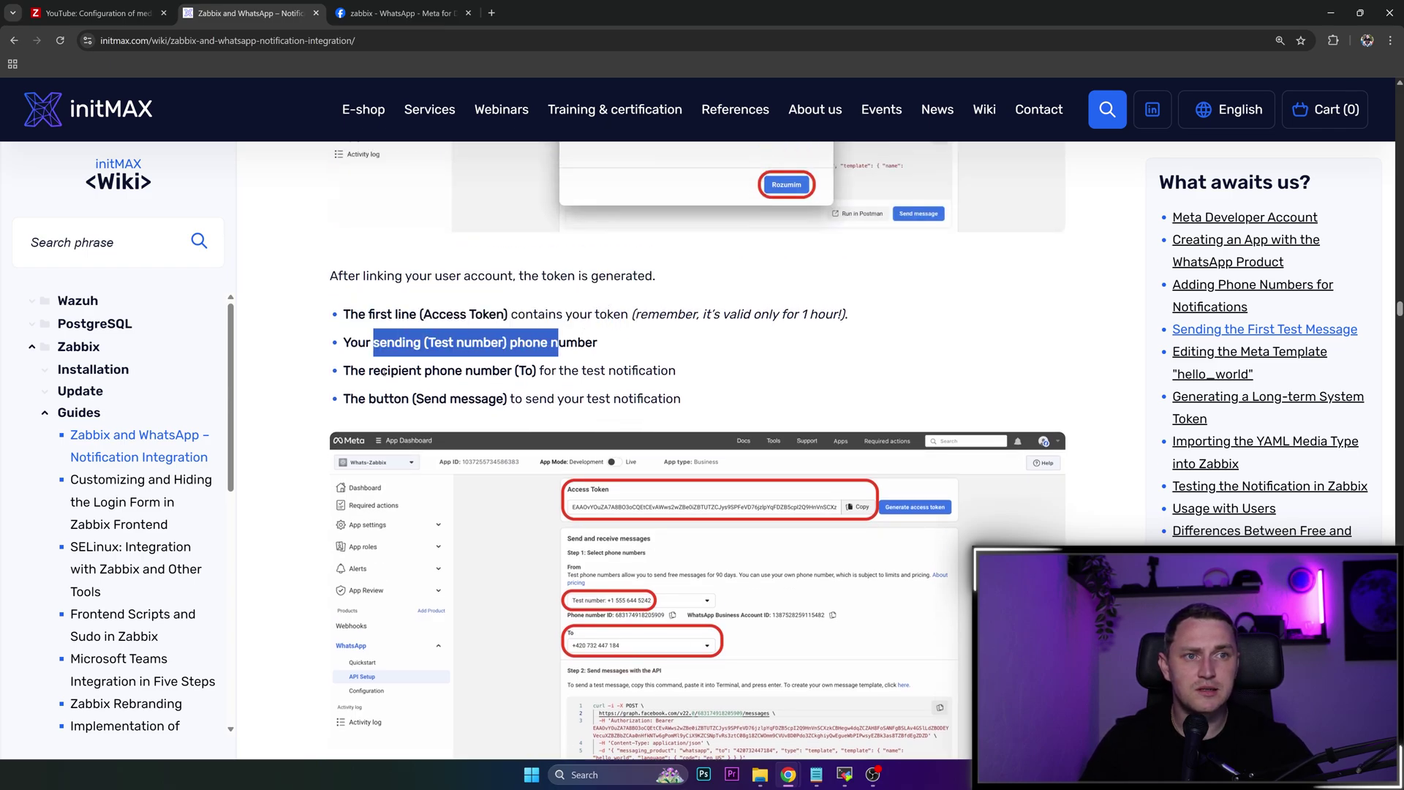
drag(359, 370, 601, 370)
drag(366, 399, 483, 399)
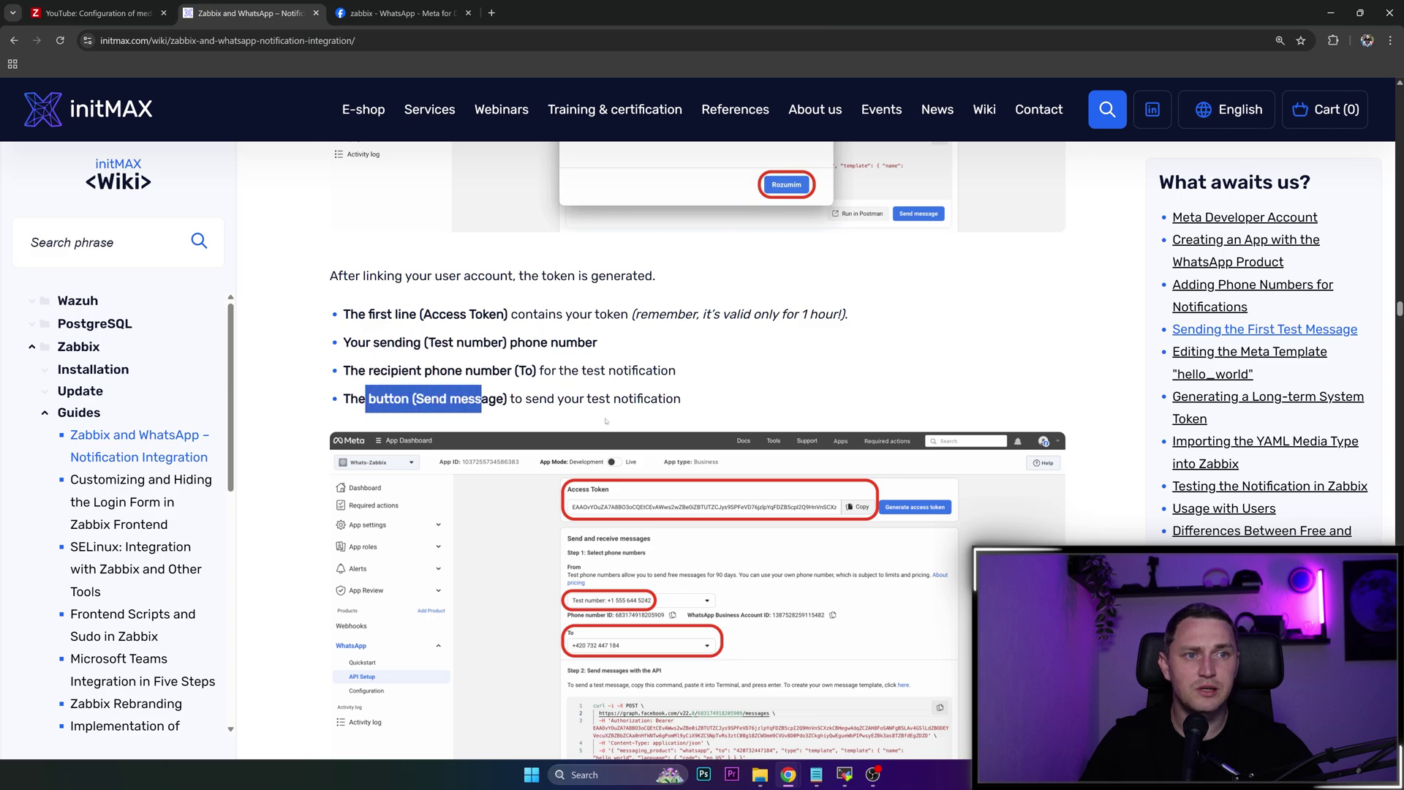
- Read the guide's instruction on sending the test message and examine its sample Hello World WhatsApp message
scroll(351, 327, down, 7)
drag(343, 330, 671, 360)
scroll(789, 380, down, 8)
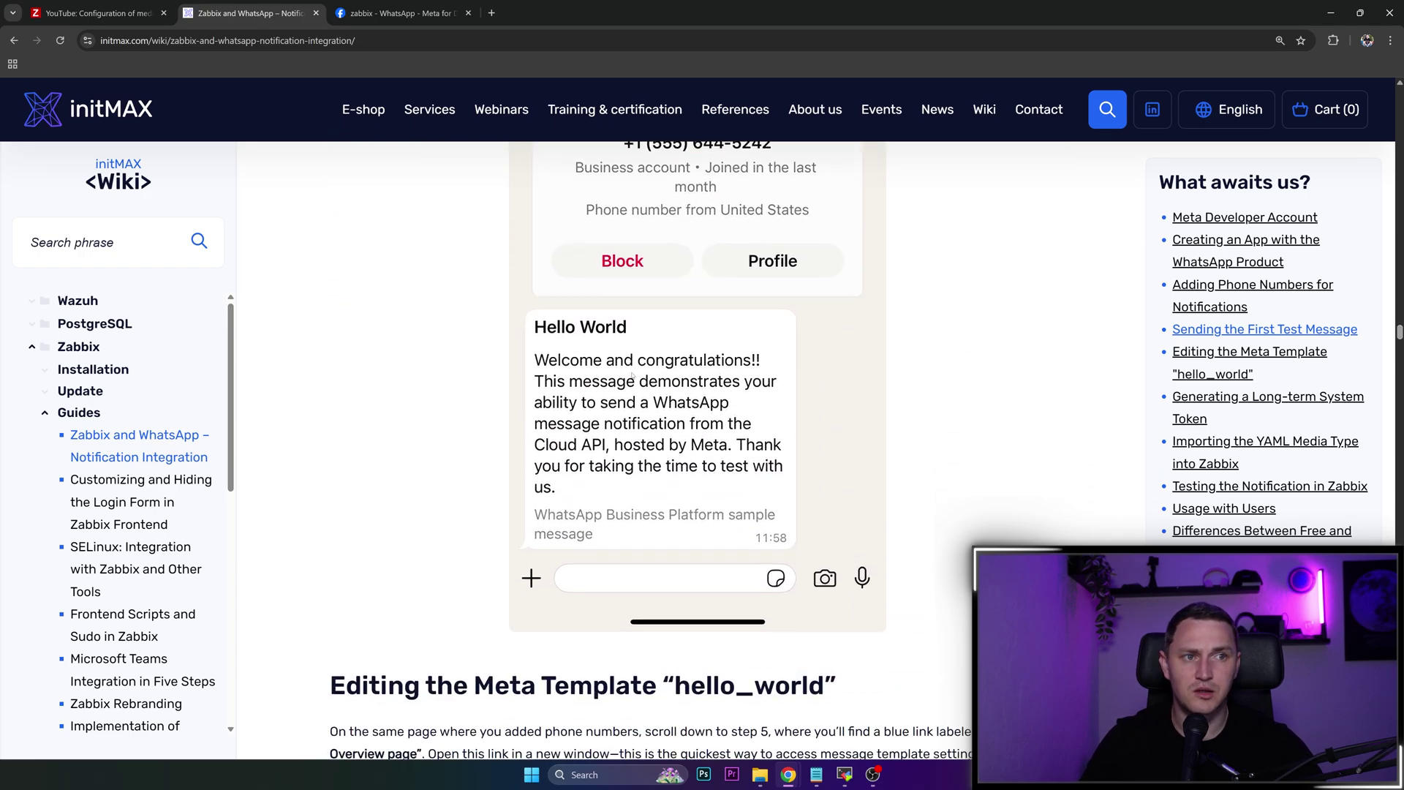
scroll(739, 465, down, 1)
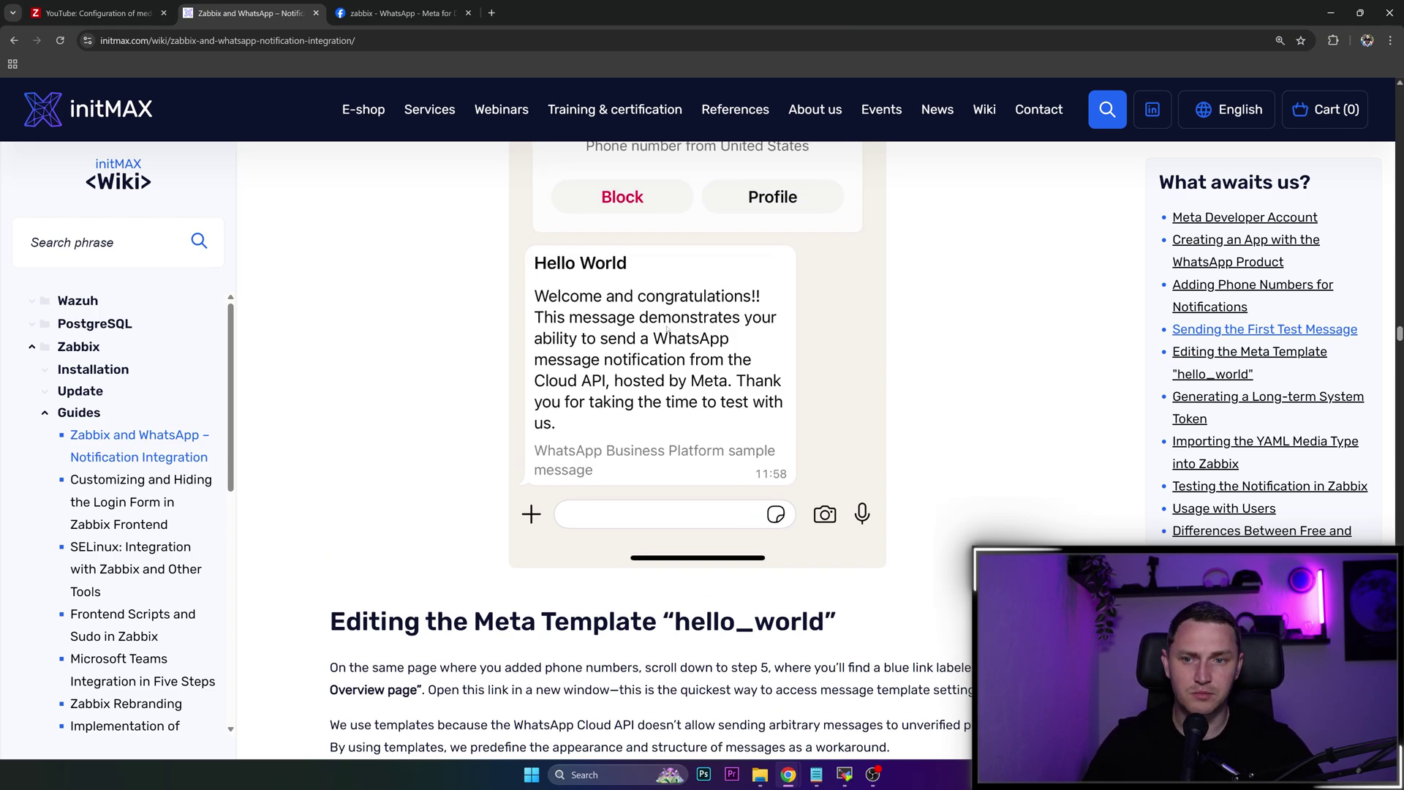
- Read the Editing the Meta Template "hello_world" section on the Overview page link, the purpose of templates and unverified number limits
scroll(738, 411, down, 3)
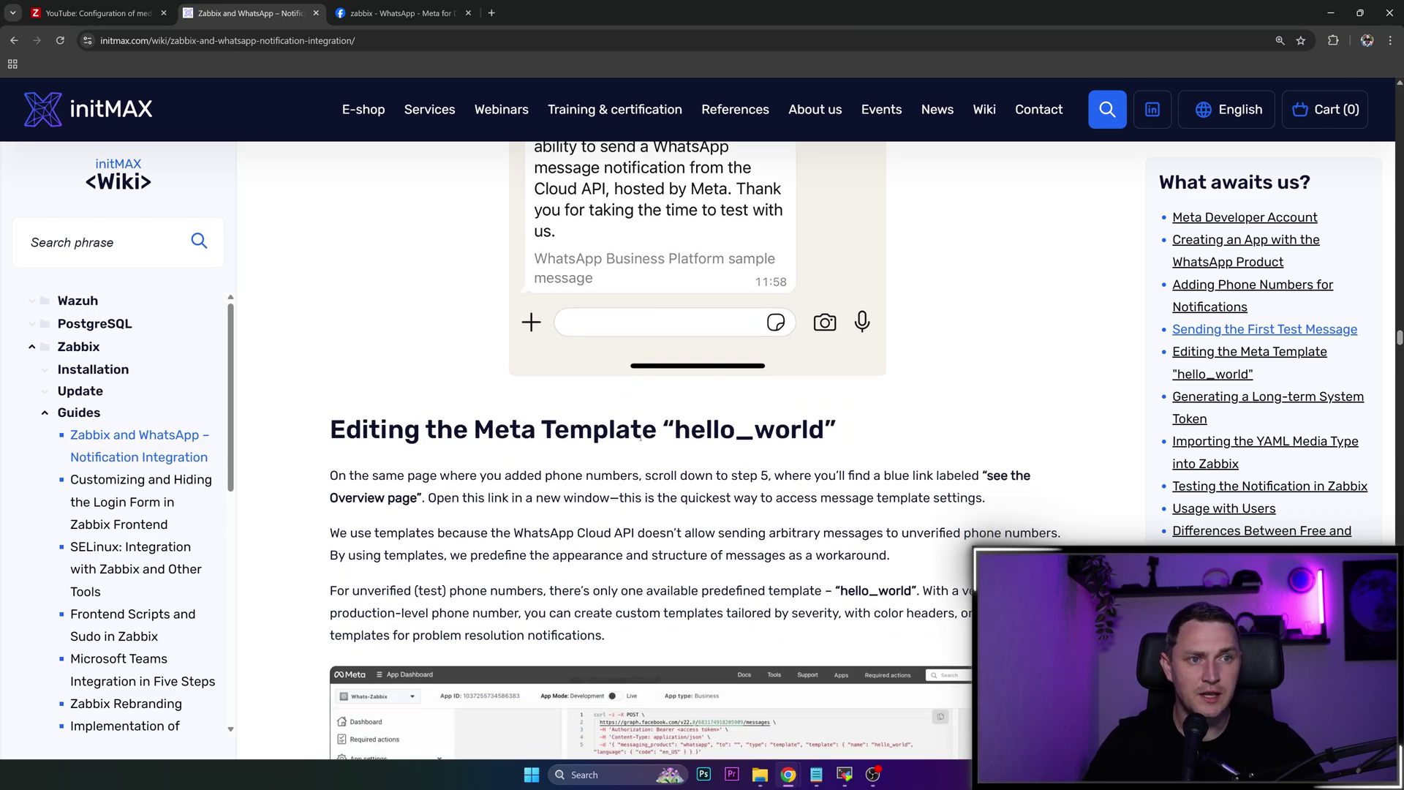
scroll(641, 437, down, 3)
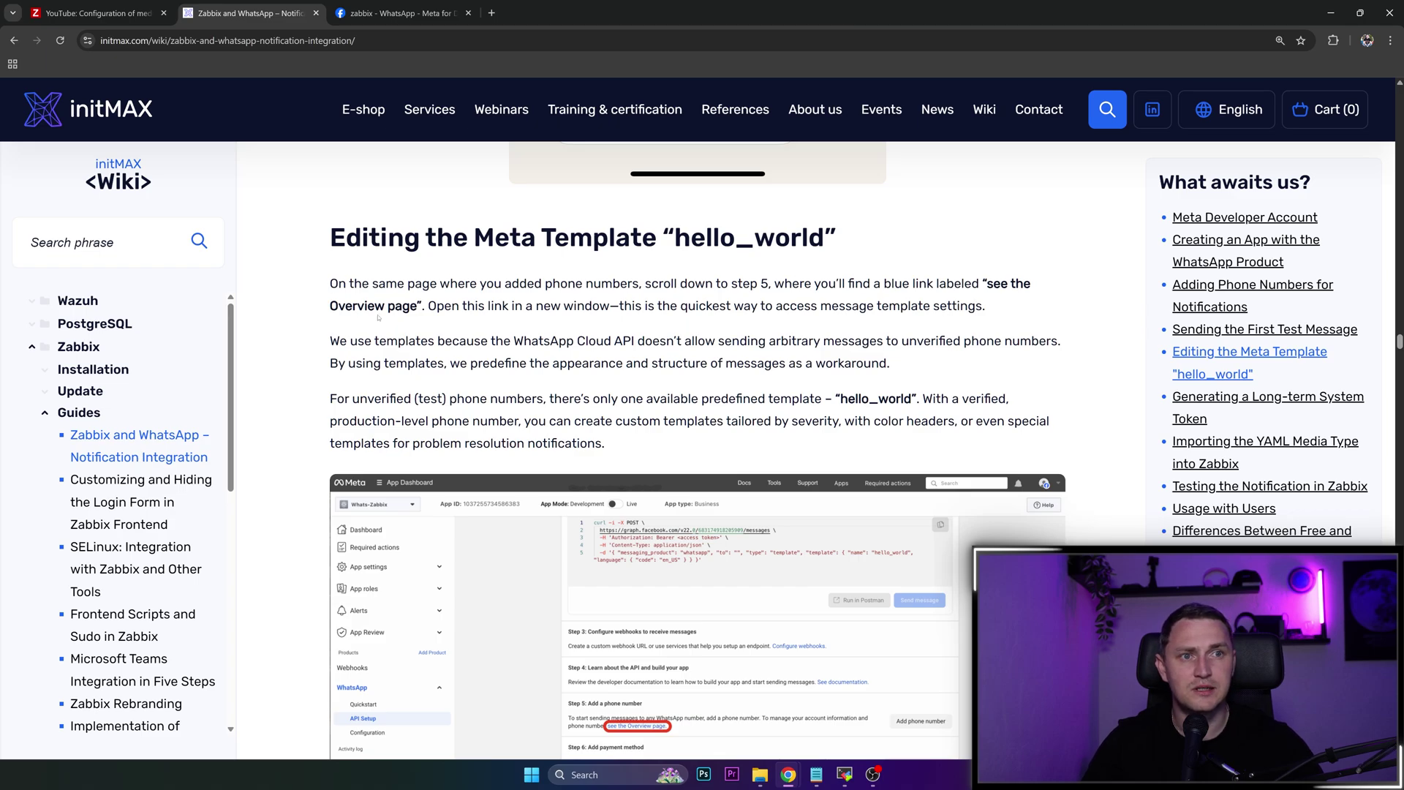
drag(384, 306, 1008, 318)
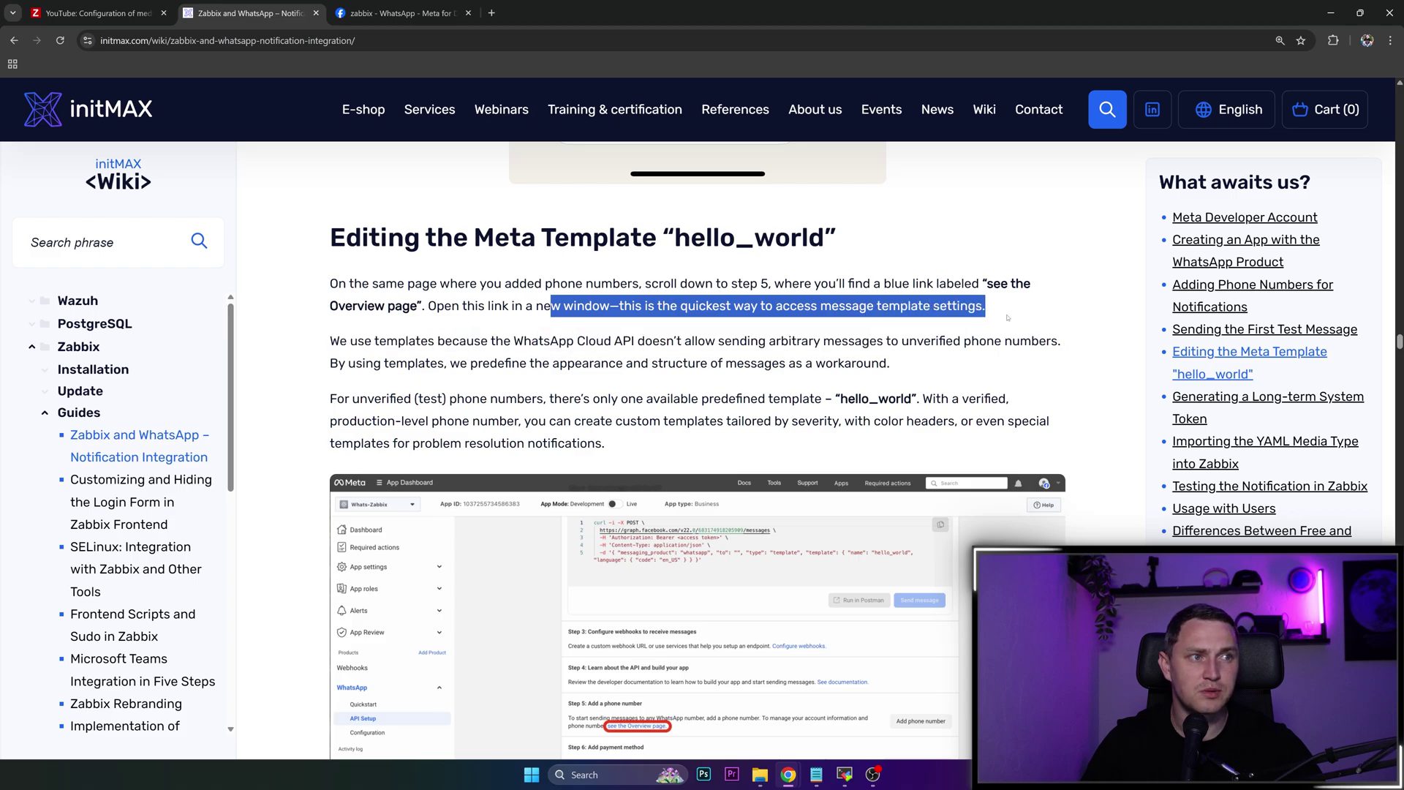
drag(350, 341, 1032, 342)
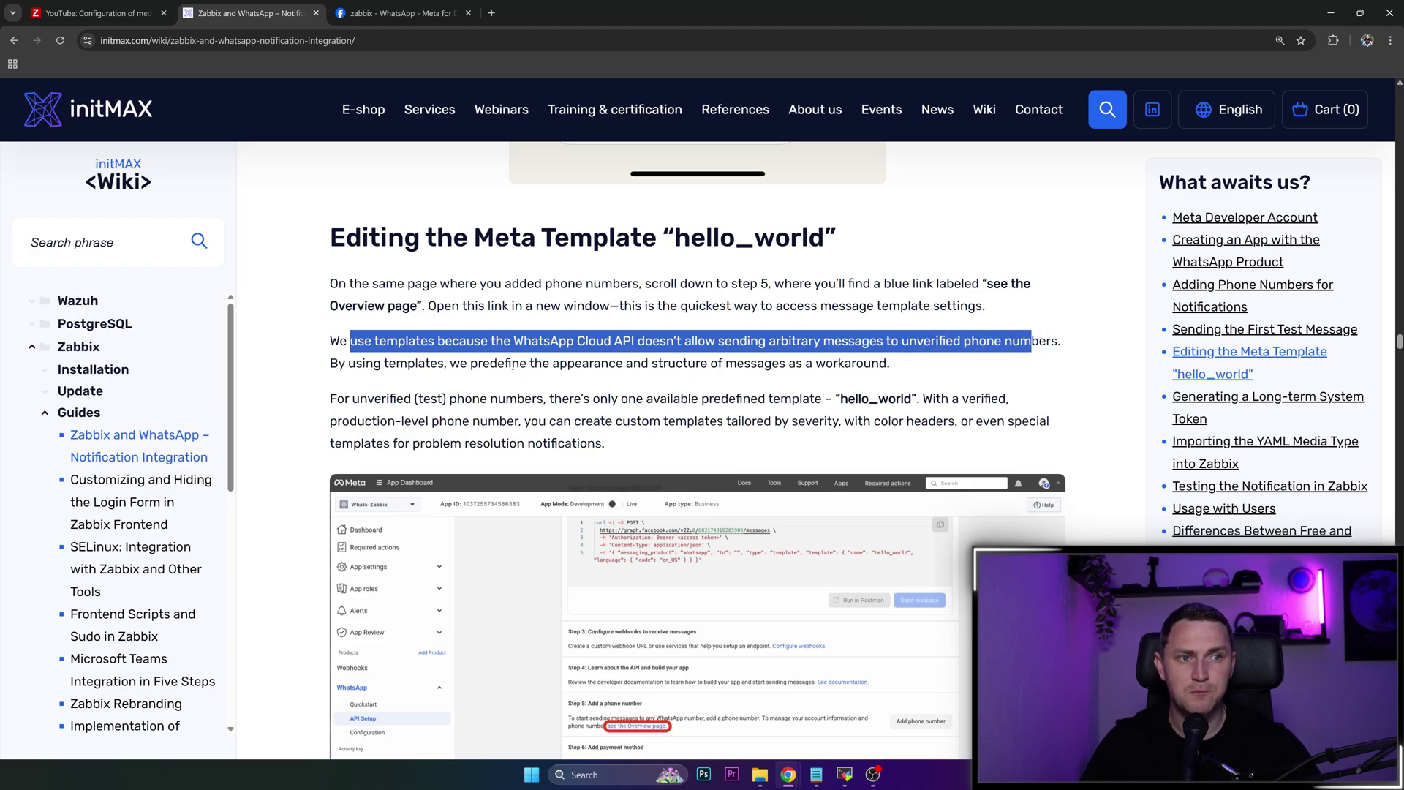
drag(449, 363, 875, 379)
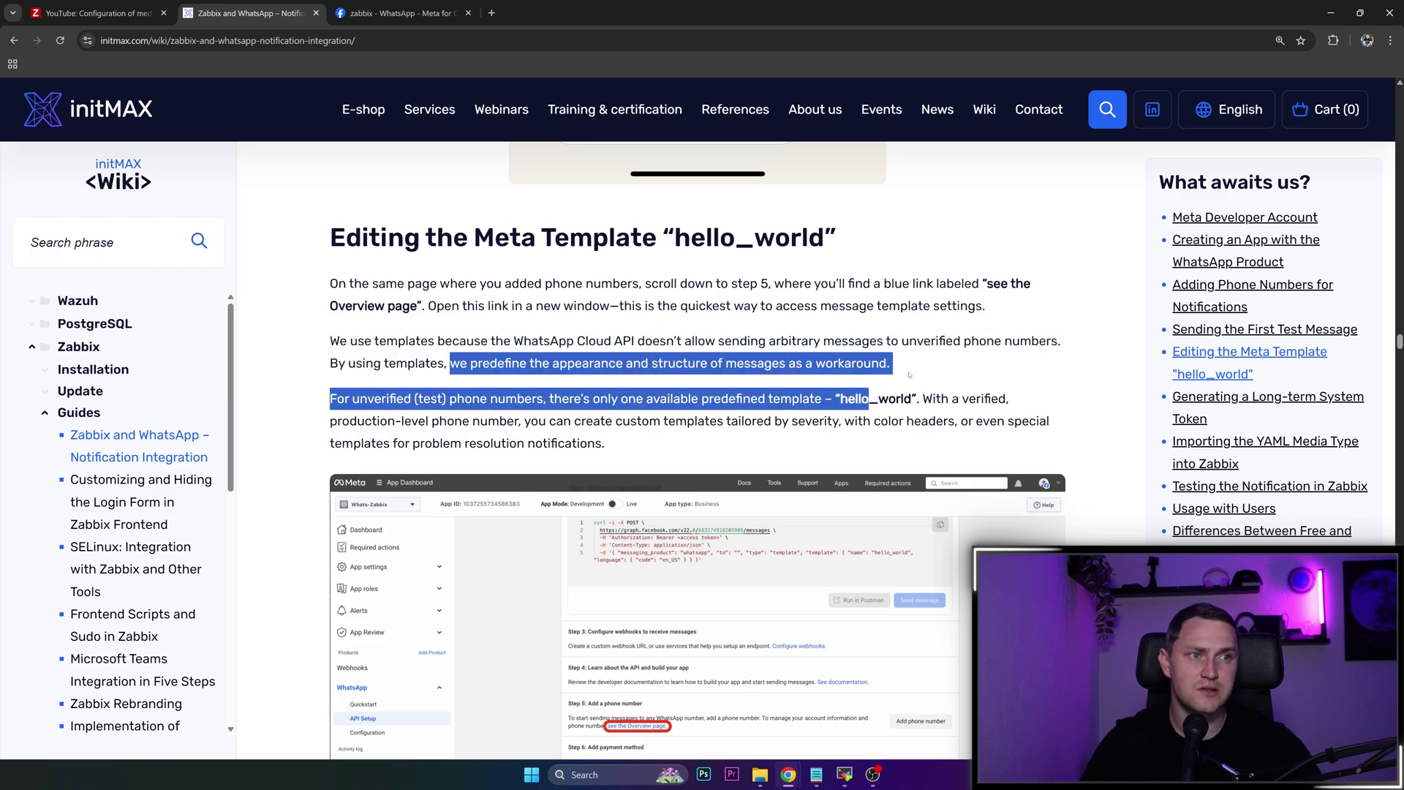
scroll(807, 339, down, 3)
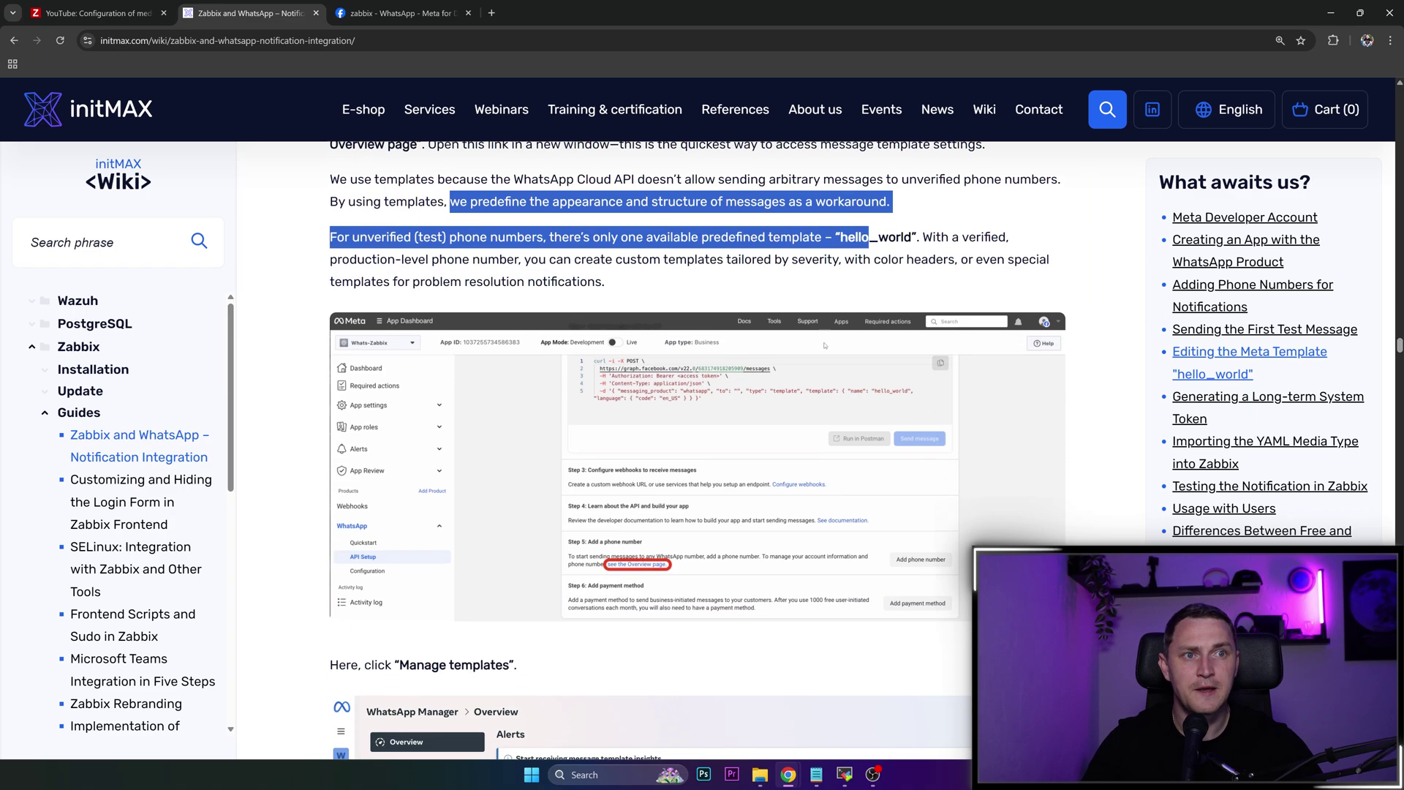
click(807, 340)
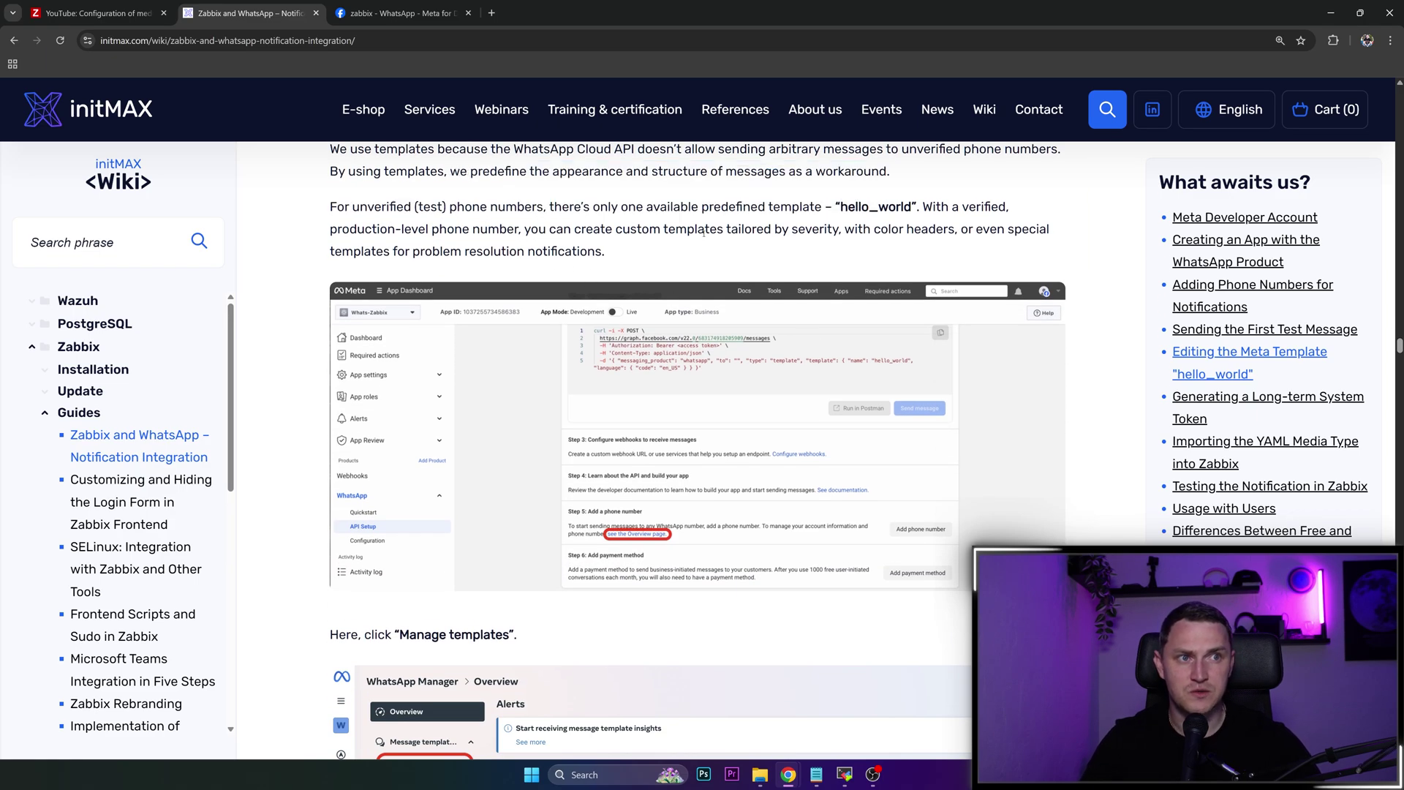
- Read the guide's paragraph on the predefined hello_world template for test numbers and custom templates for verified numbers
drag(672, 207, 954, 229)
click(977, 231)
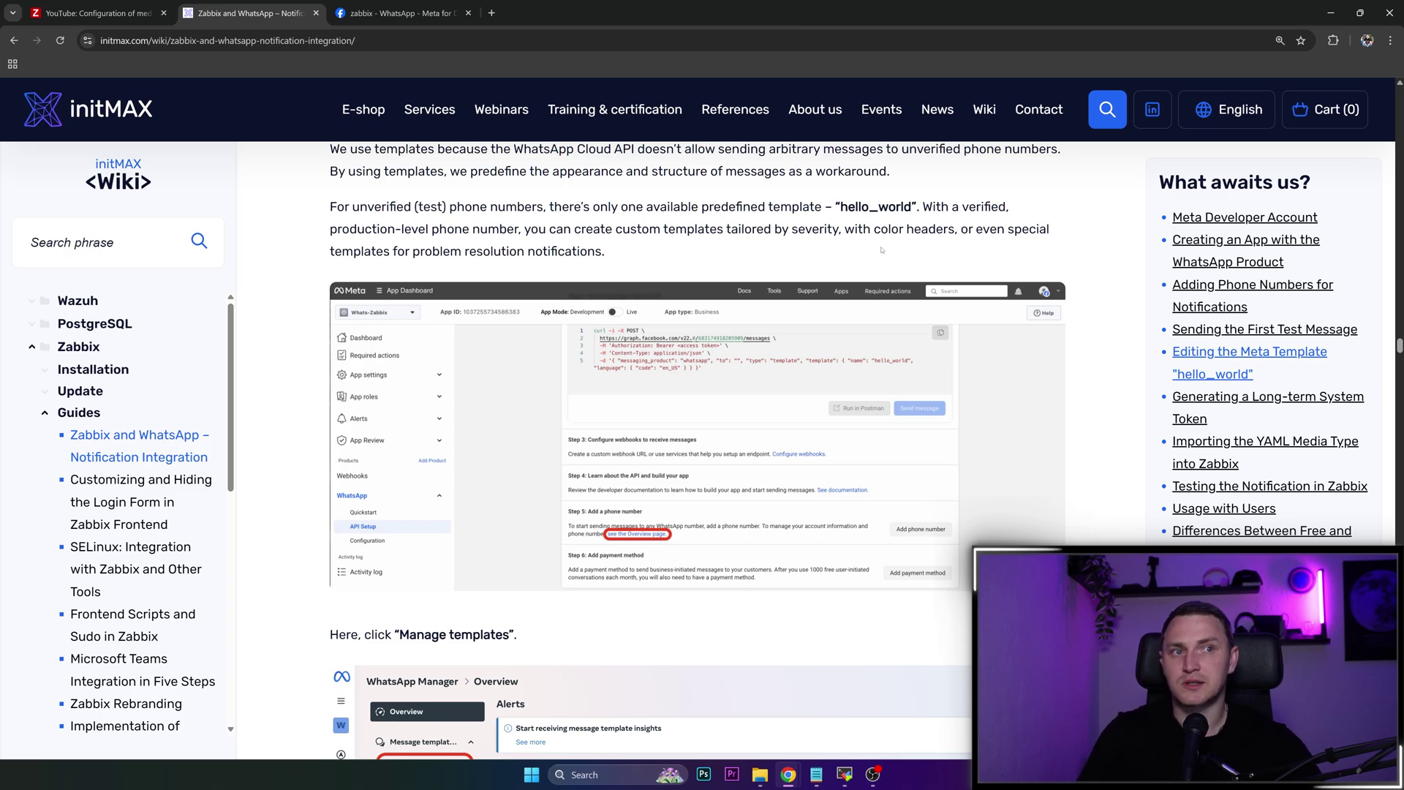
scroll(638, 450, down, 2)
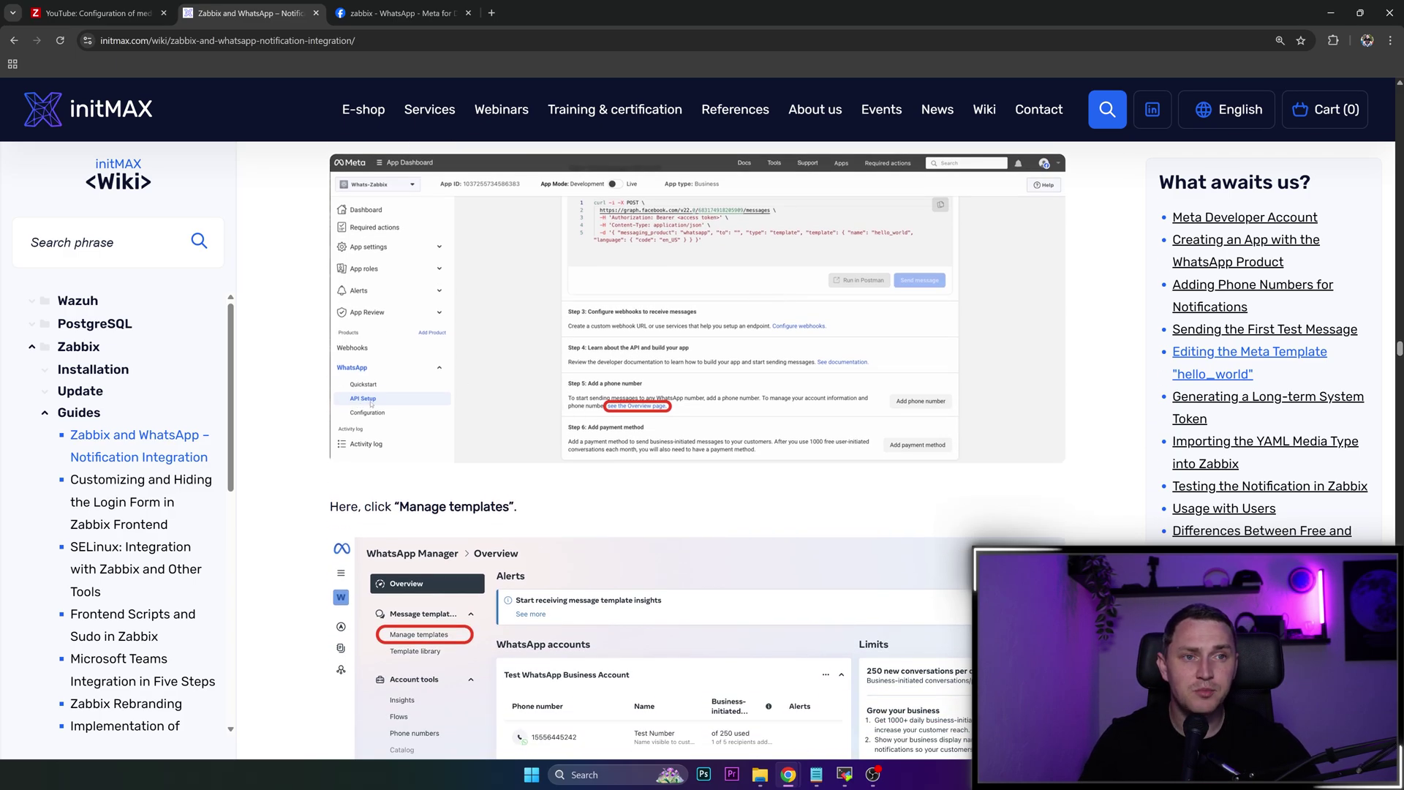
- Switch to the Meta App Dashboard and open the Overview page linked in Step 5, Add a phone number
click(400, 13)
scroll(567, 437, down, 2)
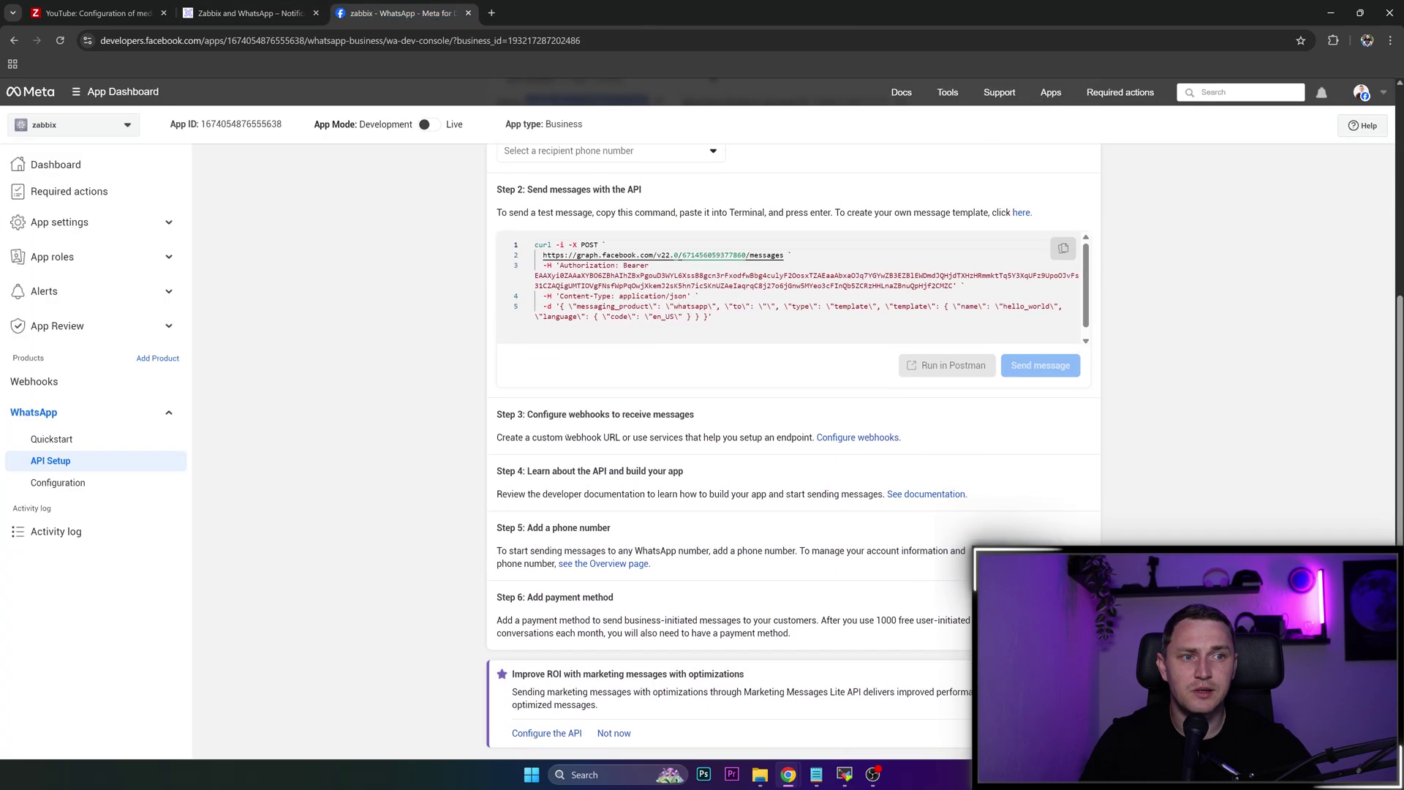
drag(523, 528, 634, 551)
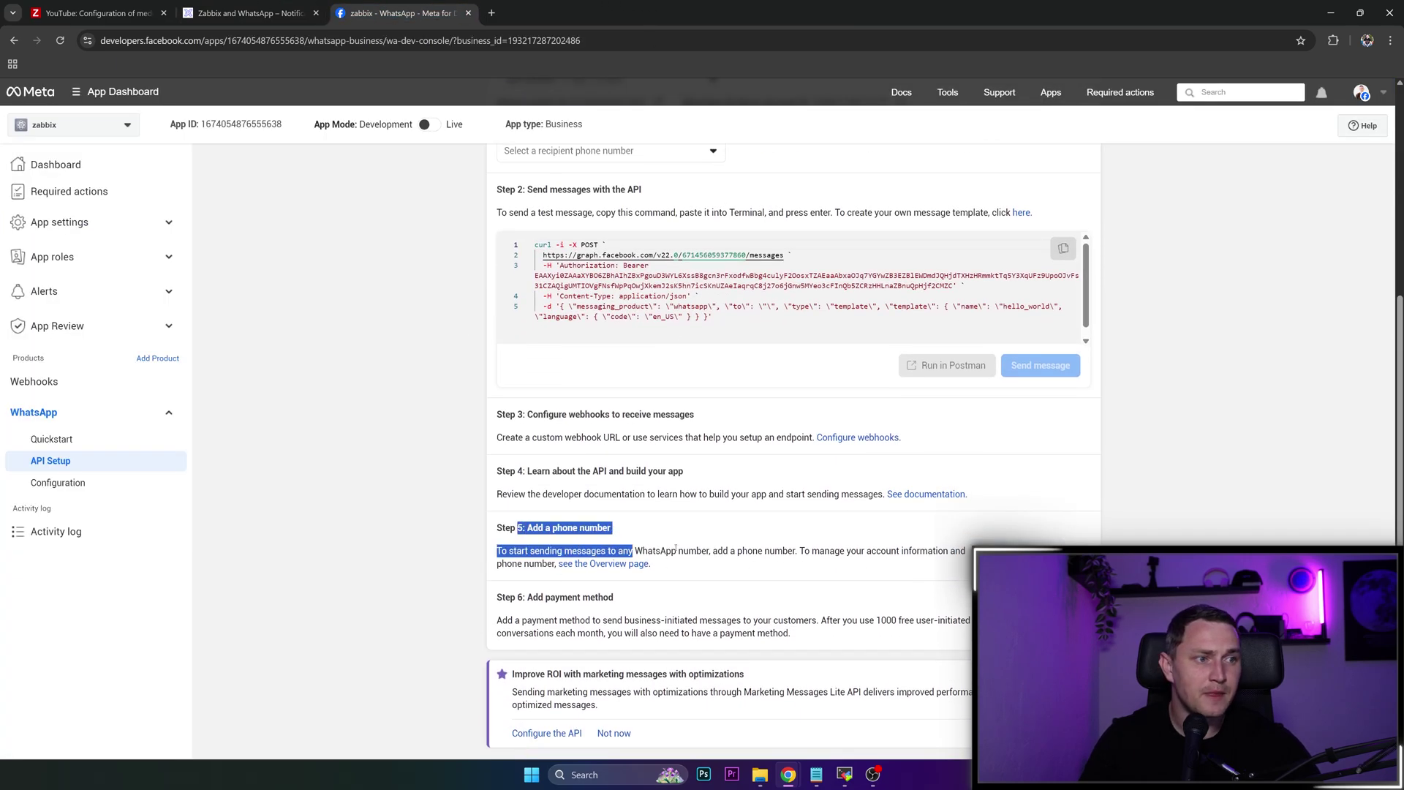
click(597, 564)
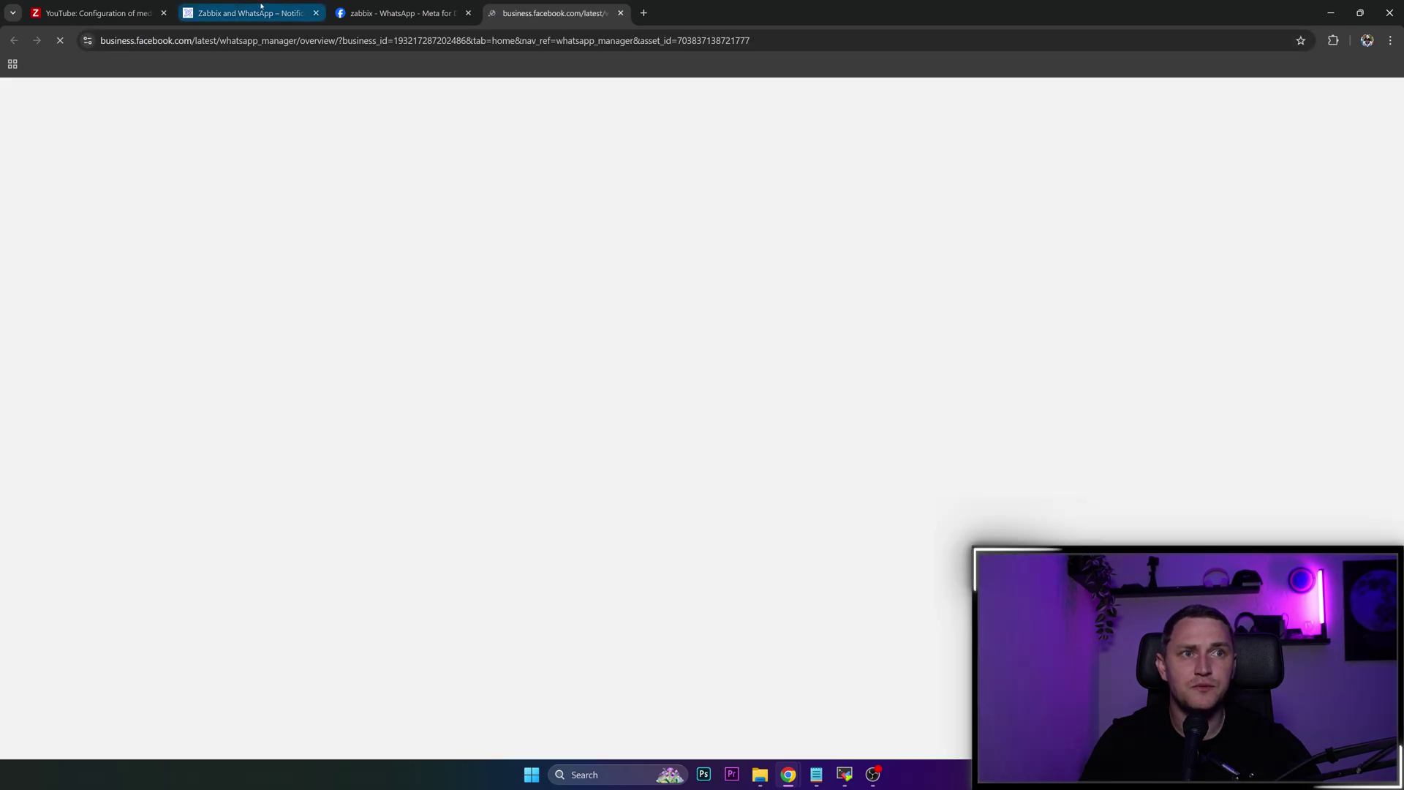
- Check the guide's Manage templates instruction, then open the hello_world template from WhatsApp Manager's message templates
click(249, 13)
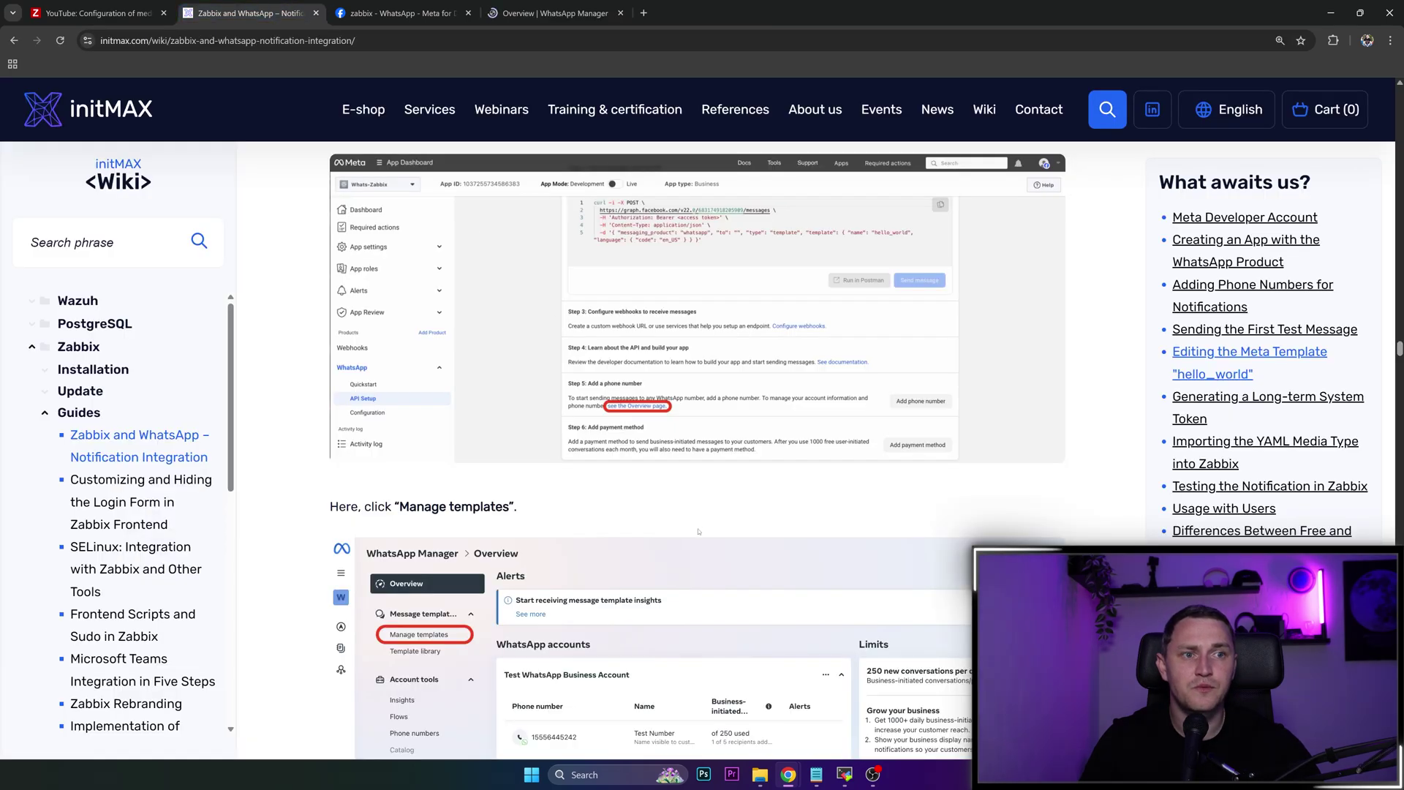
scroll(698, 532, down, 2)
click(553, 13)
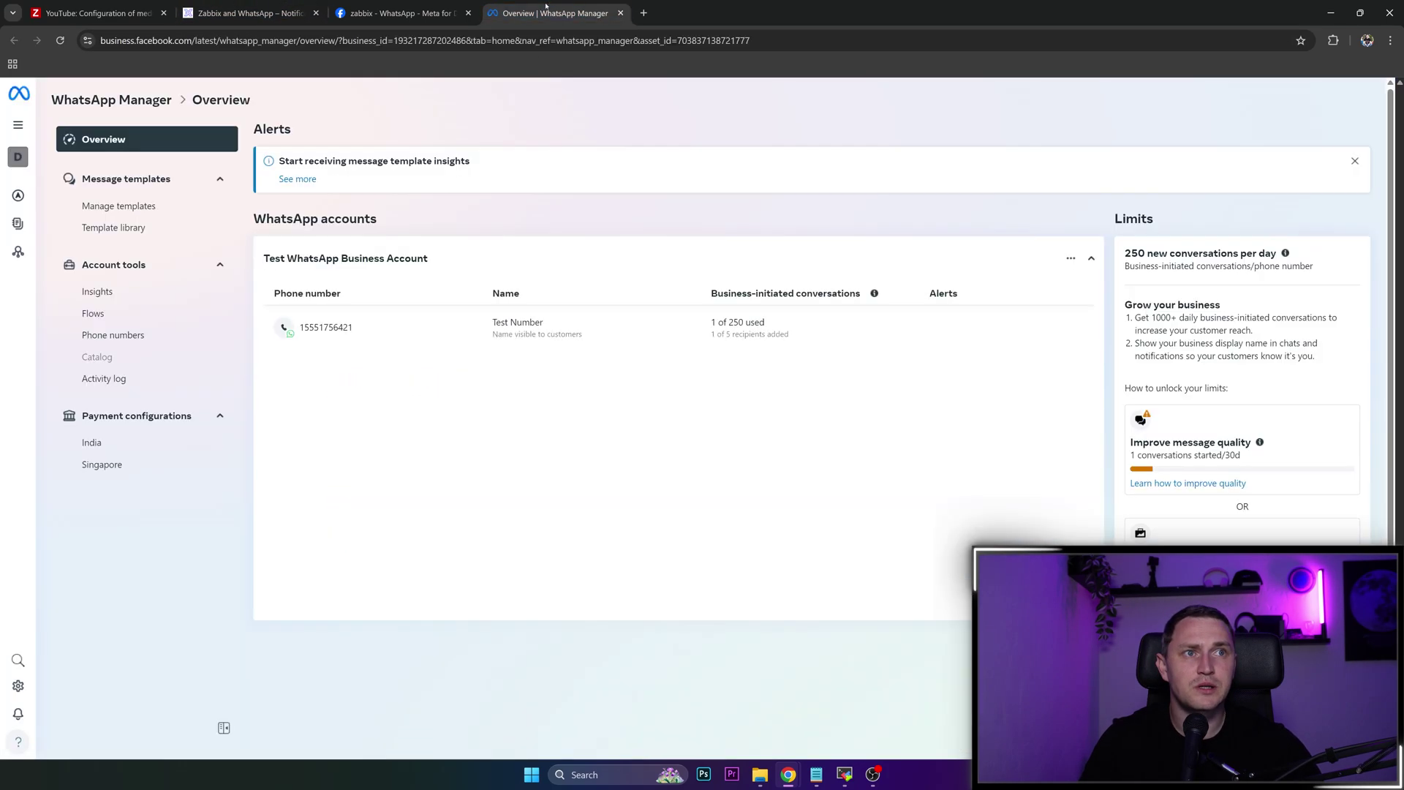
click(119, 208)
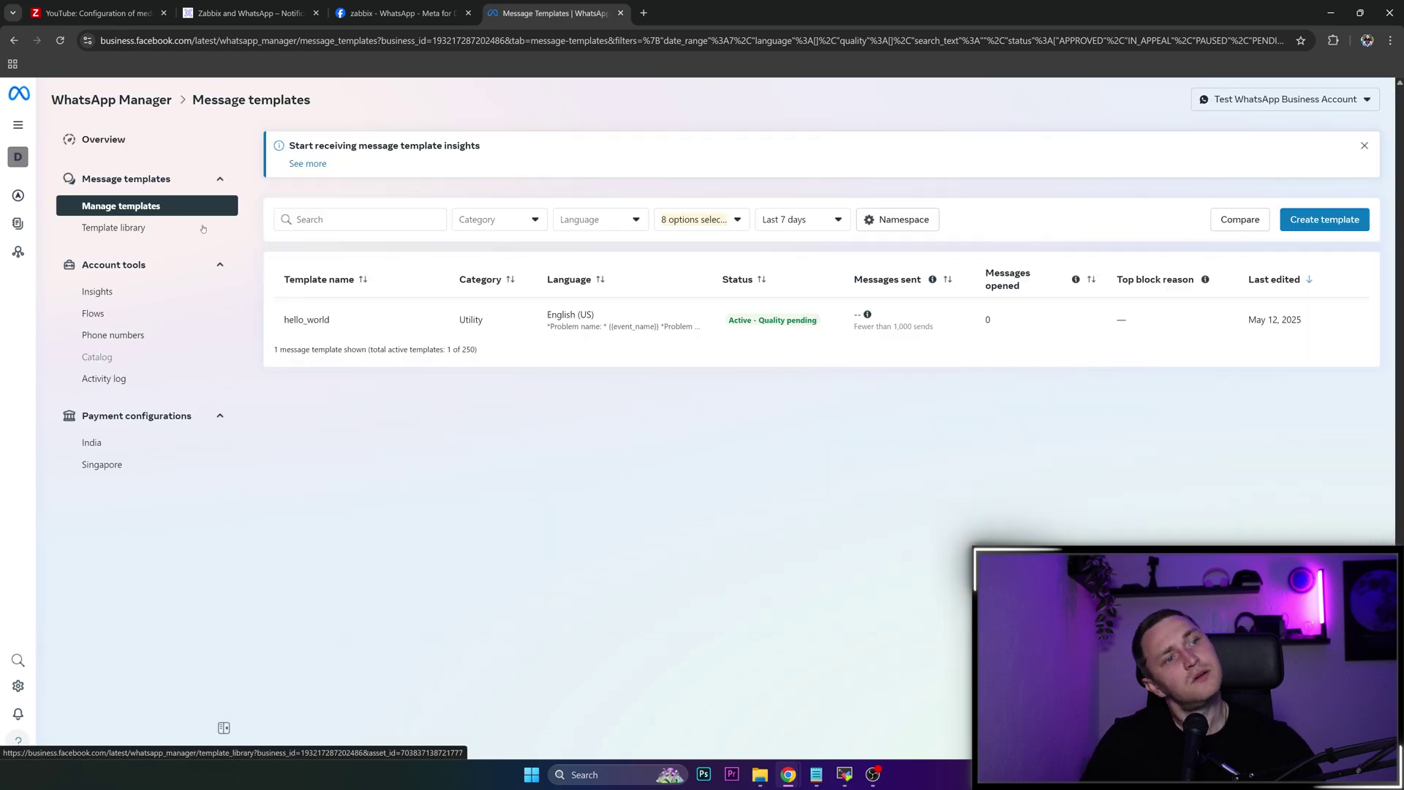
click(309, 316)
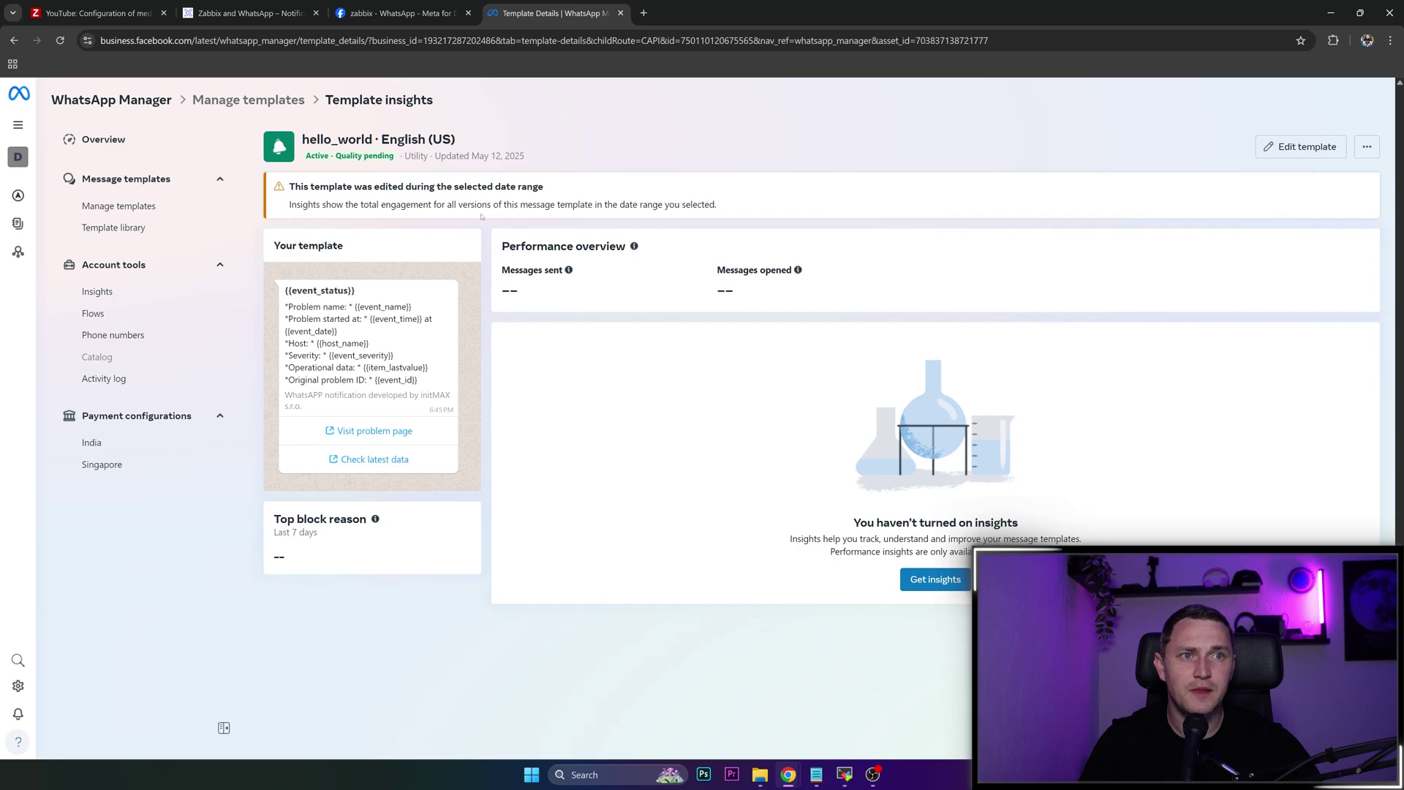
- Examine the hello_world template's edit notice and its message preview with the problem event variables
drag(289, 187, 560, 198)
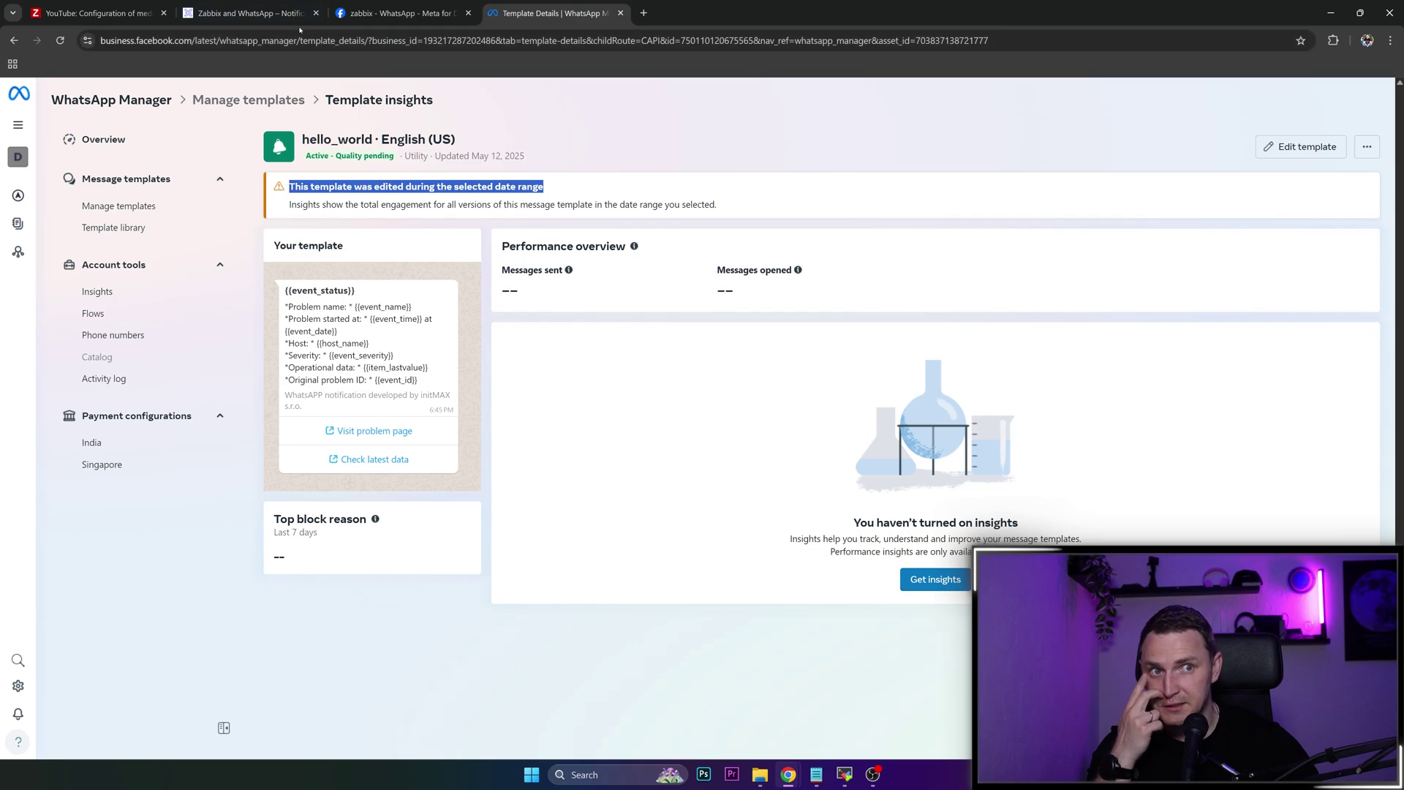
click(363, 319)
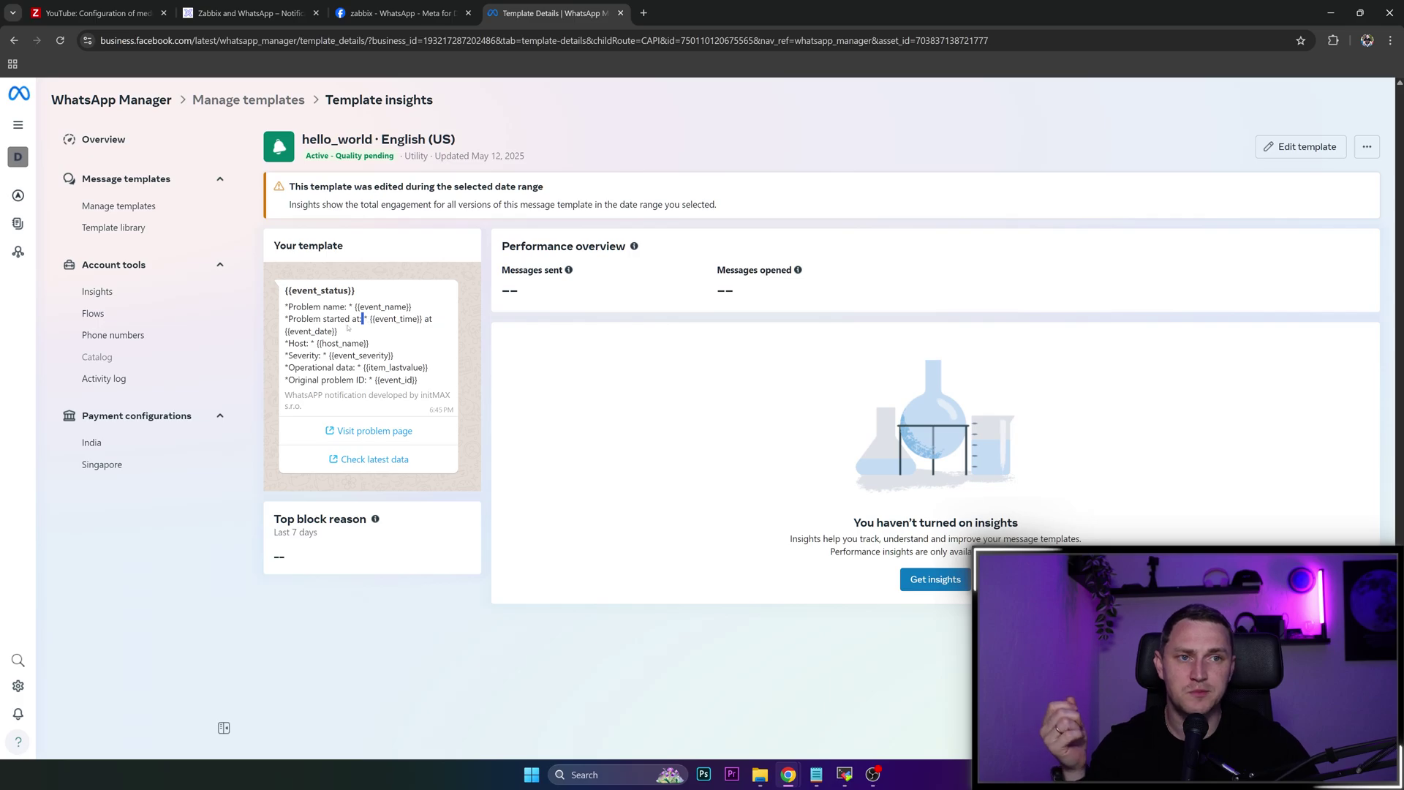
mouse_move(362, 319)
mouse_down()
mouse_move(340, 319)
mouse_move(362, 318)
mouse_up()
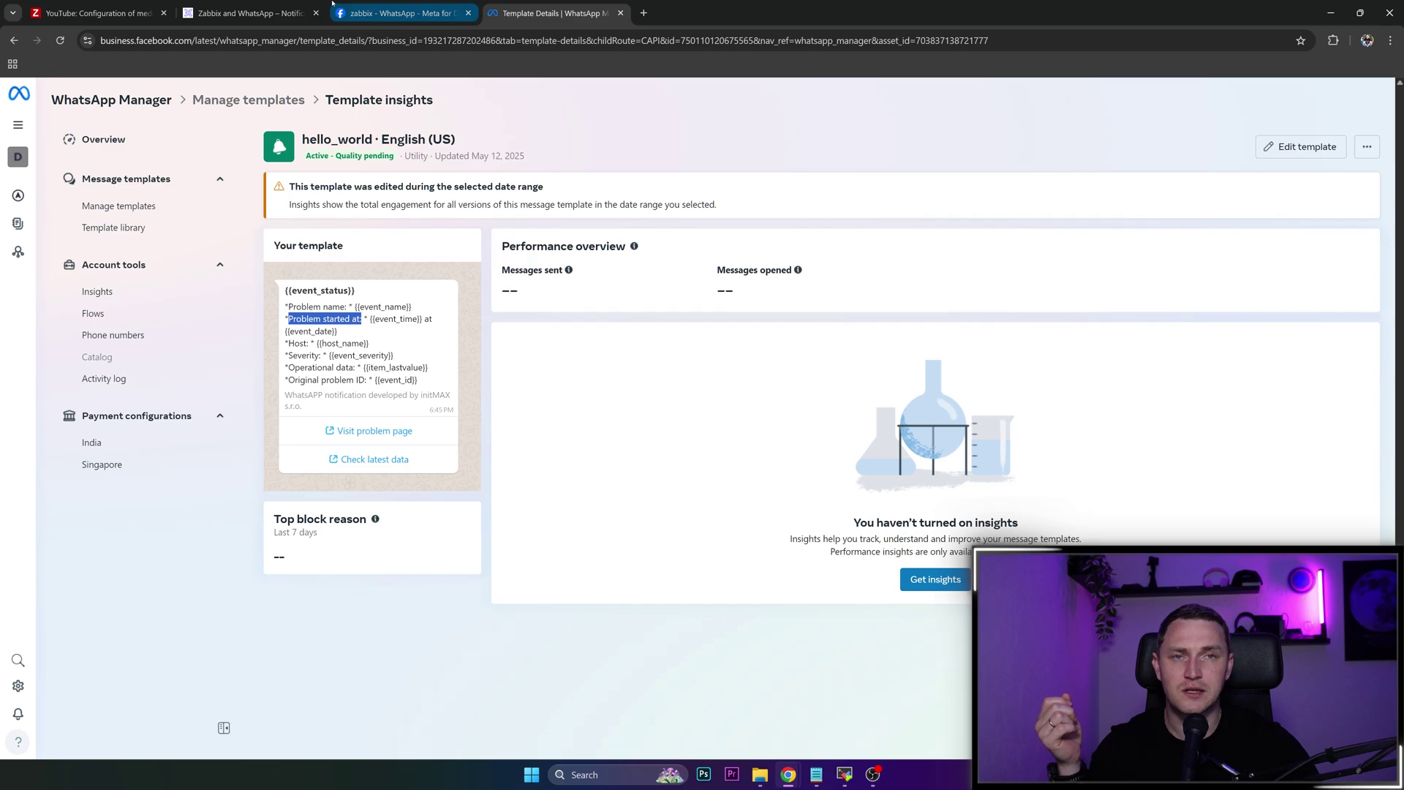
- Return to the initMAX guide and read on from Manage templates to the Edit template instruction
click(253, 6)
scroll(635, 352, down, 5)
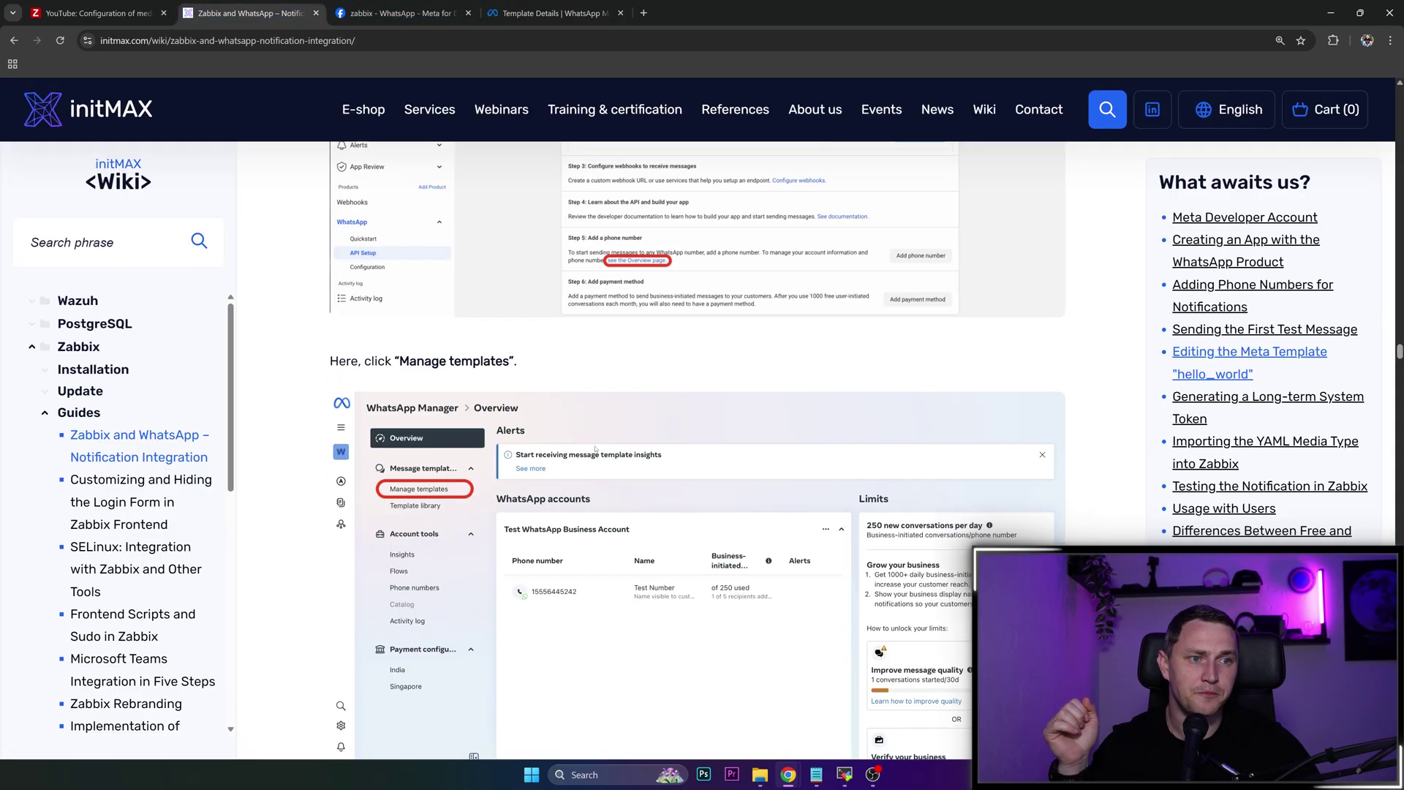
scroll(504, 308, up, 2)
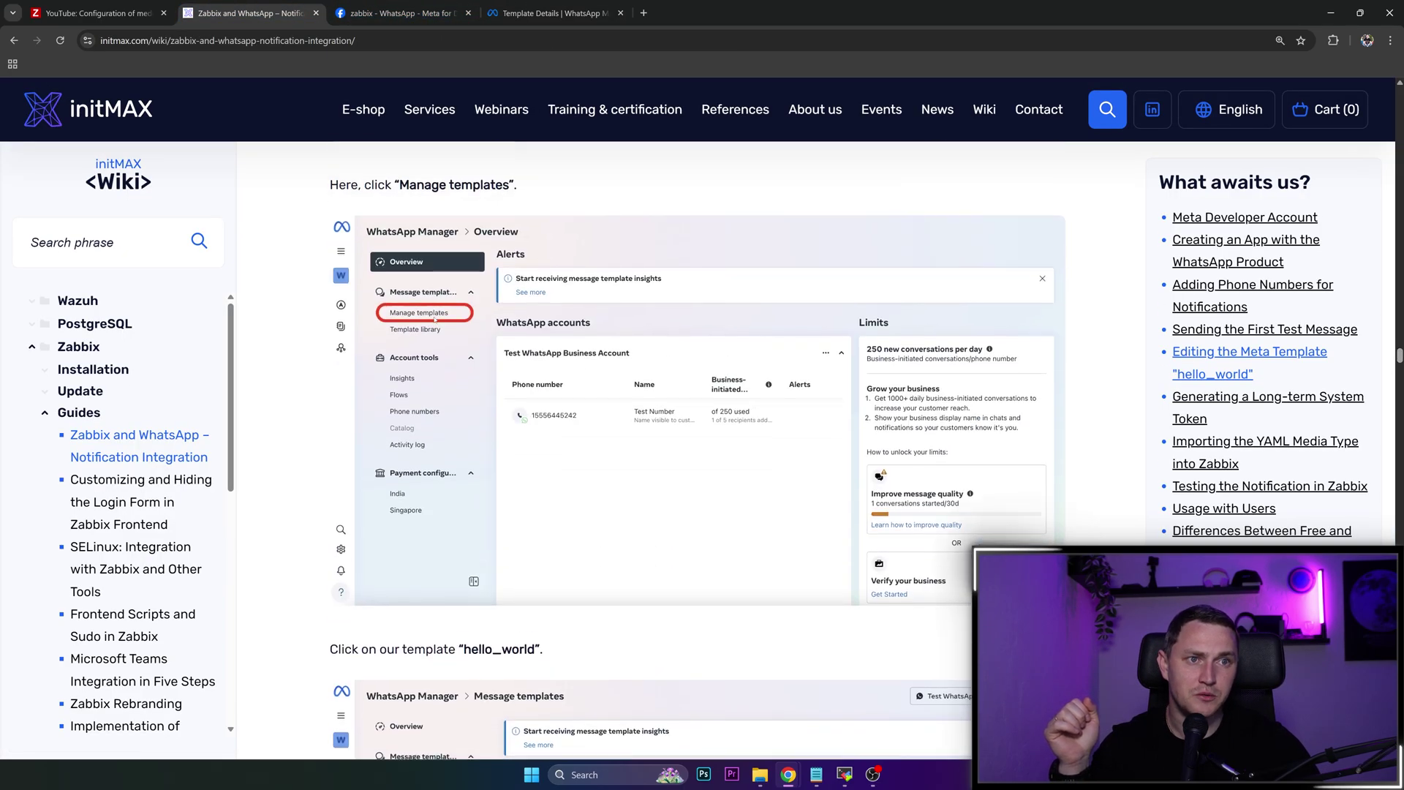
scroll(544, 426, down, 9)
scroll(544, 426, down, 2)
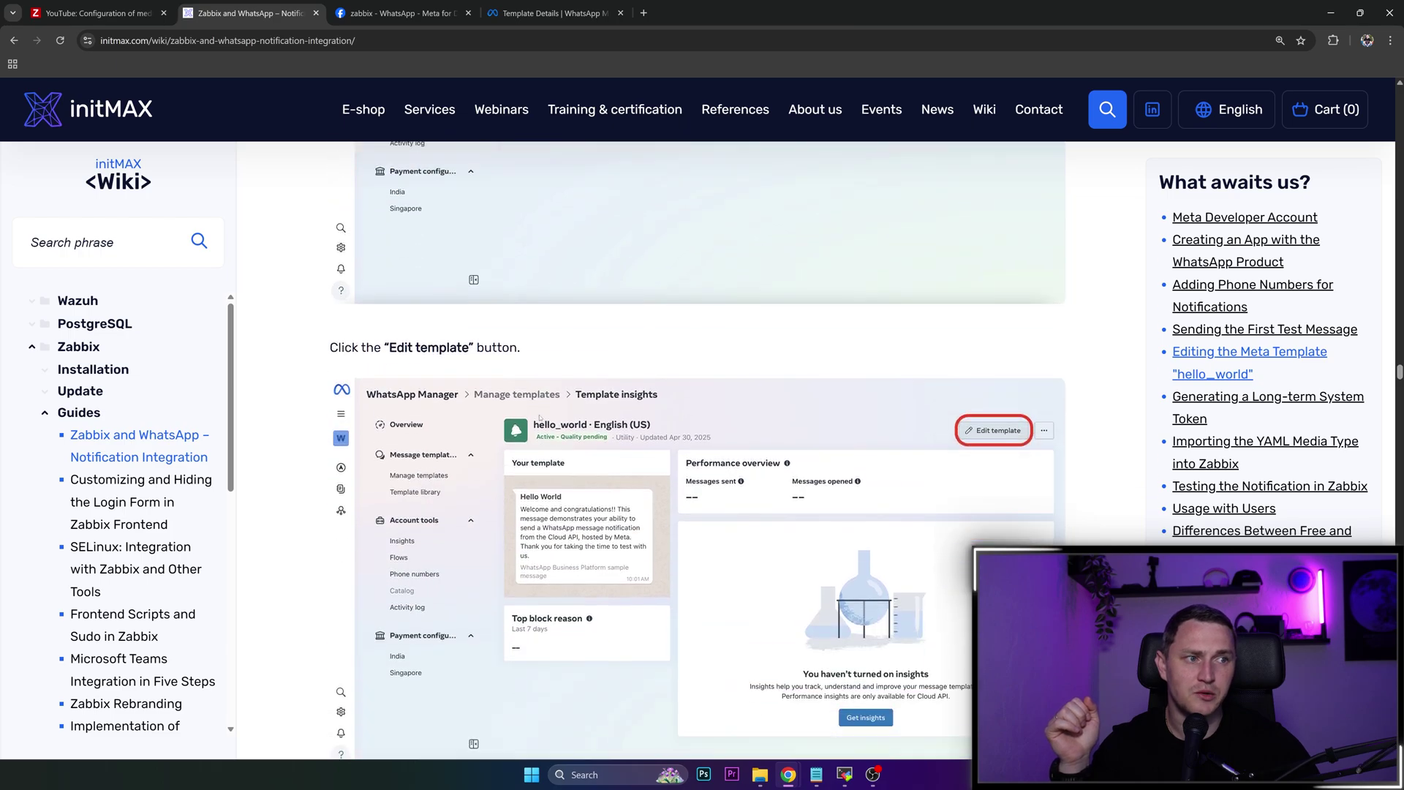
- Open the hello_world template for editing in WhatsApp Manager and review its header and body content
click(553, 4)
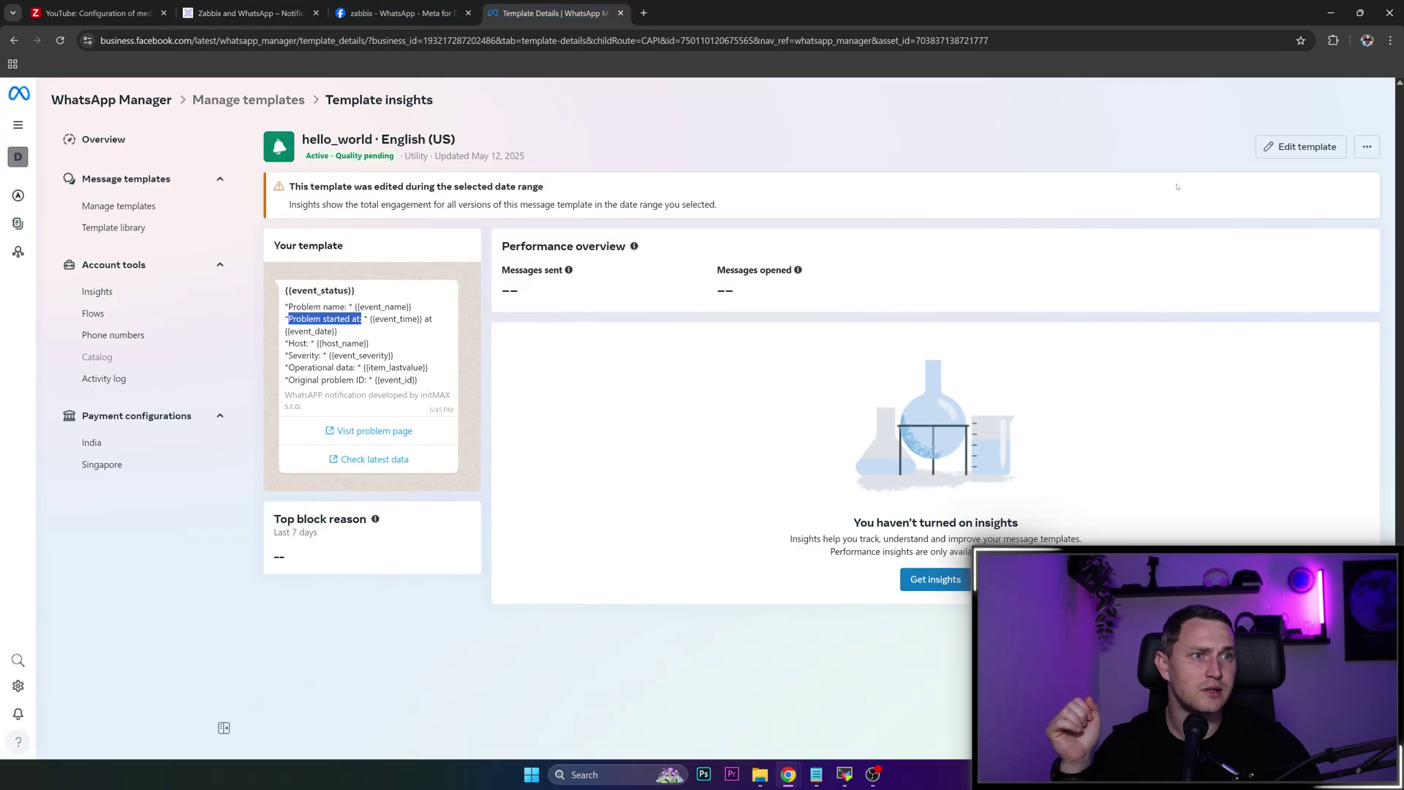
click(1301, 147)
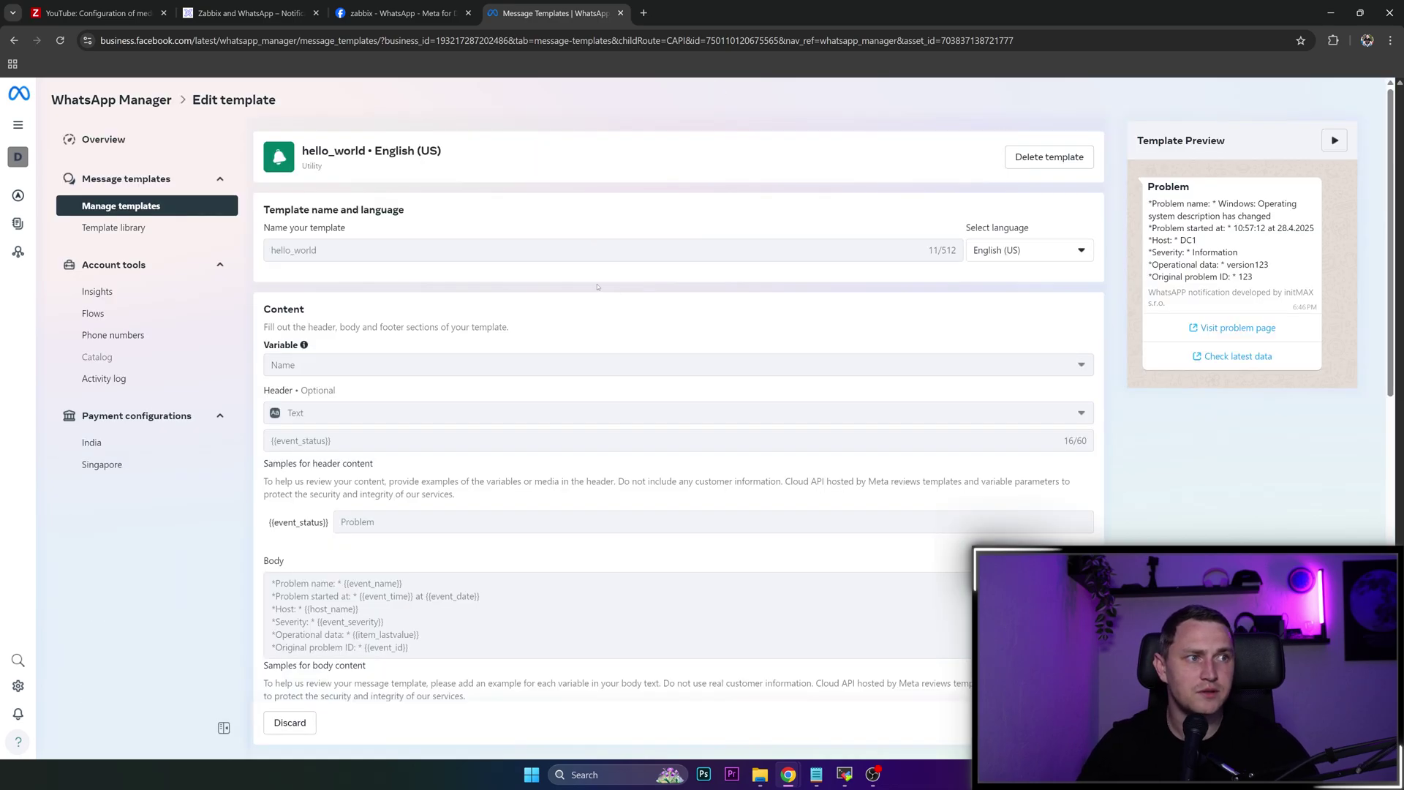
scroll(703, 290, down, 3)
drag(378, 431, 474, 422)
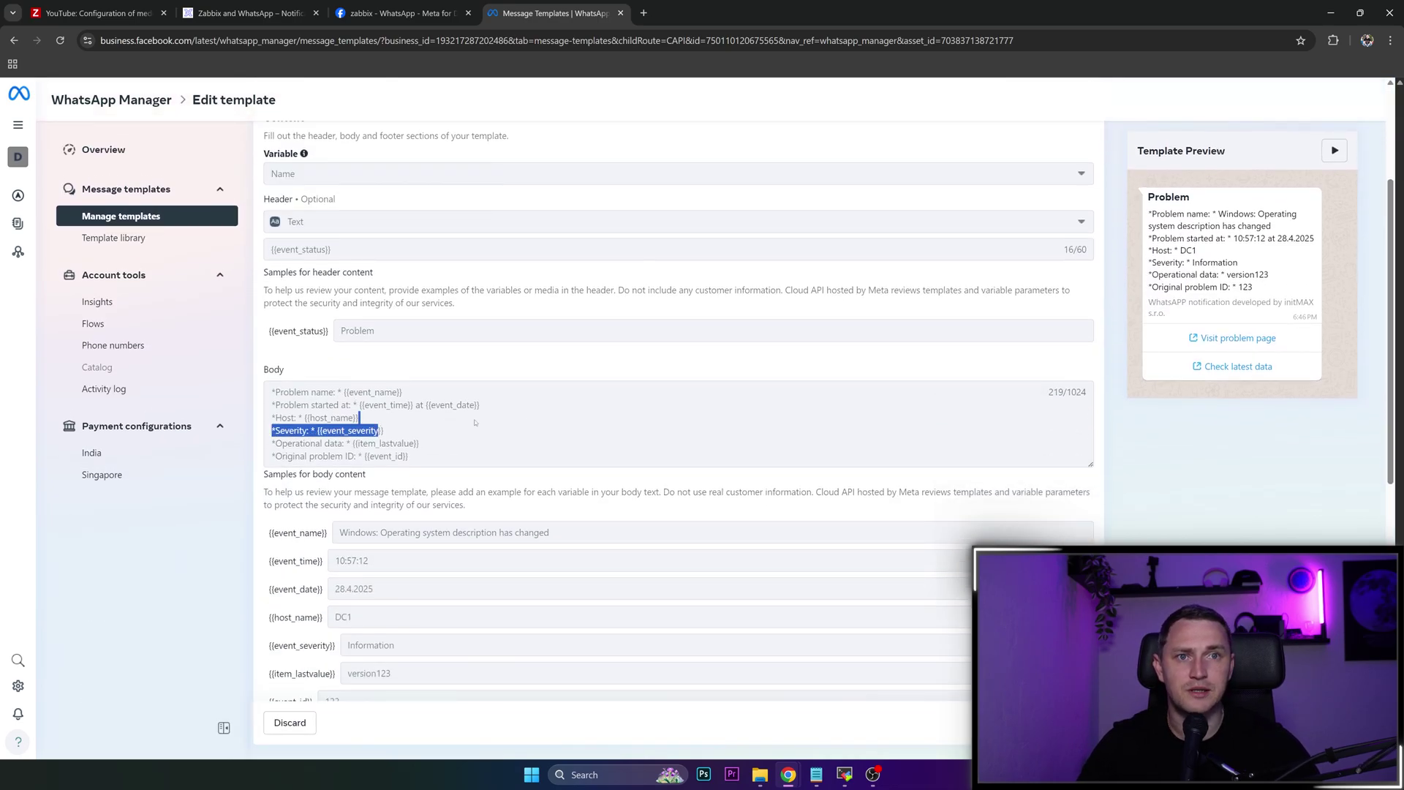
- Read the guide's instructions on verifying the template language and its caution about how often templates can be edited
click(249, 13)
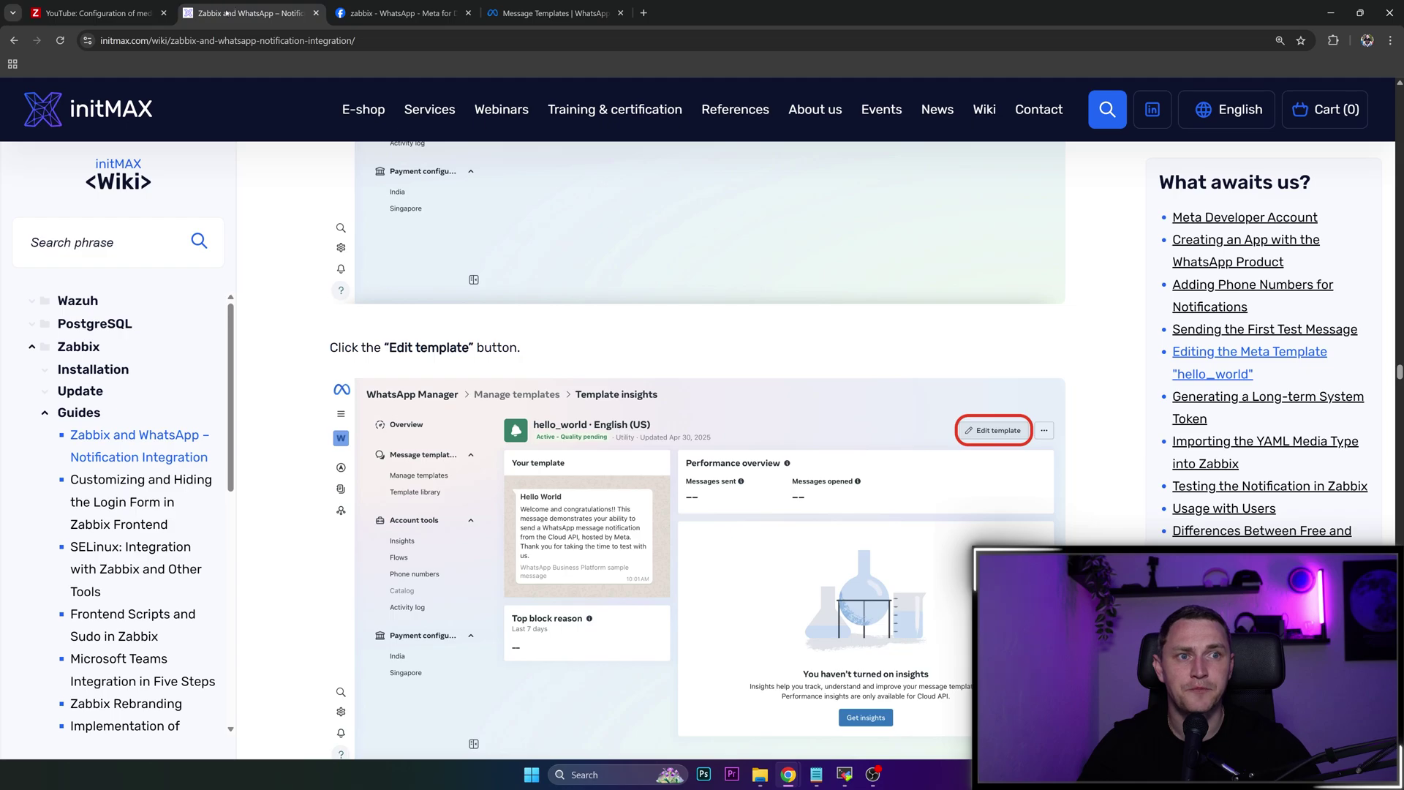
scroll(1027, 442, down, 5)
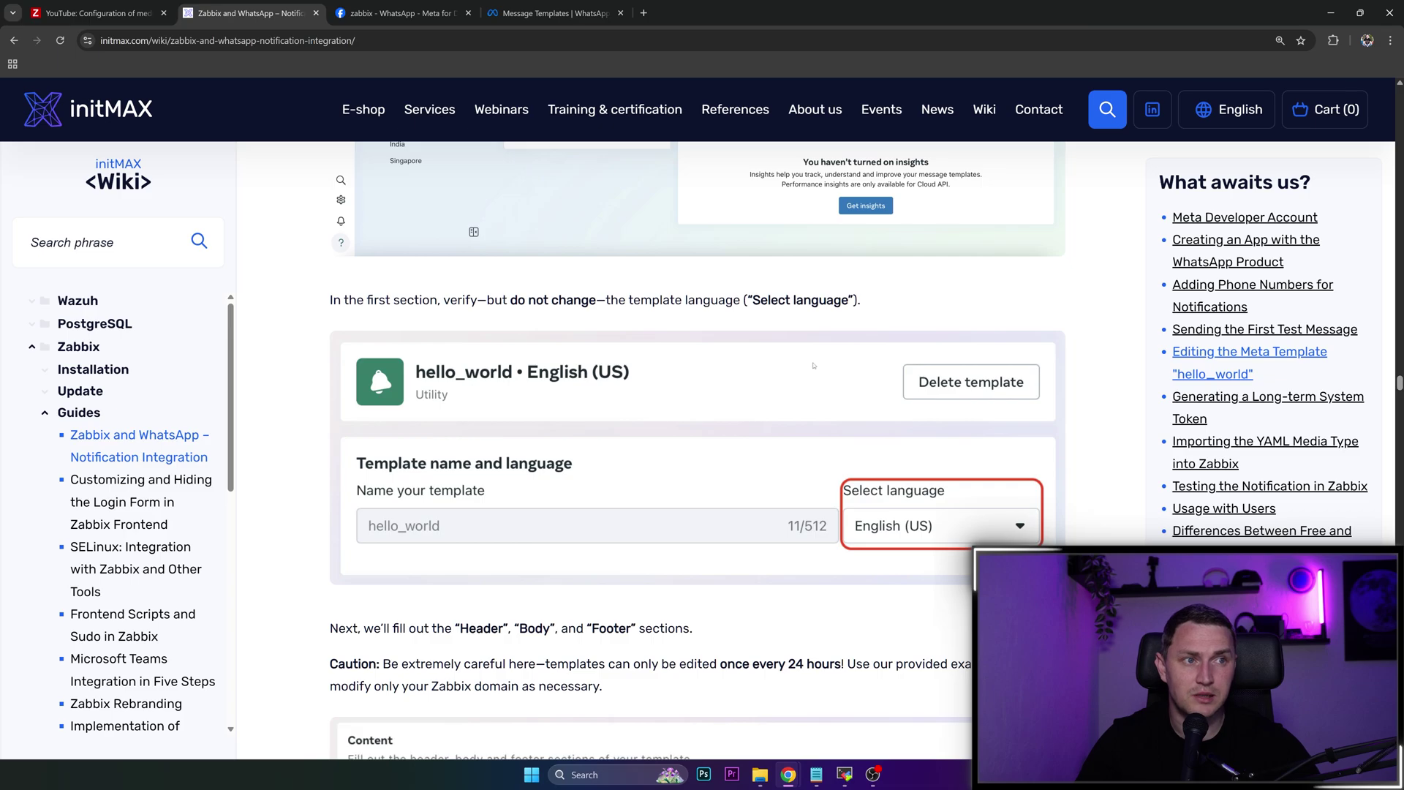
scroll(833, 394, down, 2)
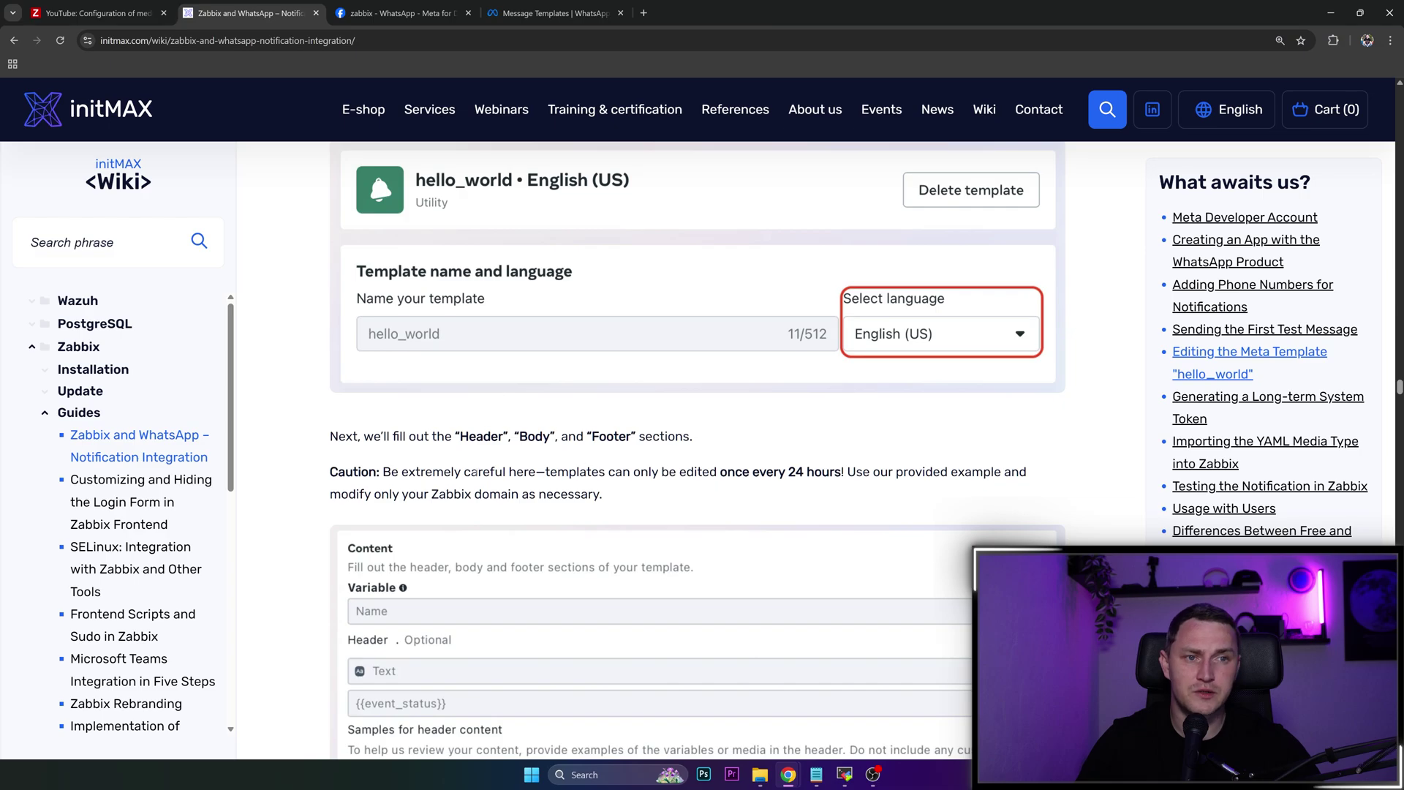
drag(361, 471, 698, 498)
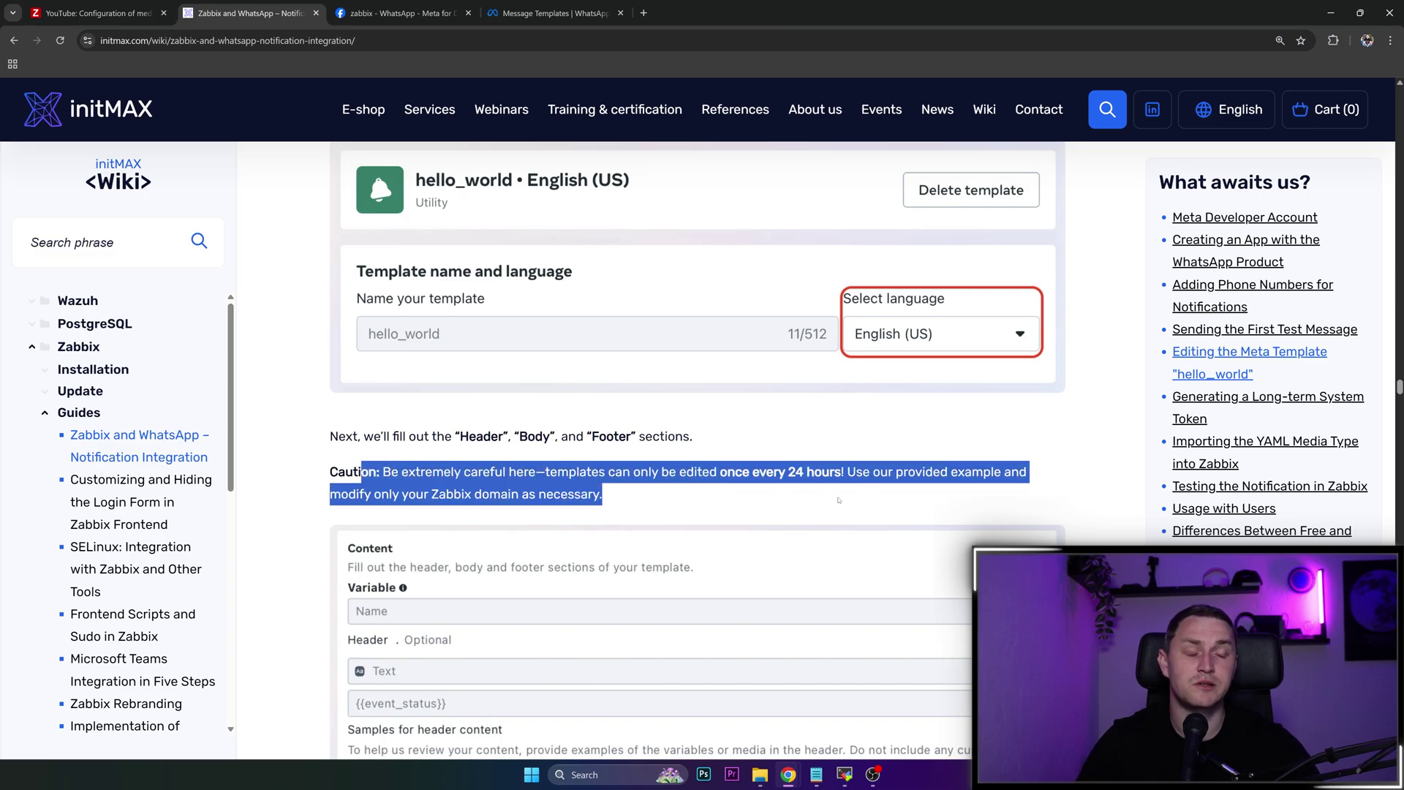
- Compare the guide's Content section example with the hello_world edit form and check the form's editing restriction
scroll(865, 472, down, 2)
scroll(864, 466, down, 2)
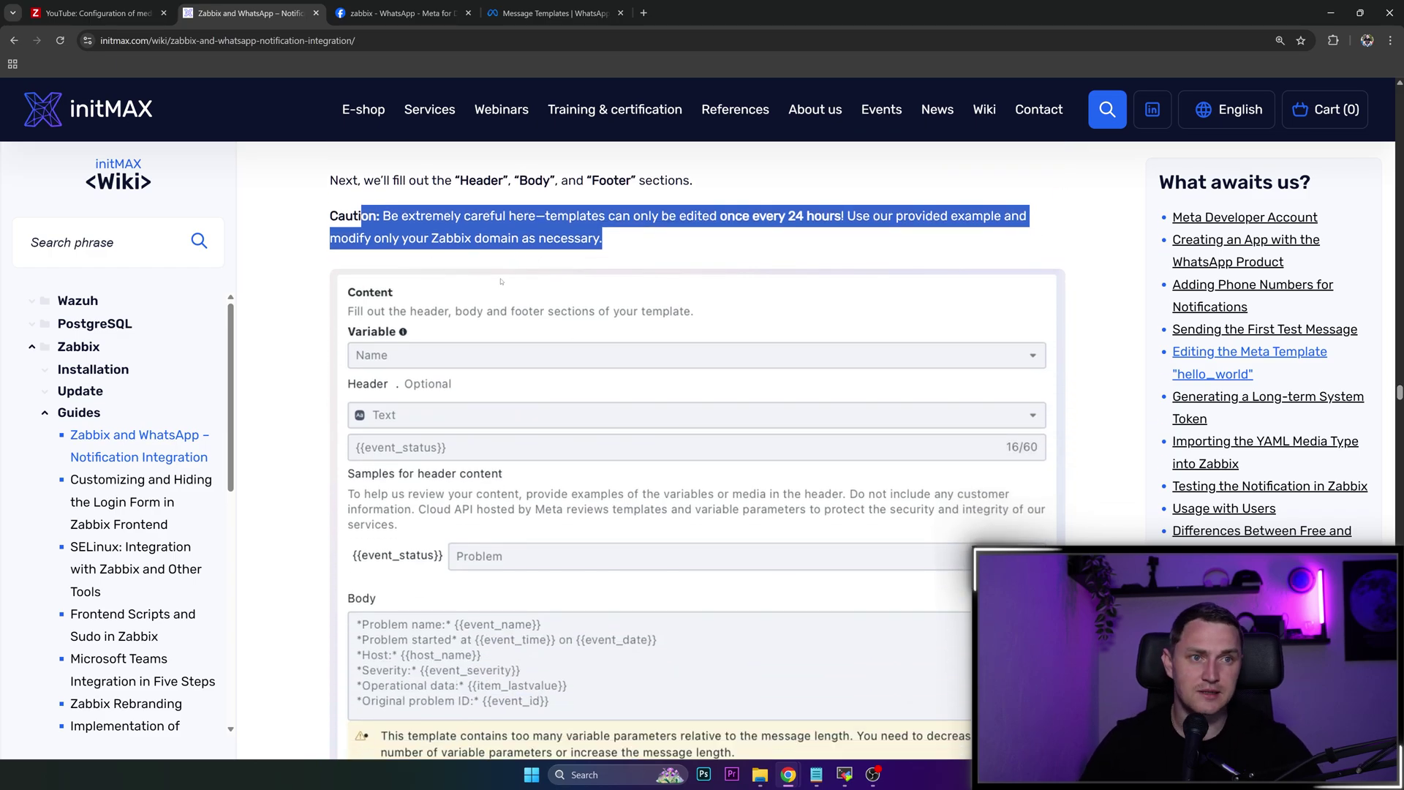
scroll(534, 294, down, 2)
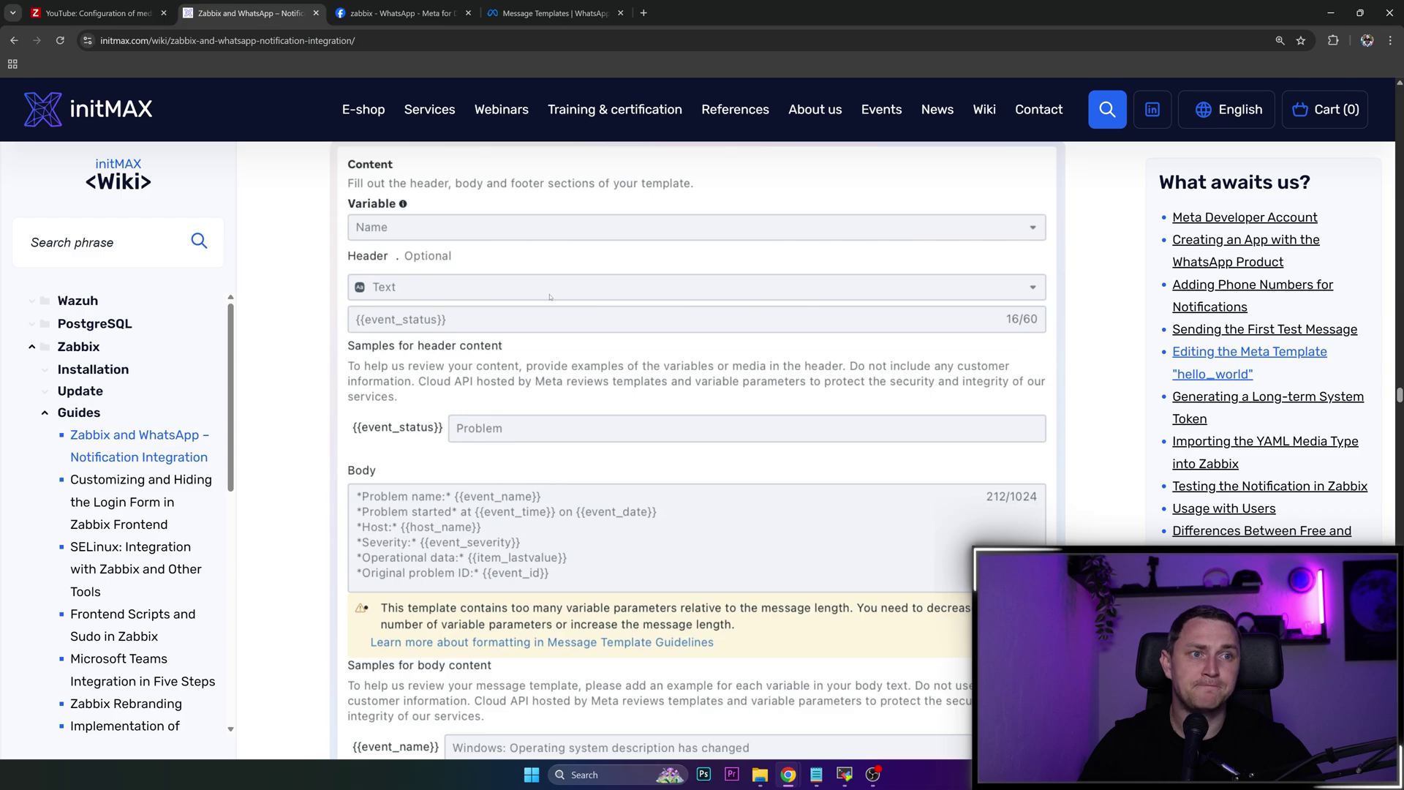
click(516, 14)
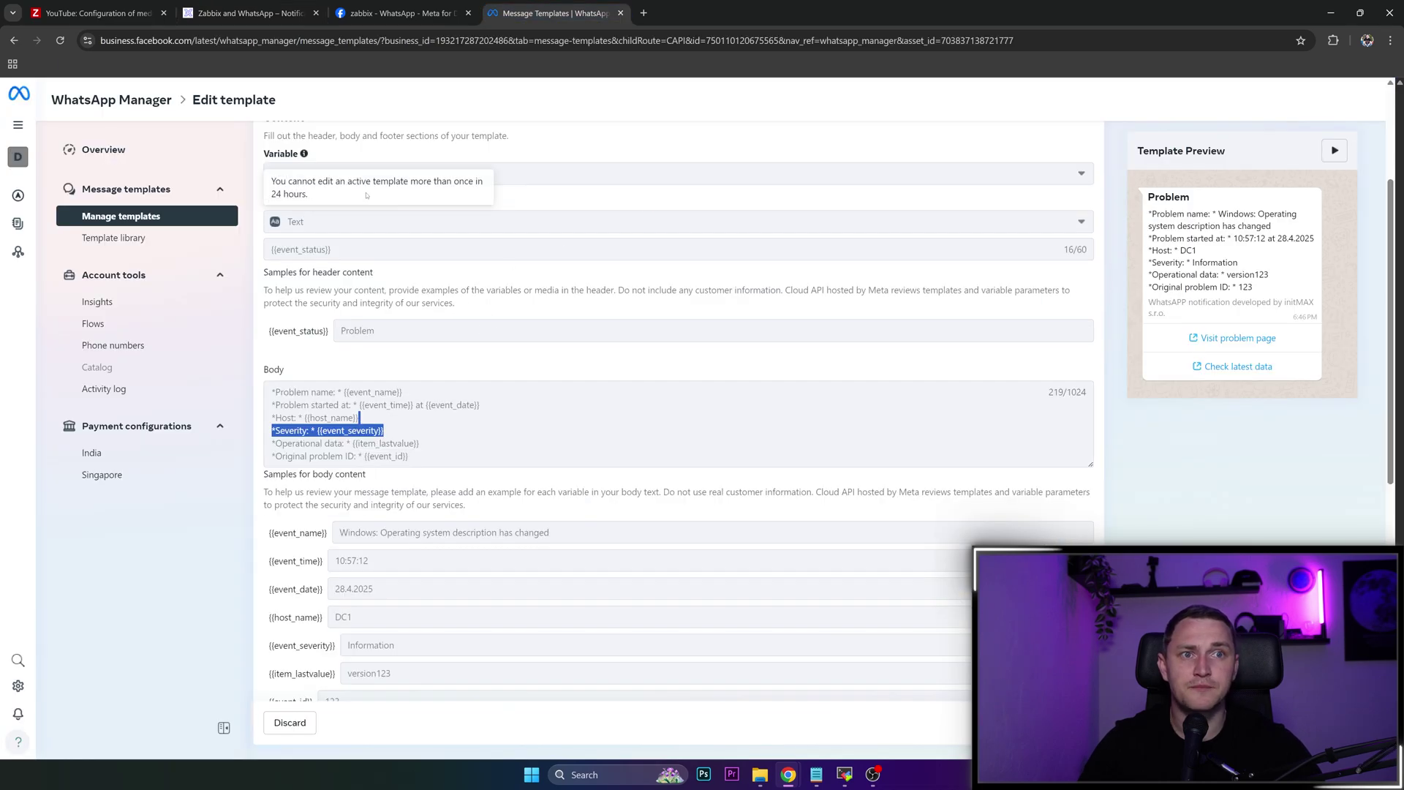
click(245, 13)
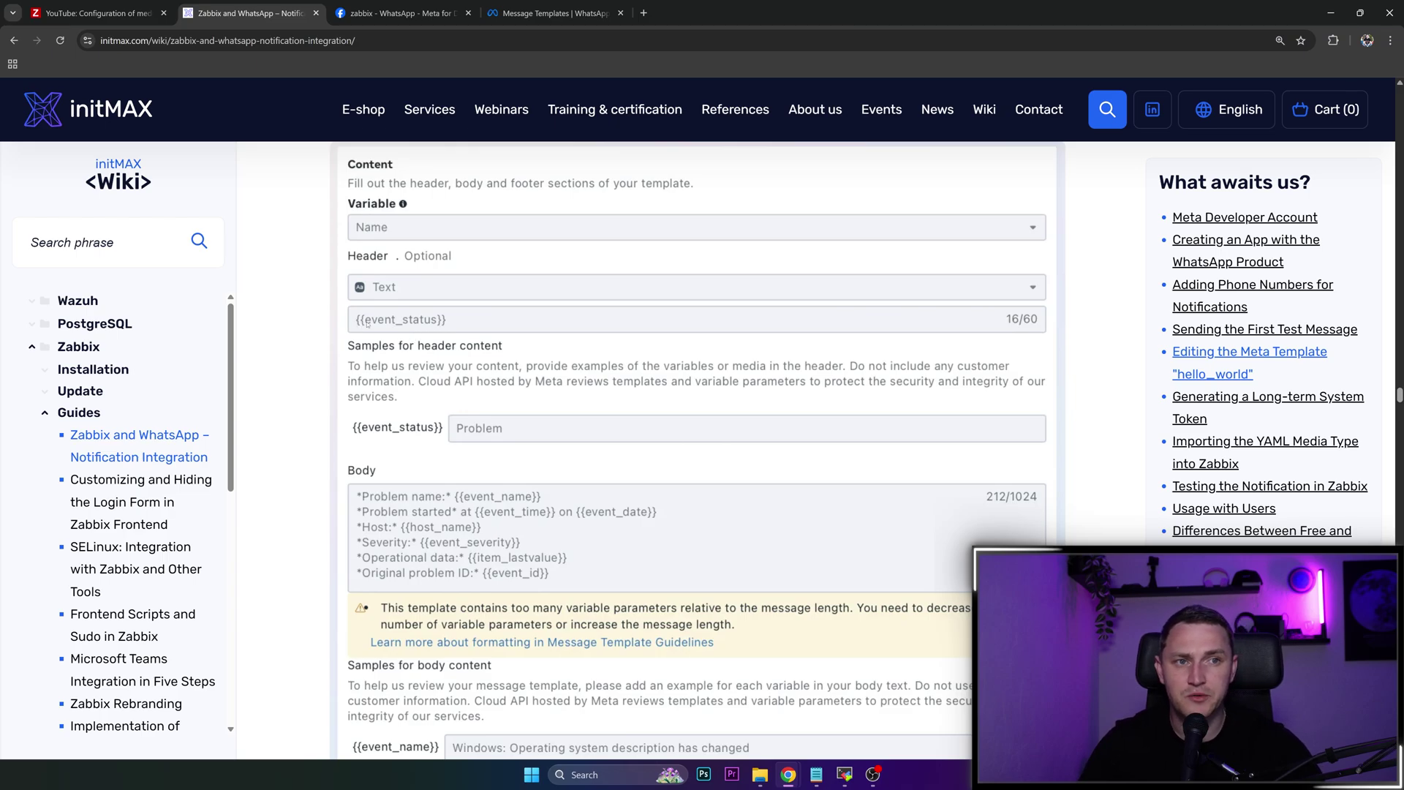
- Examine the guide's example form for the header sample, body text, body variable samples and footer
scroll(610, 362, down, 1)
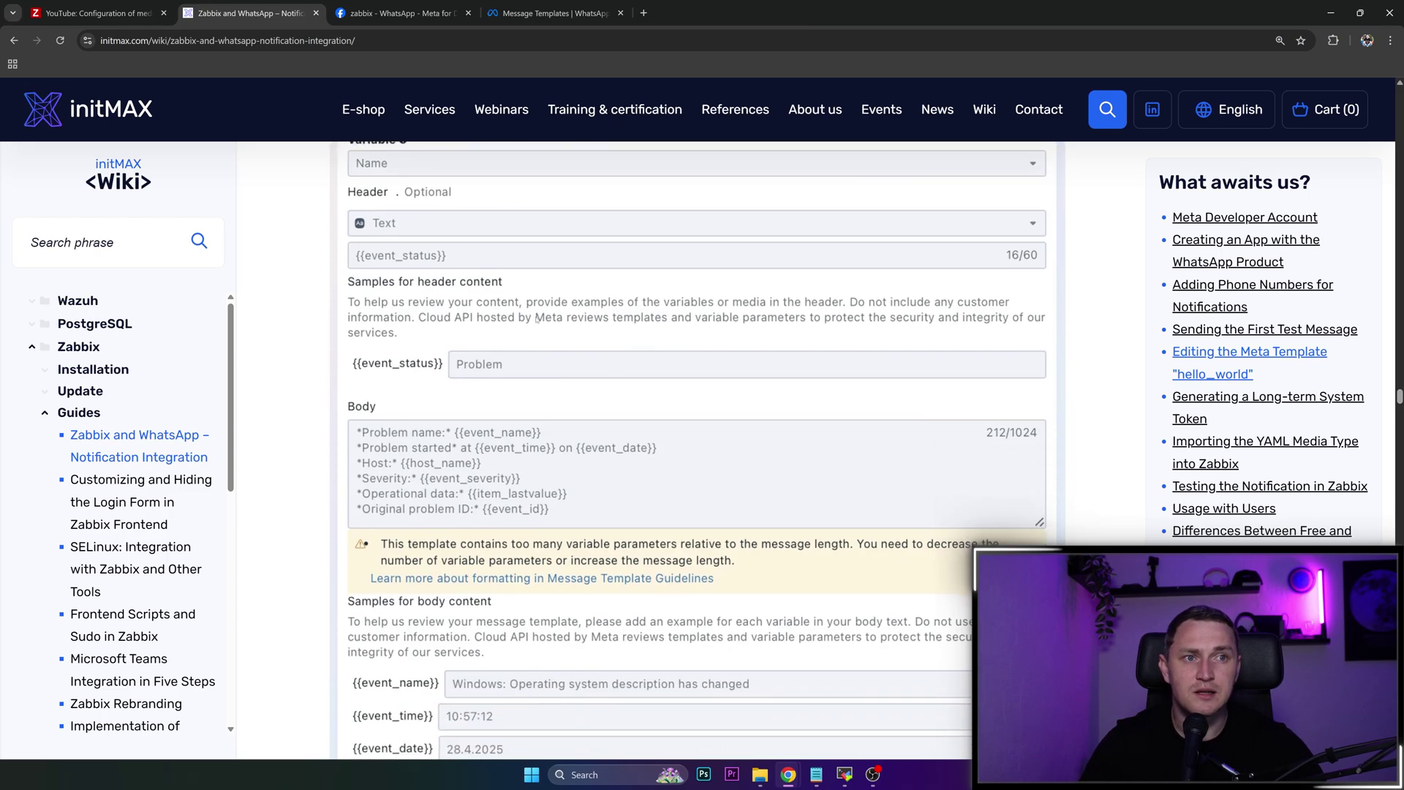
scroll(463, 300, down, 1)
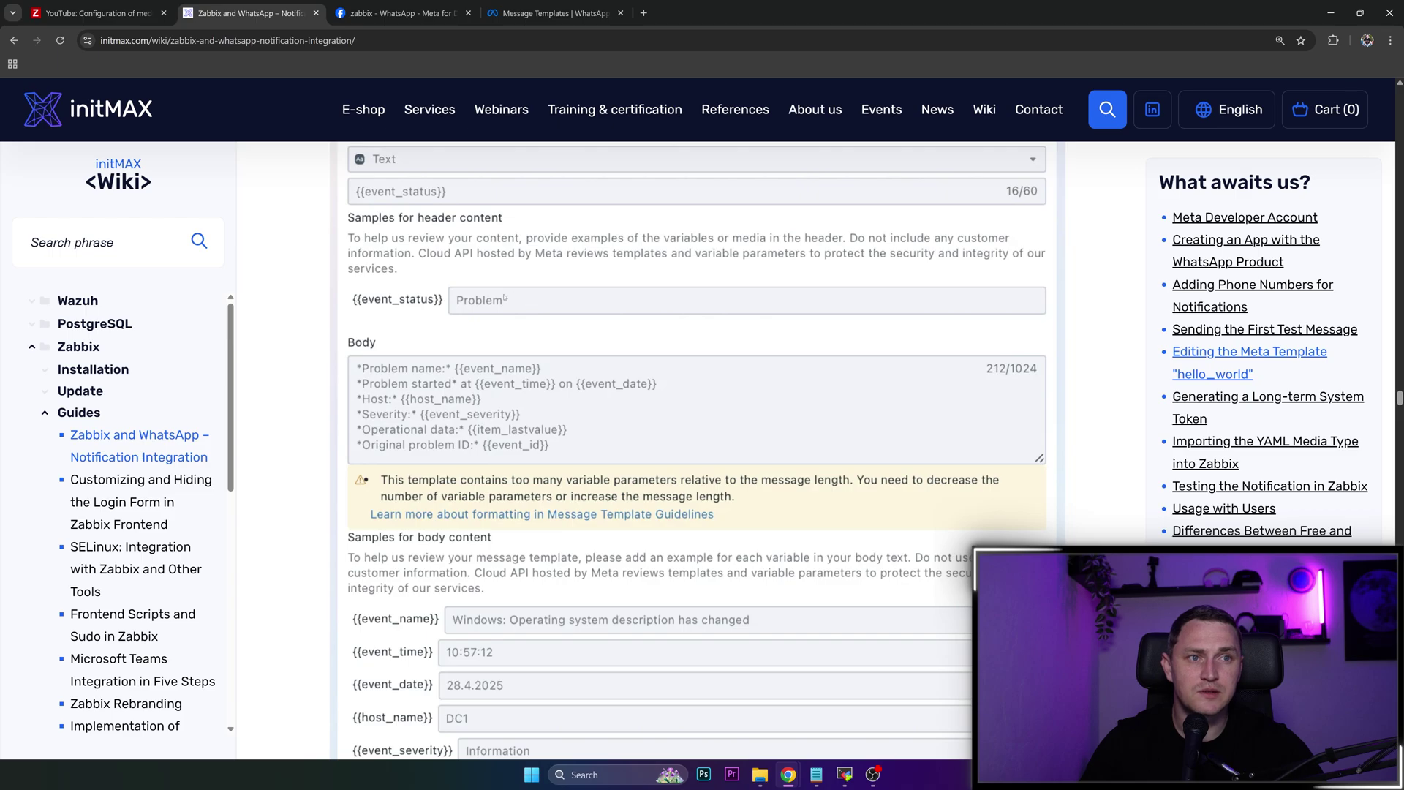
scroll(504, 298, down, 2)
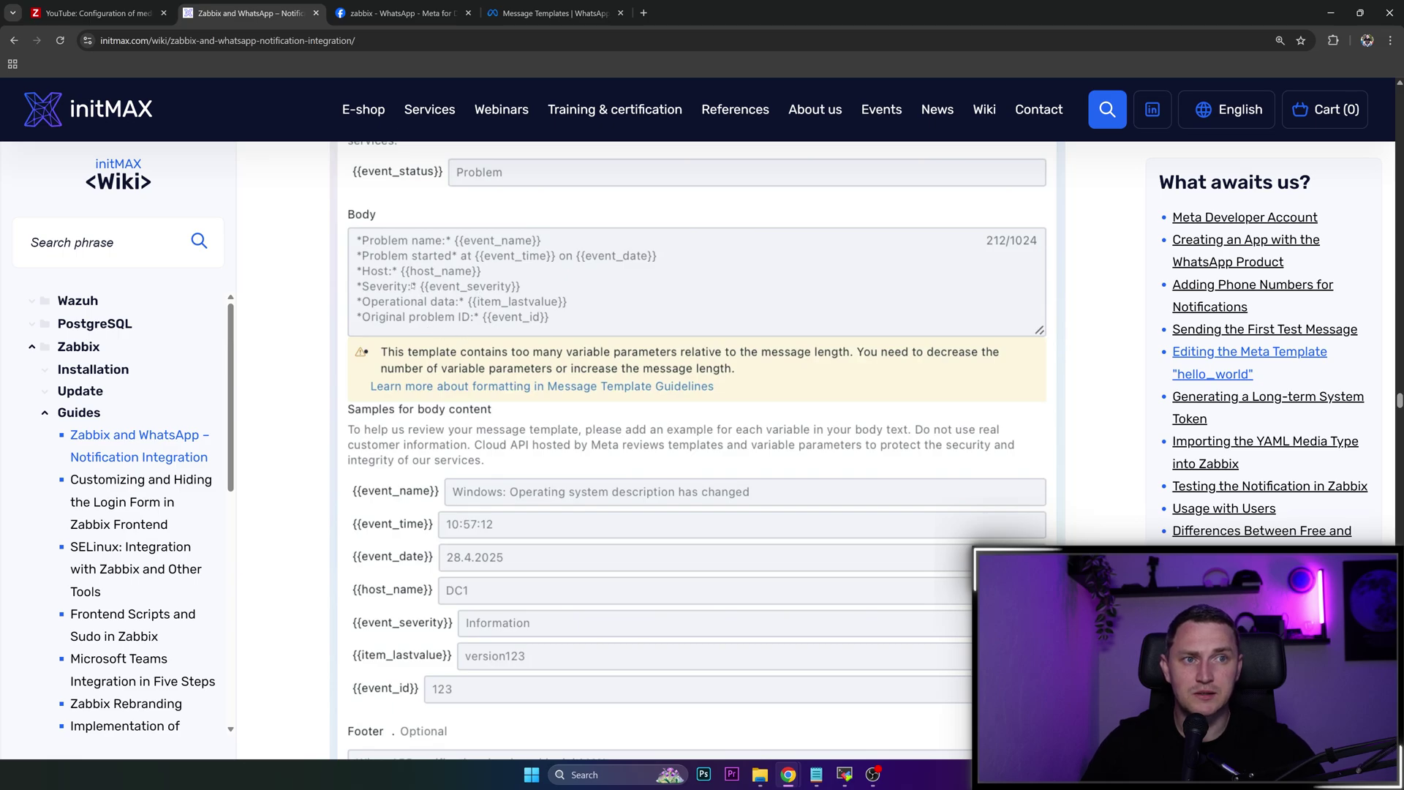
scroll(484, 320, down, 3)
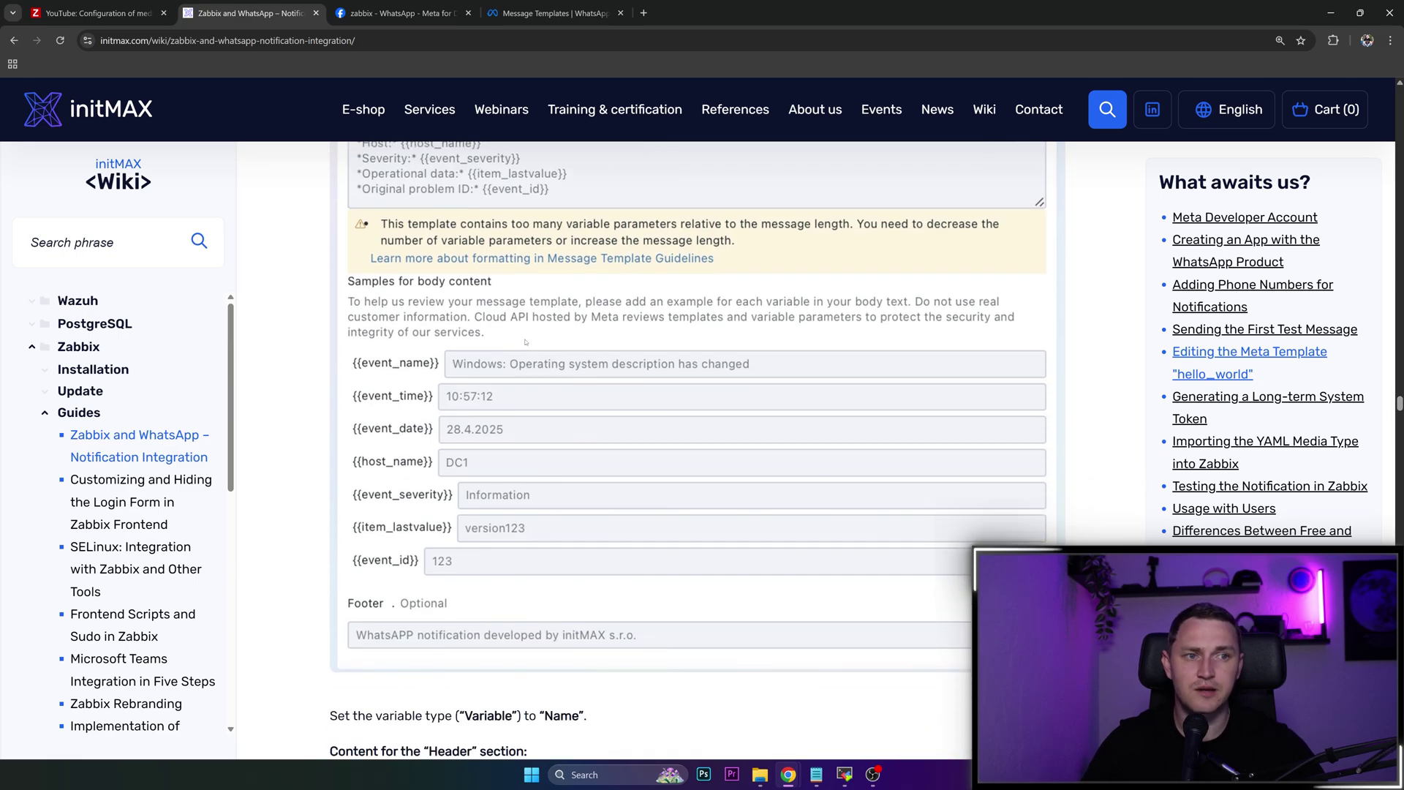
scroll(420, 320, up, 2)
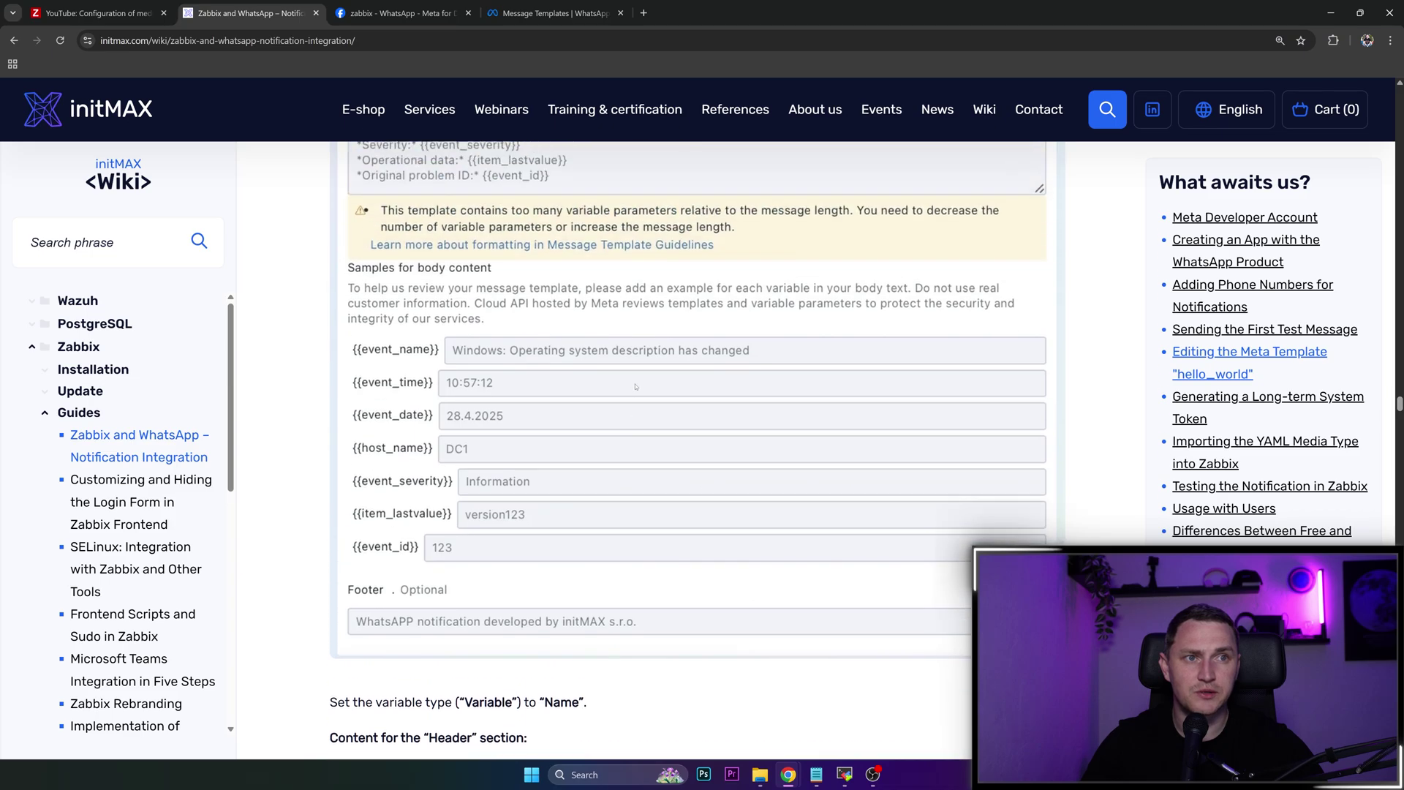
scroll(708, 391, down, 2)
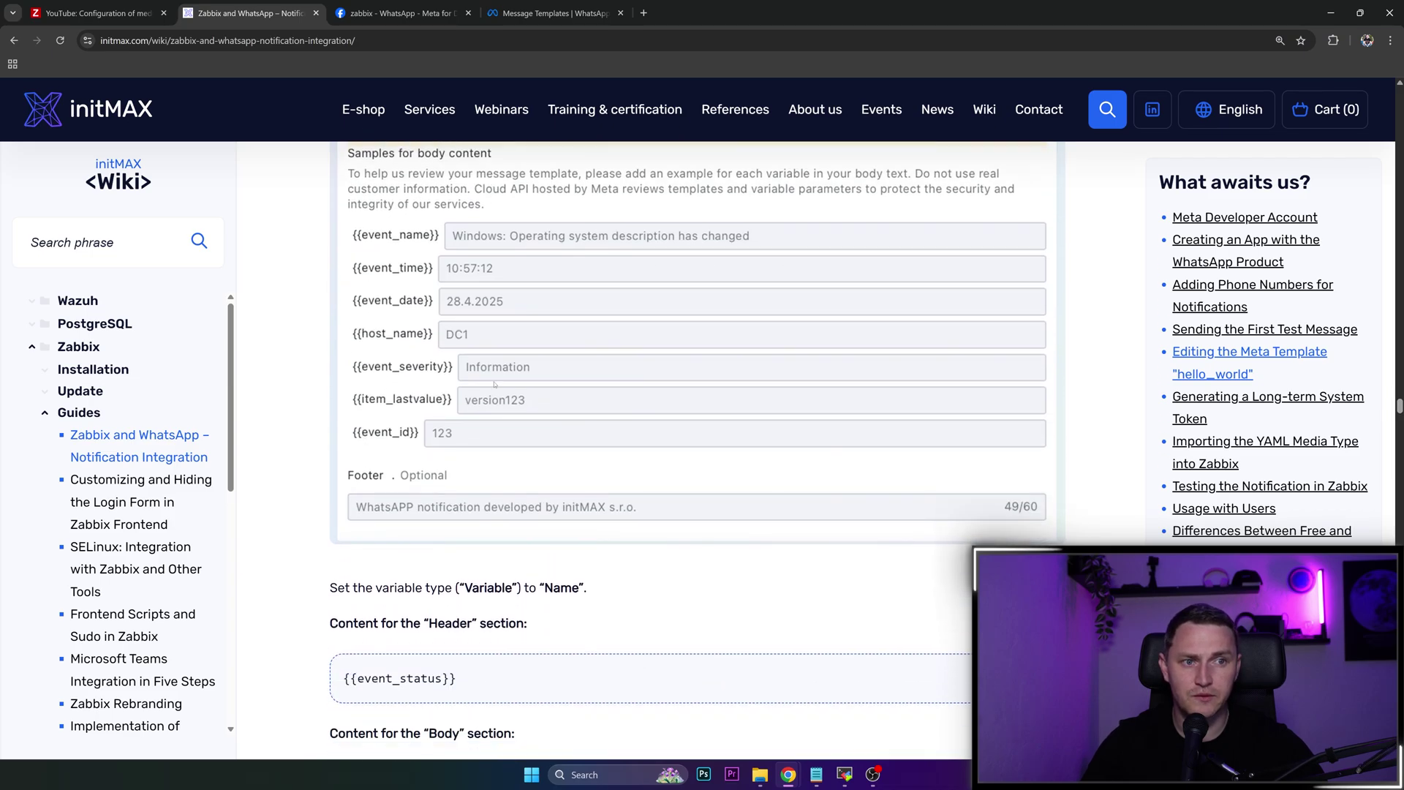
scroll(705, 399, down, 1)
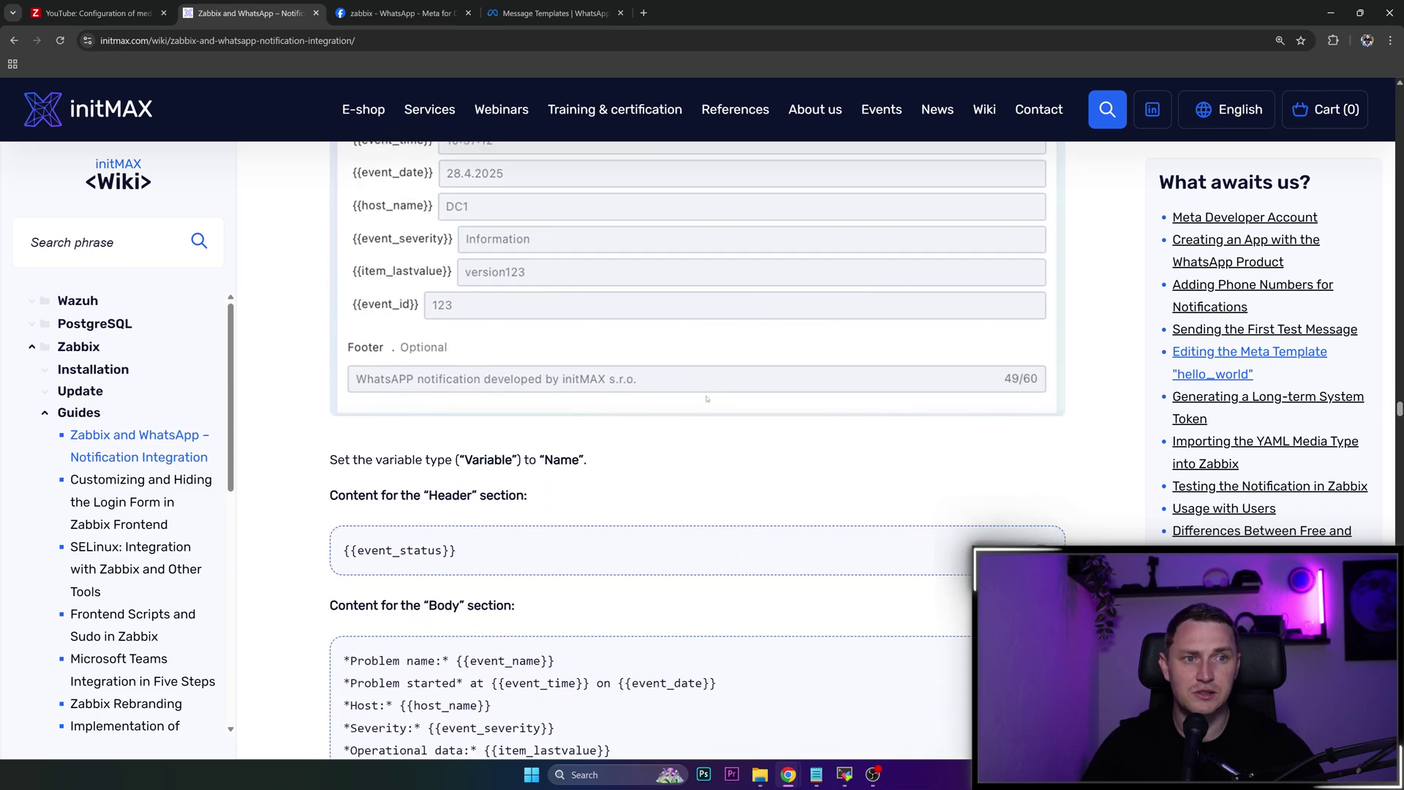
- Read the guide's copyable Body and Footer content and the Buttons example with its problem page and latest data links
scroll(497, 362, down, 3)
drag(399, 268, 556, 501)
scroll(839, 549, down, 4)
scroll(839, 550, down, 3)
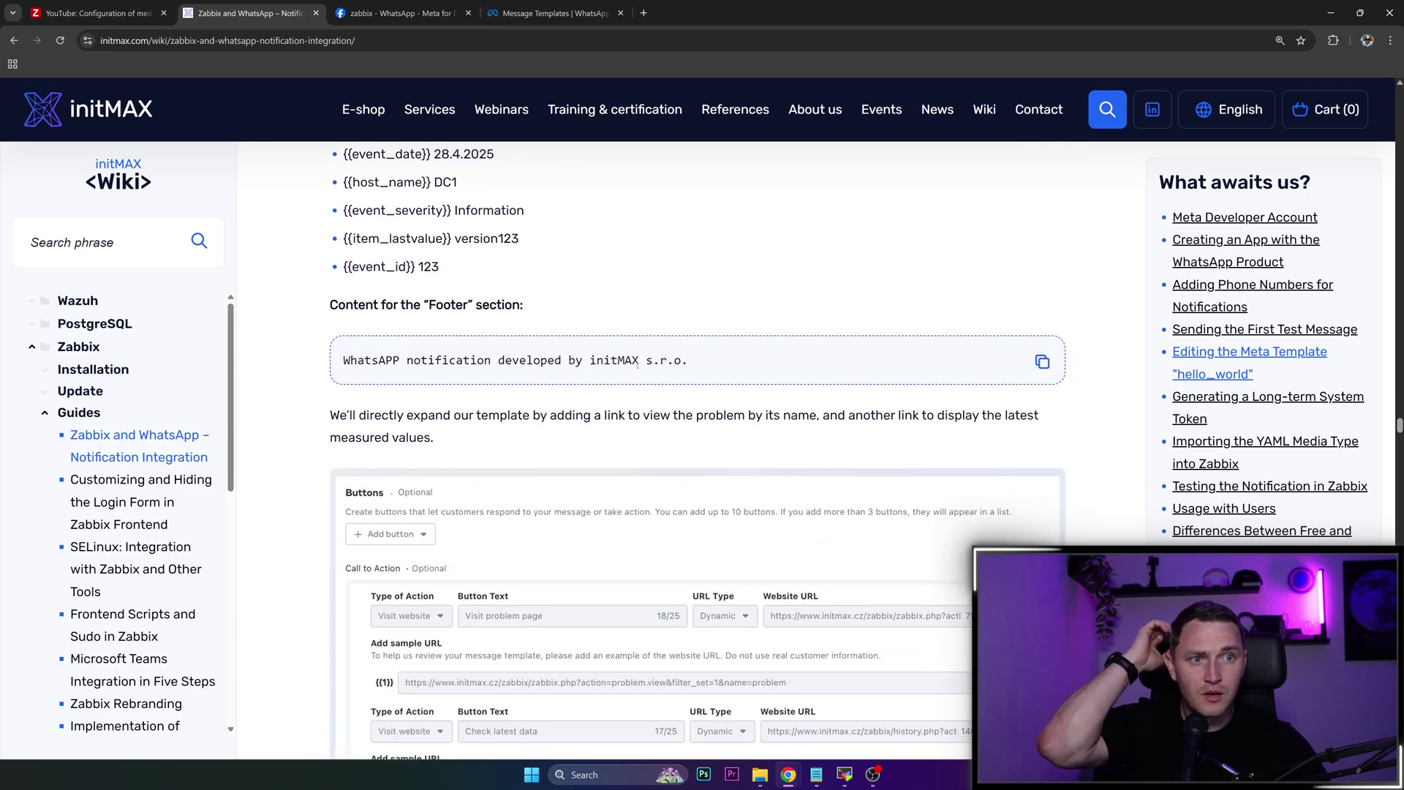
scroll(638, 360, up, 2)
scroll(636, 362, down, 4)
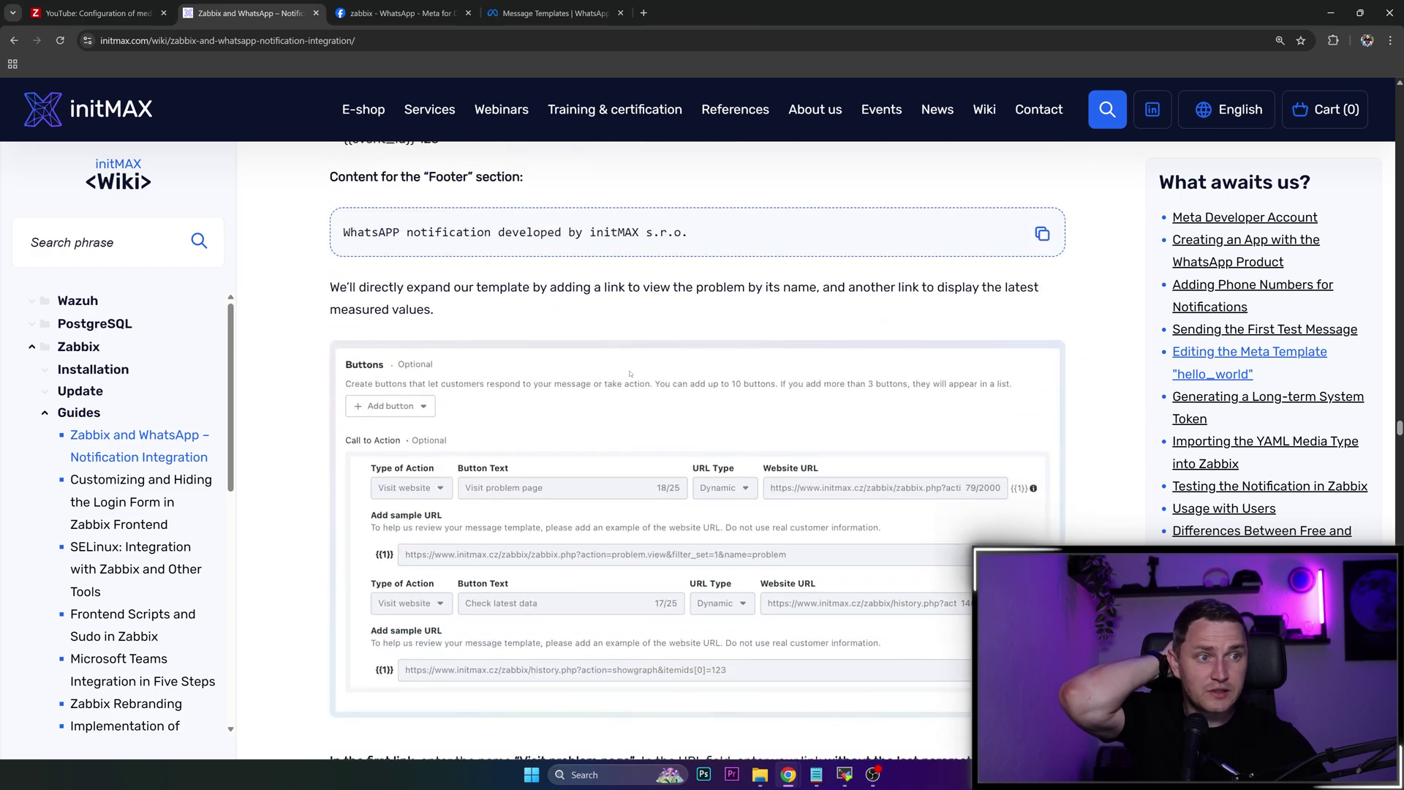
- Check the footer and both call-to-action link buttons in the hello_world template's edit form in WhatsApp Manager
scroll(633, 366, down, 2)
click(548, 13)
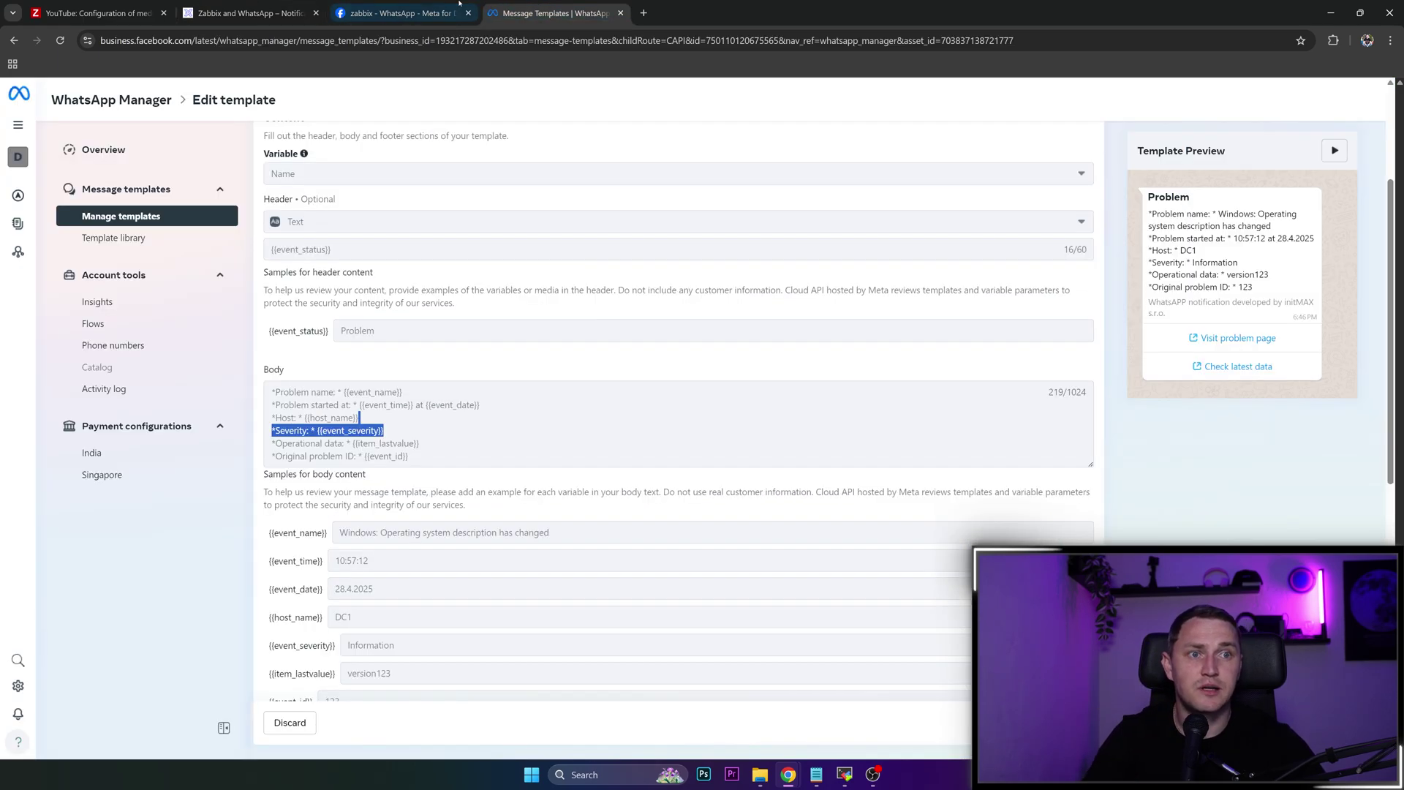
scroll(477, 463, down, 7)
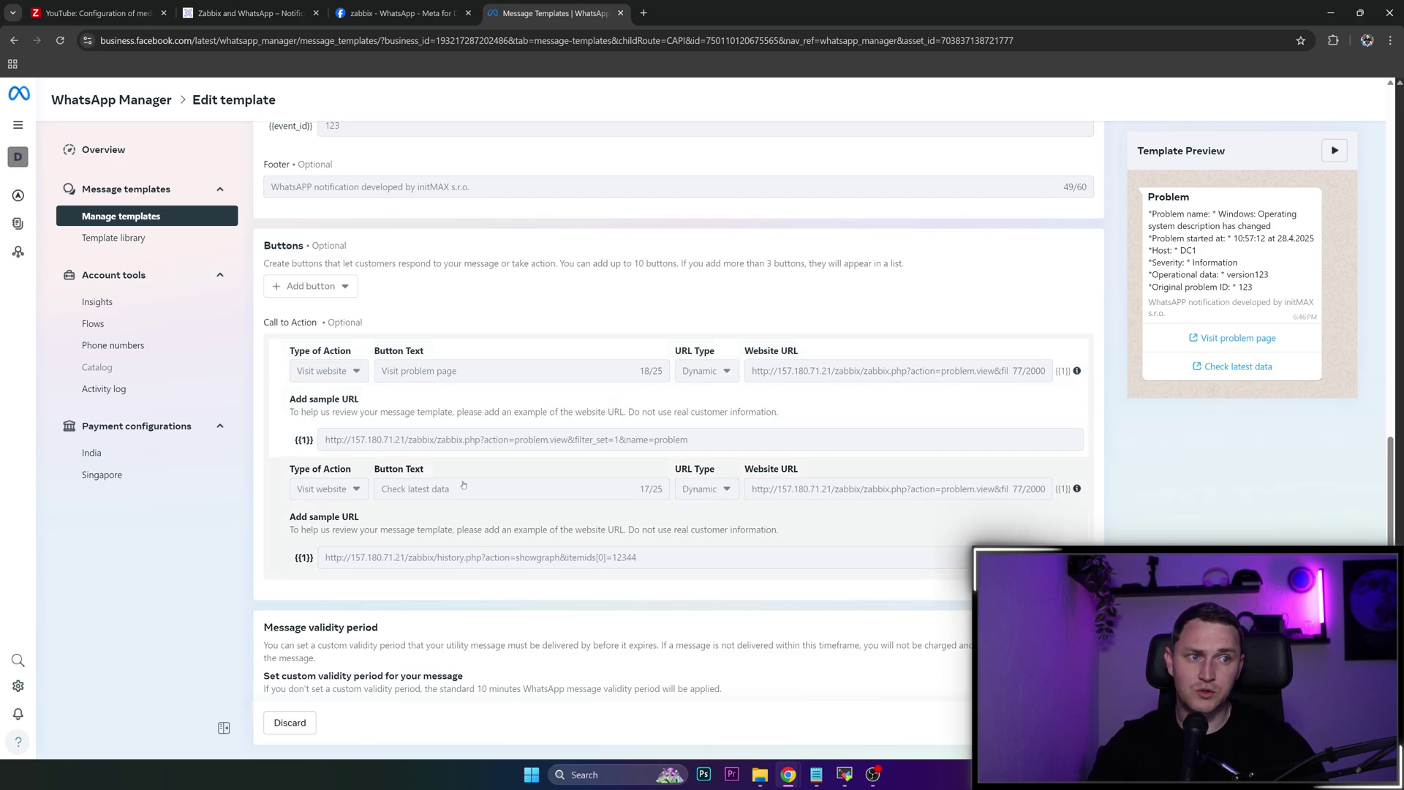
- Return to the guide and read how to define the "Visit problem page" link, including the domain part of its URL
click(261, 3)
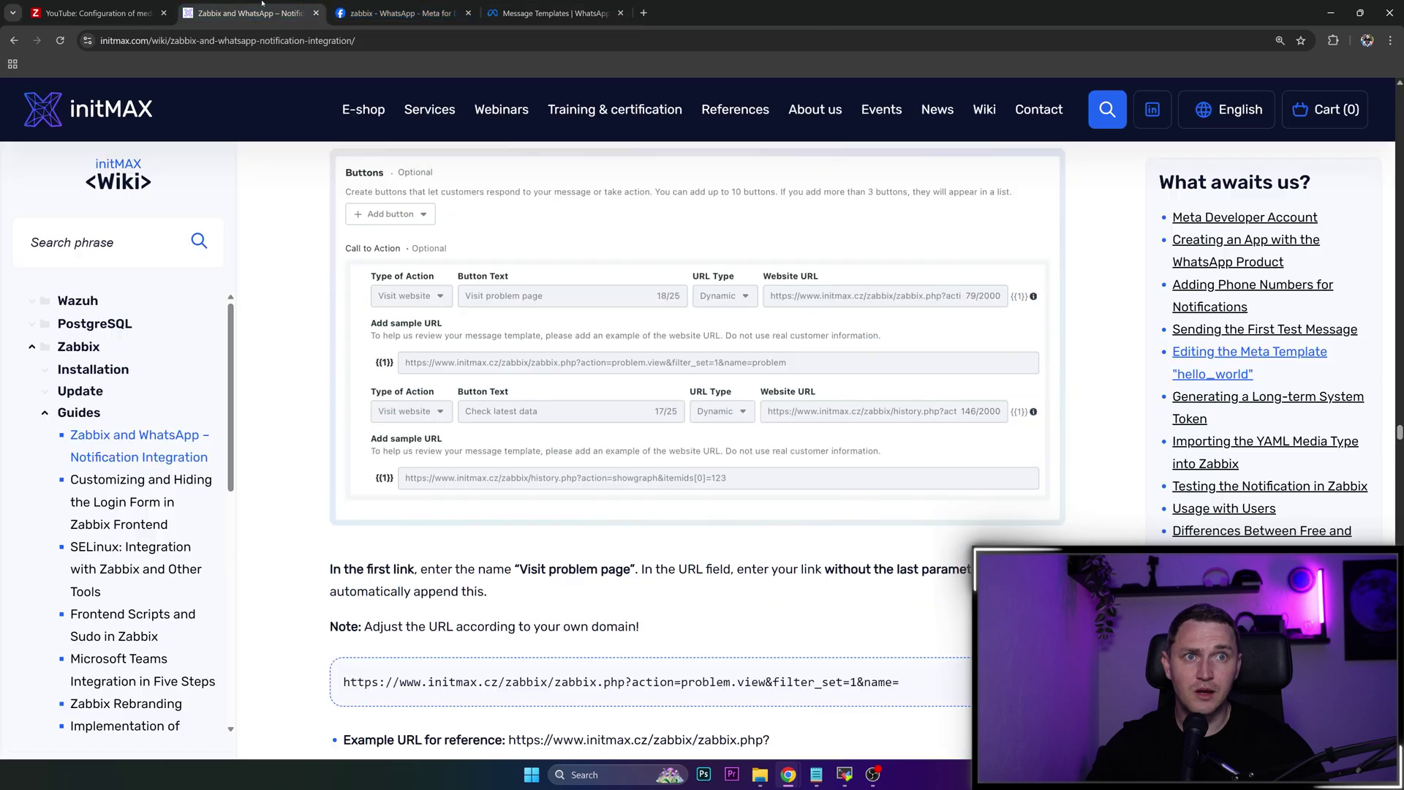
scroll(501, 437, down, 2)
scroll(392, 515, up, 1)
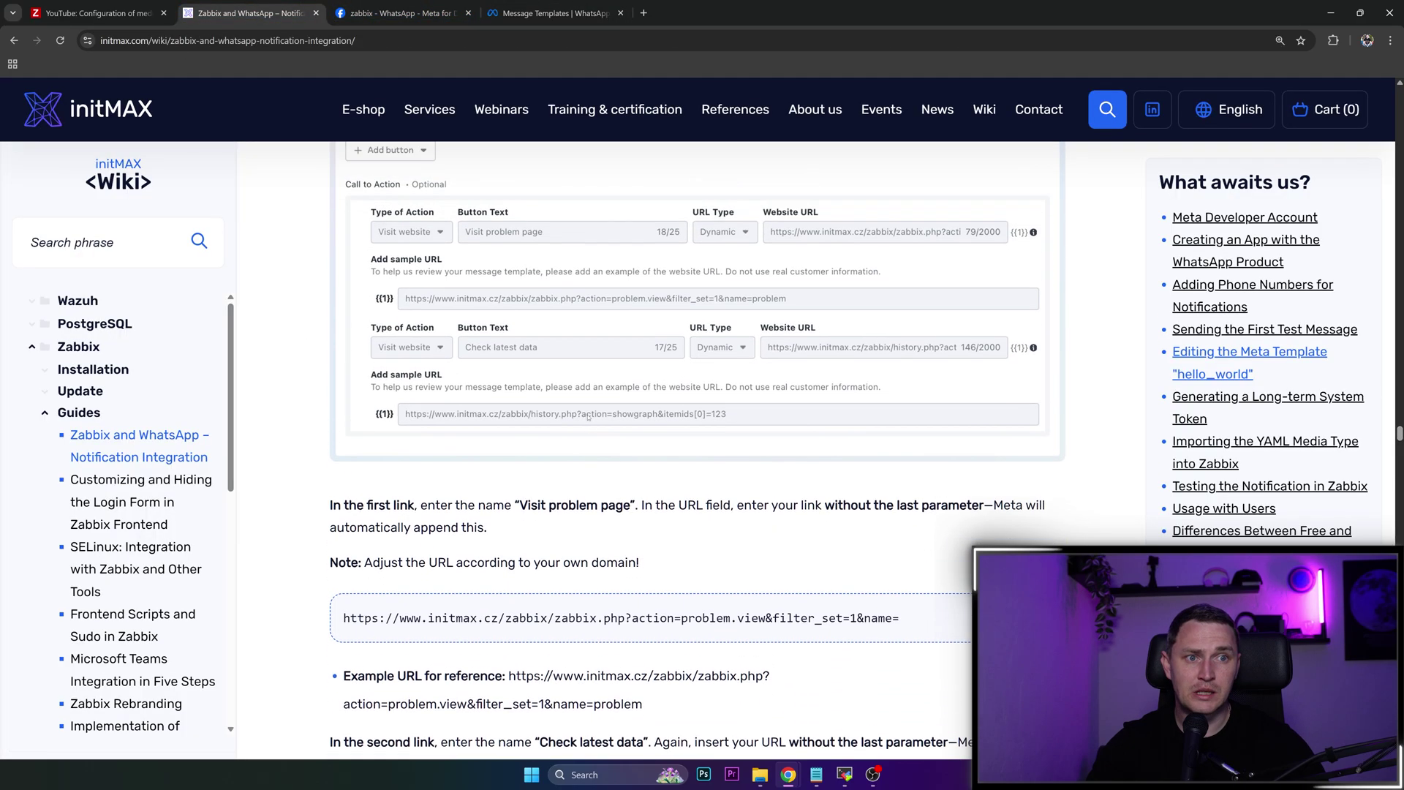
drag(373, 504, 893, 523)
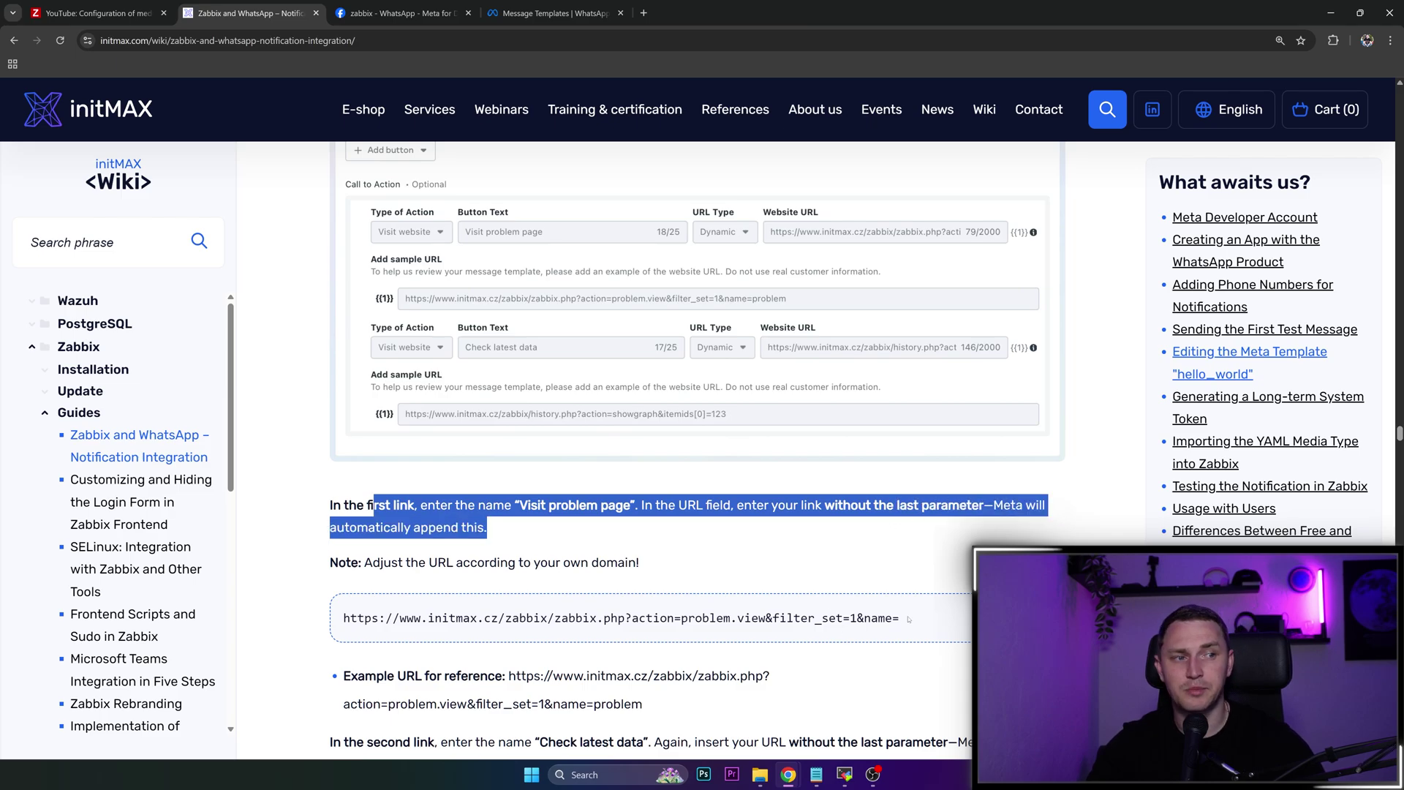
drag(908, 620, 556, 598)
click(360, 611)
drag(345, 618, 548, 618)
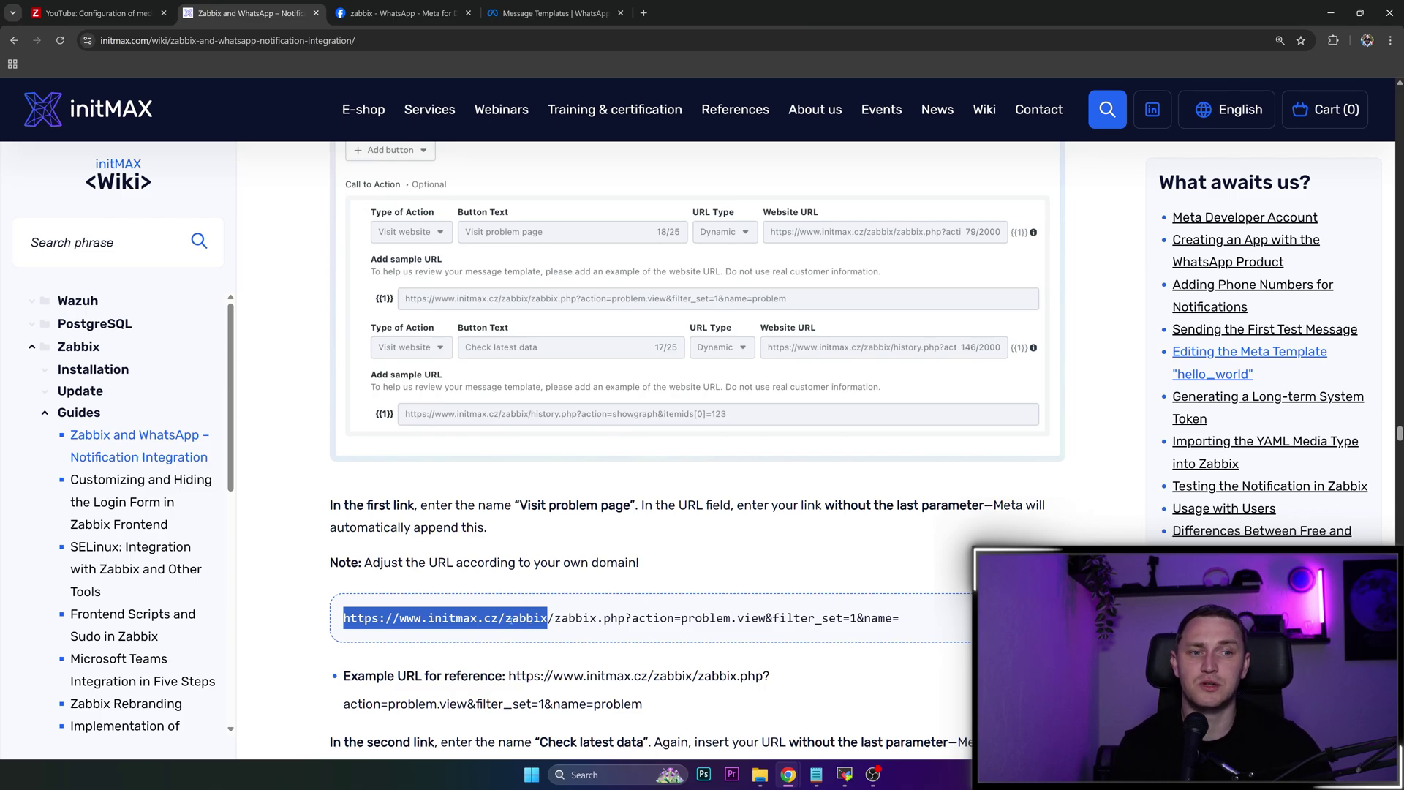
- Compare the first link's example URL with the Buttons sample and examine its final name=problem parameter
scroll(526, 611, down, 2)
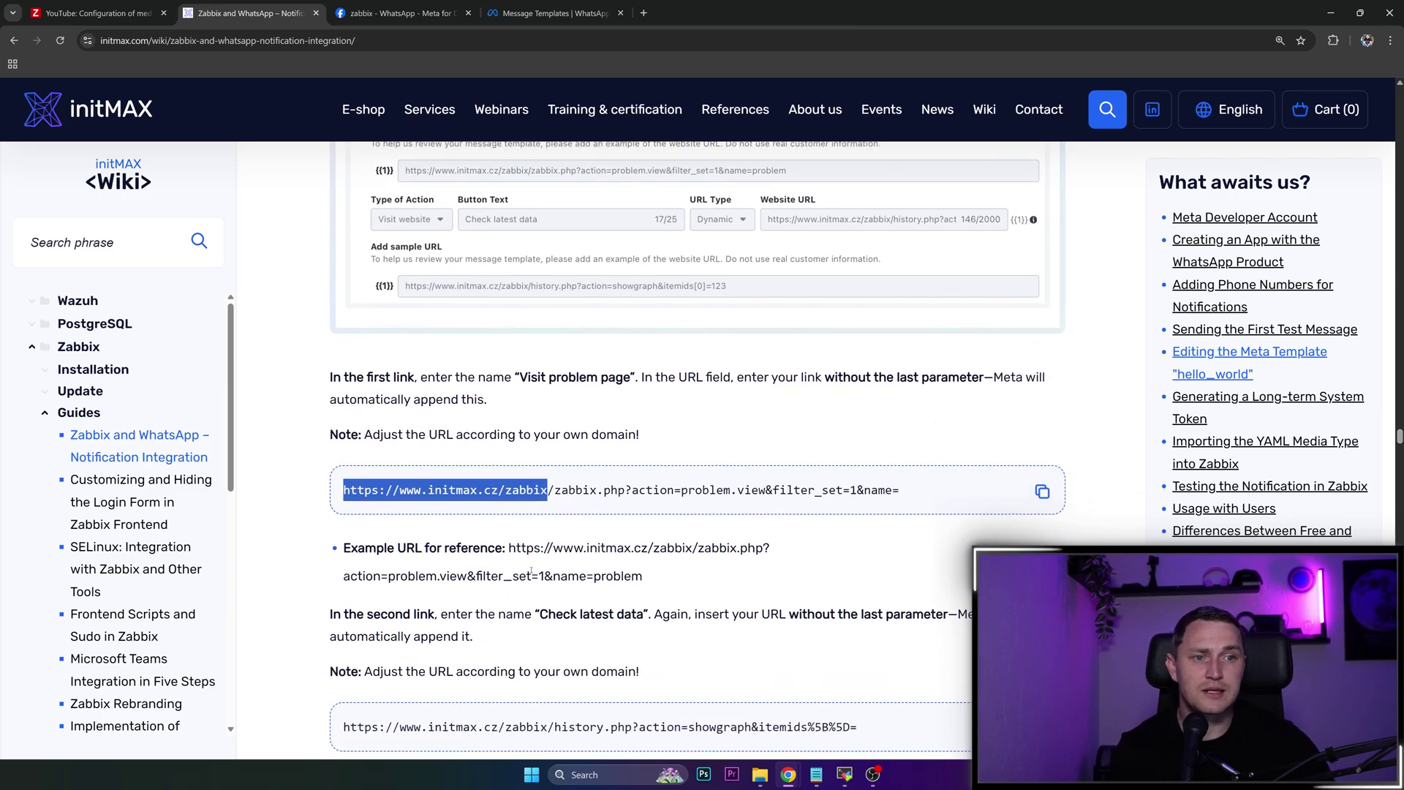
scroll(392, 552, up, 1)
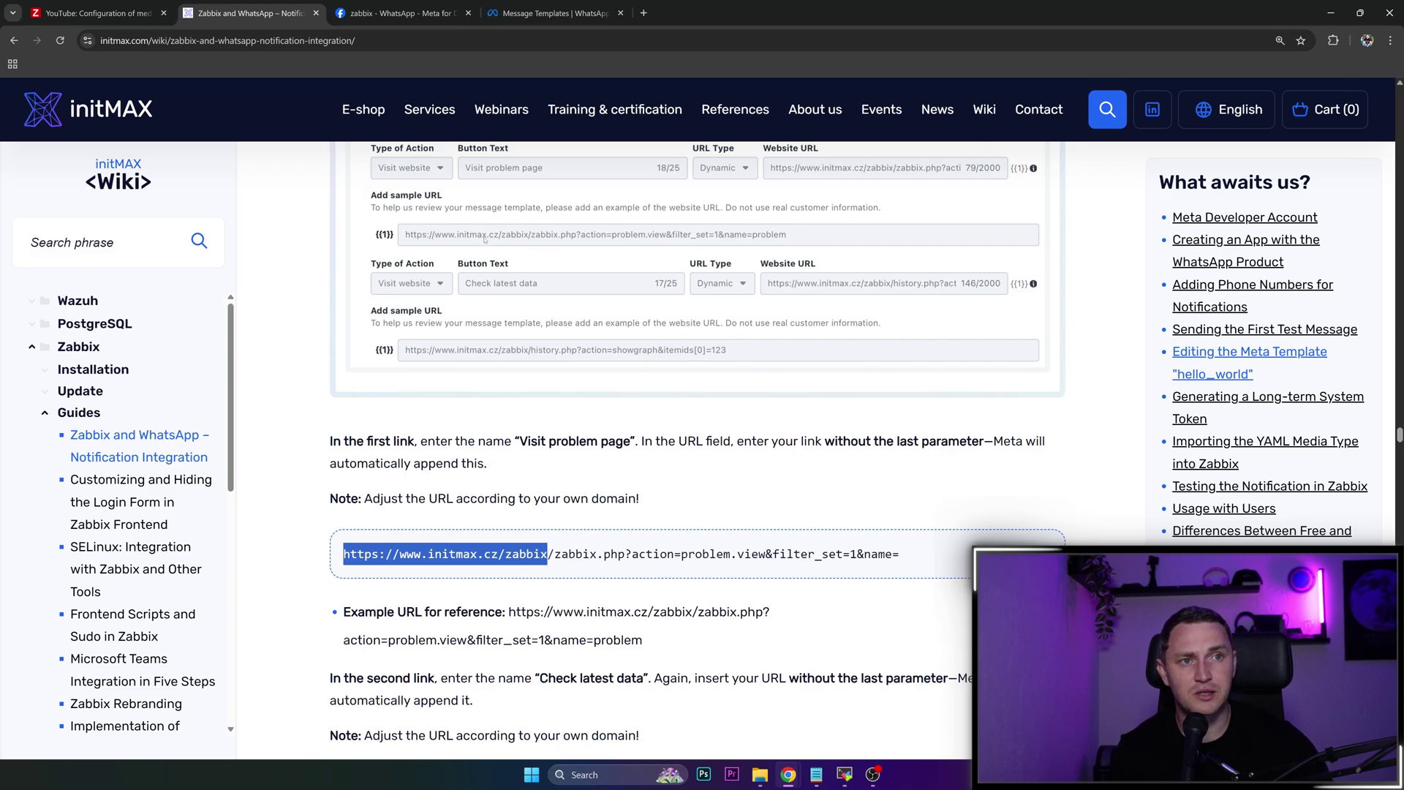
scroll(578, 650, down, 1)
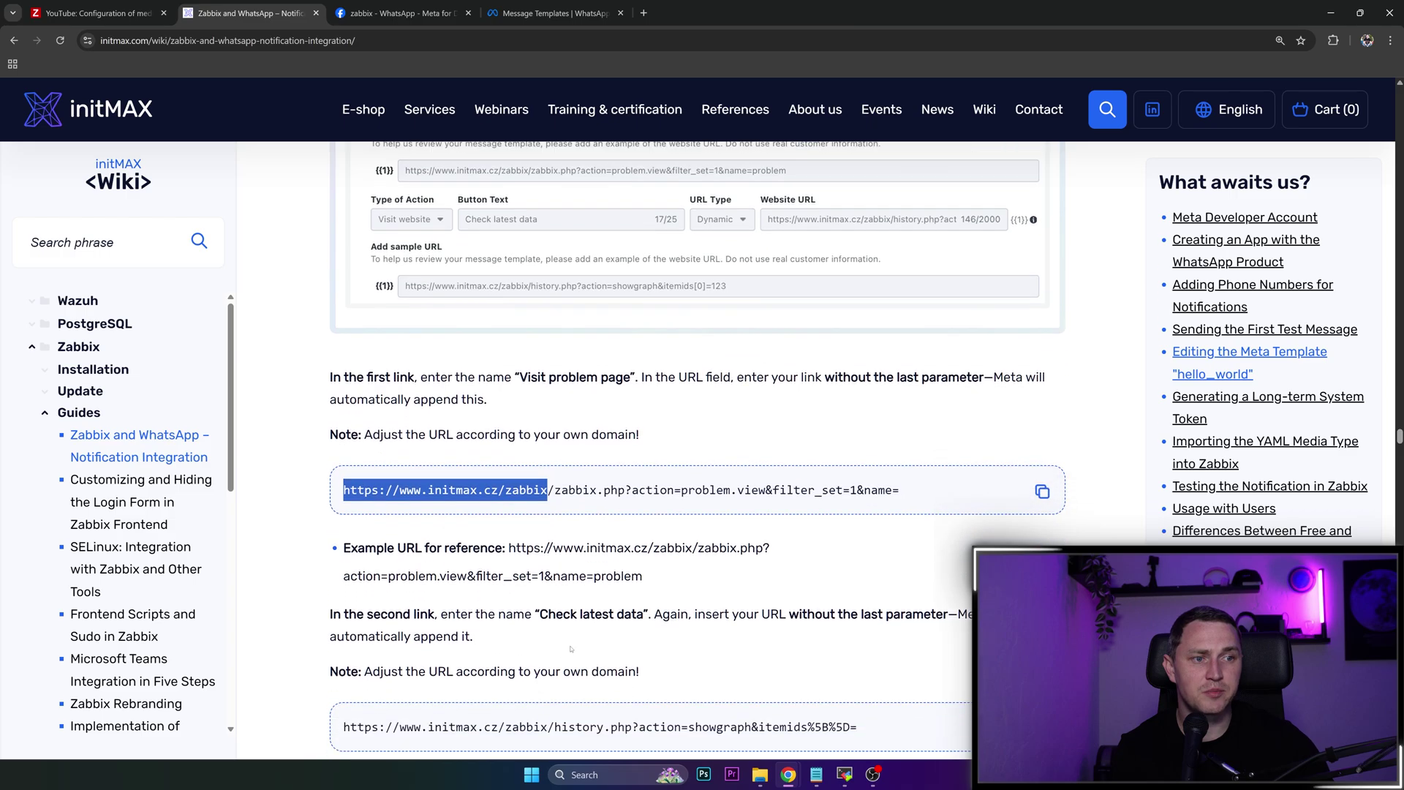
click(589, 577)
drag(594, 575, 644, 579)
click(557, 576)
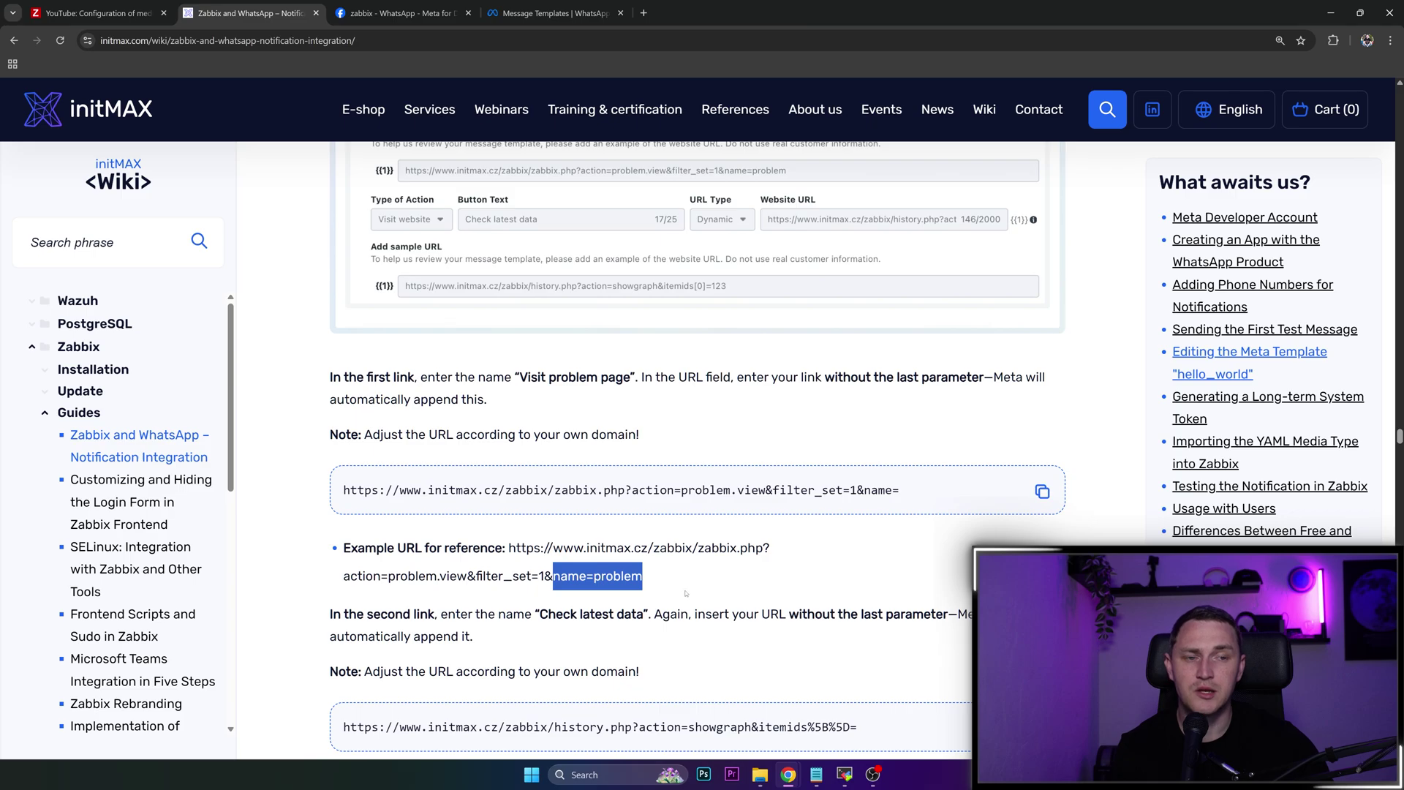
- Read the guide's instructions for the "Check latest data" link and compare them with the second button in the Buttons example
scroll(669, 556, down, 2)
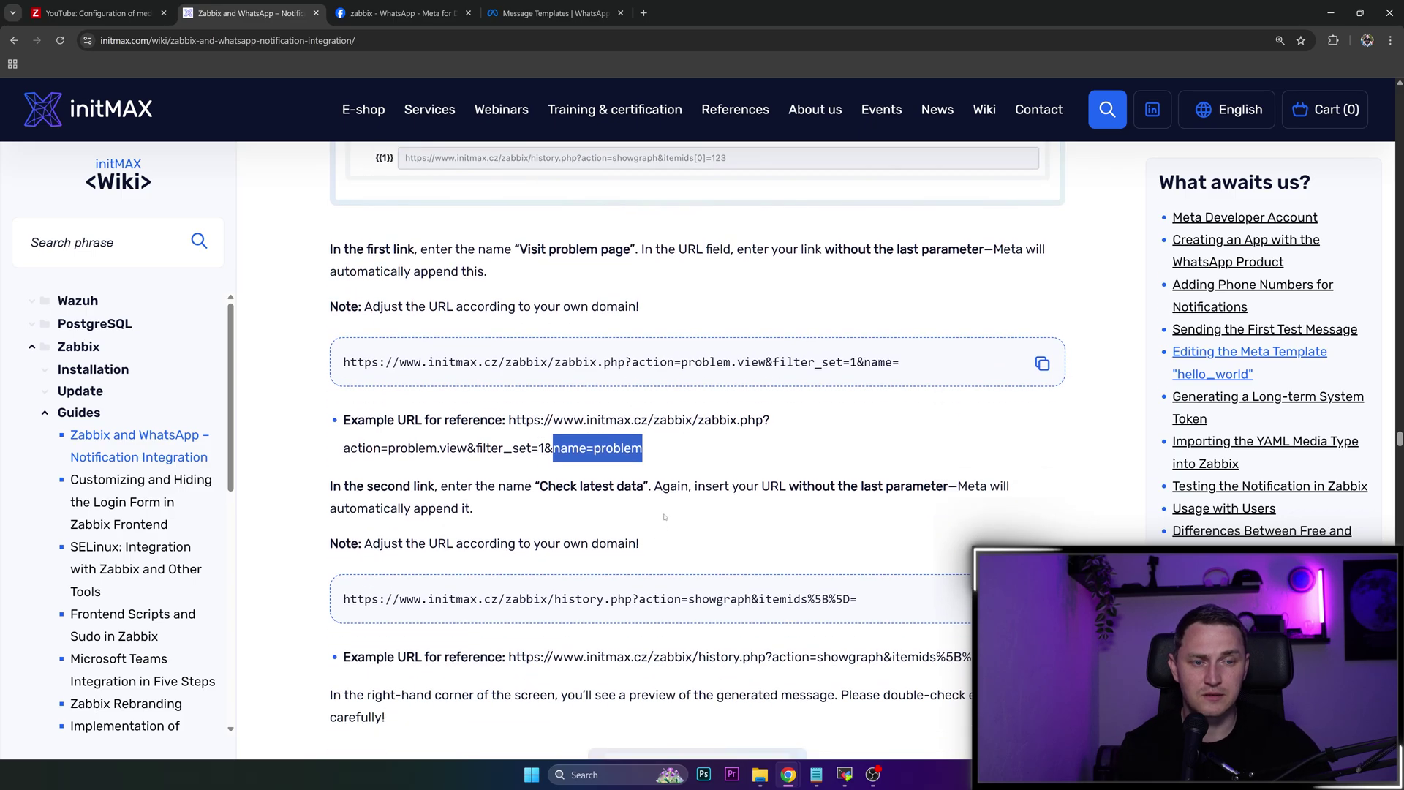
scroll(670, 536, down, 2)
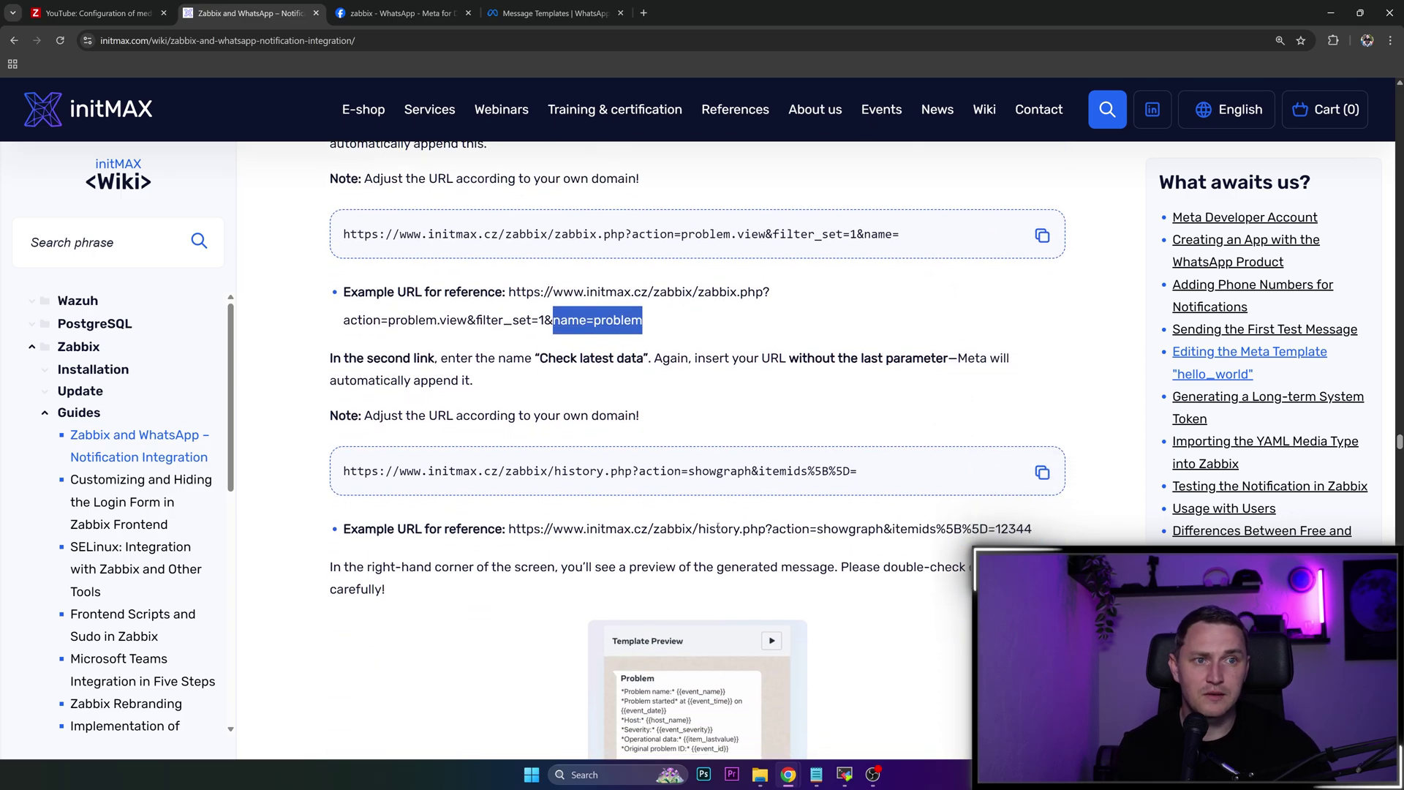
drag(344, 359, 549, 376)
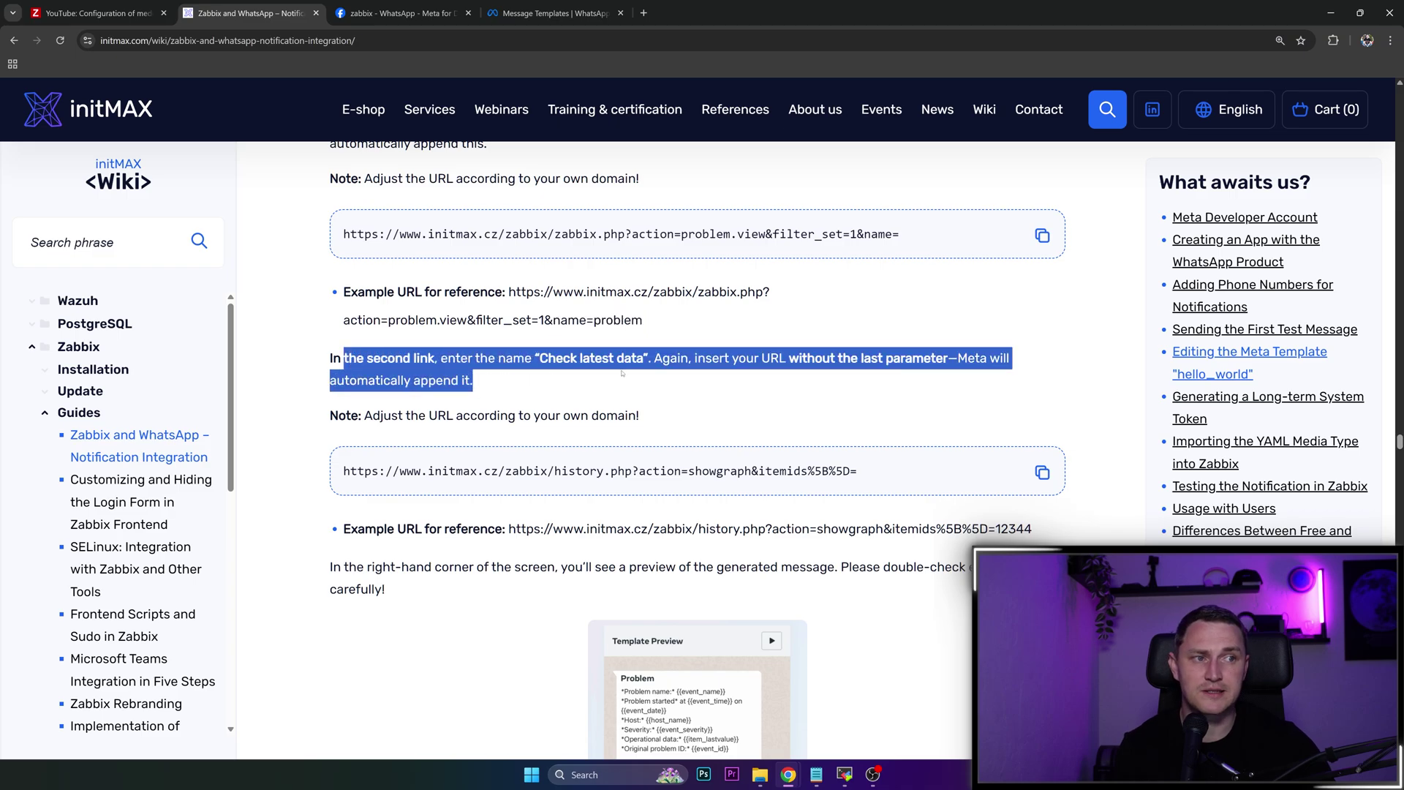
scroll(643, 399, up, 4)
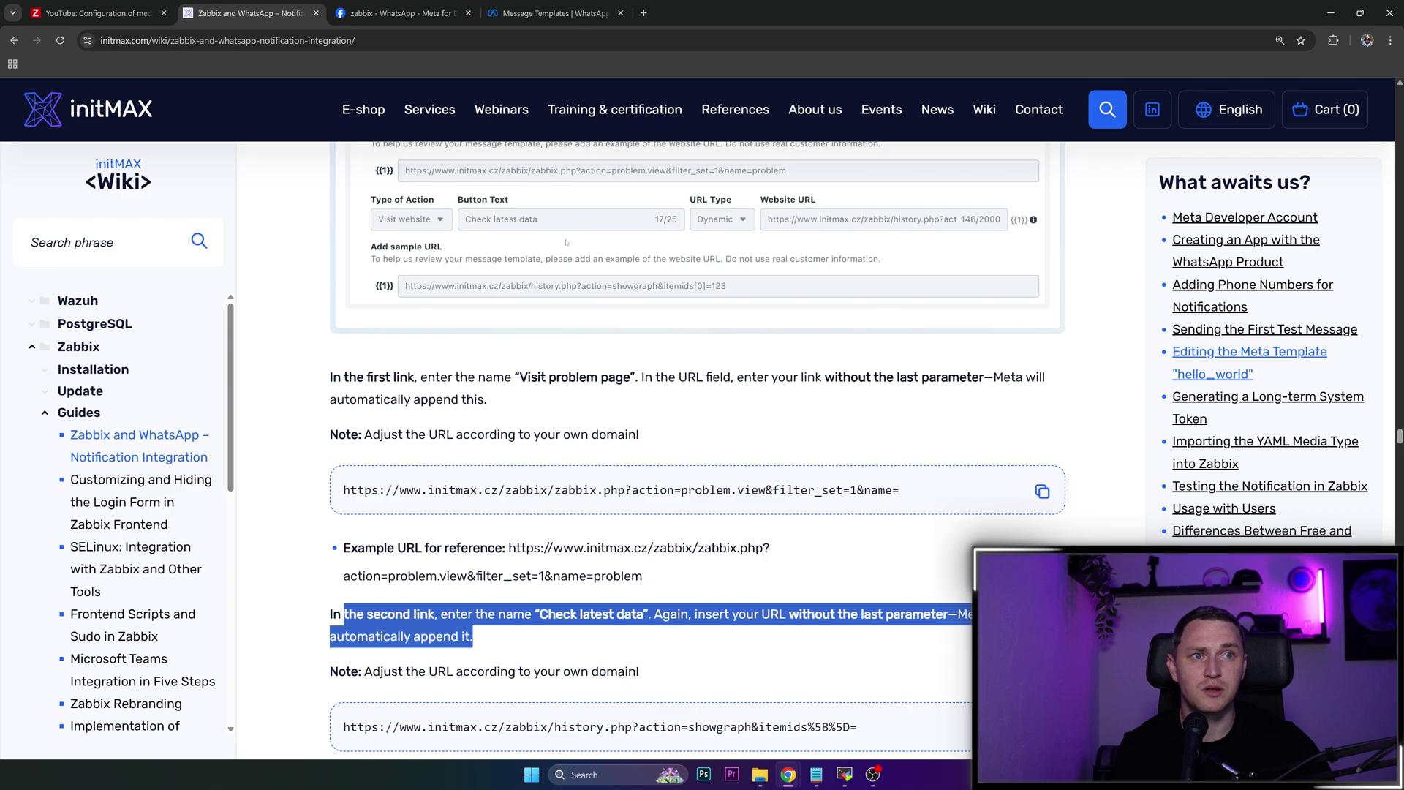
scroll(719, 353, up, 2)
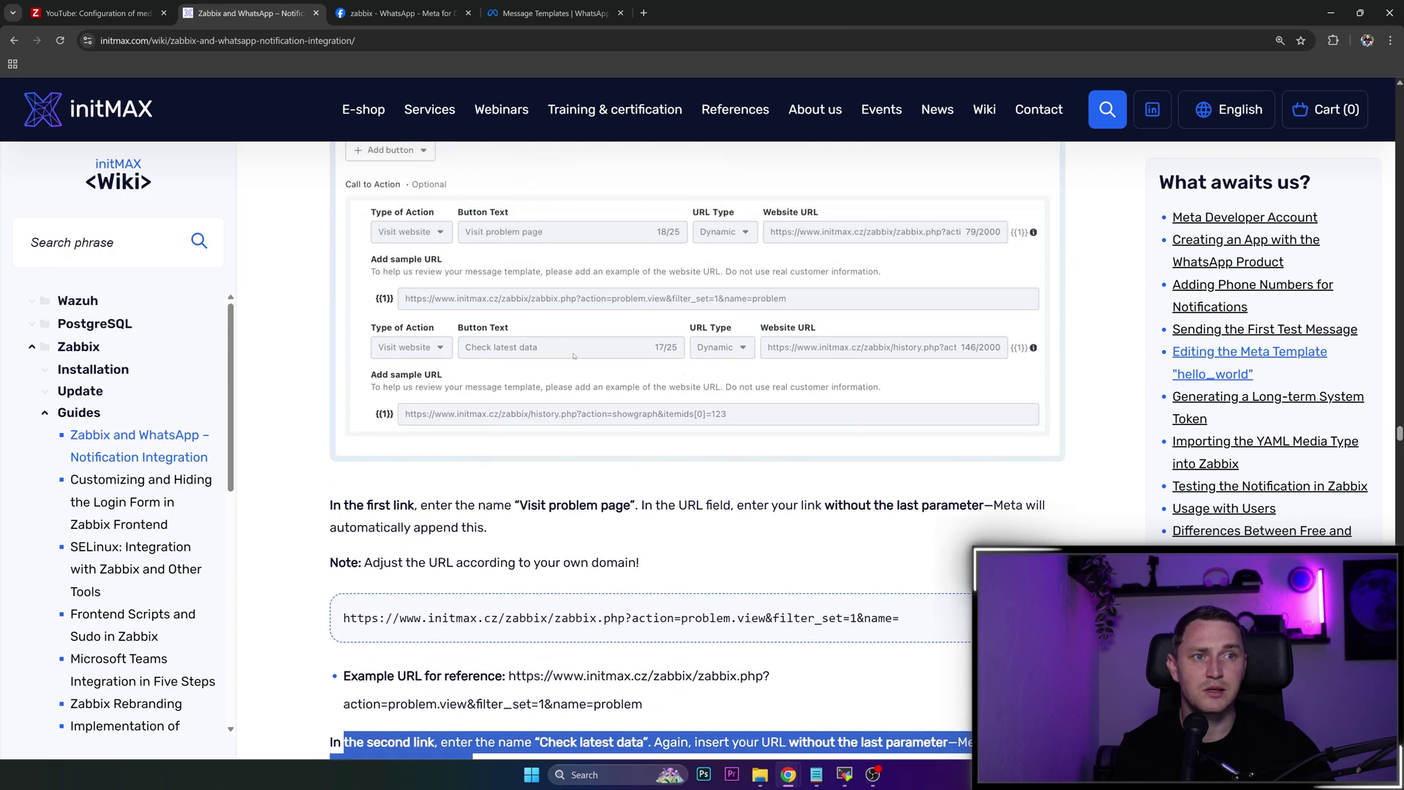
scroll(573, 368, down, 4)
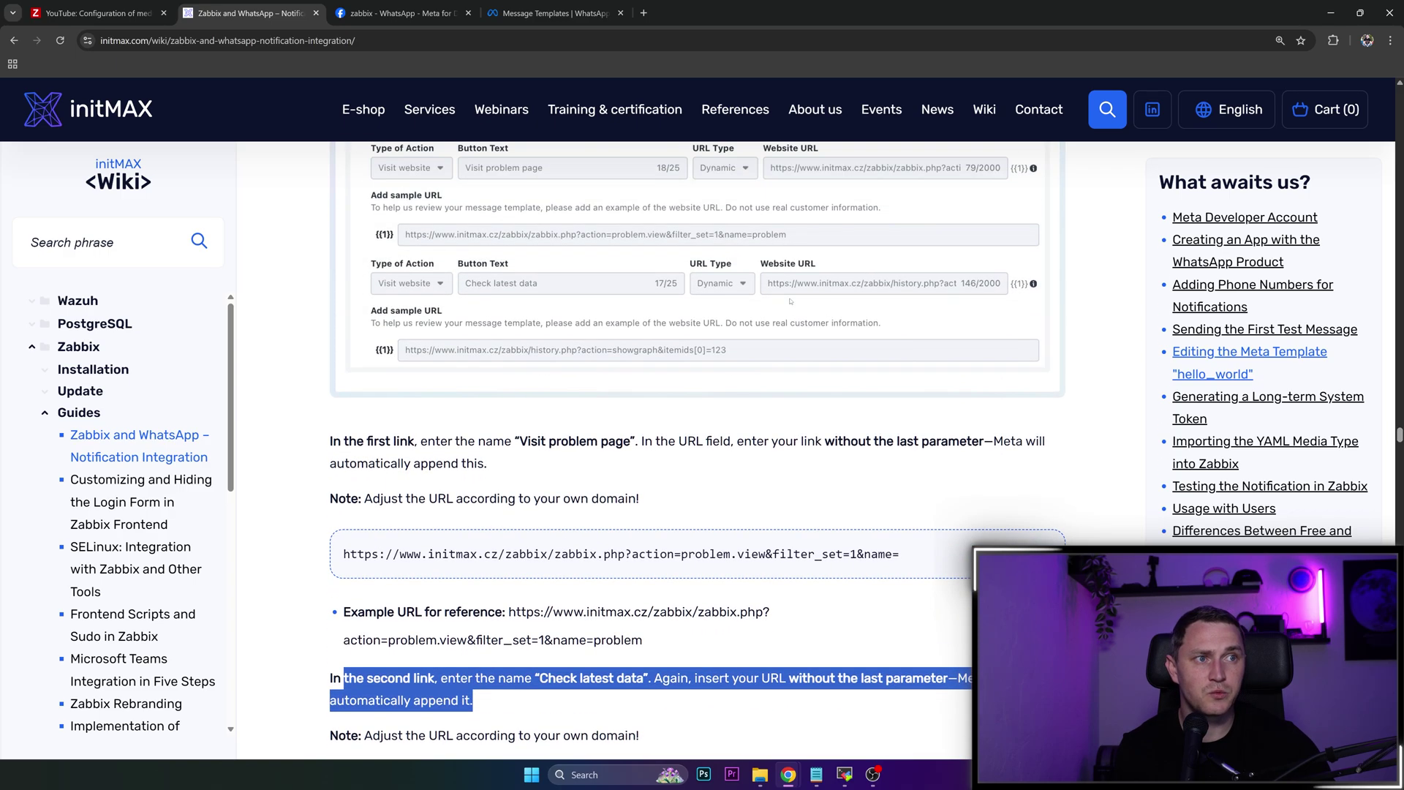
- Examine the second link's history.php URL and the itemids parameter in its example URL
scroll(614, 414, down, 1)
click(593, 558)
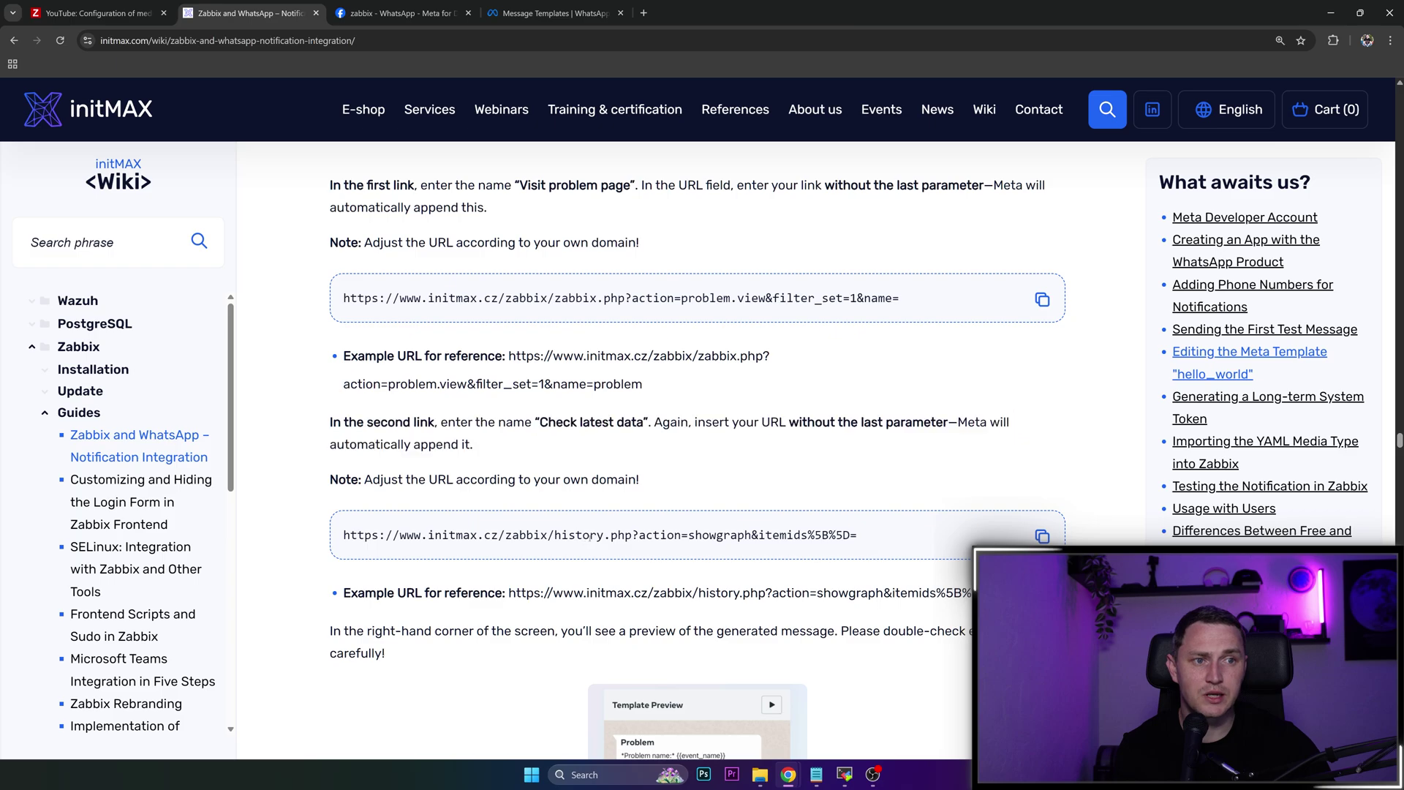
double_click(579, 536)
drag(820, 535, 844, 535)
scroll(701, 461, down, 2)
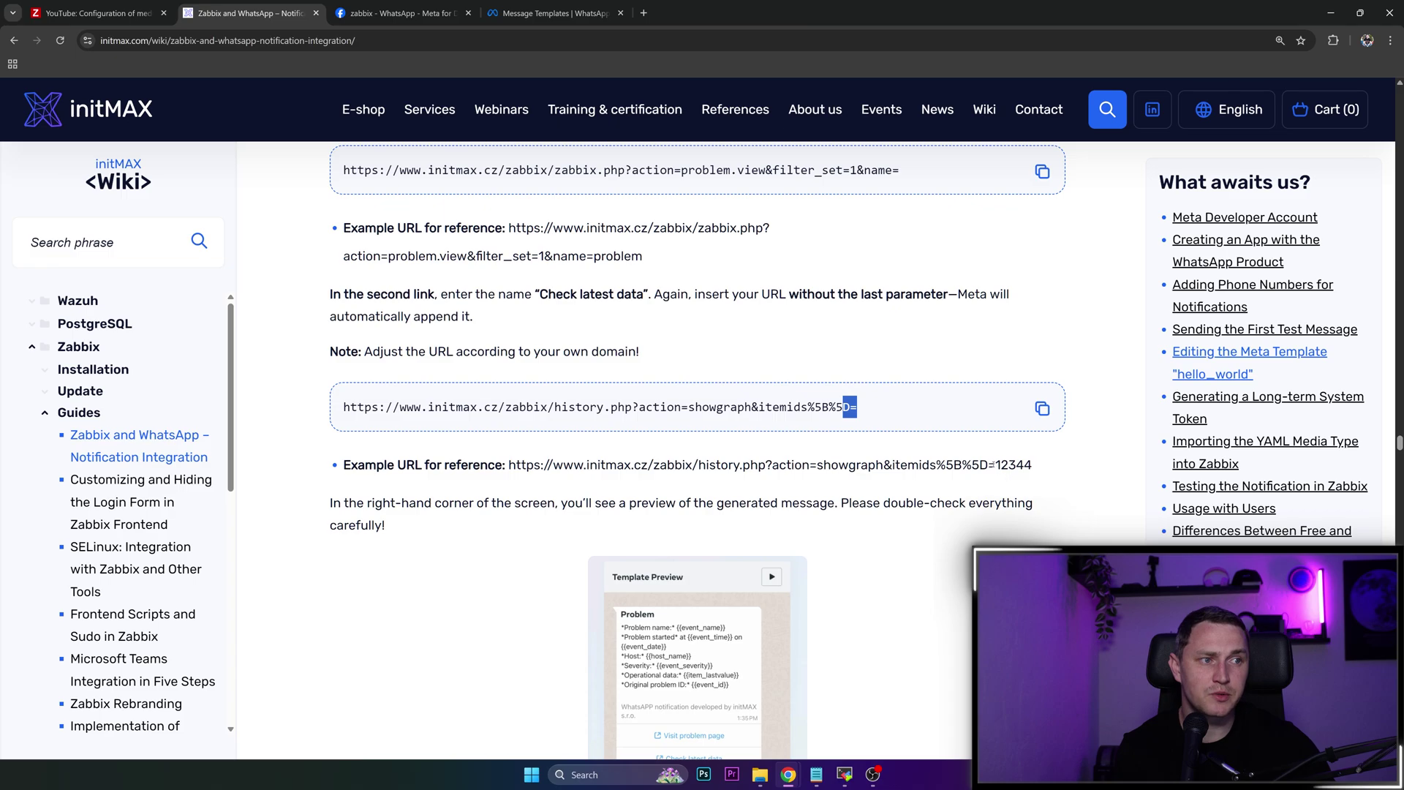
drag(996, 465, 1047, 473)
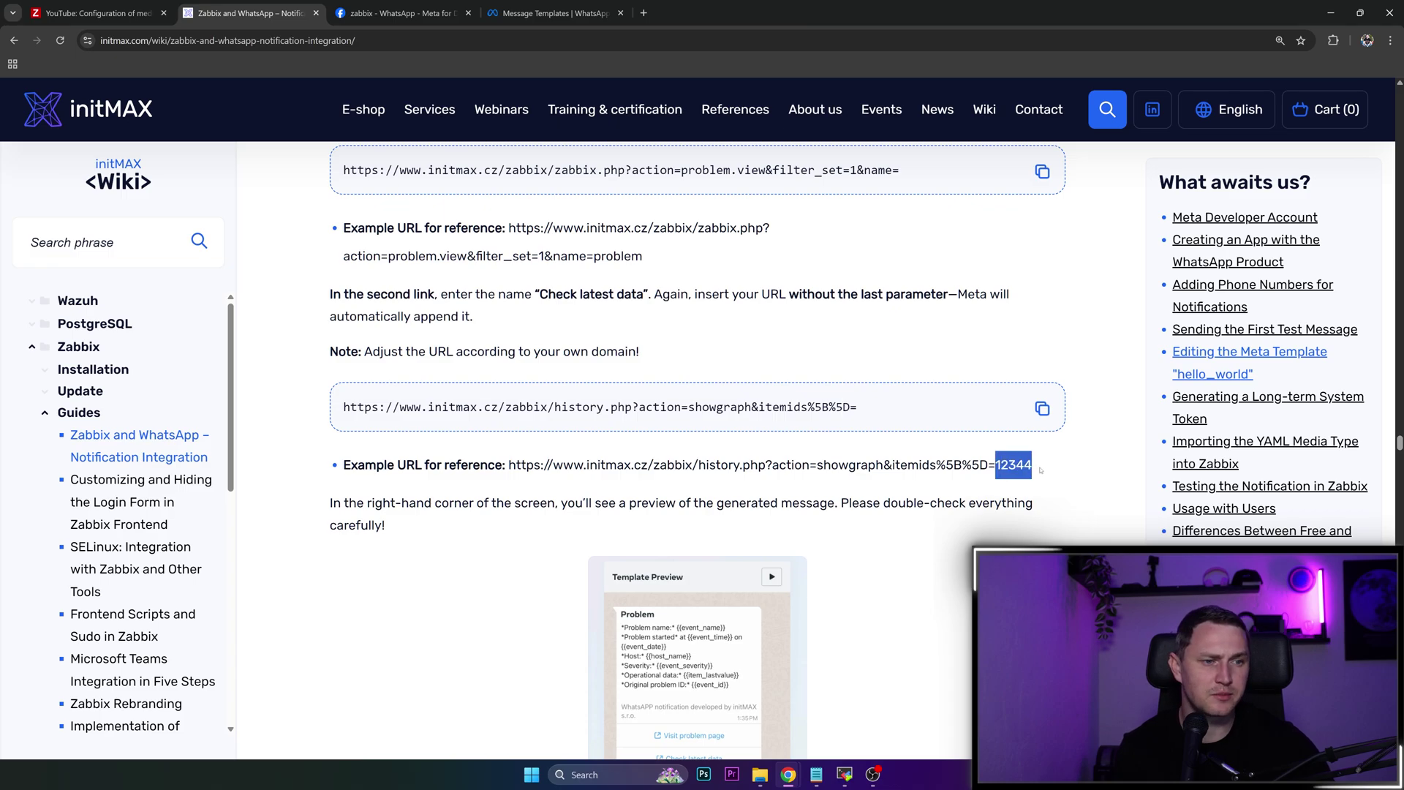
drag(923, 464, 900, 465)
- Review the guide's template preview and its instructions on saving the template and the 24-hour editing limit
scroll(817, 468, down, 3)
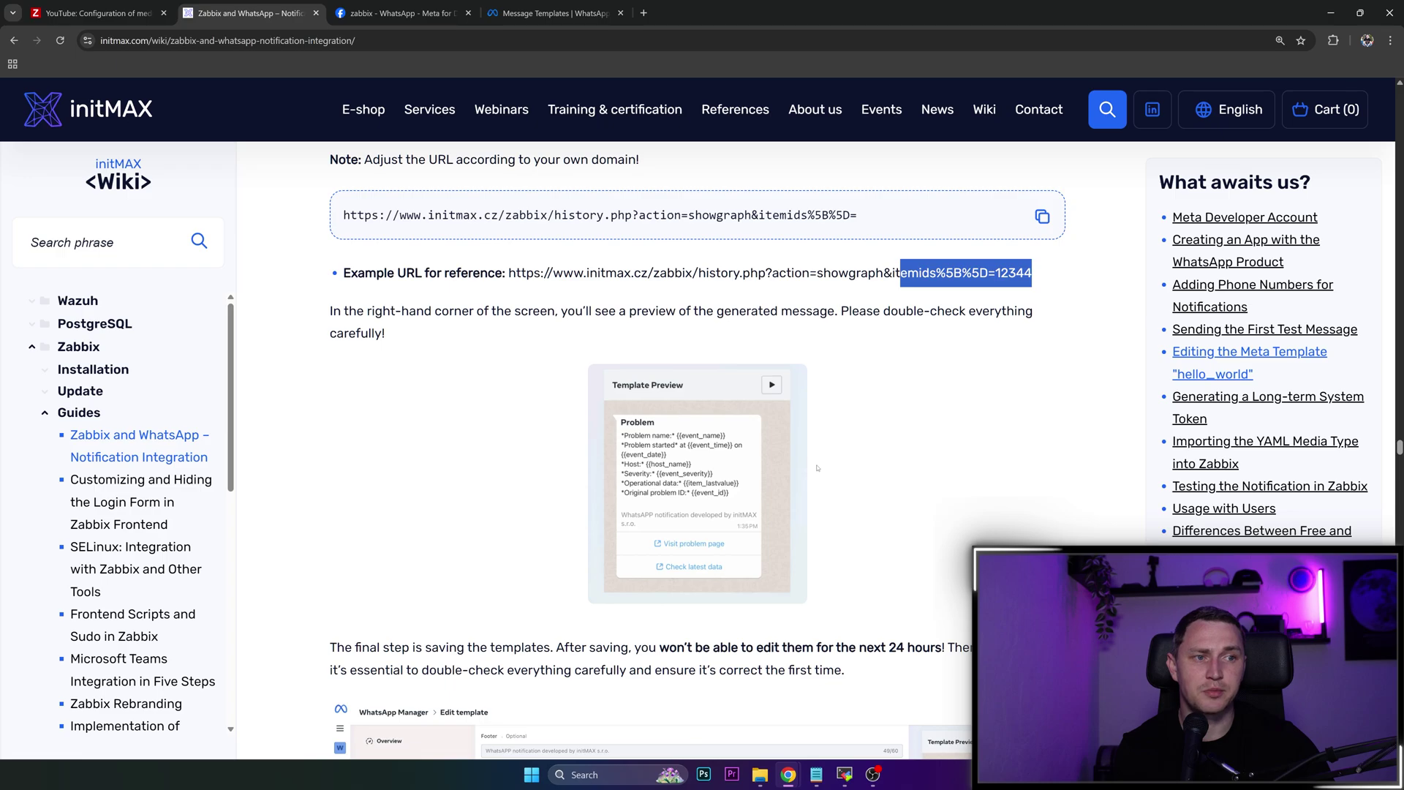
scroll(818, 468, down, 3)
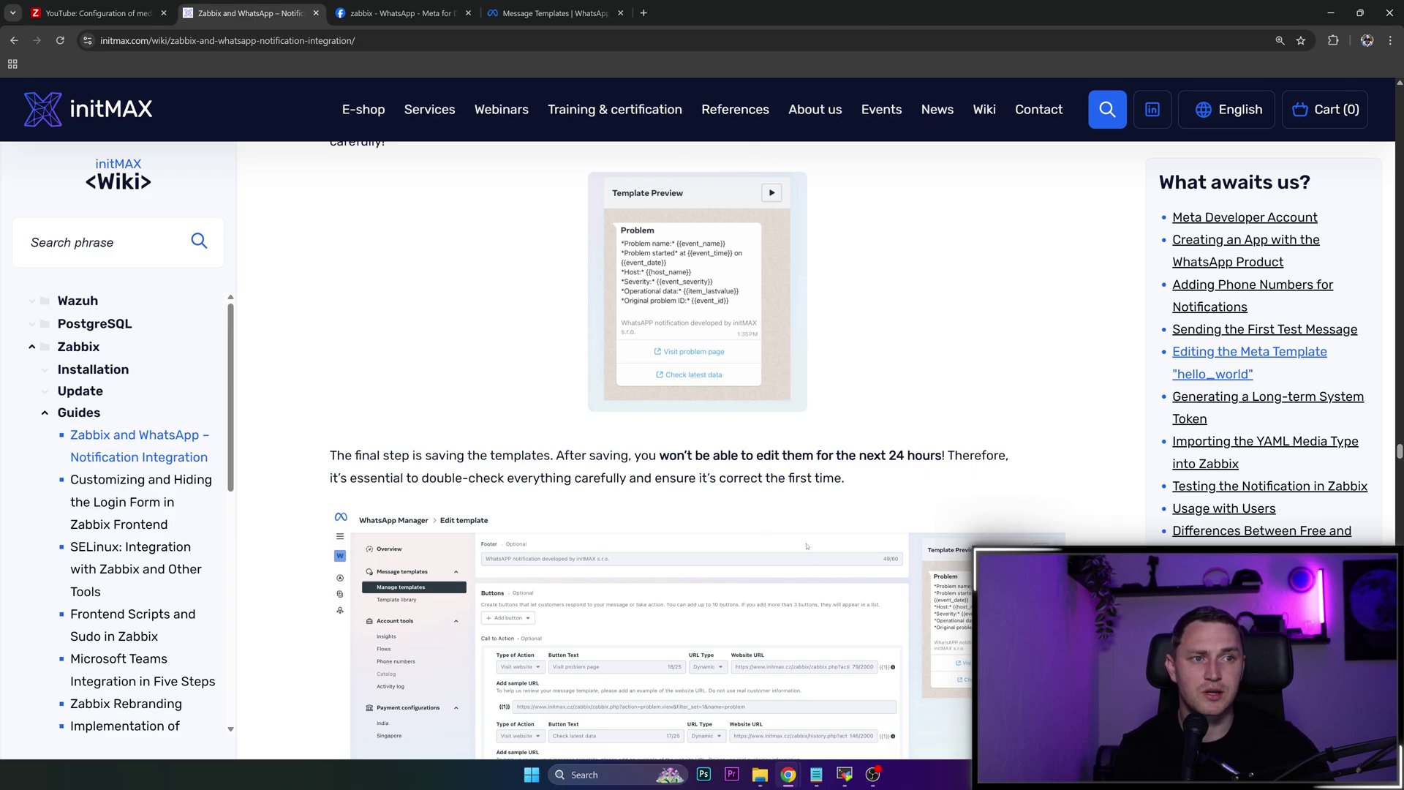
scroll(871, 549, down, 4)
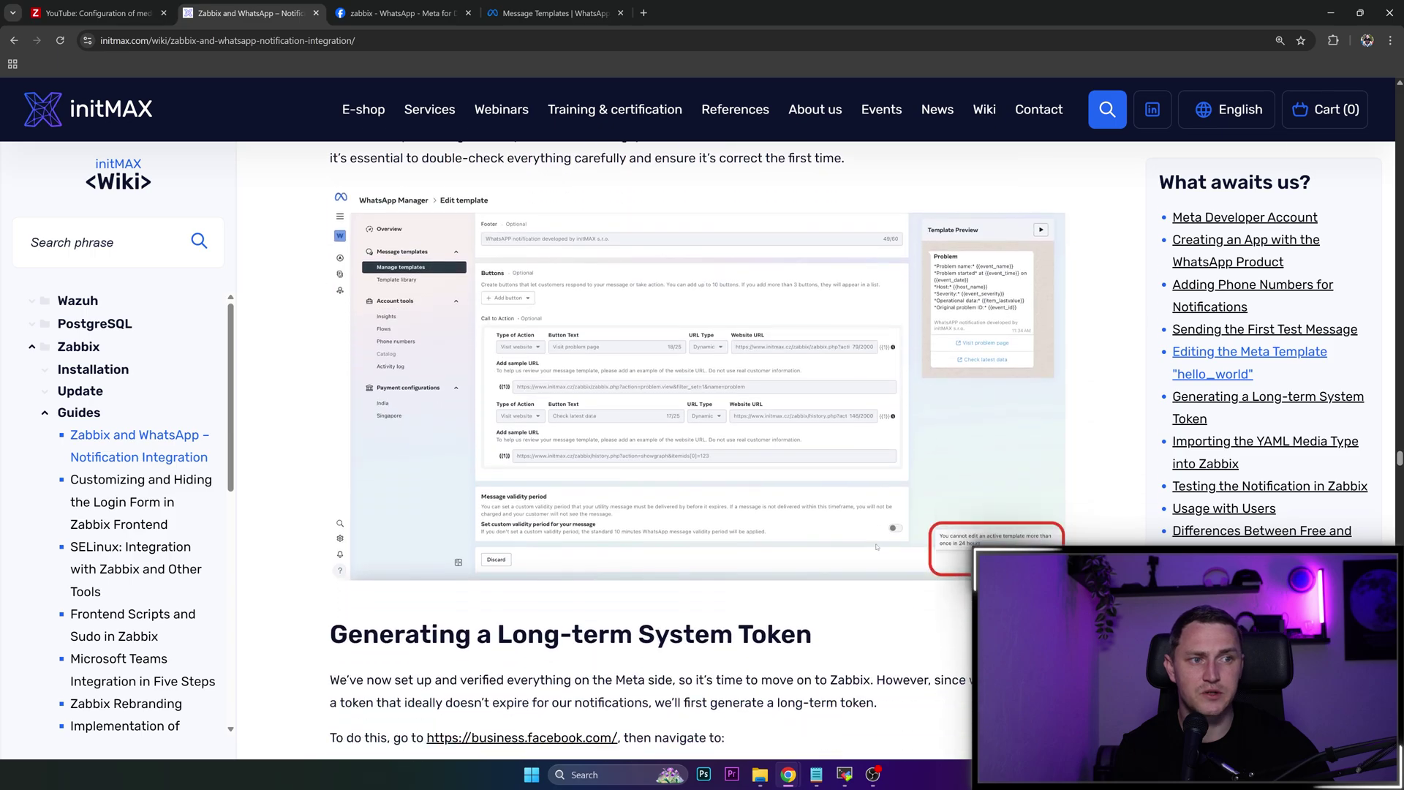
scroll(1035, 393, down, 3)
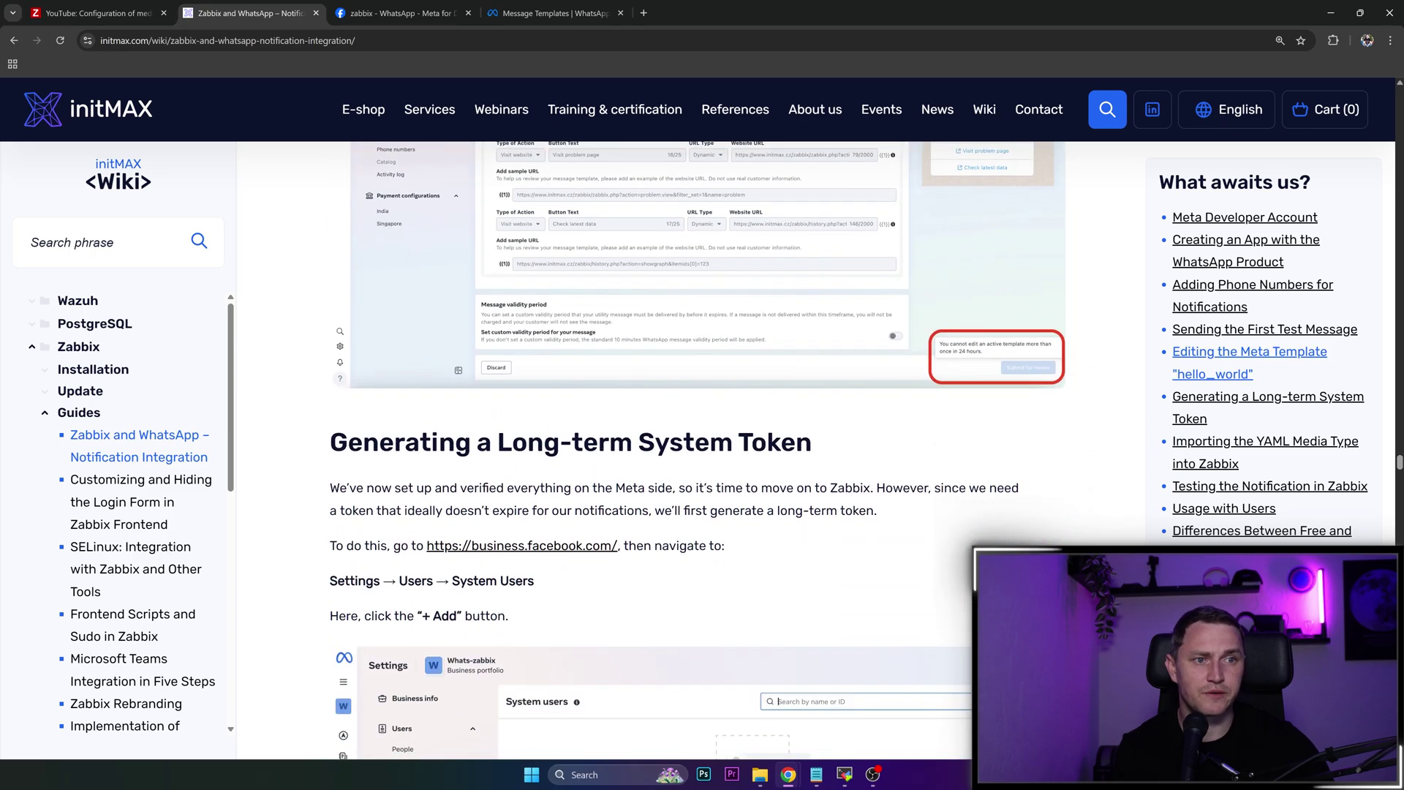
scroll(1035, 393, up, 1)
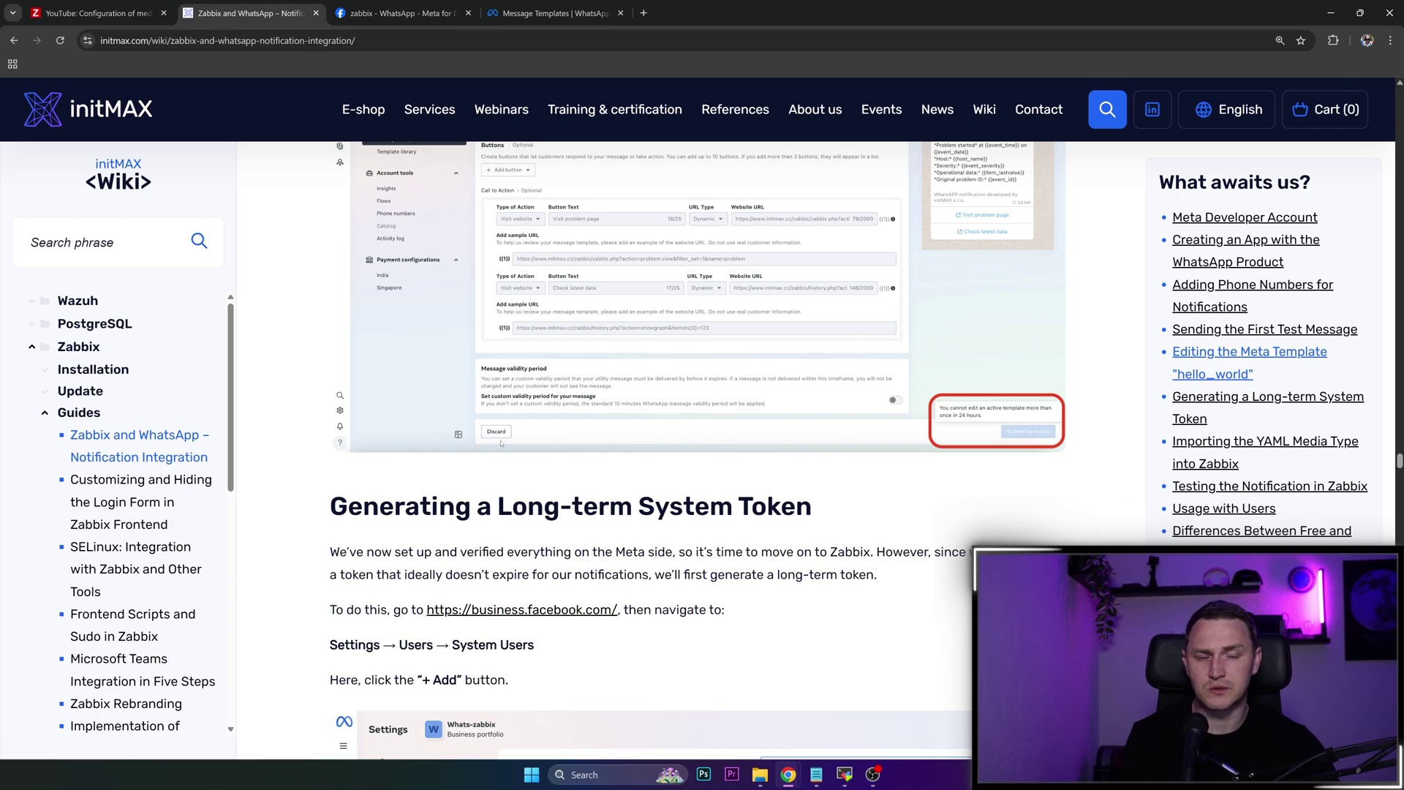
- Read where the "Generating a Long-term System Token" section says to add a system user in the Meta business settings
scroll(583, 434, down, 1)
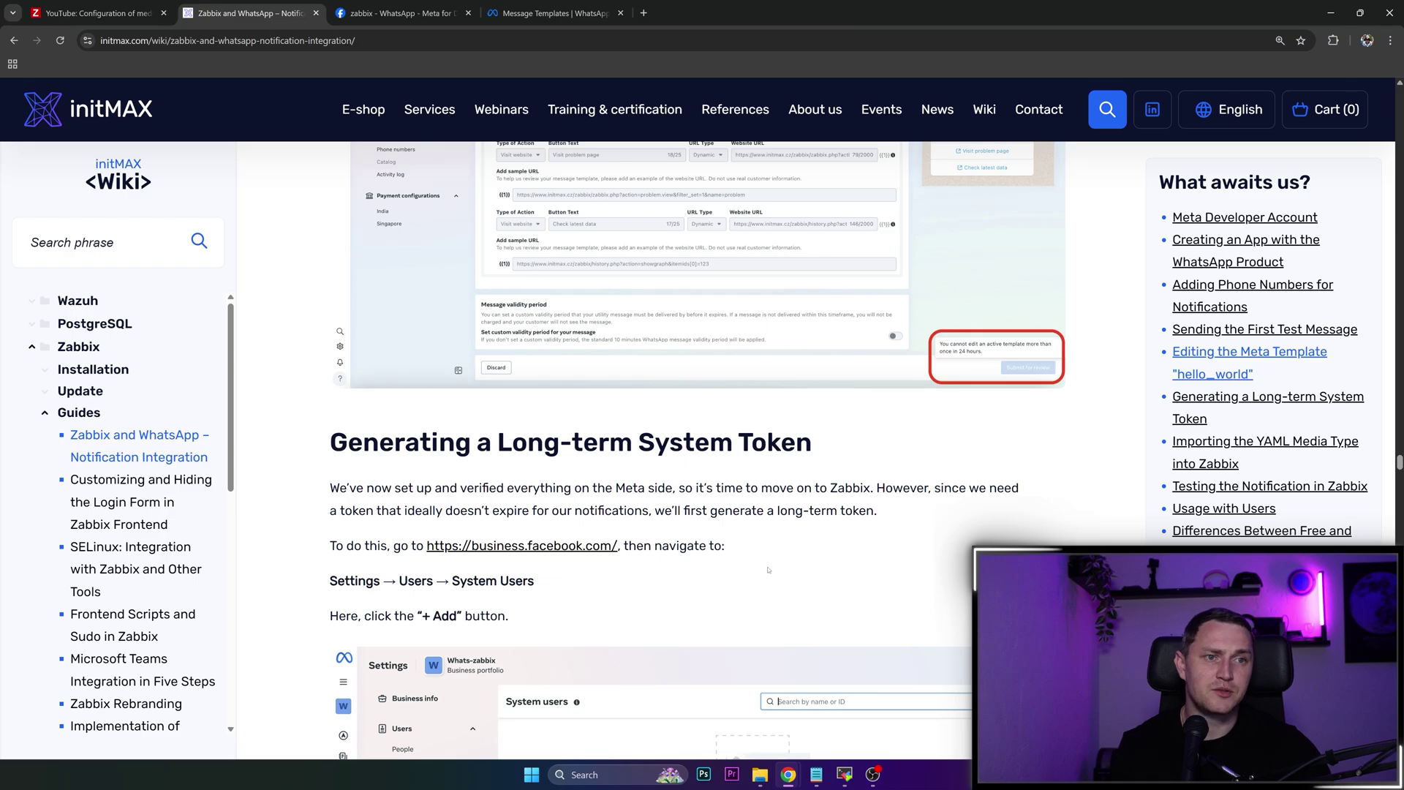
scroll(768, 570, down, 4)
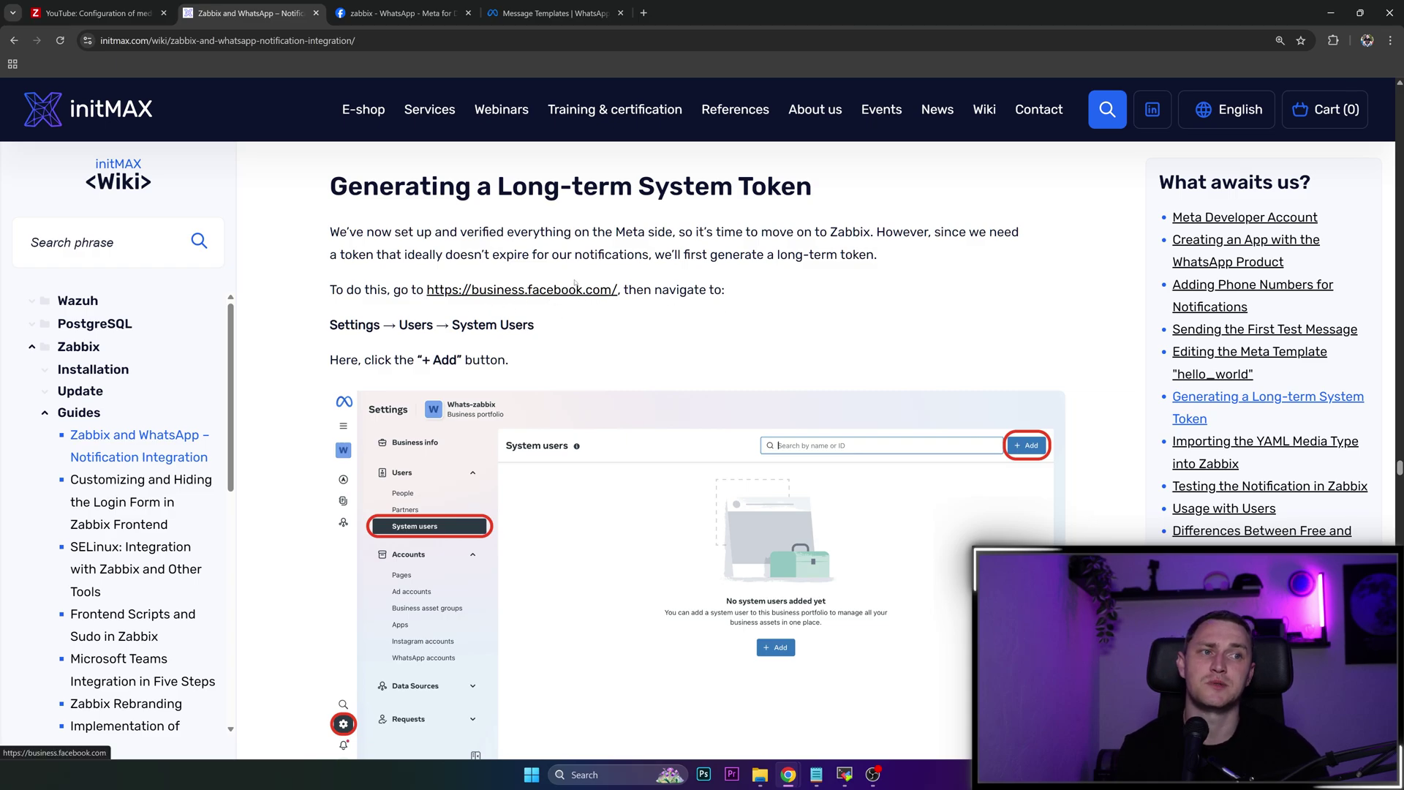
scroll(349, 392, down, 2)
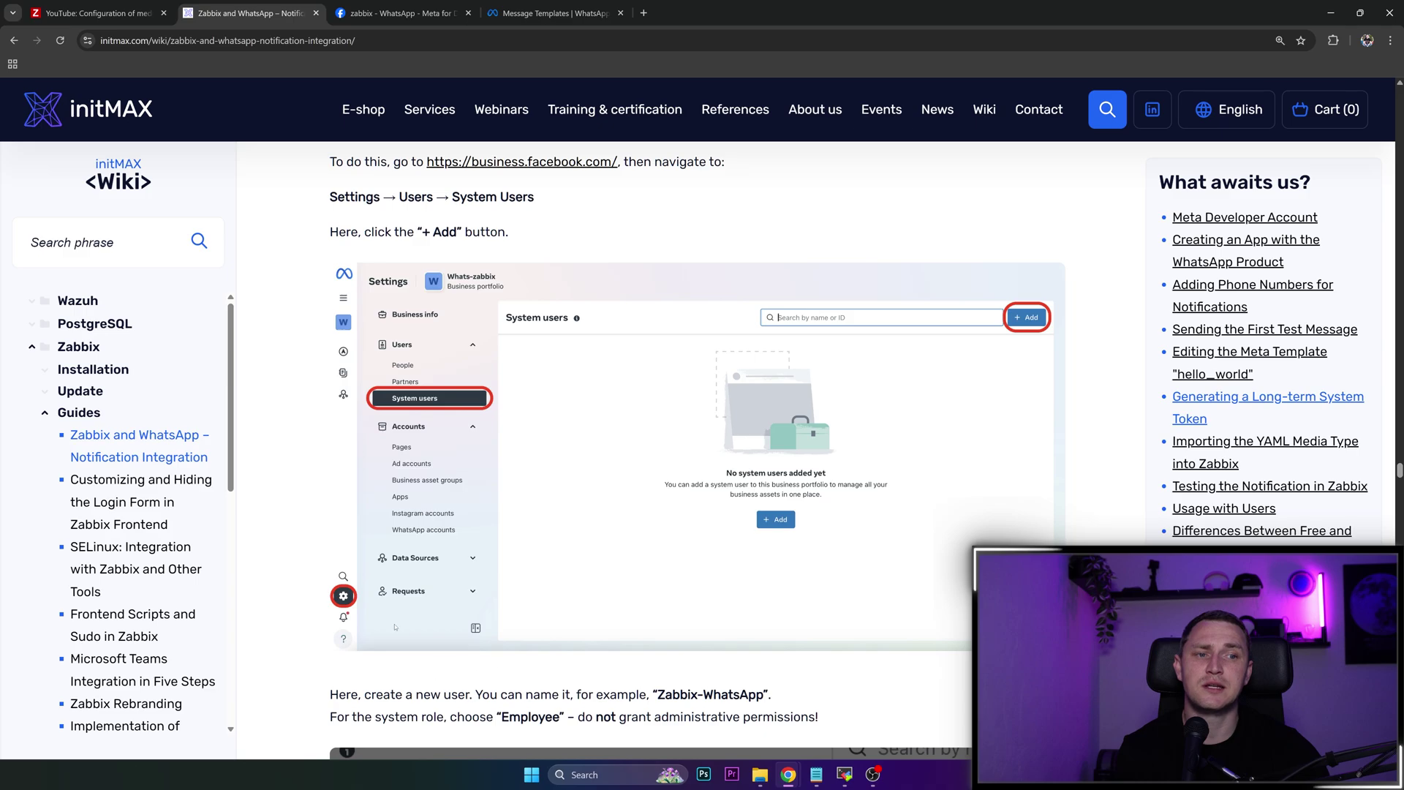
scroll(530, 511, up, 2)
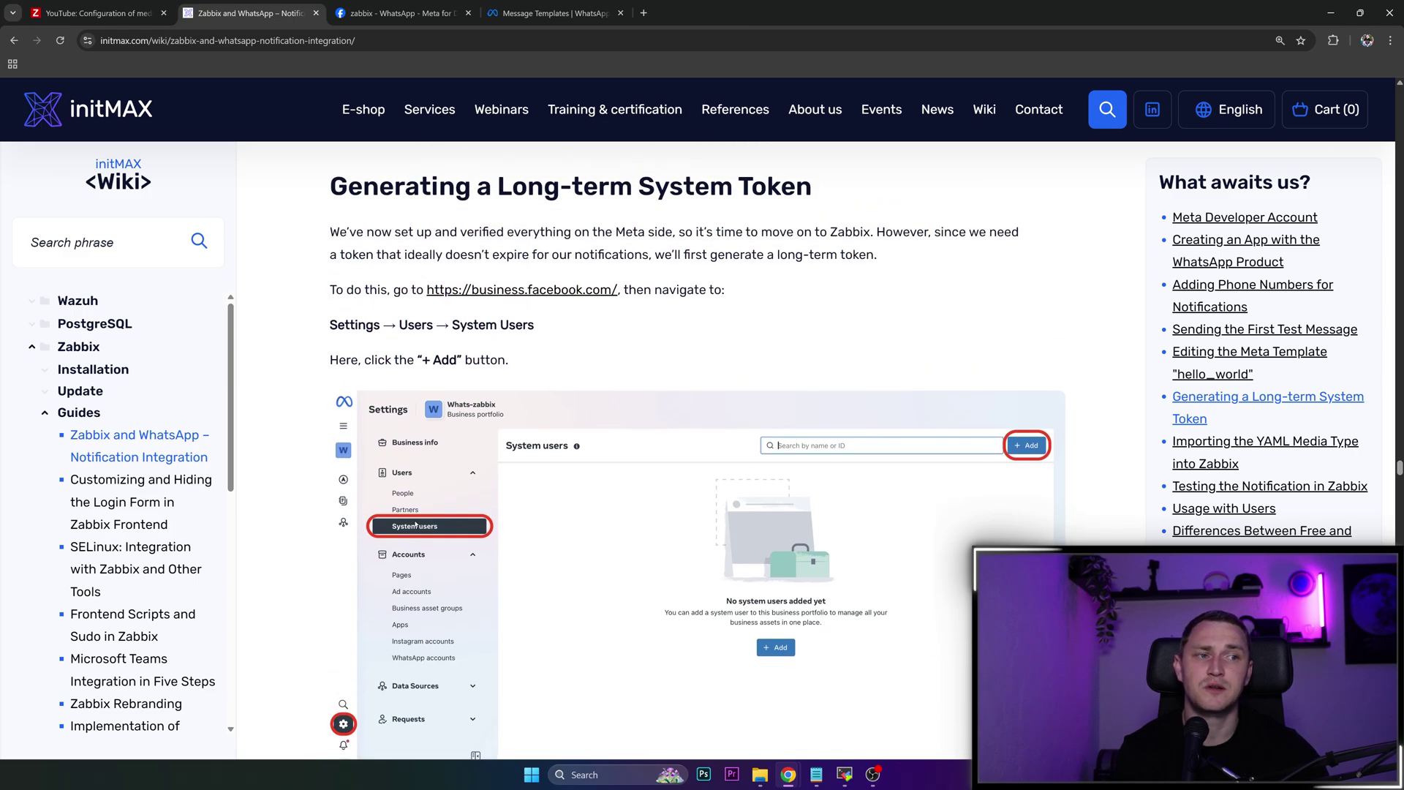
- Read the guide's instructions for creating the system user, including the example name "Zabbix-WhatsApp" and the Employee role
scroll(745, 415, down, 8)
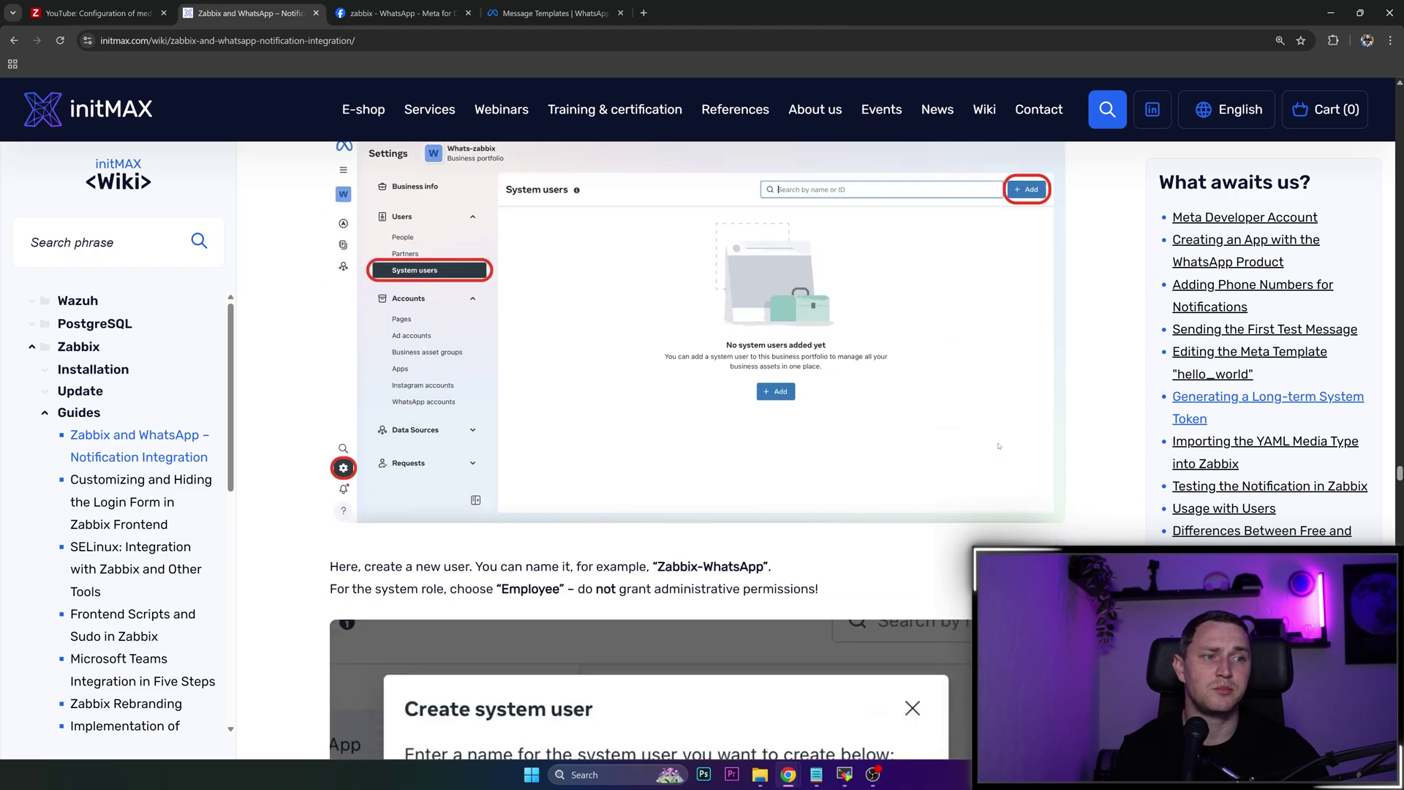
scroll(730, 367, down, 1)
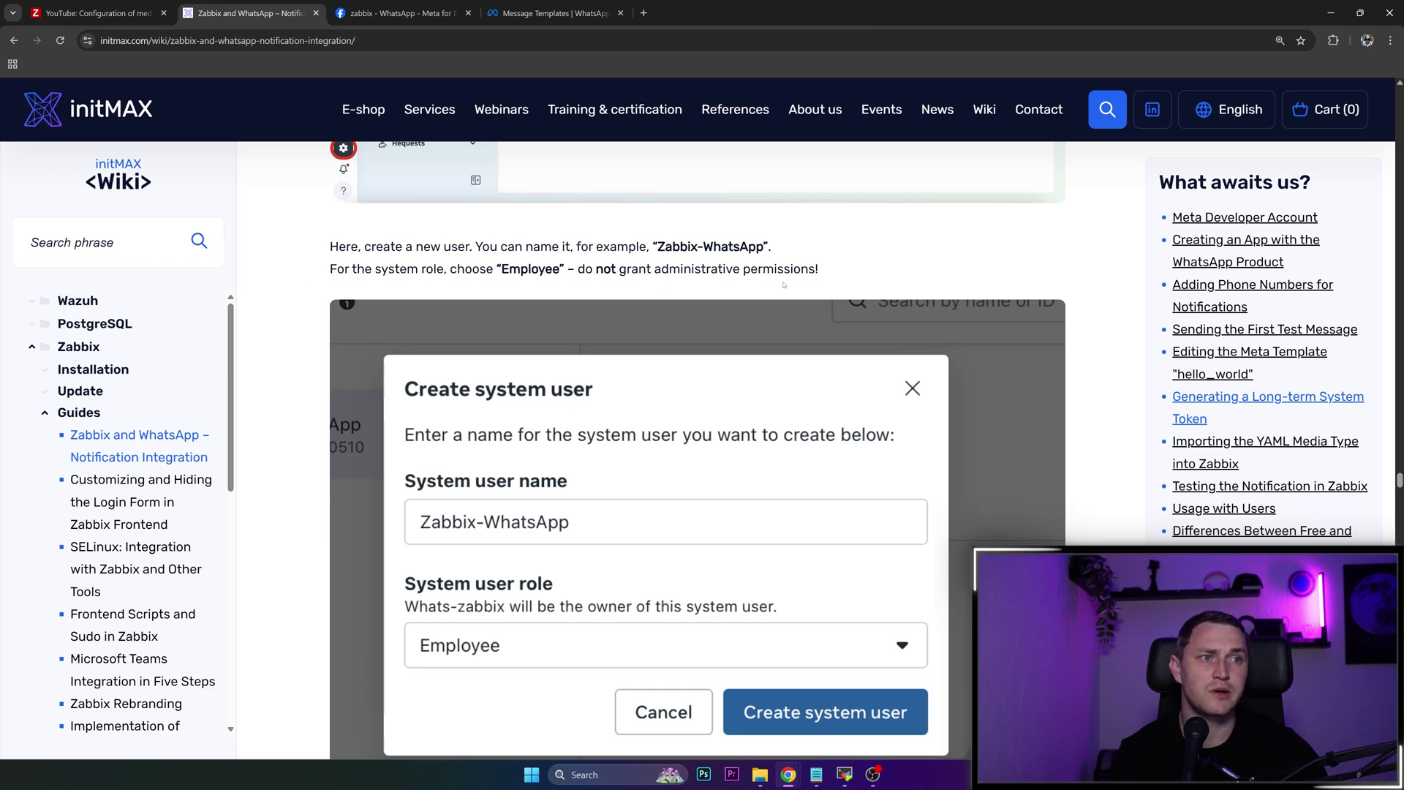
scroll(784, 288, down, 1)
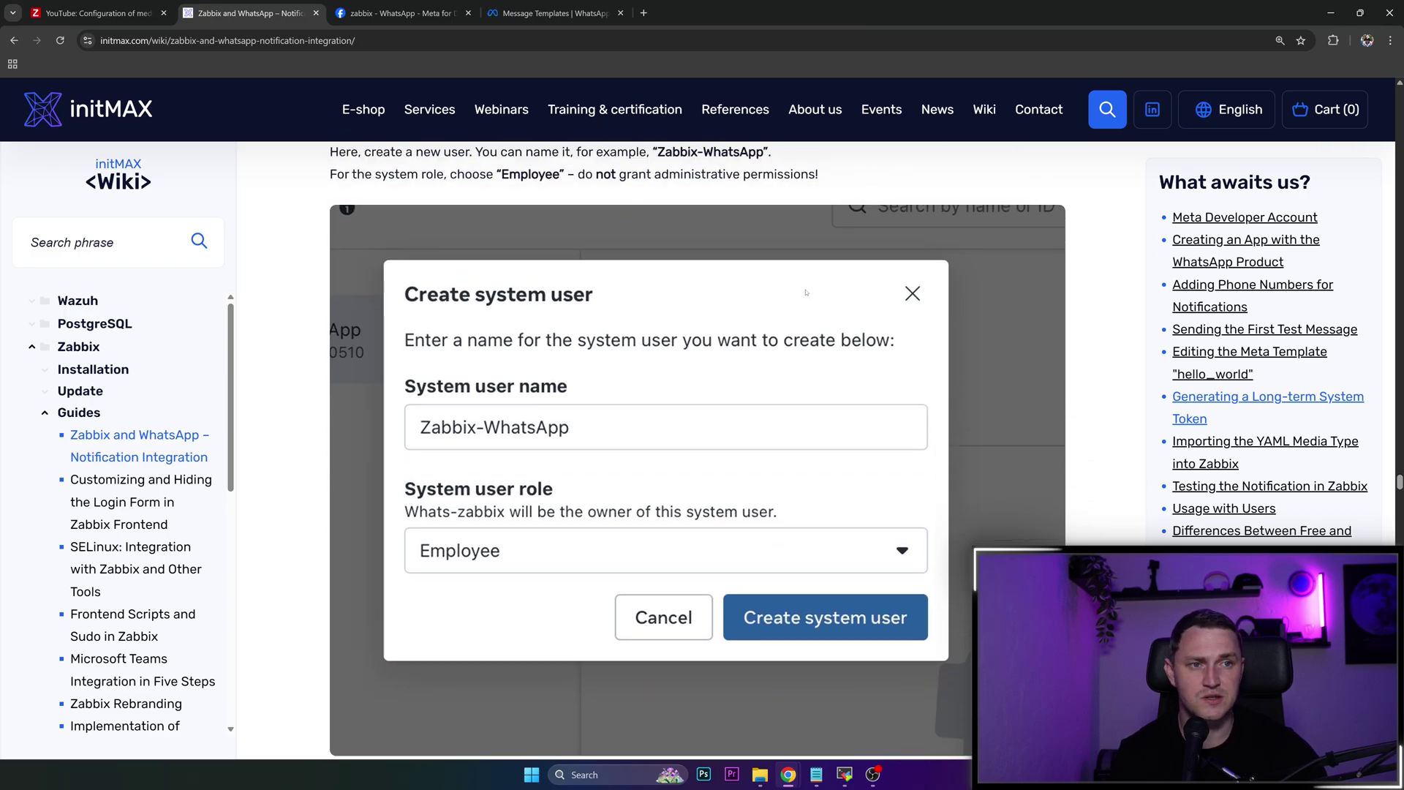
scroll(789, 291, up, 1)
- Read how the guide assigns app permissions to the system user, including the Manage app full-control setting
scroll(804, 296, down, 5)
scroll(812, 297, down, 2)
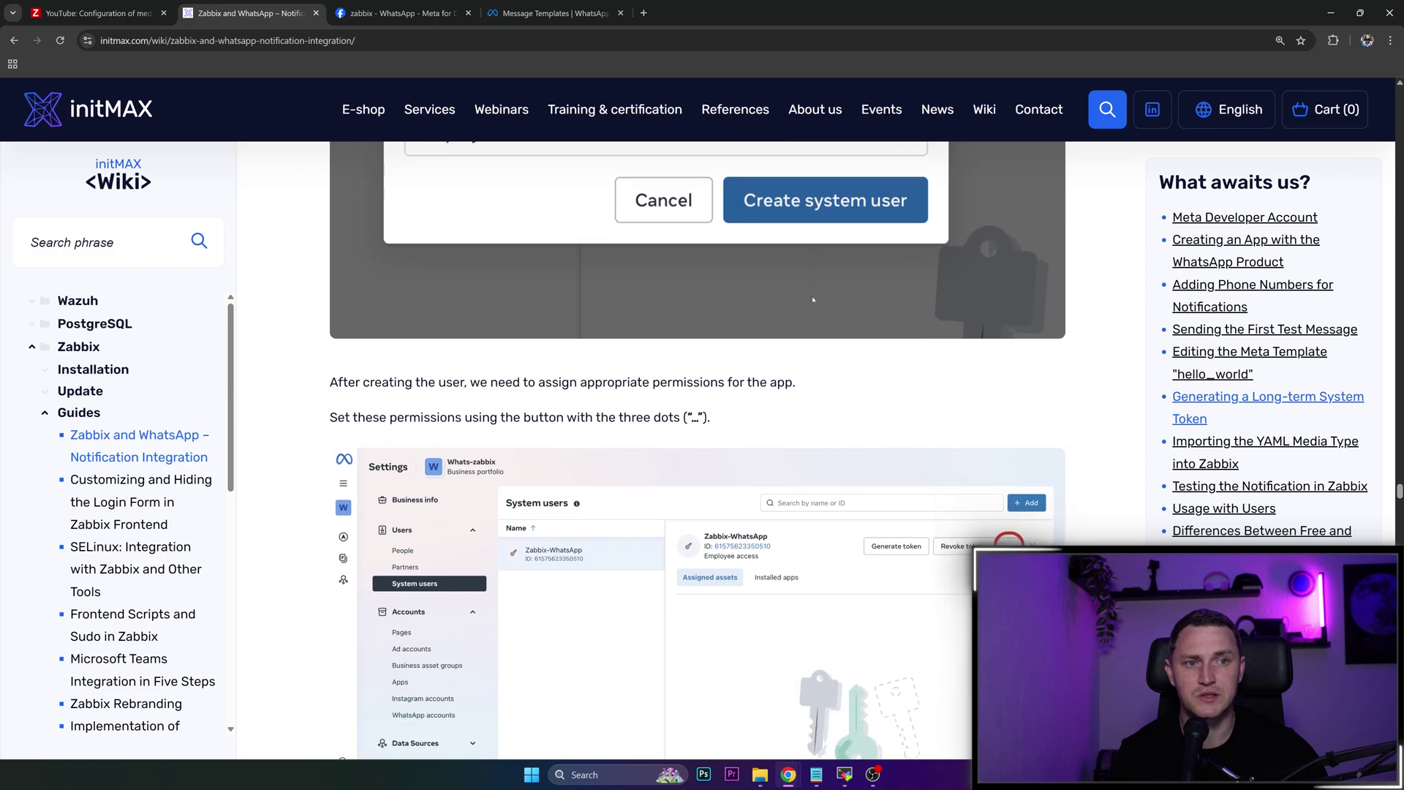
scroll(585, 406, down, 1)
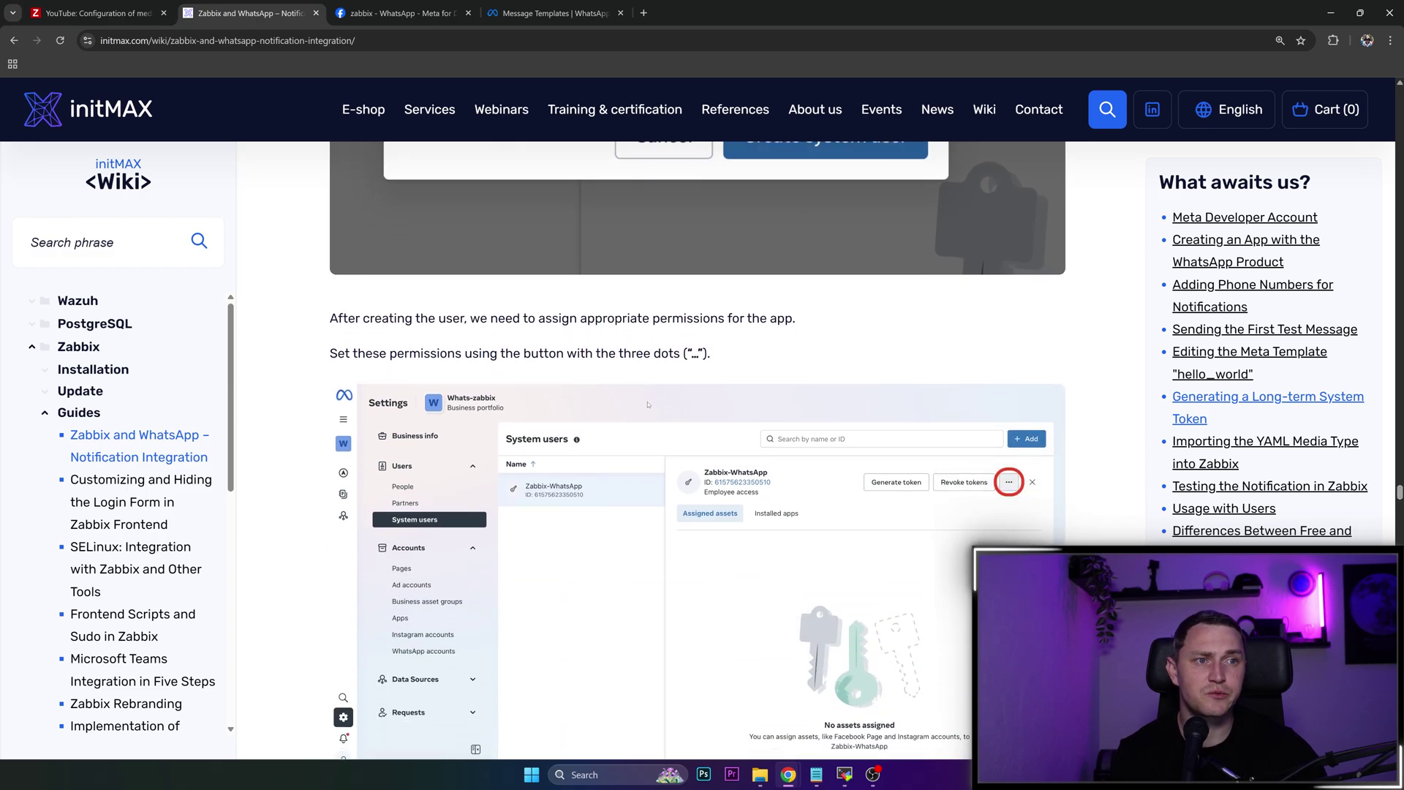
scroll(779, 340, down, 1)
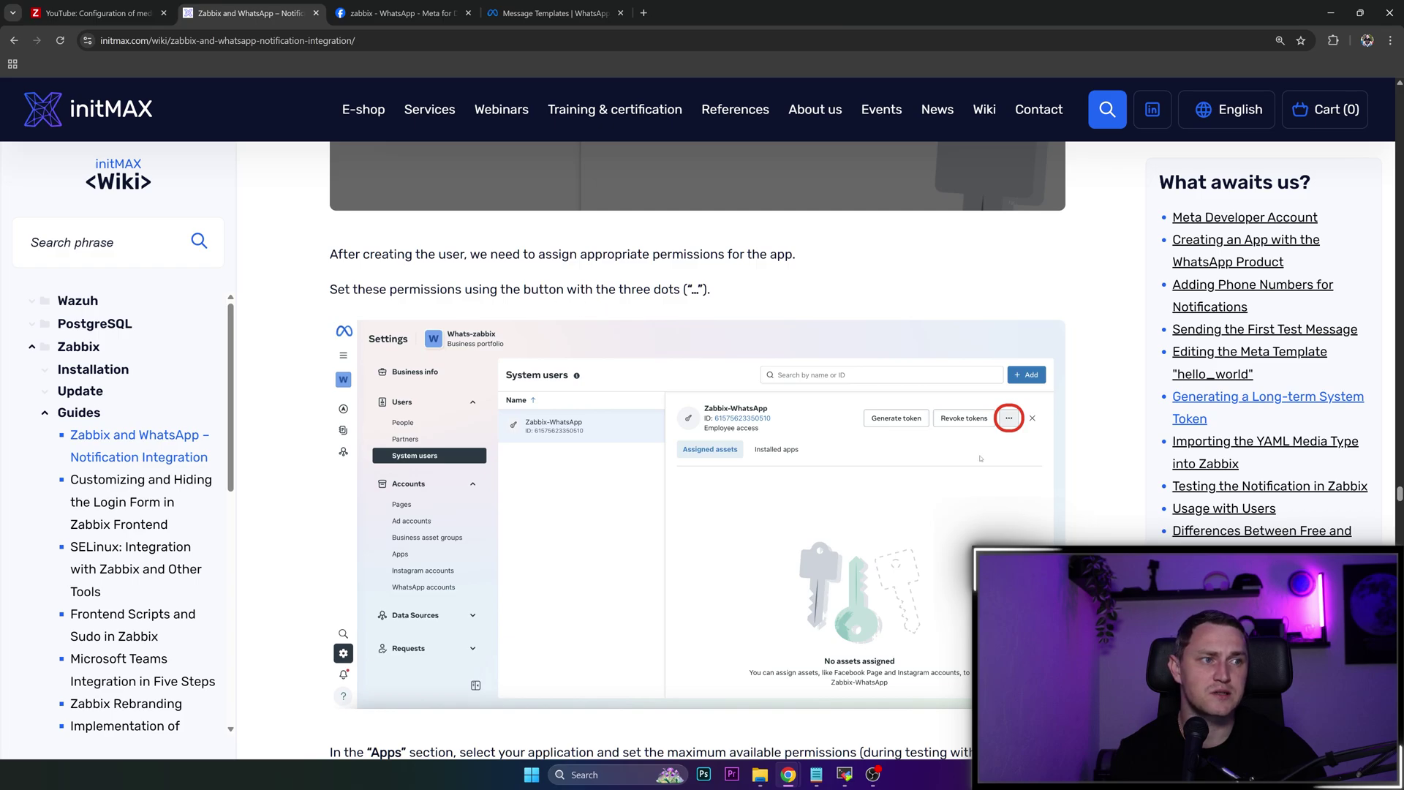
scroll(1008, 431, down, 5)
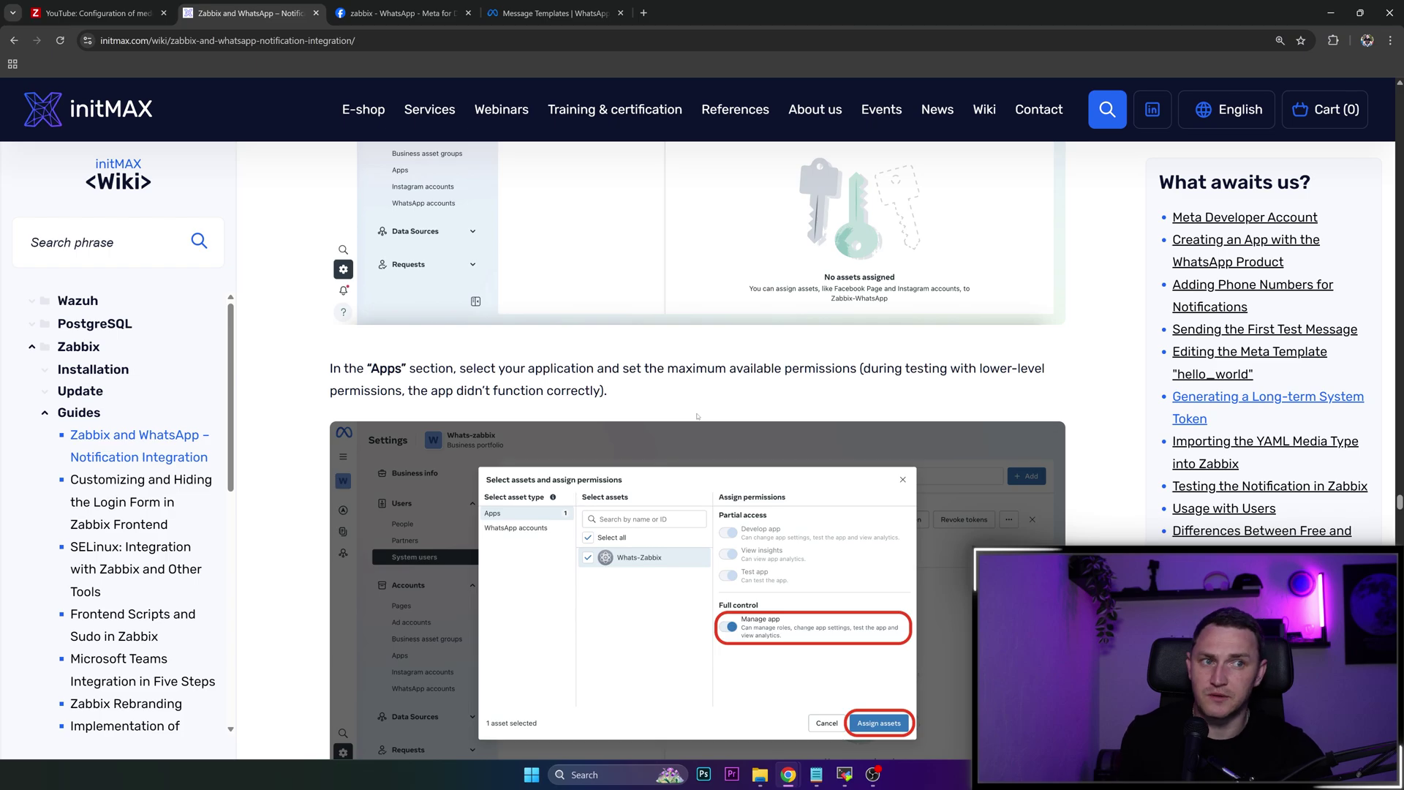
- Read the guide's instructions for assigning full-control permissions to the system user in the Apps and WhatsApp accounts sections
scroll(696, 416, down, 2)
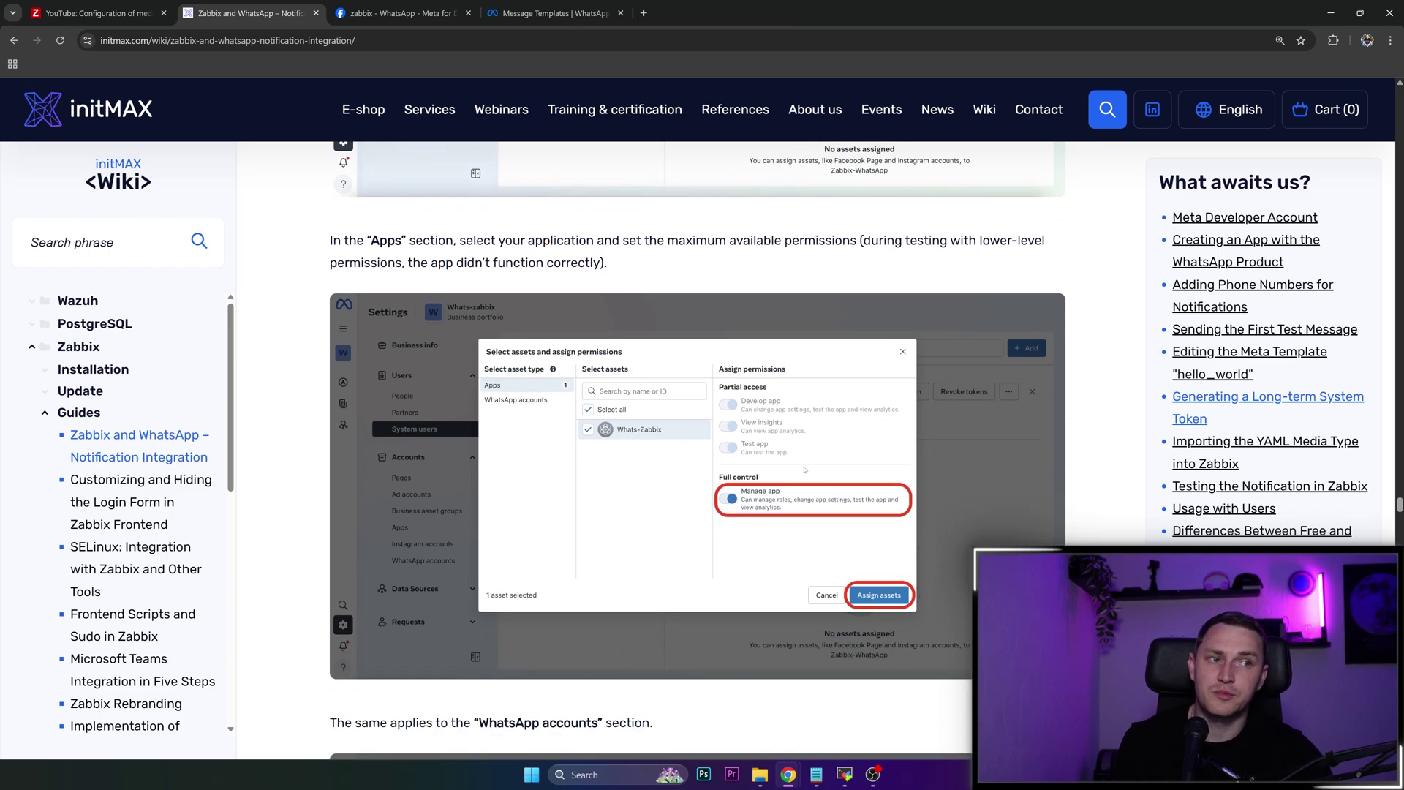
scroll(801, 468, up, 1)
scroll(811, 505, down, 1)
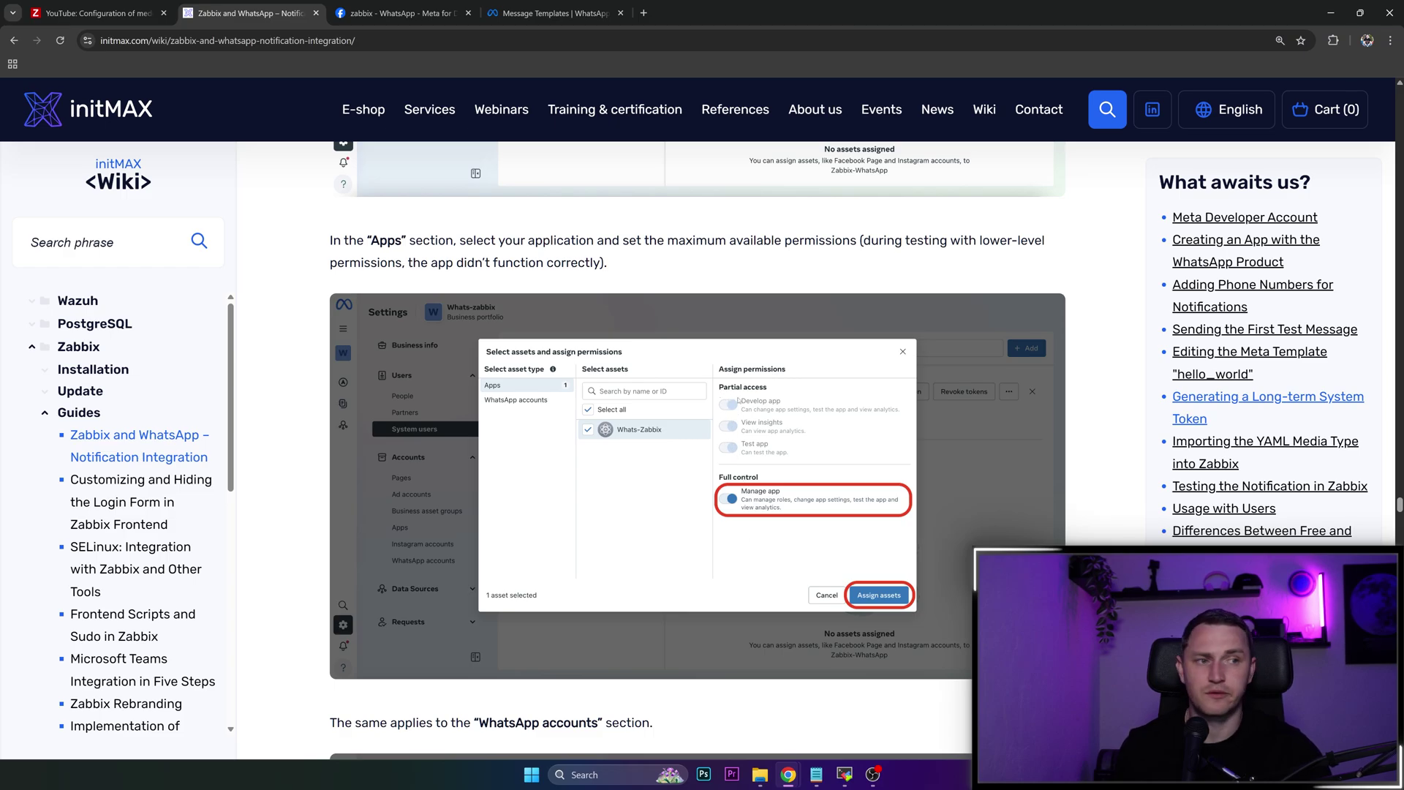
scroll(745, 423, down, 2)
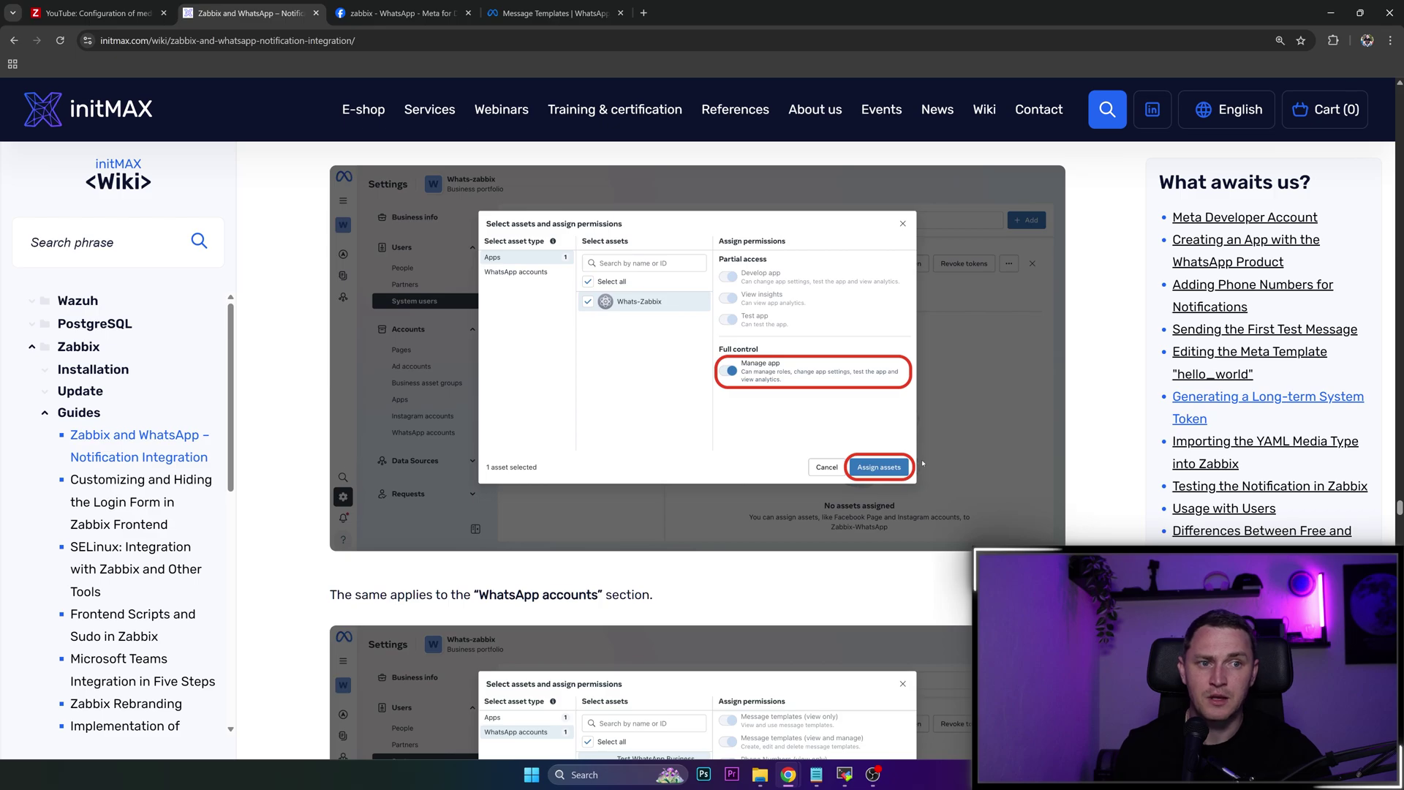
scroll(923, 462, down, 3)
scroll(601, 431, down, 3)
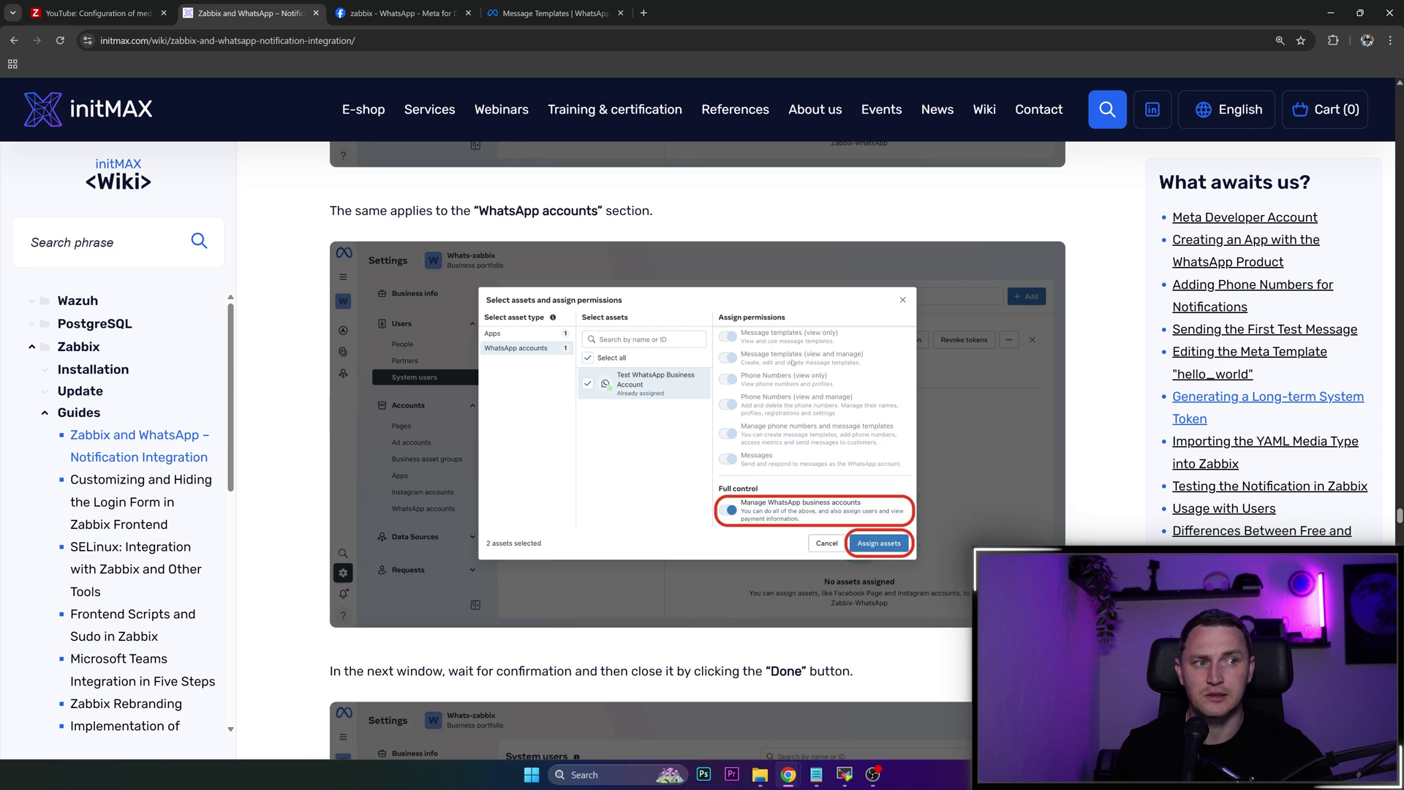
scroll(889, 504, down, 2)
scroll(658, 409, up, 2)
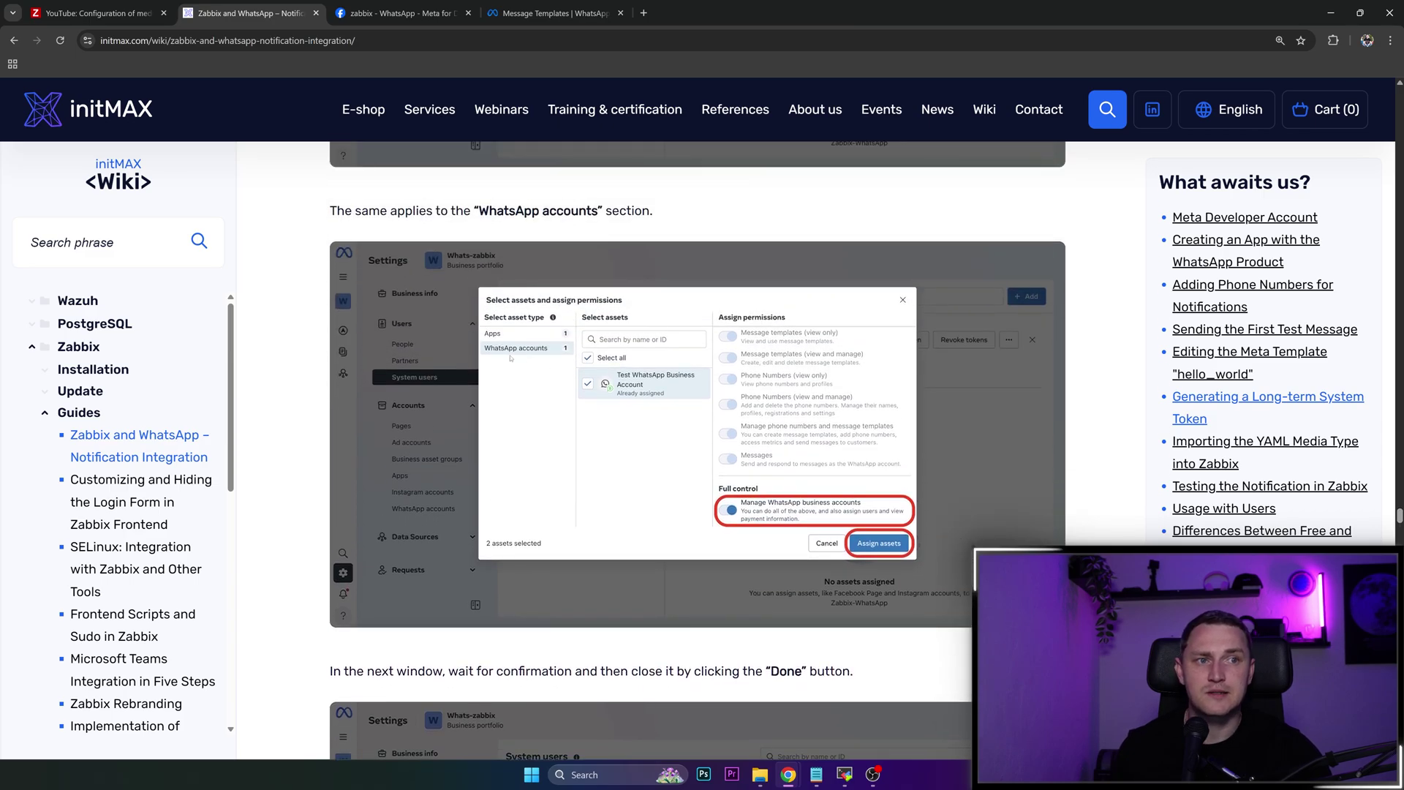
- Read the guide's instructions for confirming the asset assignment, starting token generation and selecting the WhatsApp application
scroll(510, 357, down, 3)
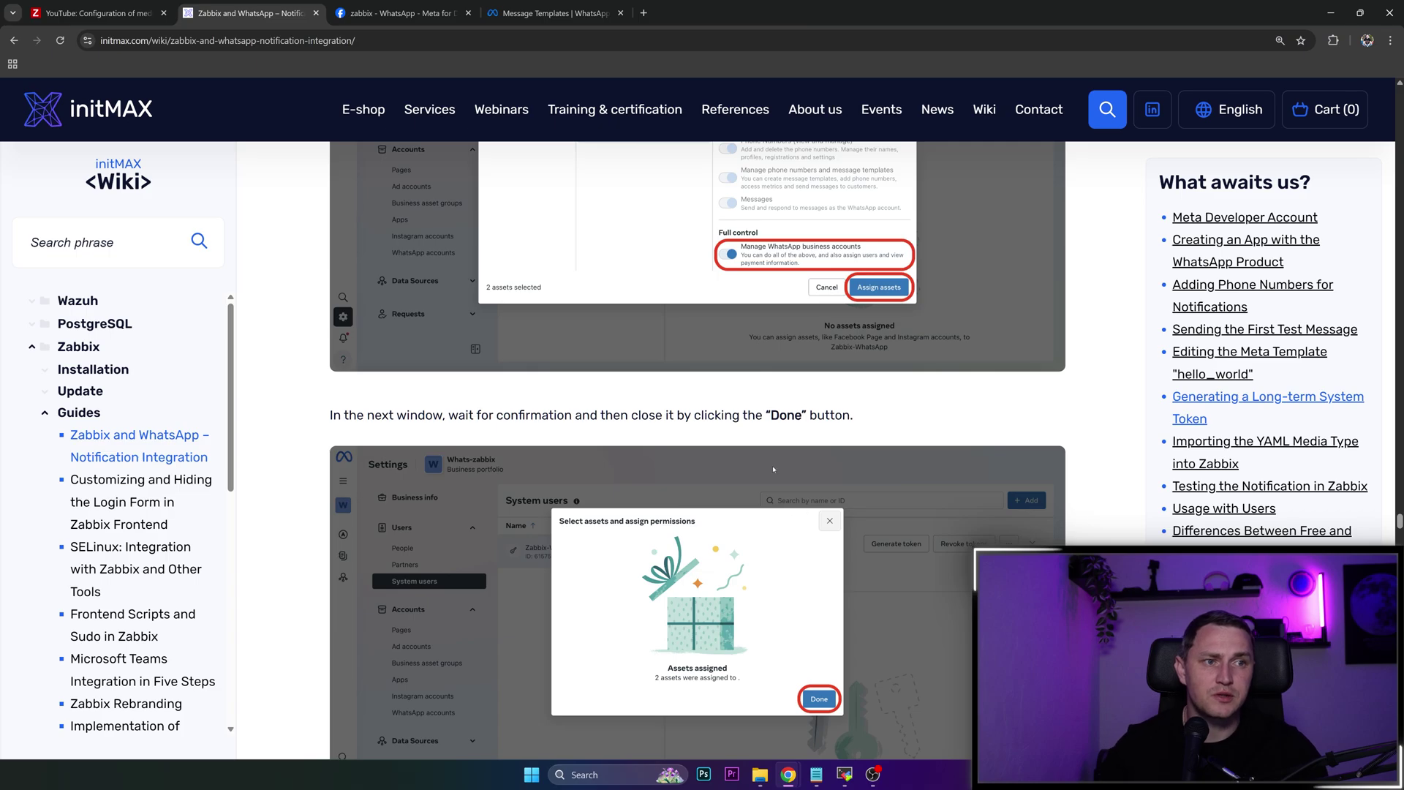
scroll(787, 481, down, 2)
scroll(787, 481, down, 4)
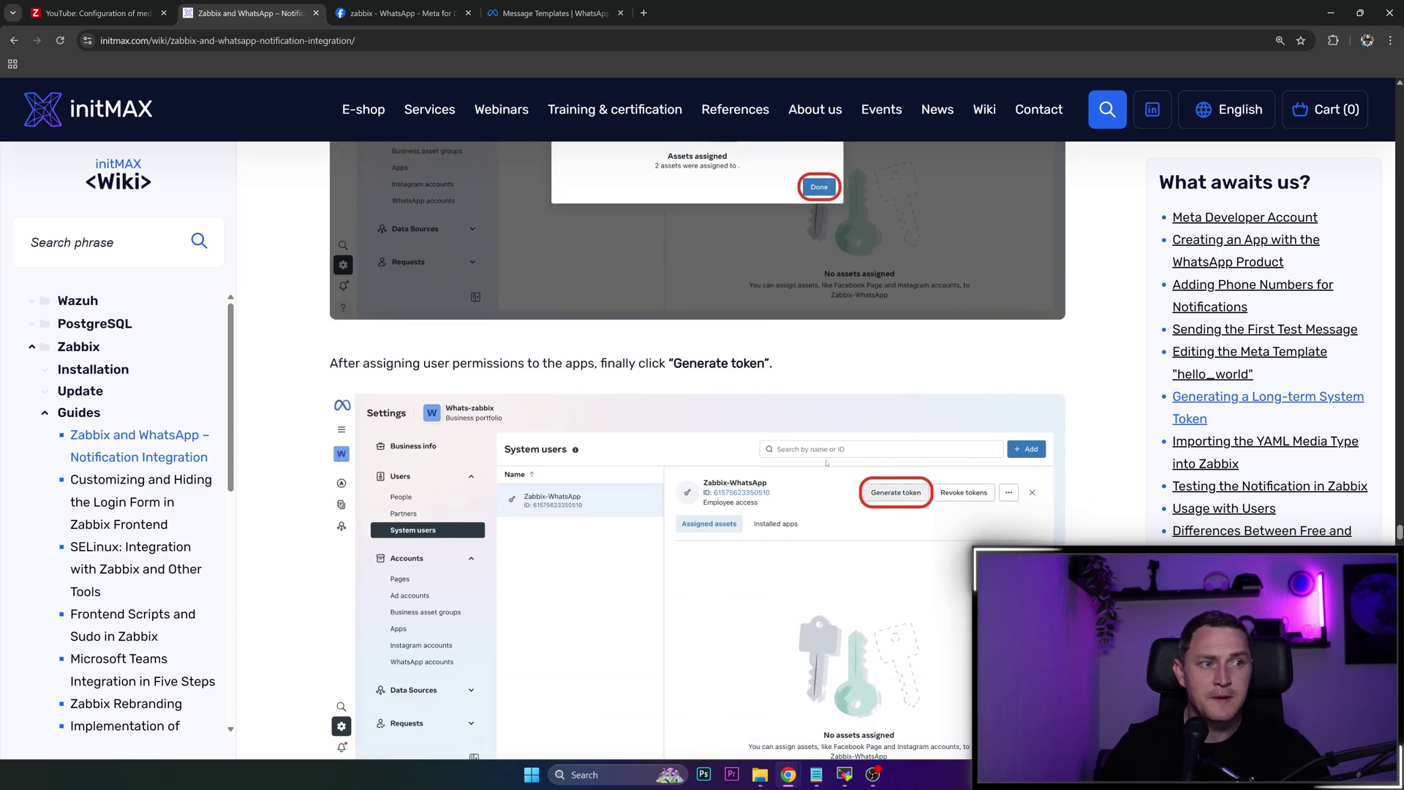
drag(348, 364, 795, 374)
scroll(934, 415, down, 1)
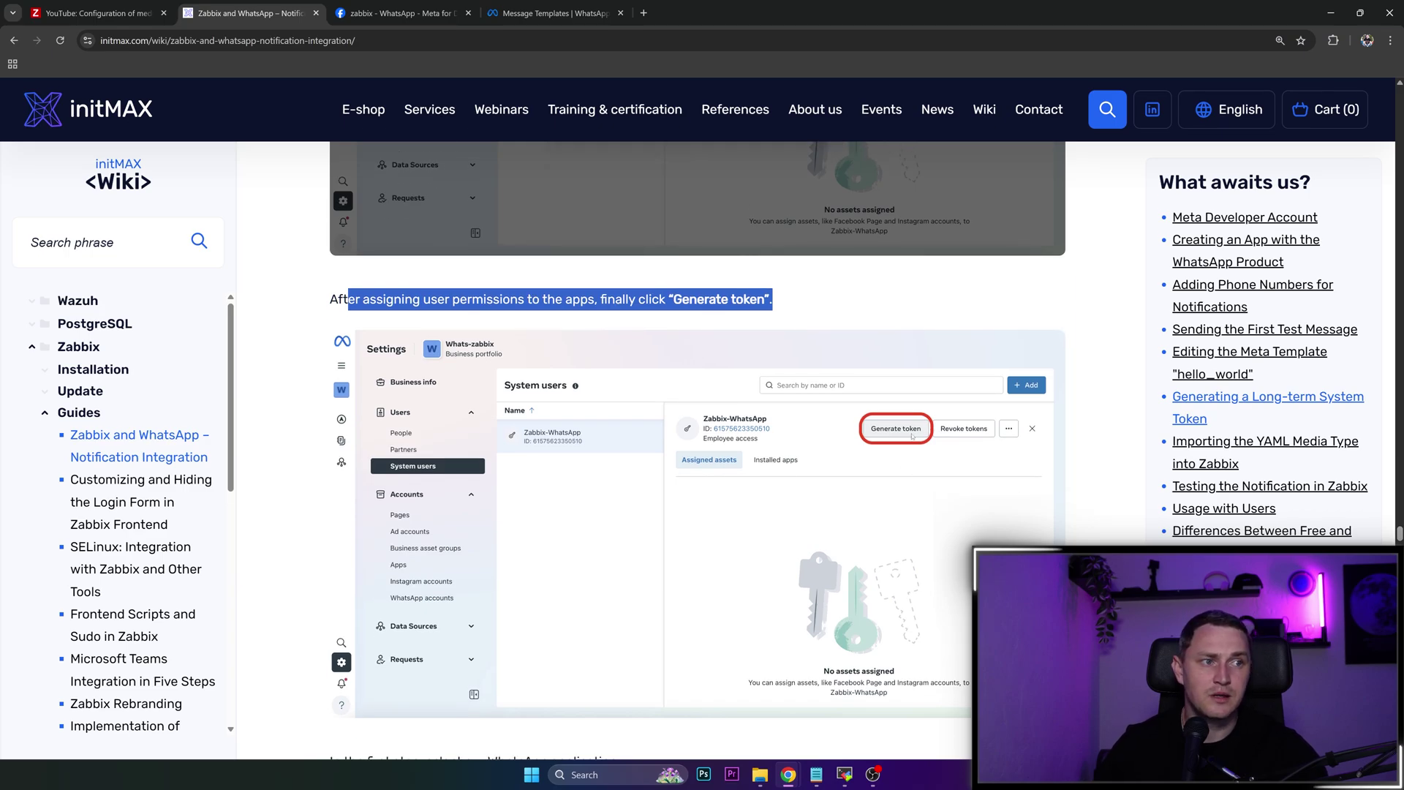
scroll(913, 436, down, 5)
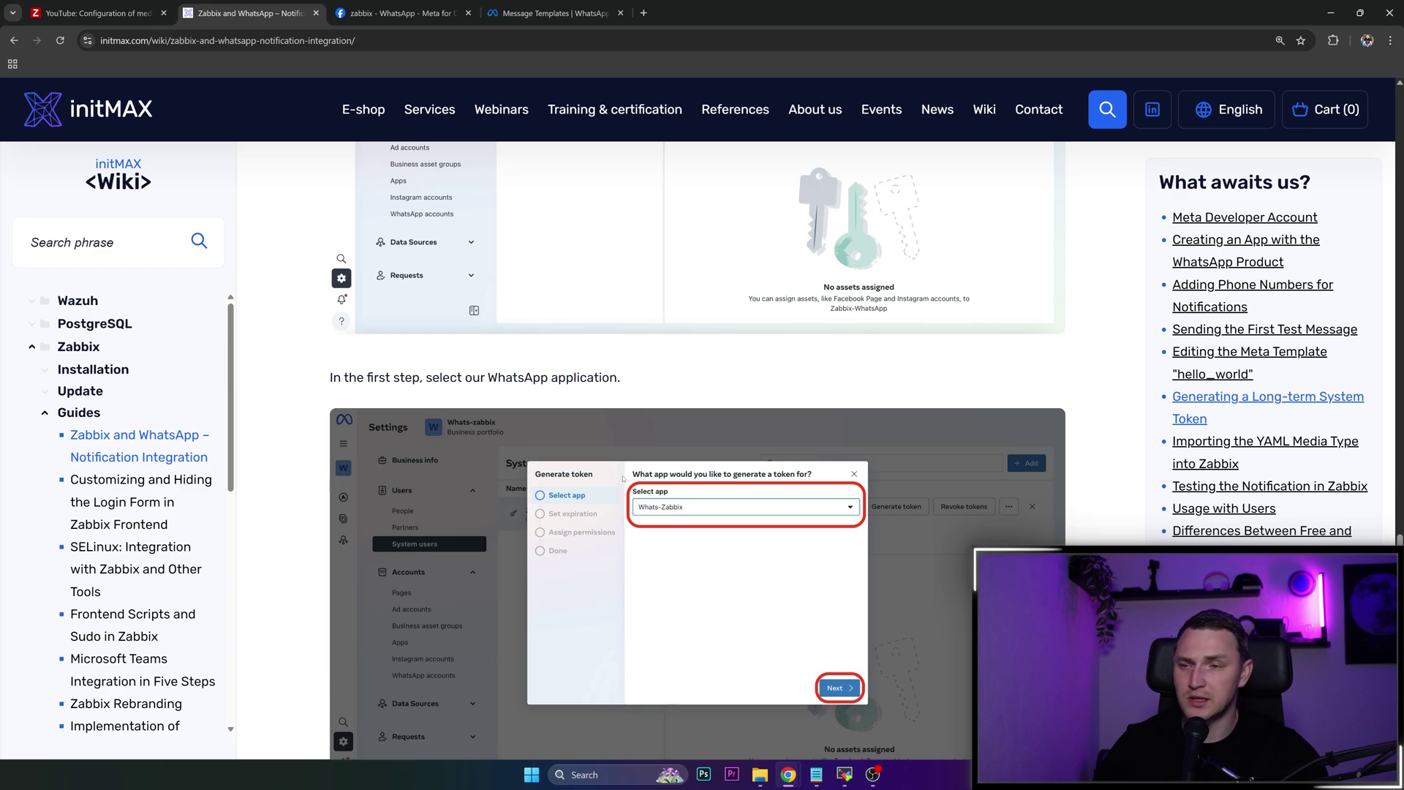
- Read the guide's instructions for setting the token expiration and selecting the token permissions
scroll(797, 508, down, 8)
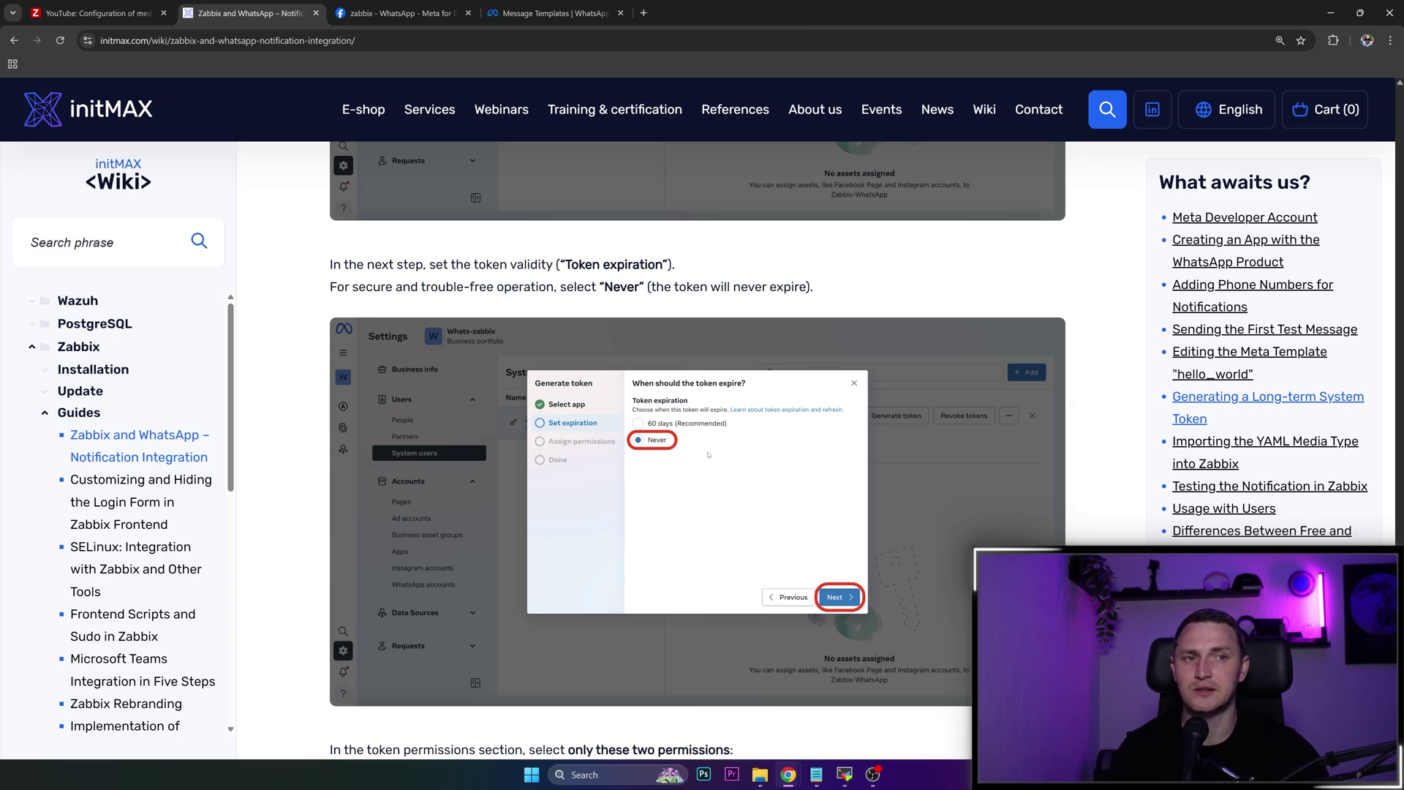
scroll(731, 447, down, 2)
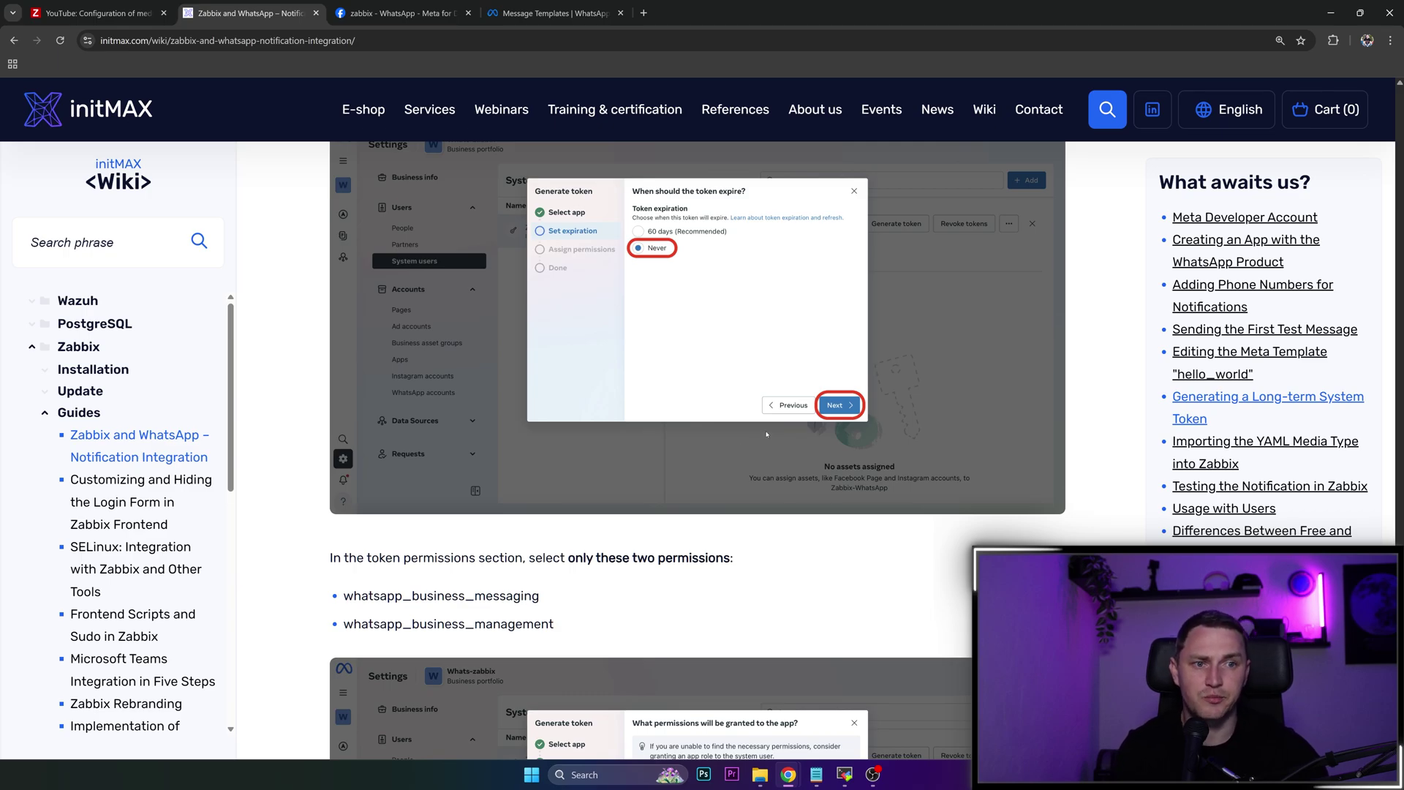
scroll(775, 431, down, 2)
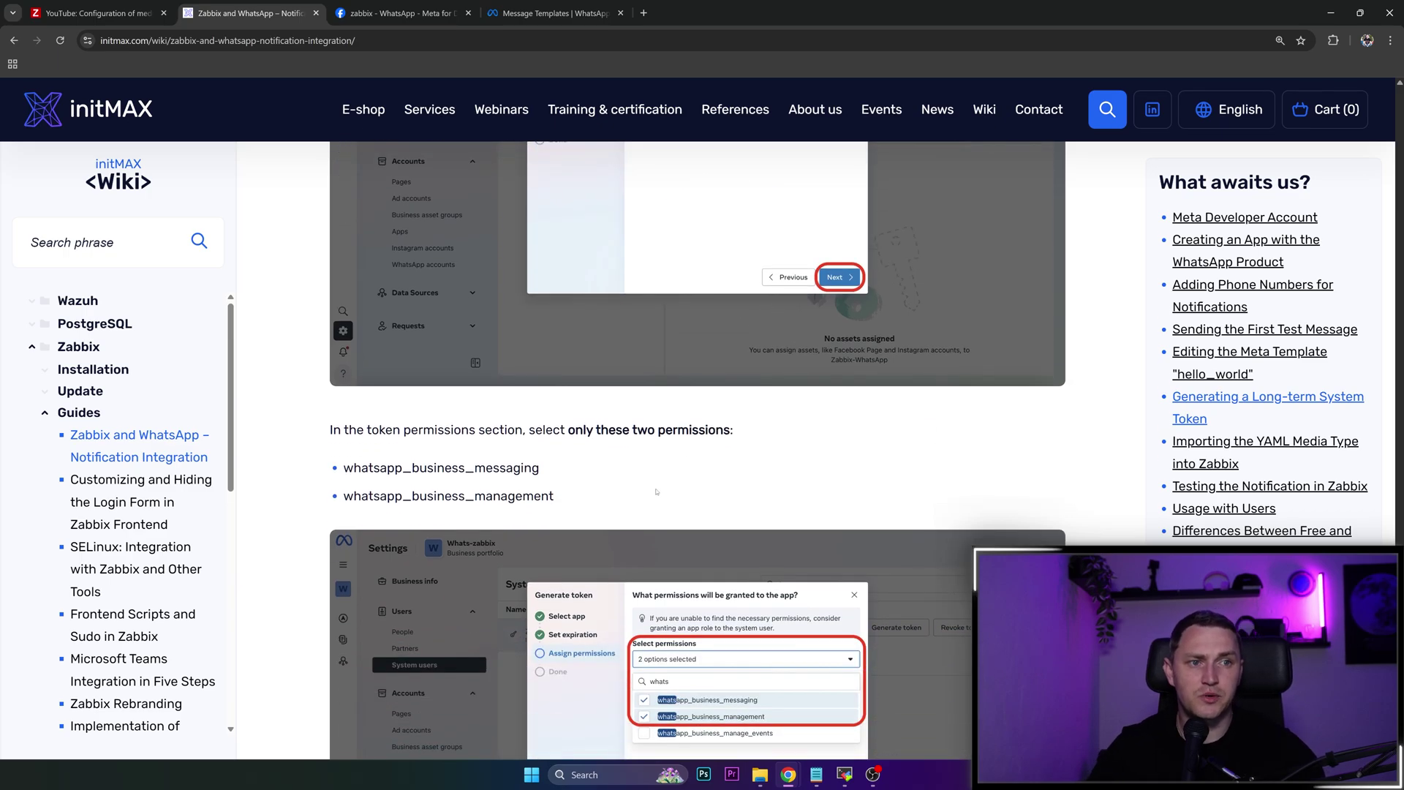
scroll(632, 442, down, 2)
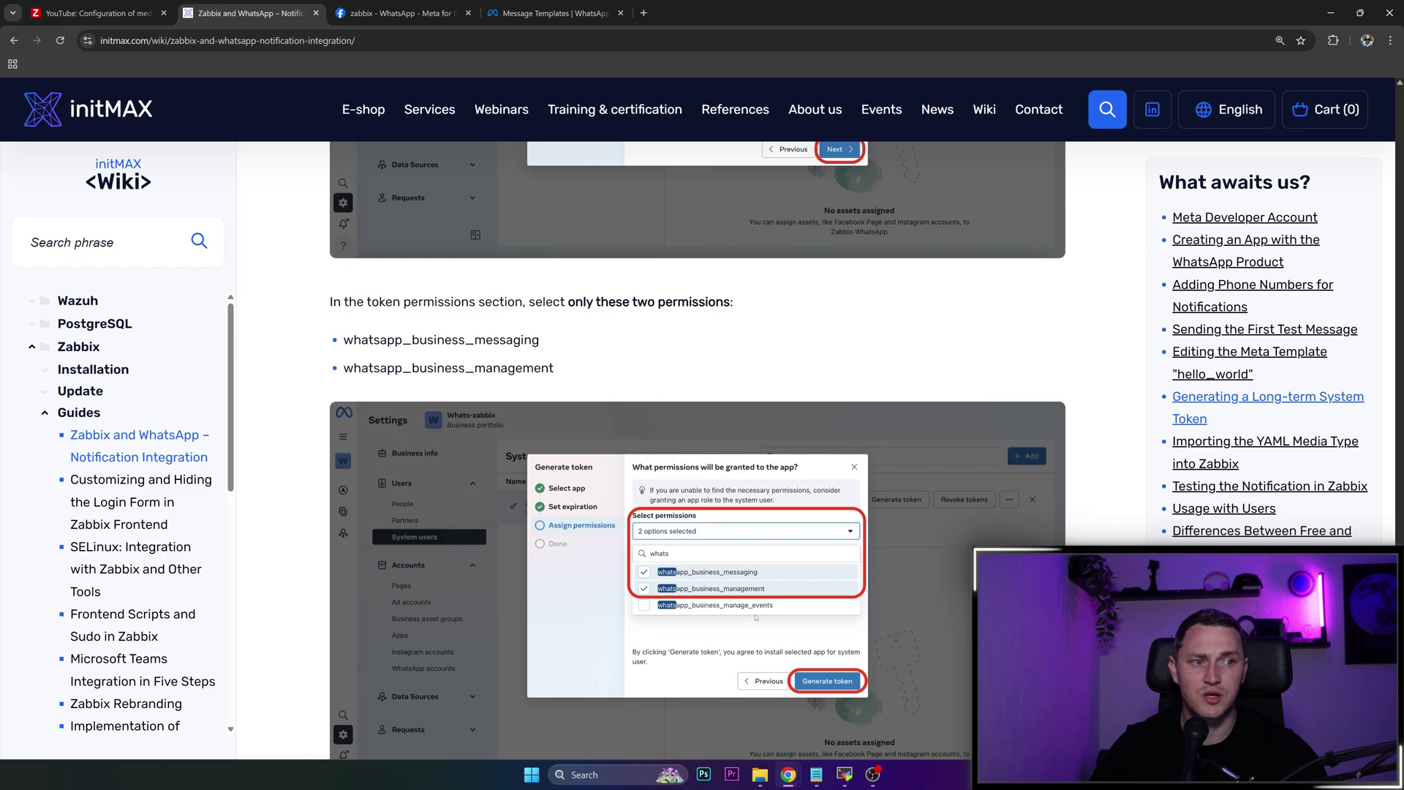
- Read the guide's note on storing the generated token and the start of "Importing the YAML Media Type into Zabbix"
scroll(755, 618, down, 4)
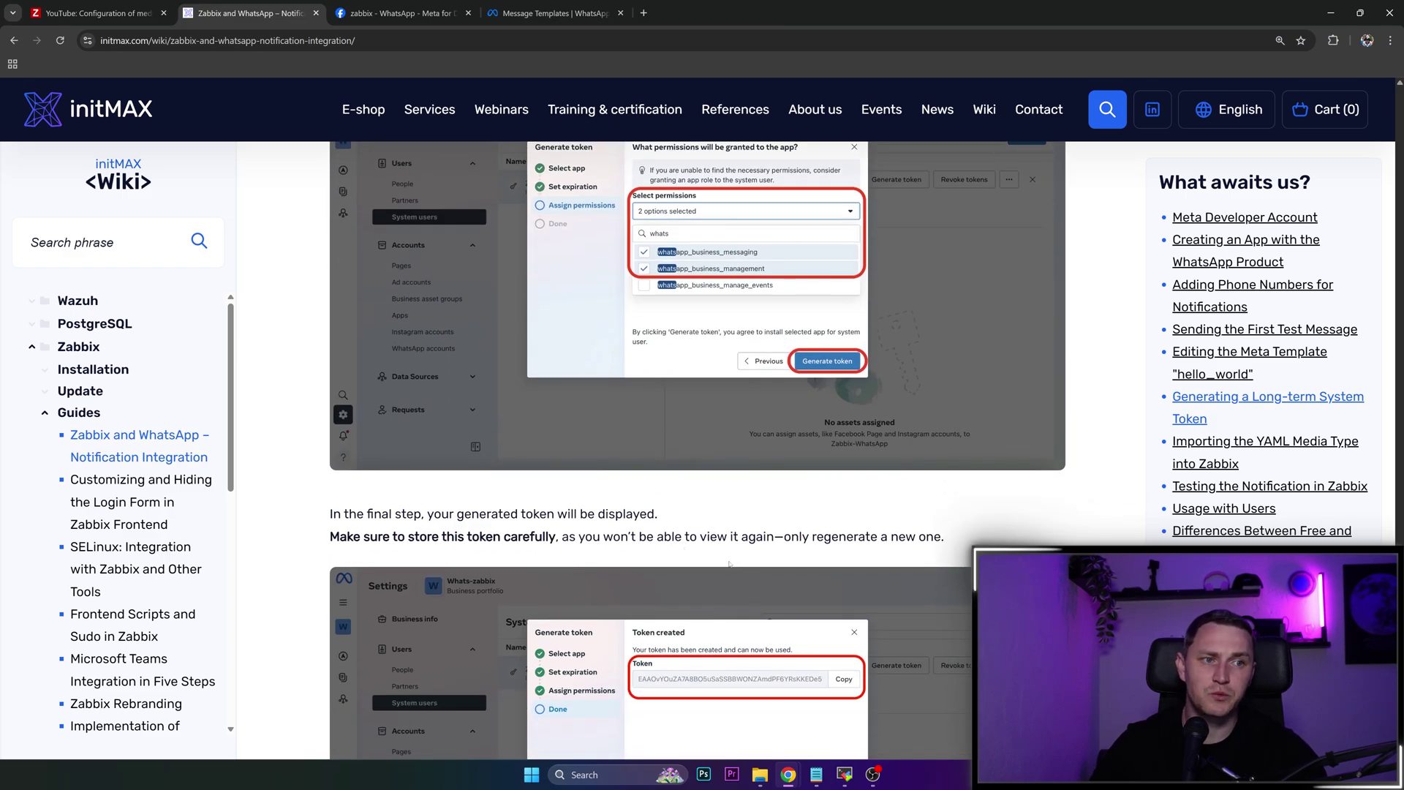
scroll(732, 570, down, 2)
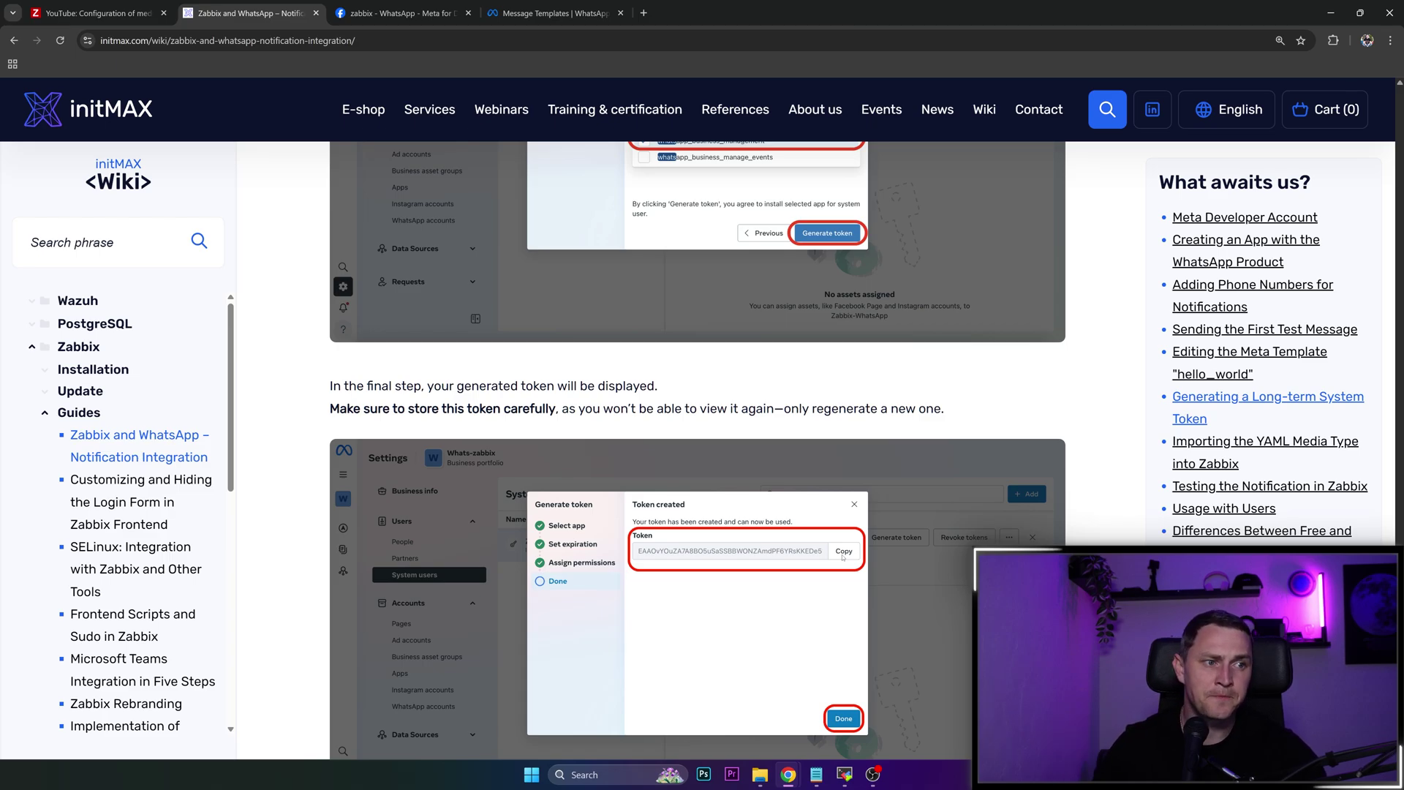
scroll(446, 438, down, 8)
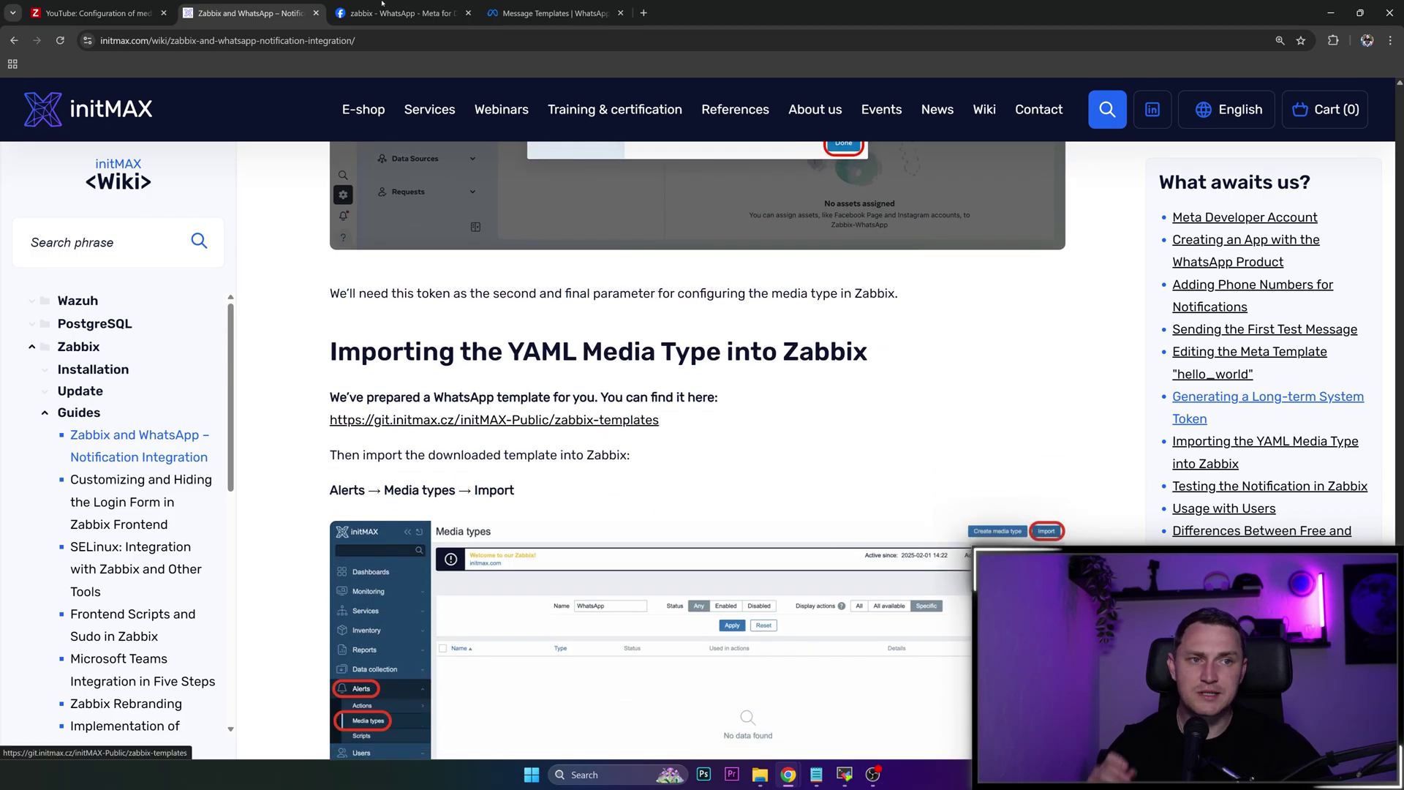
- Open the guide's linked Zabbix-Templates repository and view mediatype-WhatsApp-by-initMAX.yaml in Media_WhatsApp/7.0
mouse_move(611, 27)
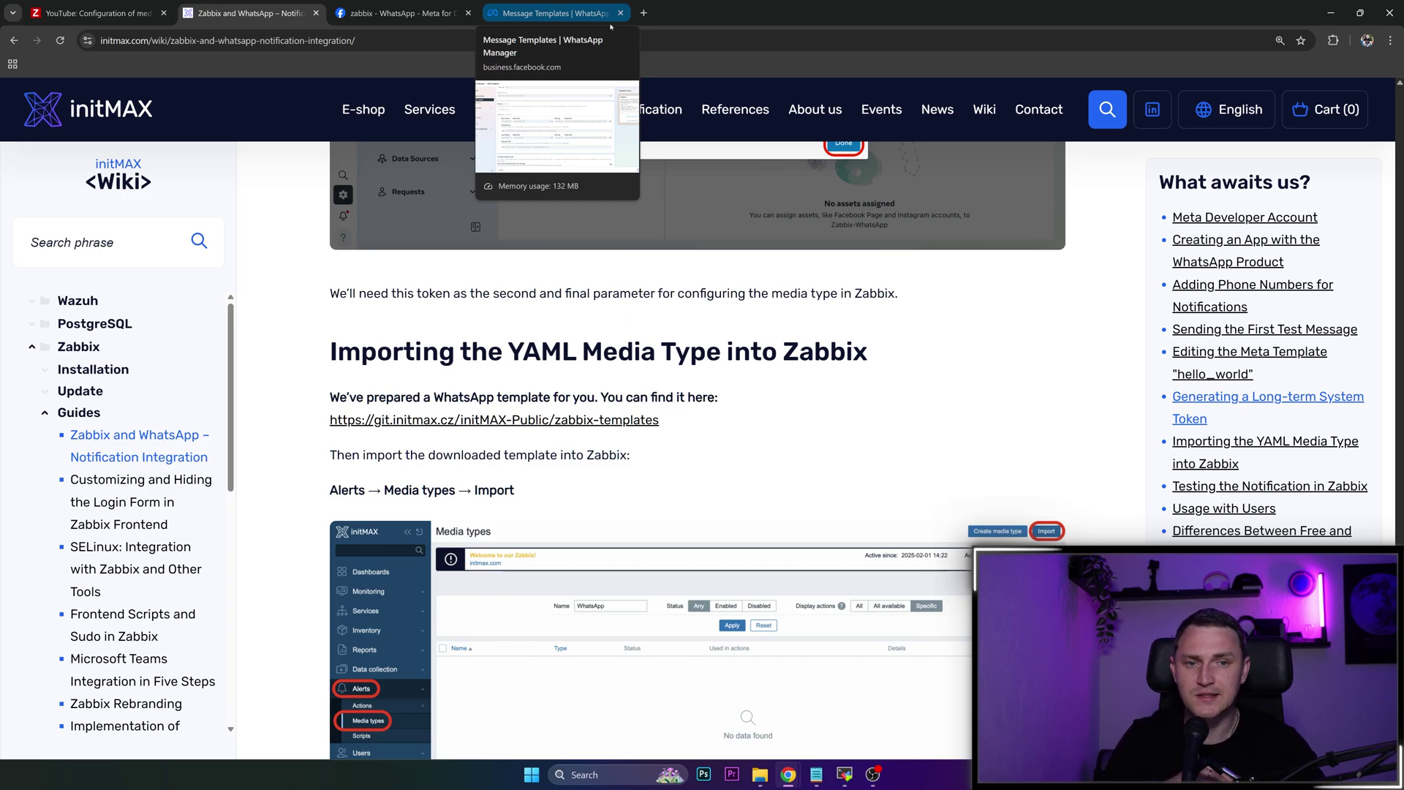
click(533, 420)
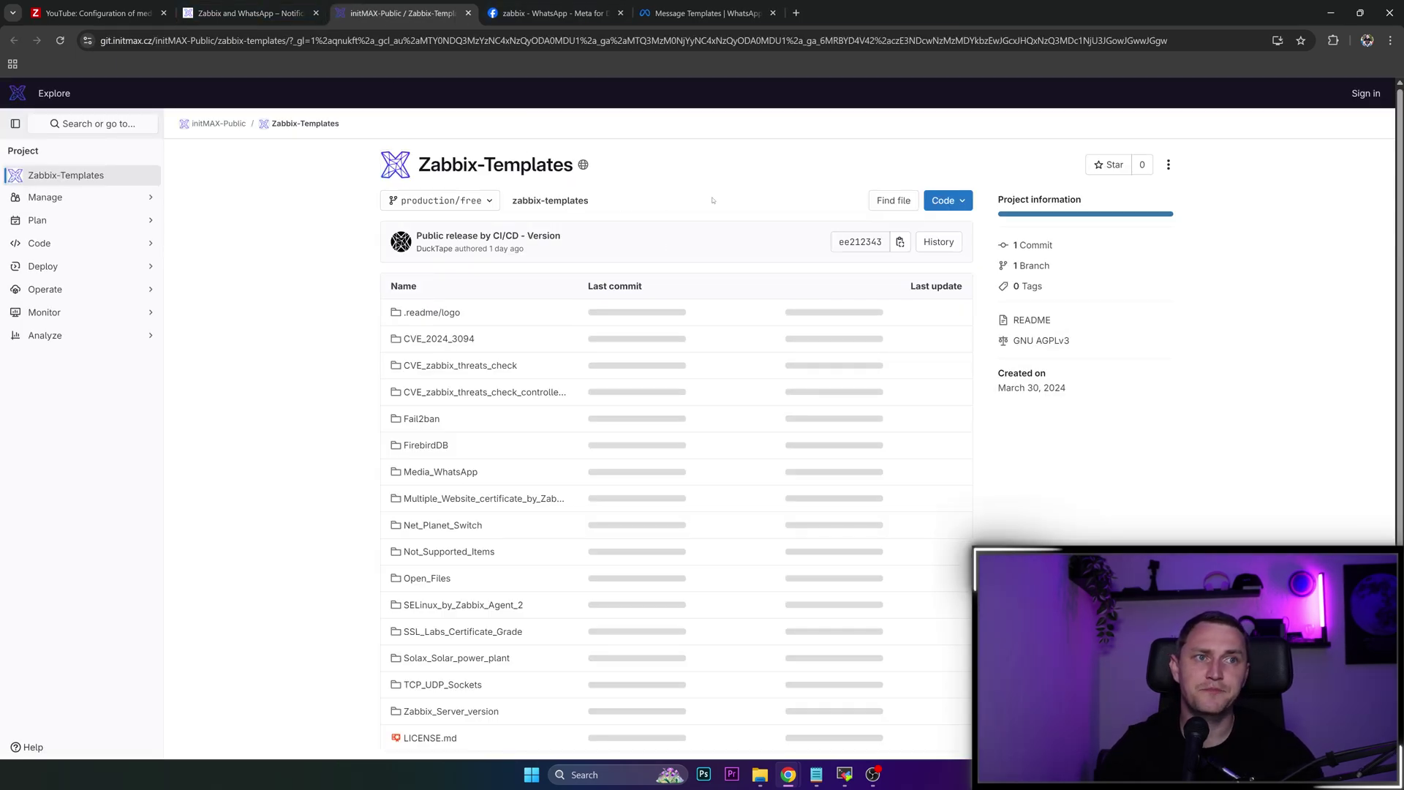
drag(418, 164, 573, 164)
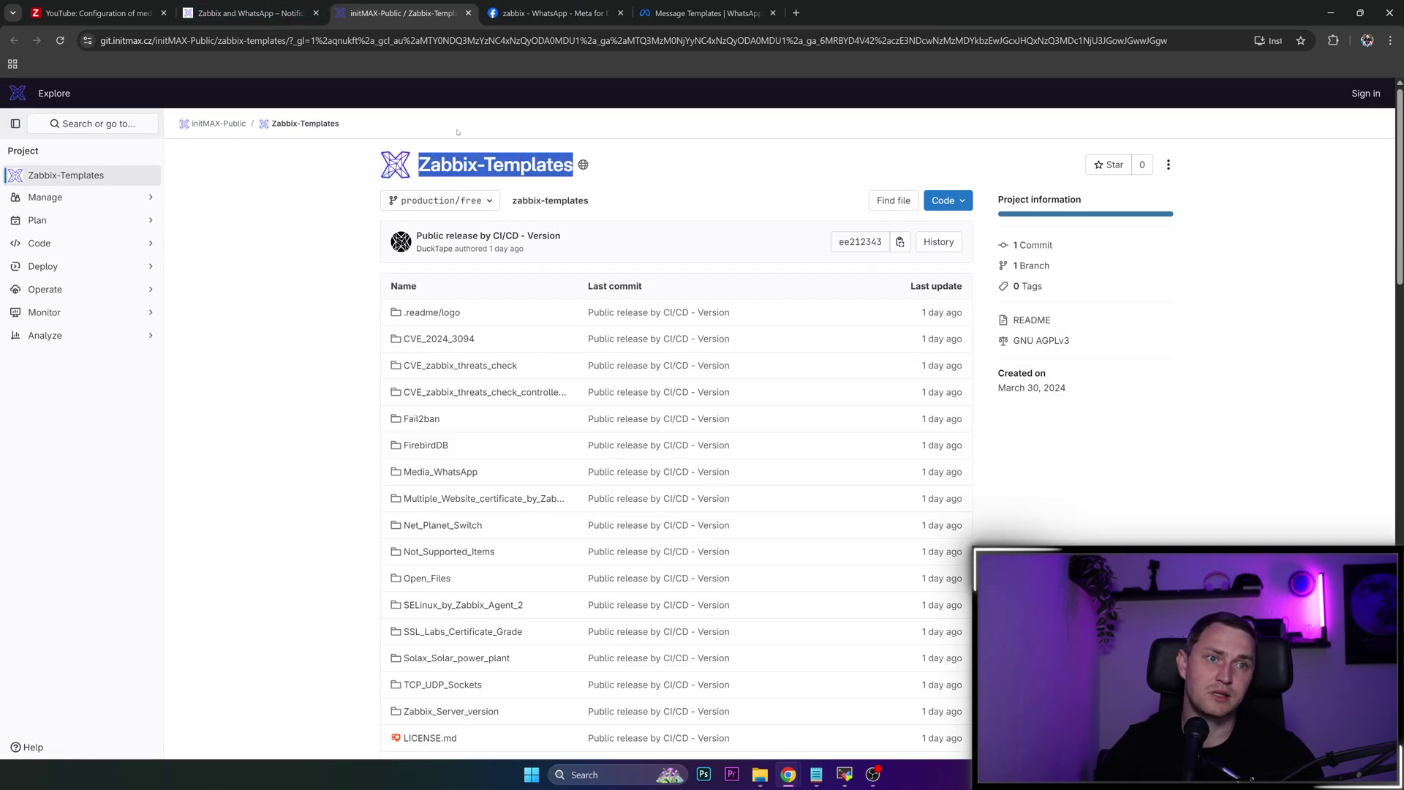
scroll(556, 365, down, 2)
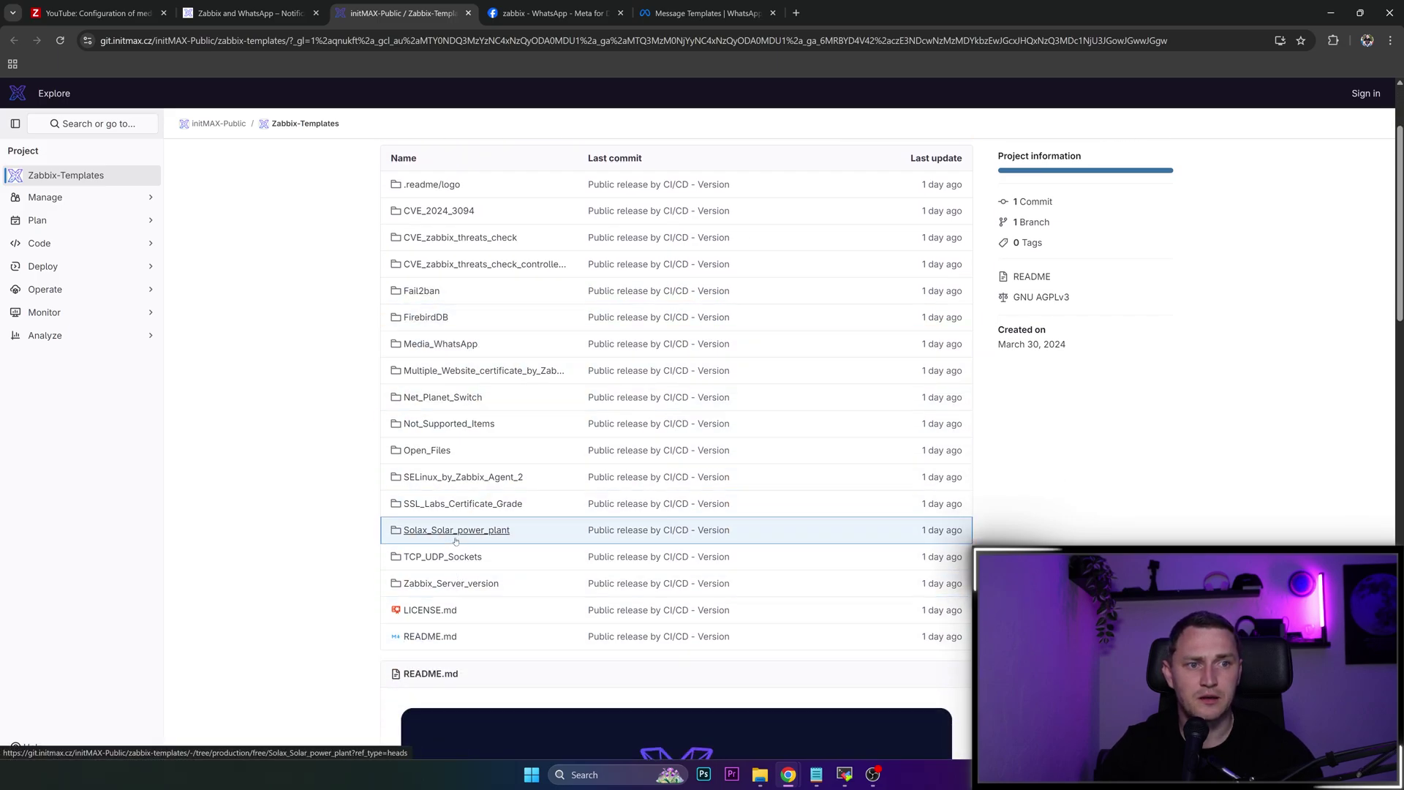
click(458, 344)
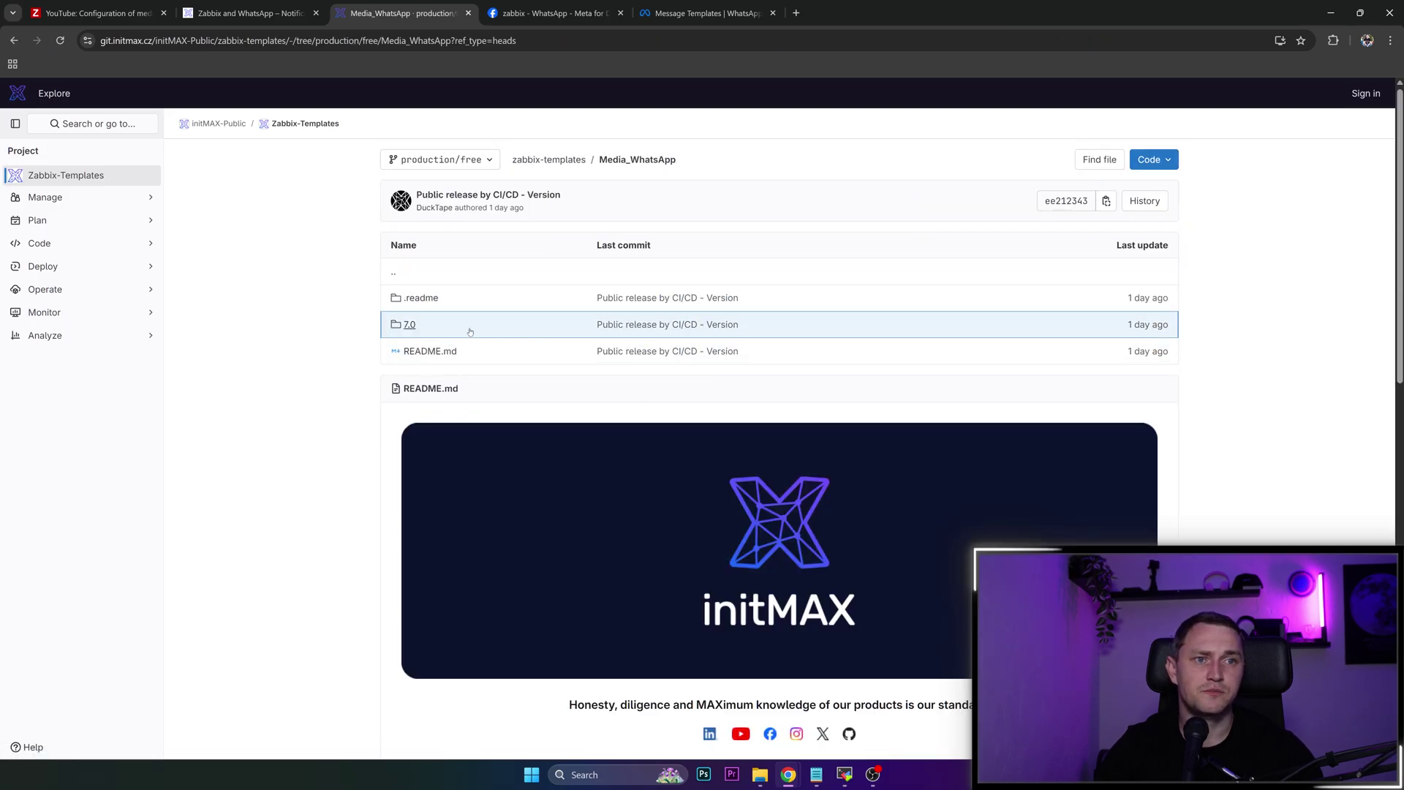
click(408, 325)
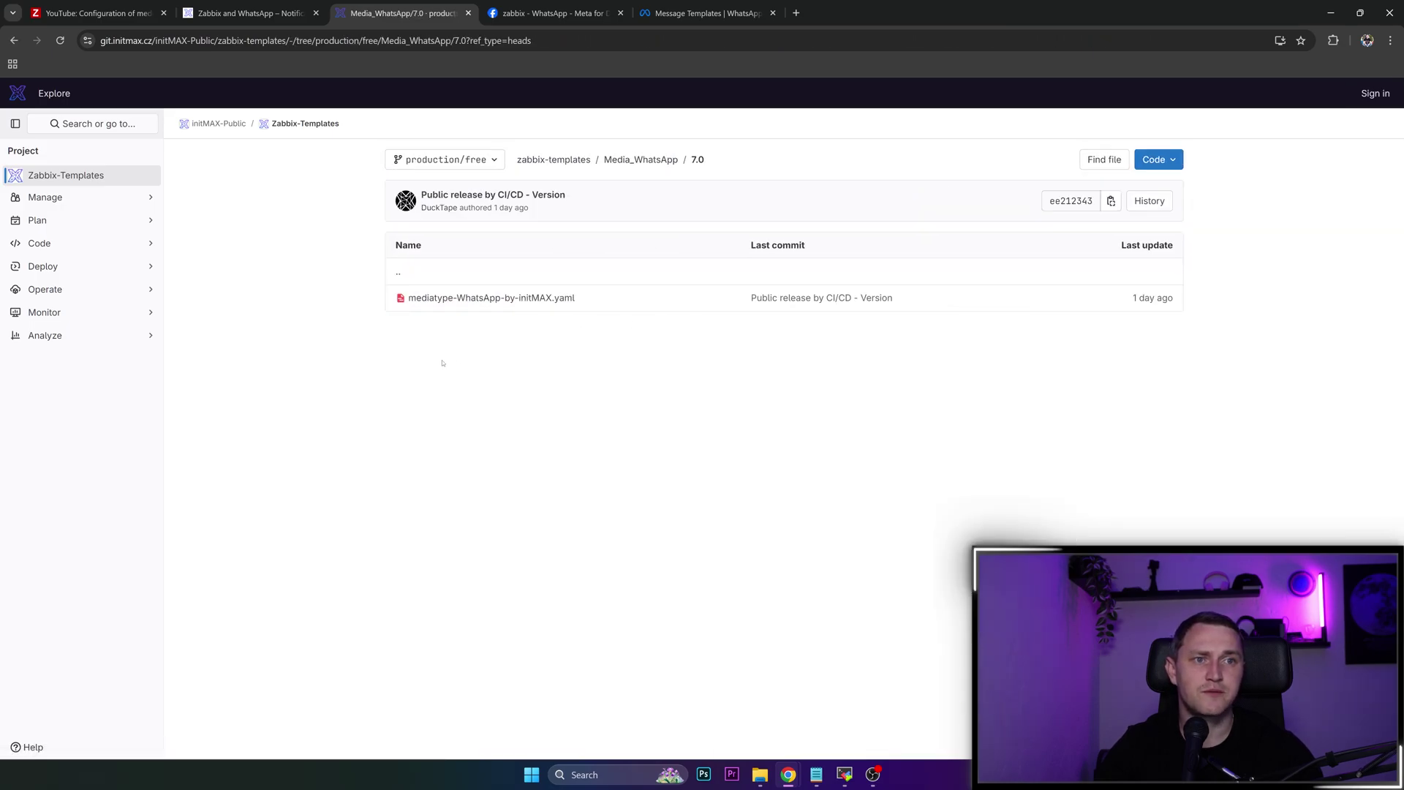
click(512, 298)
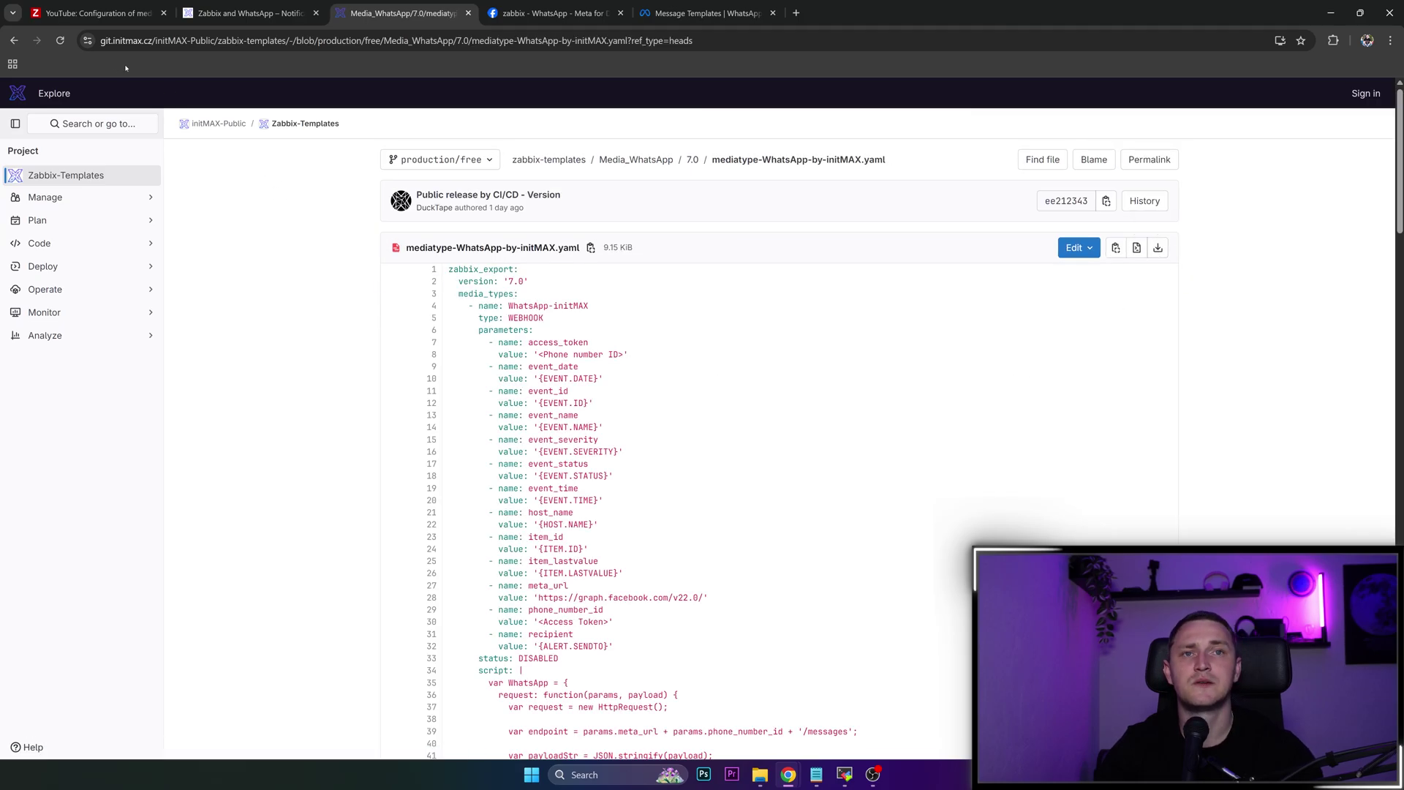
- Switch to Zabbix and open the WhatsApp-initMAX media type from the Media types list
click(95, 13)
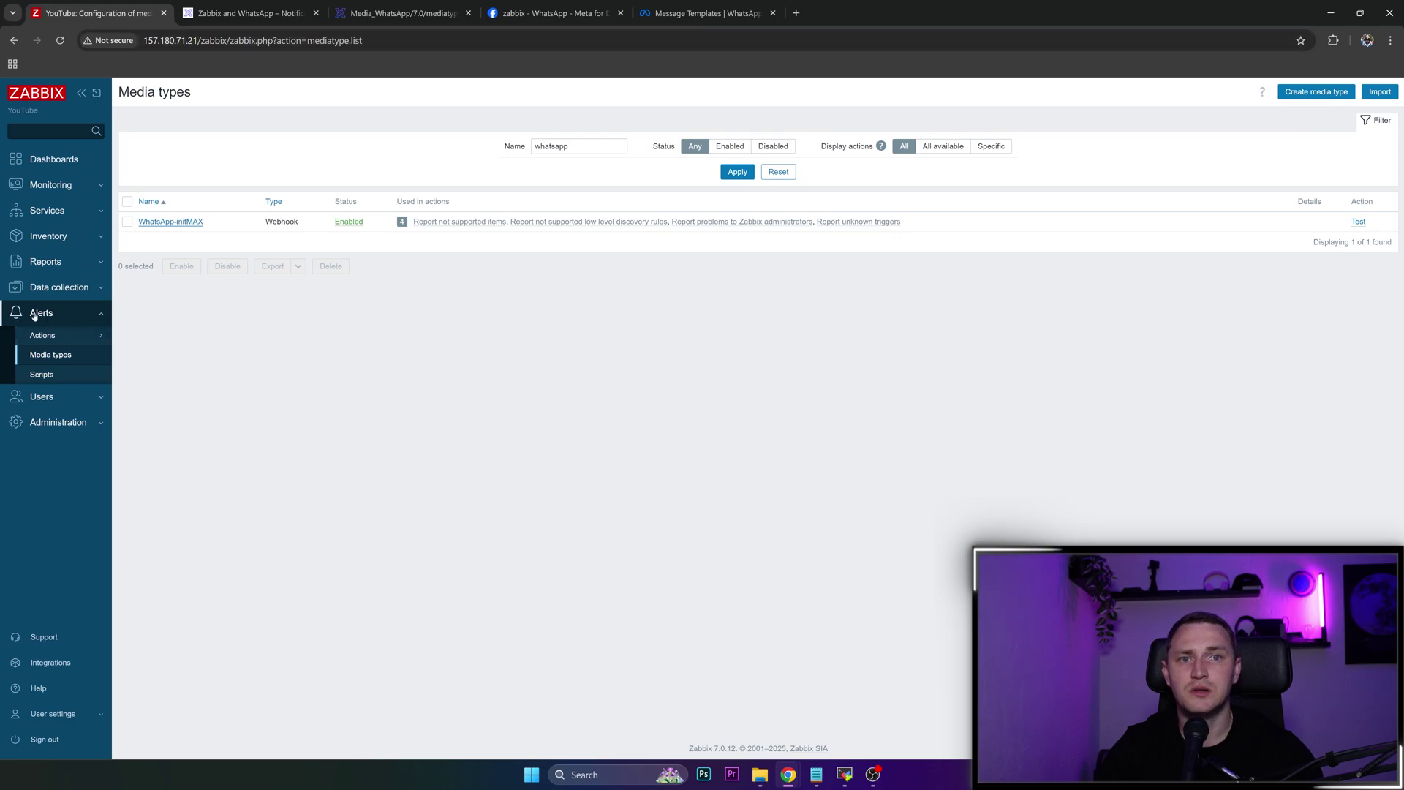
click(51, 354)
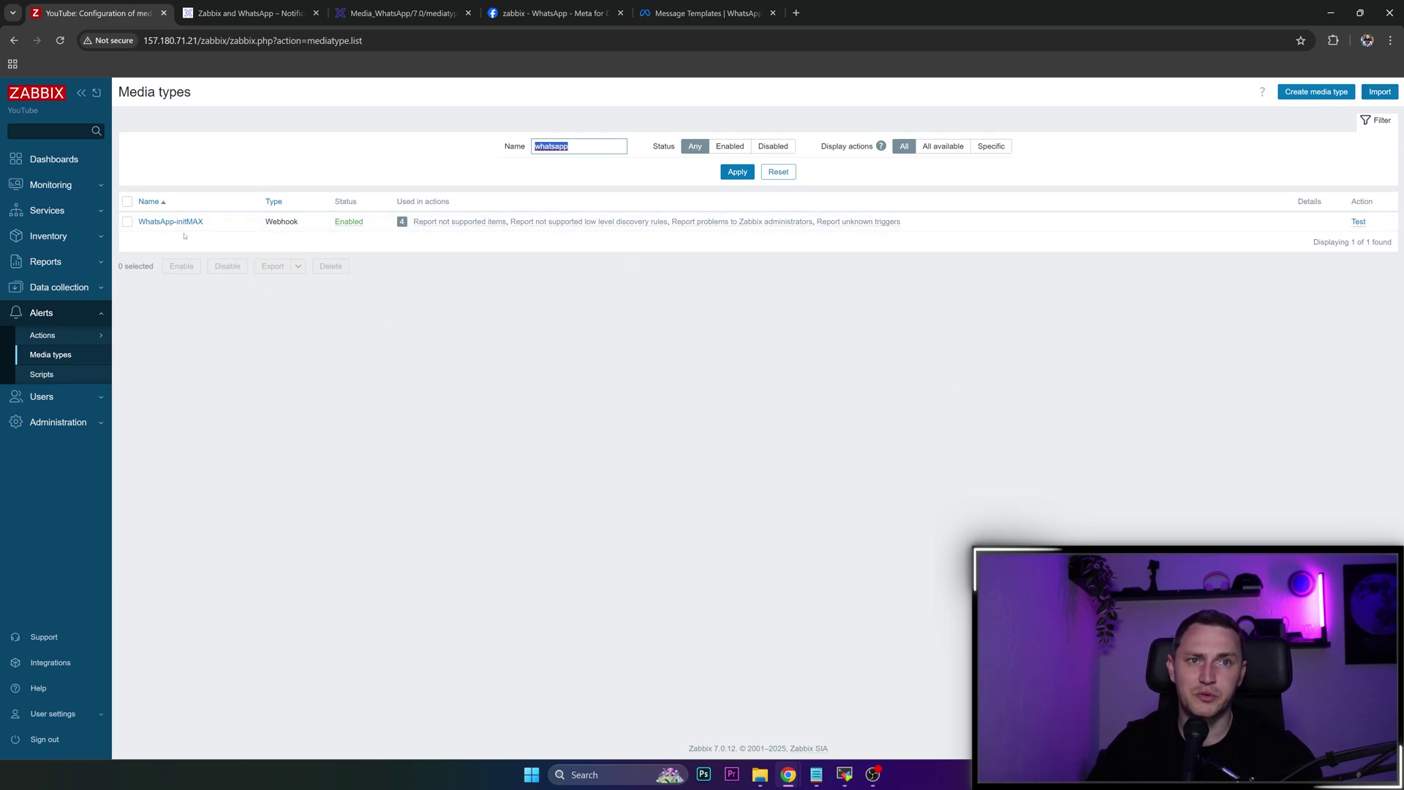
drag(203, 221, 138, 221)
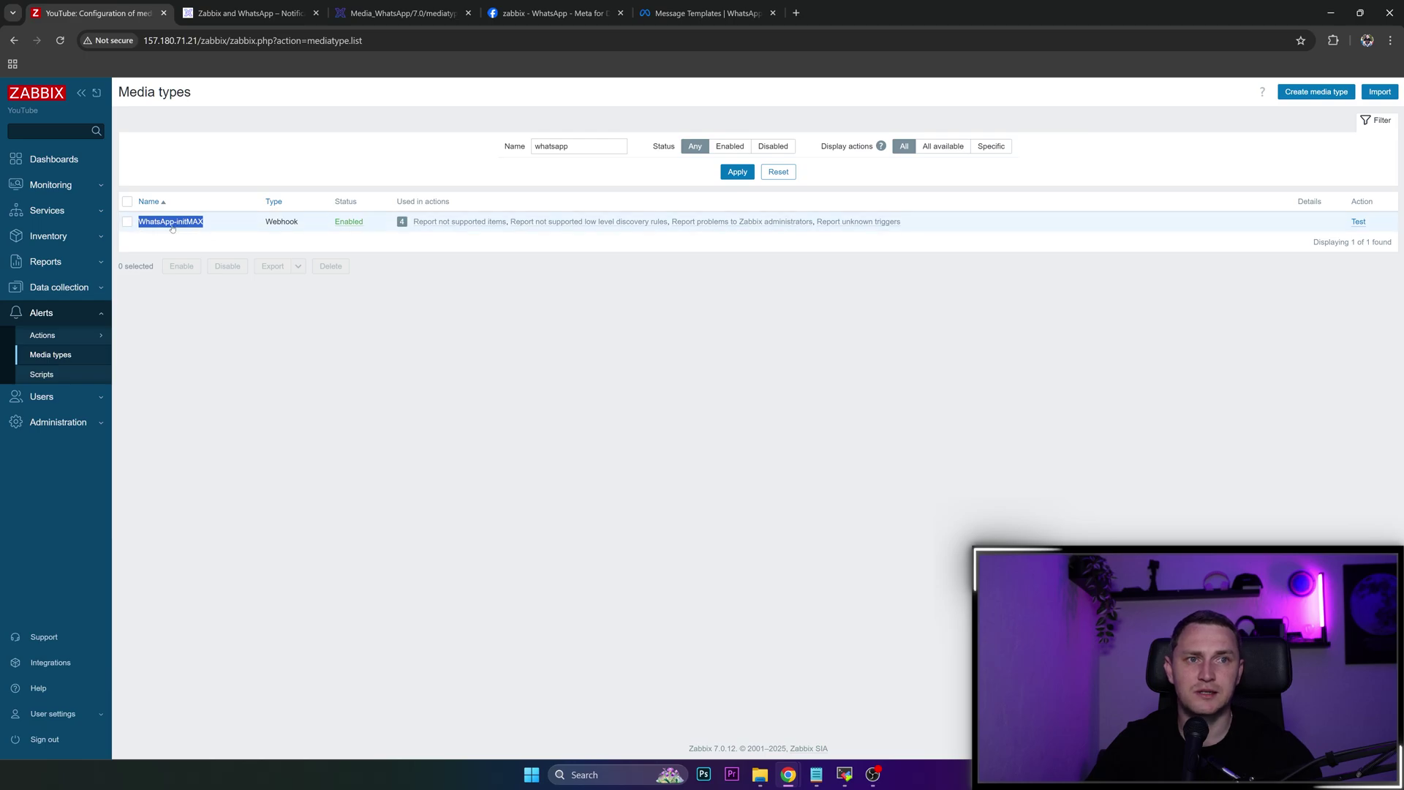
click(171, 222)
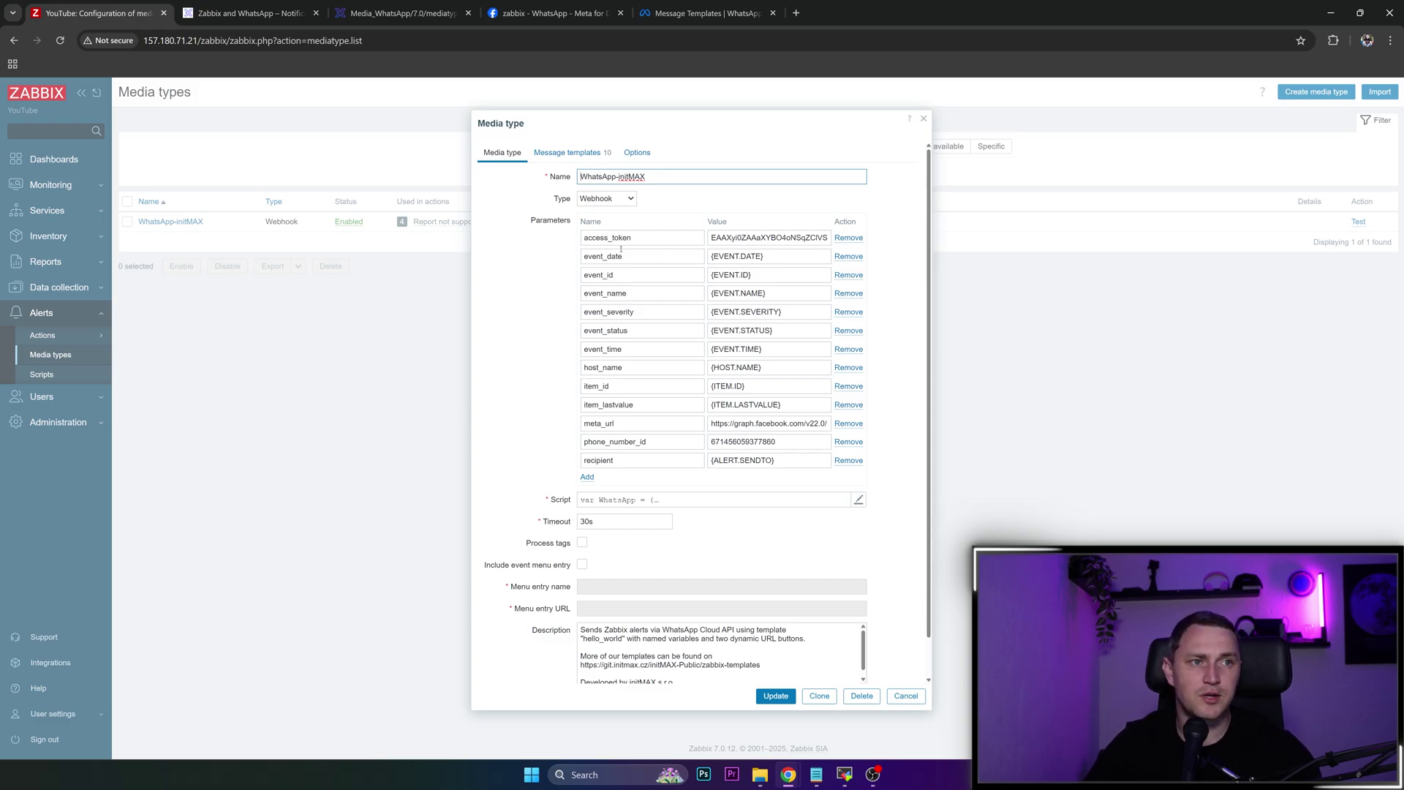
- Examine the access_token and phone_number_id parameters of the WhatsApp-initMAX media type
drag(591, 238, 698, 237)
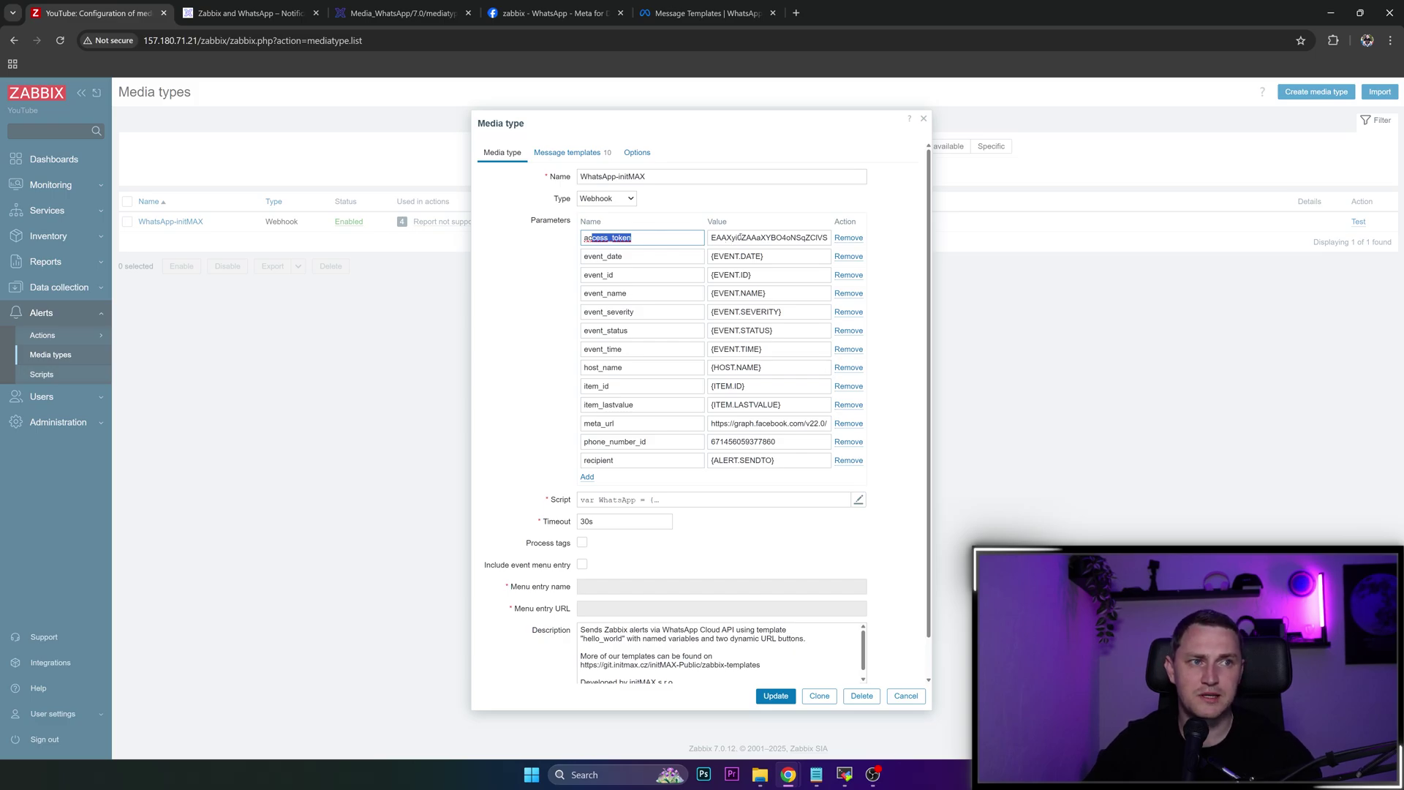
drag(751, 238, 671, 269)
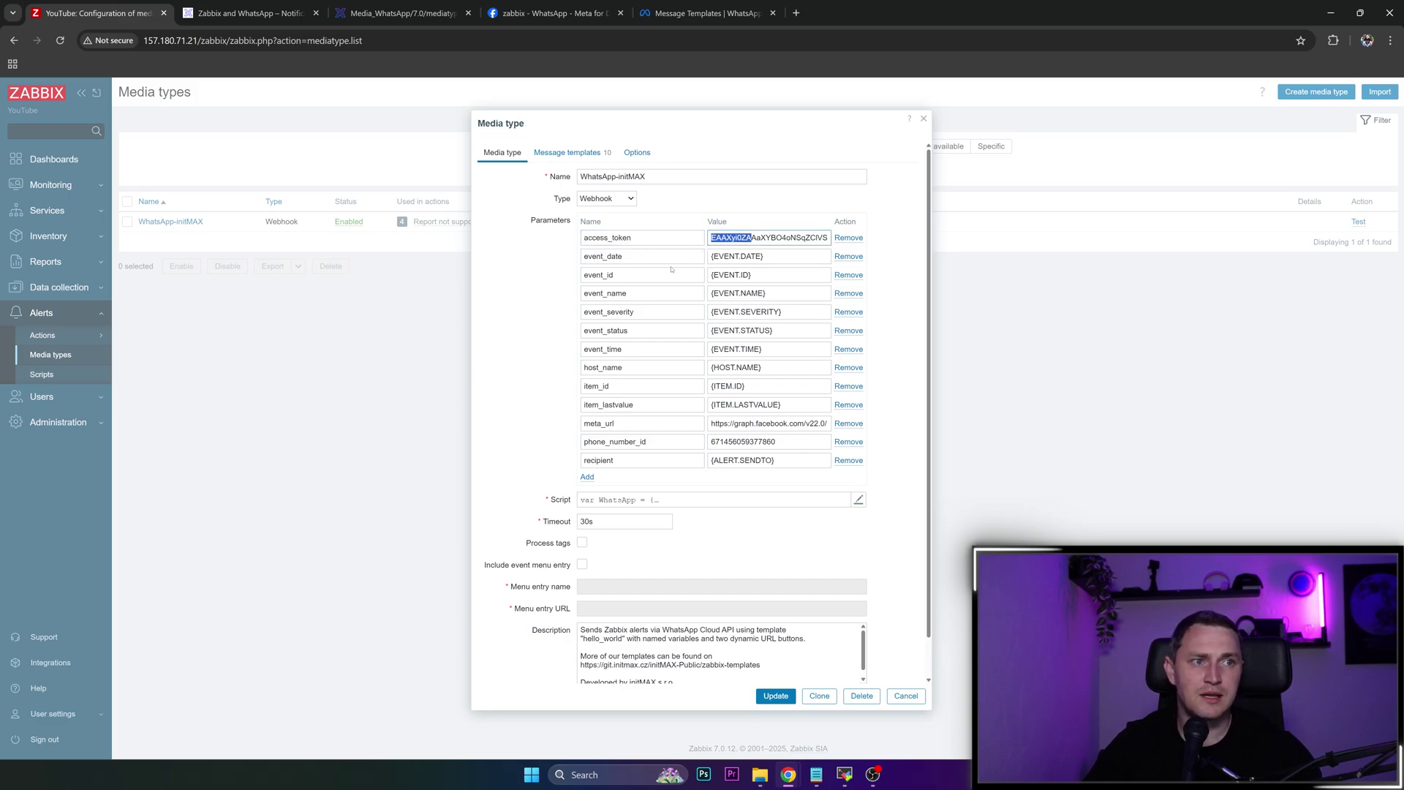
drag(585, 442, 650, 442)
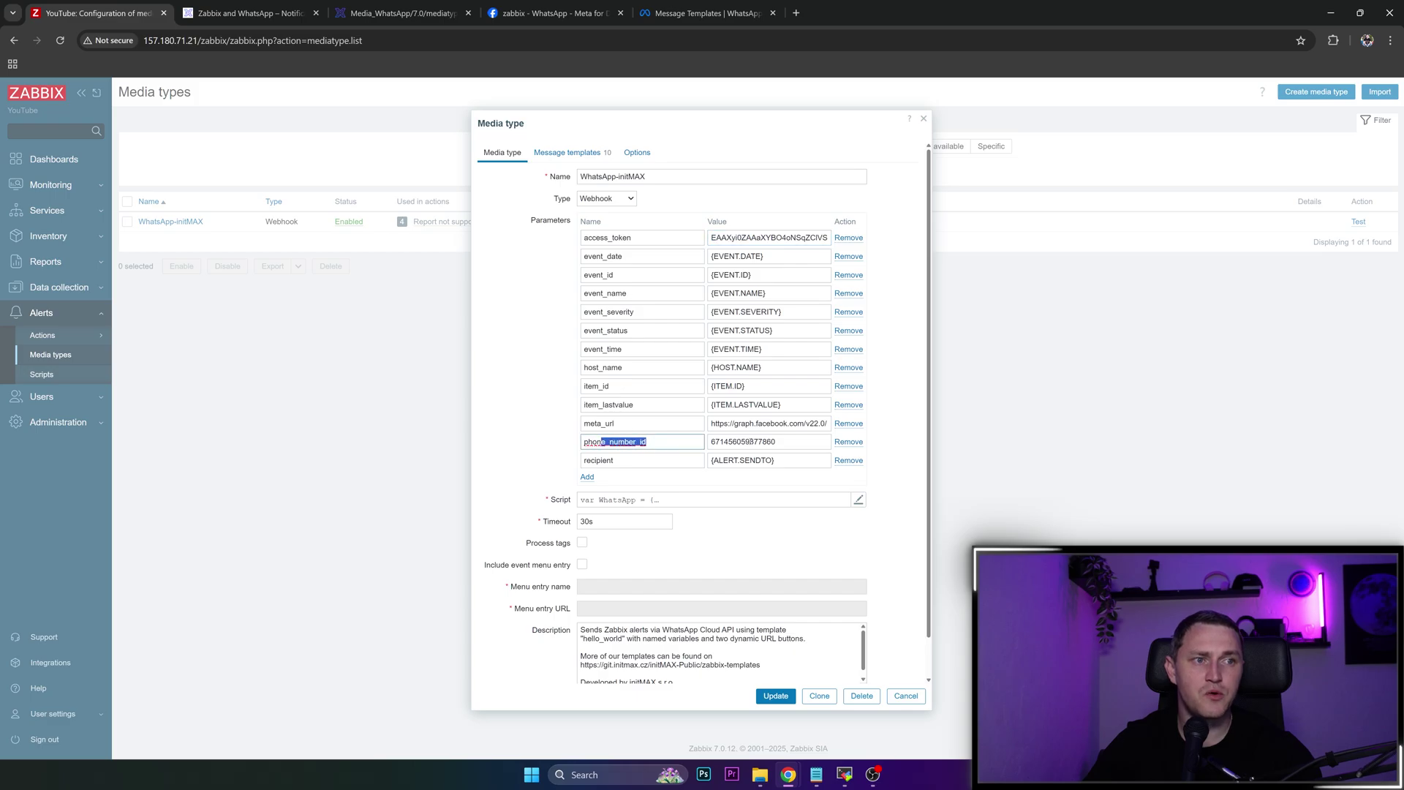
click(750, 441)
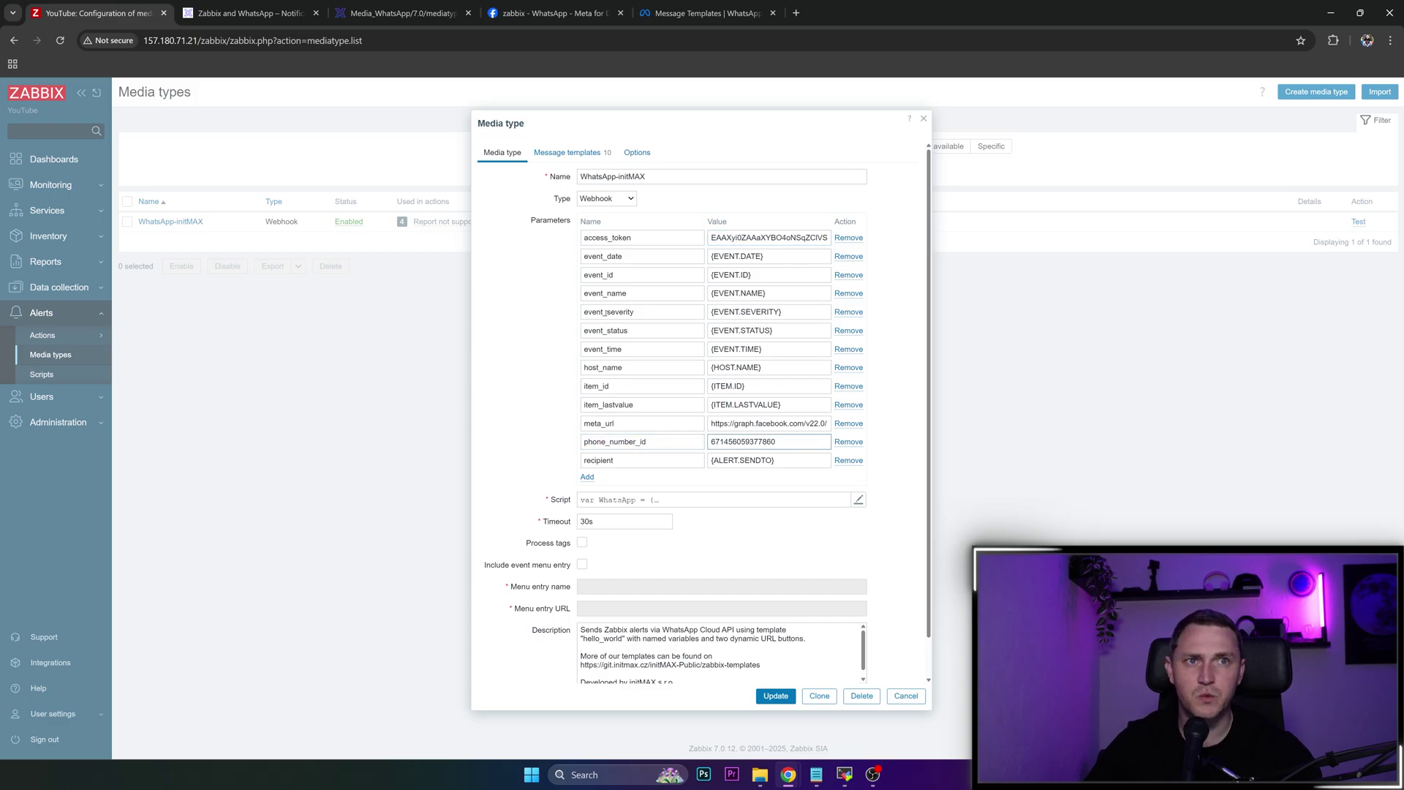
- Check the guide's "Adding Phone Numbers for Notifications" section for where the Phone number ID comes from, comparing it with the media type's phone_number_id parameter
click(248, 13)
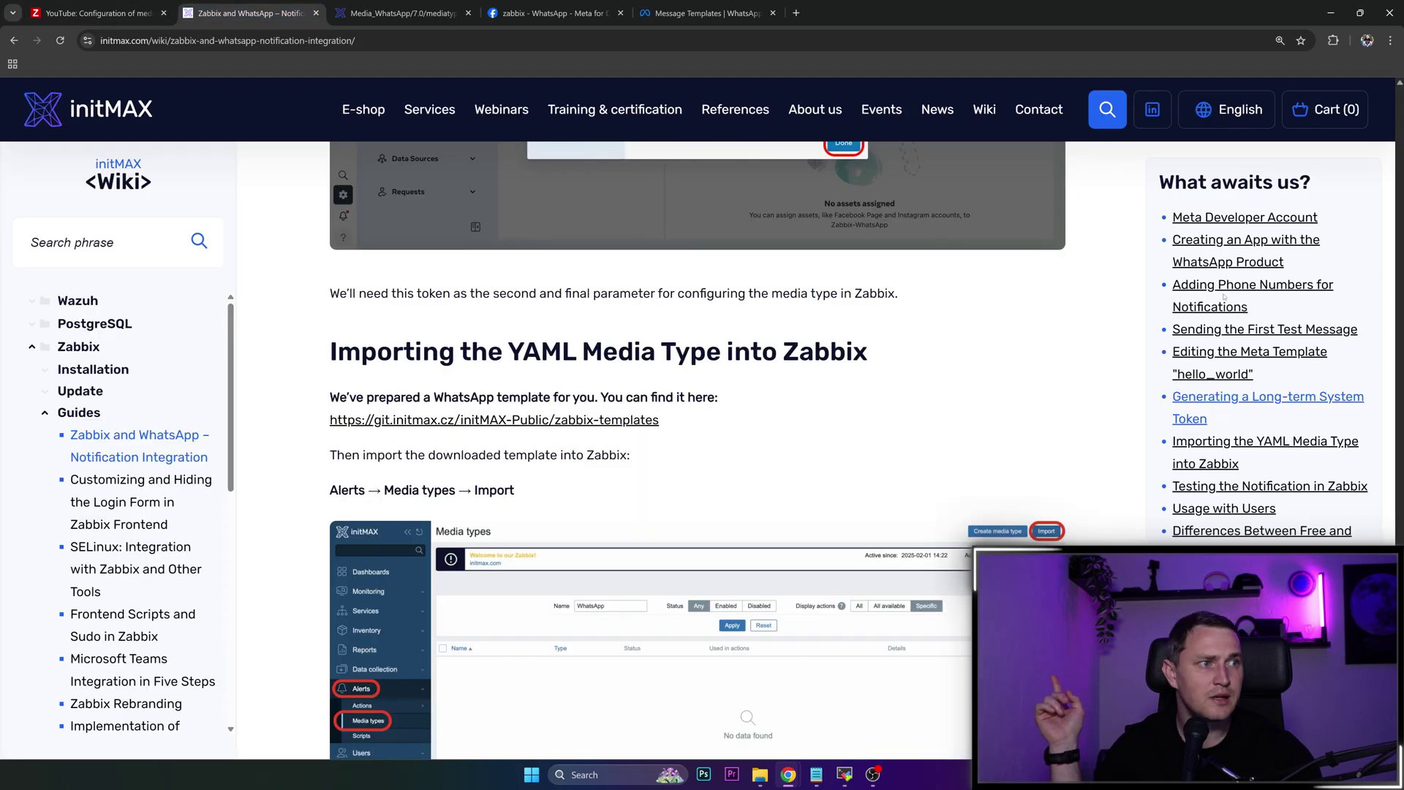
scroll(1248, 291, up, 5)
scroll(629, 397, down, 3)
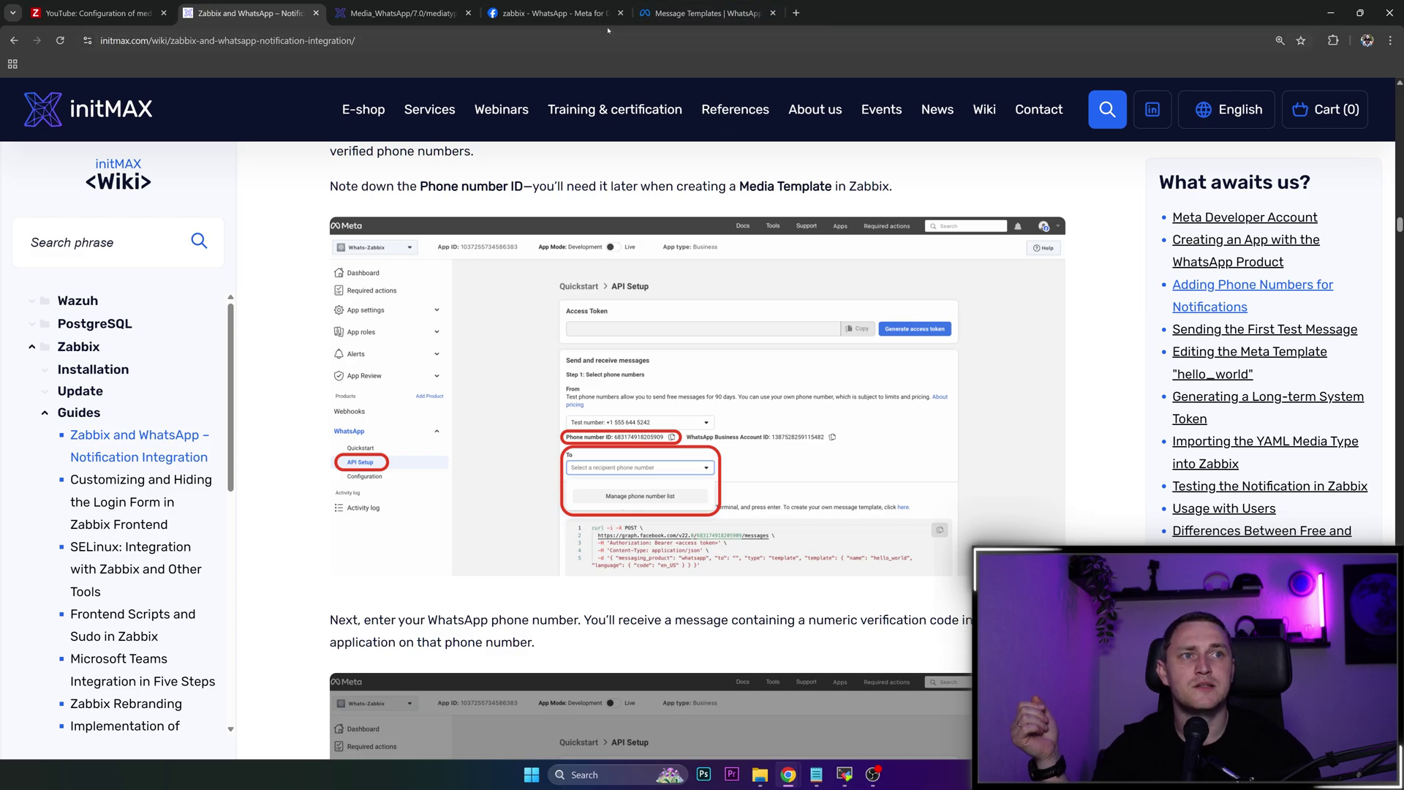
click(82, 3)
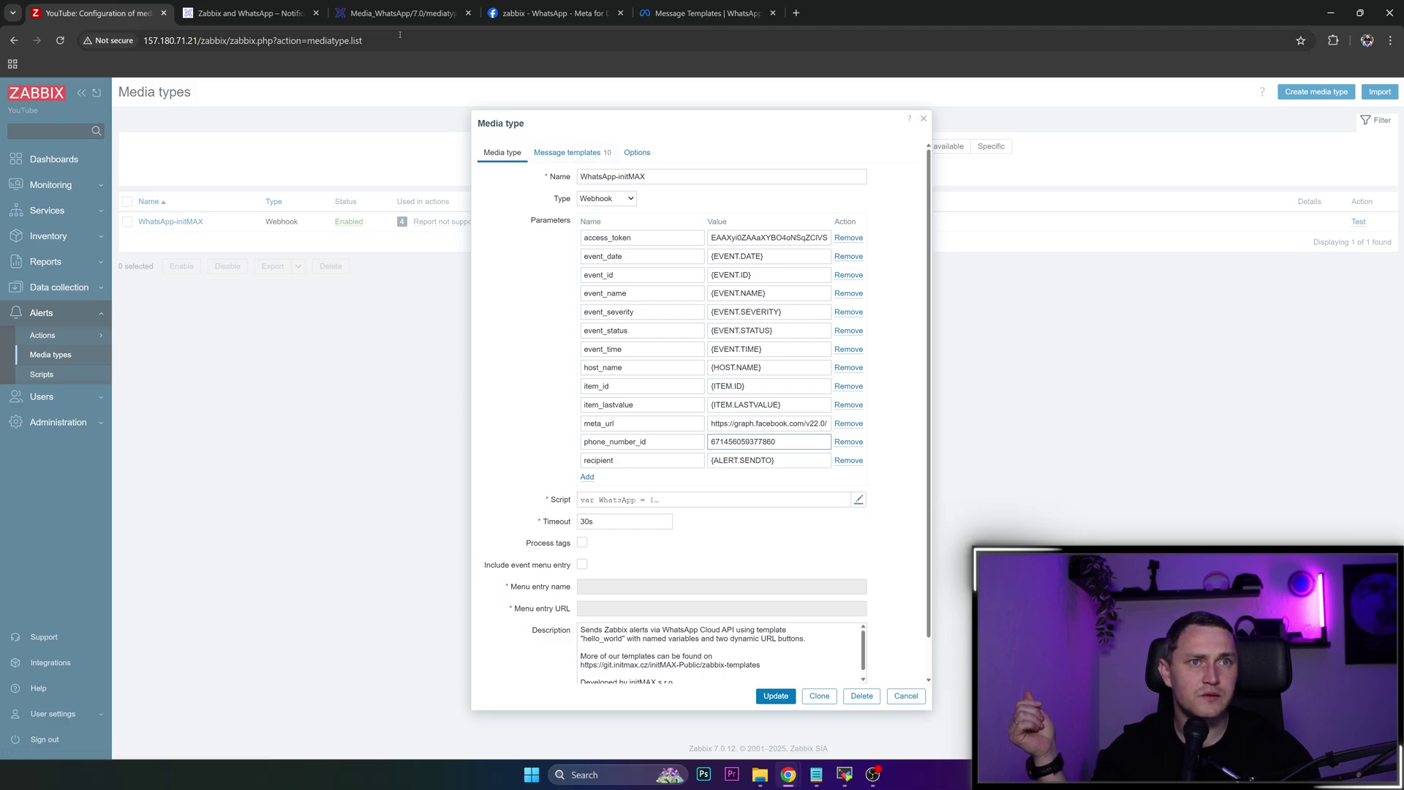
click(249, 13)
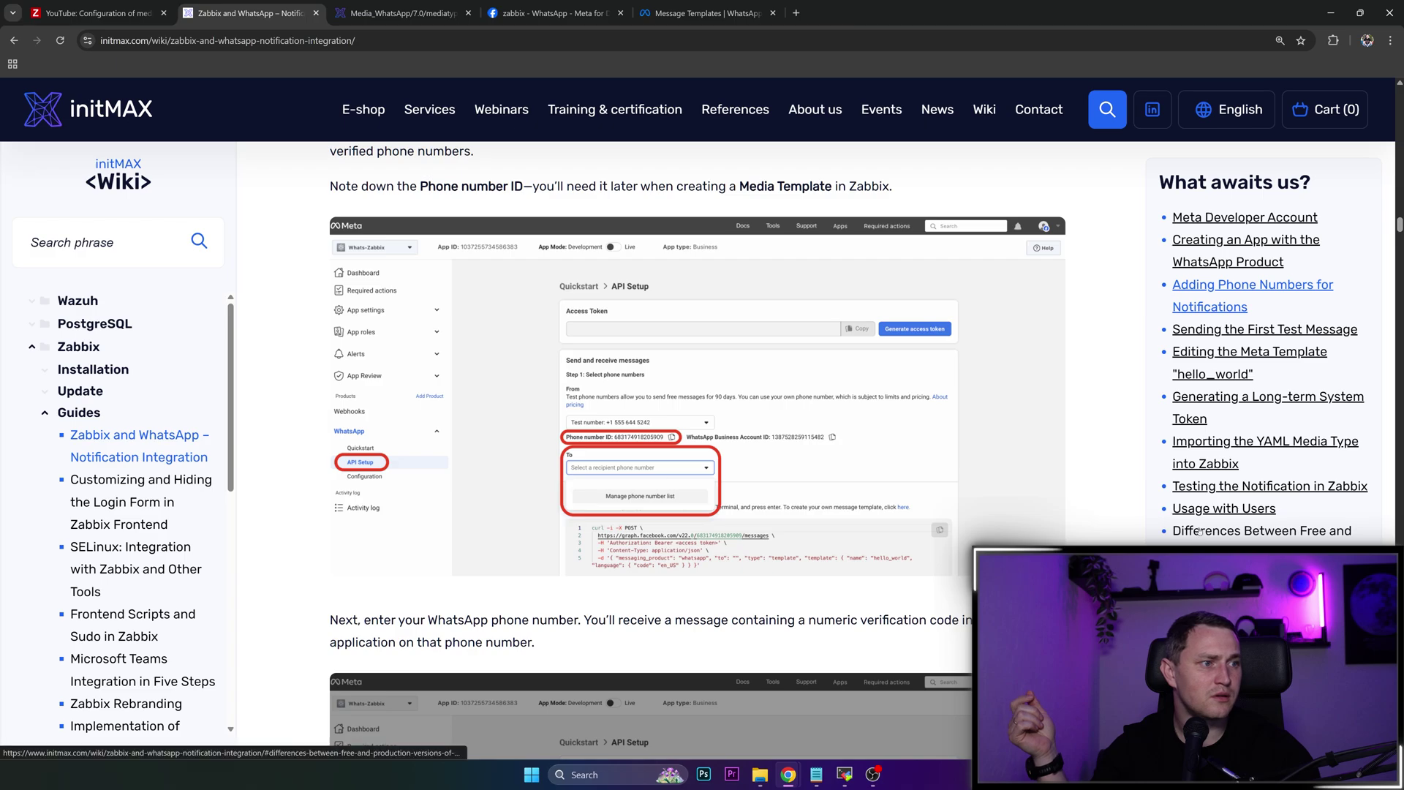
- Review the guide's "Importing the YAML Media Type into Zabbix" section, from the file import to the access_token and phone_number_id parameters
click(1205, 446)
scroll(788, 411, down, 8)
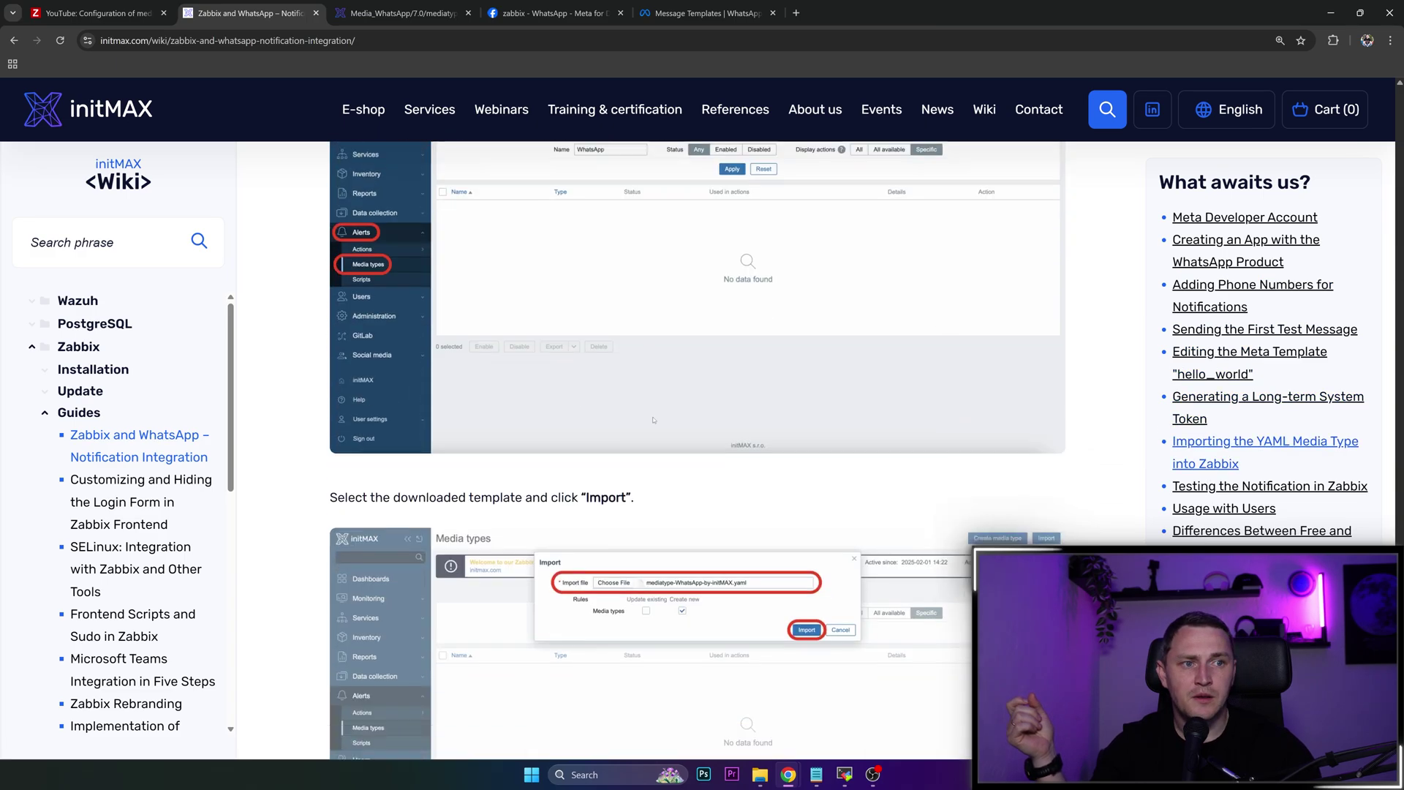
scroll(692, 404, down, 12)
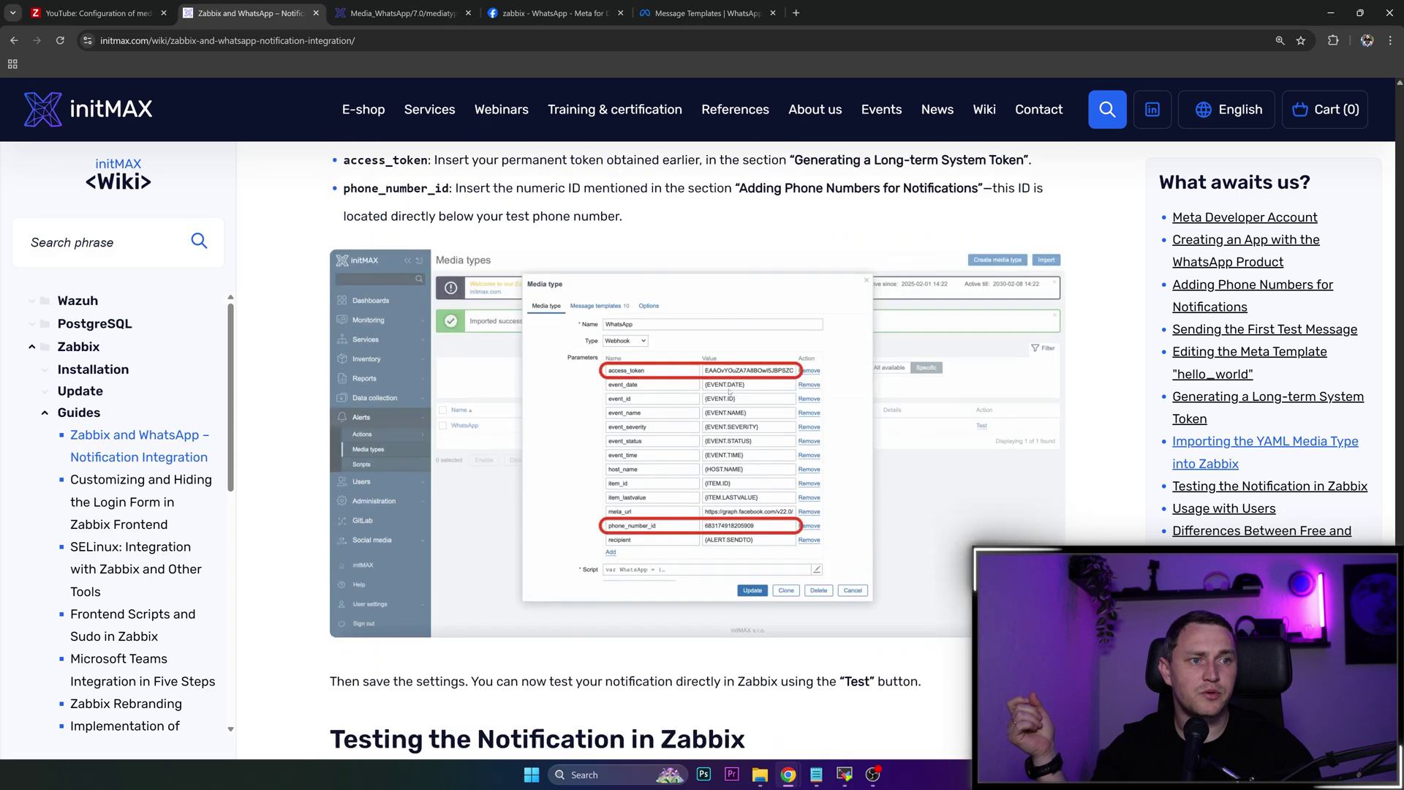
scroll(808, 491, down, 1)
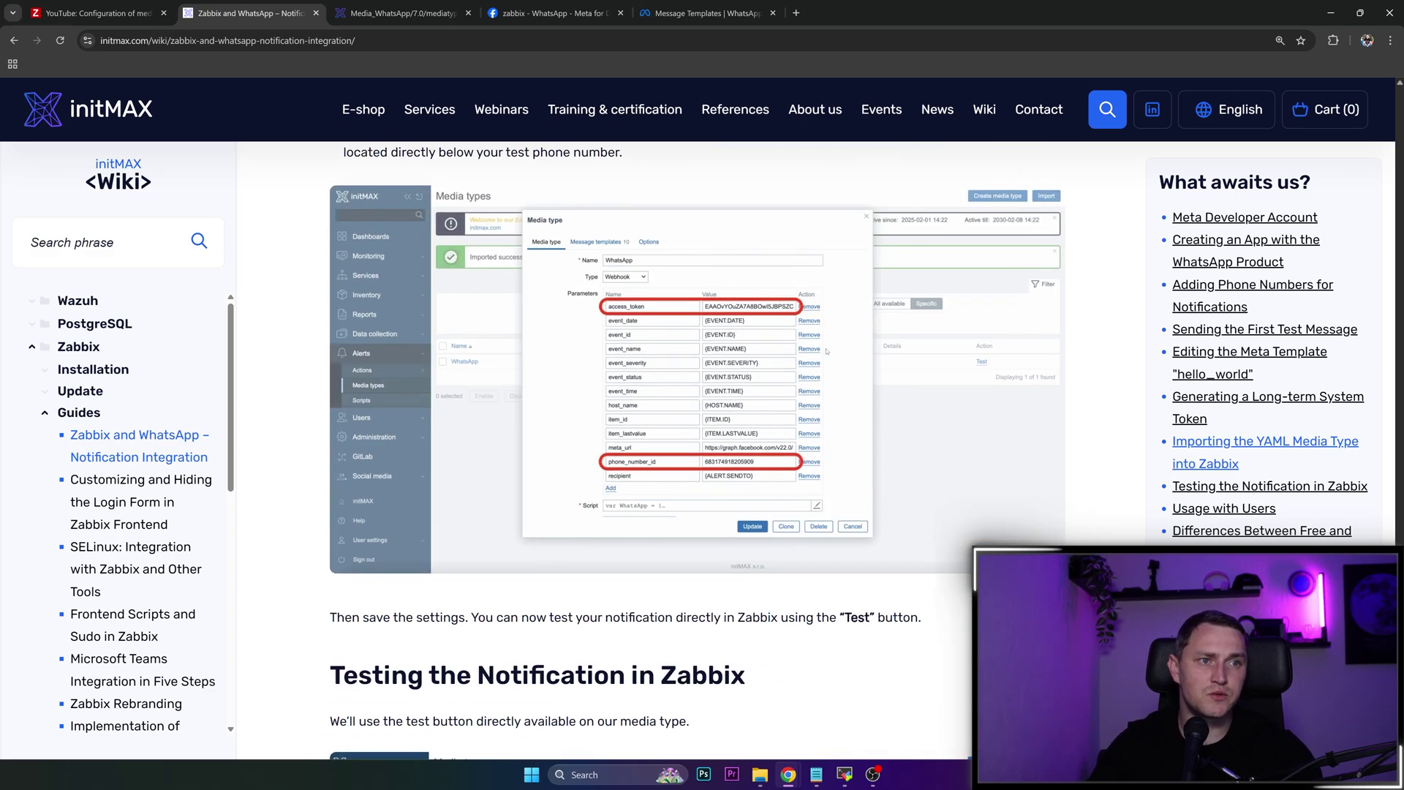
scroll(833, 450, down, 4)
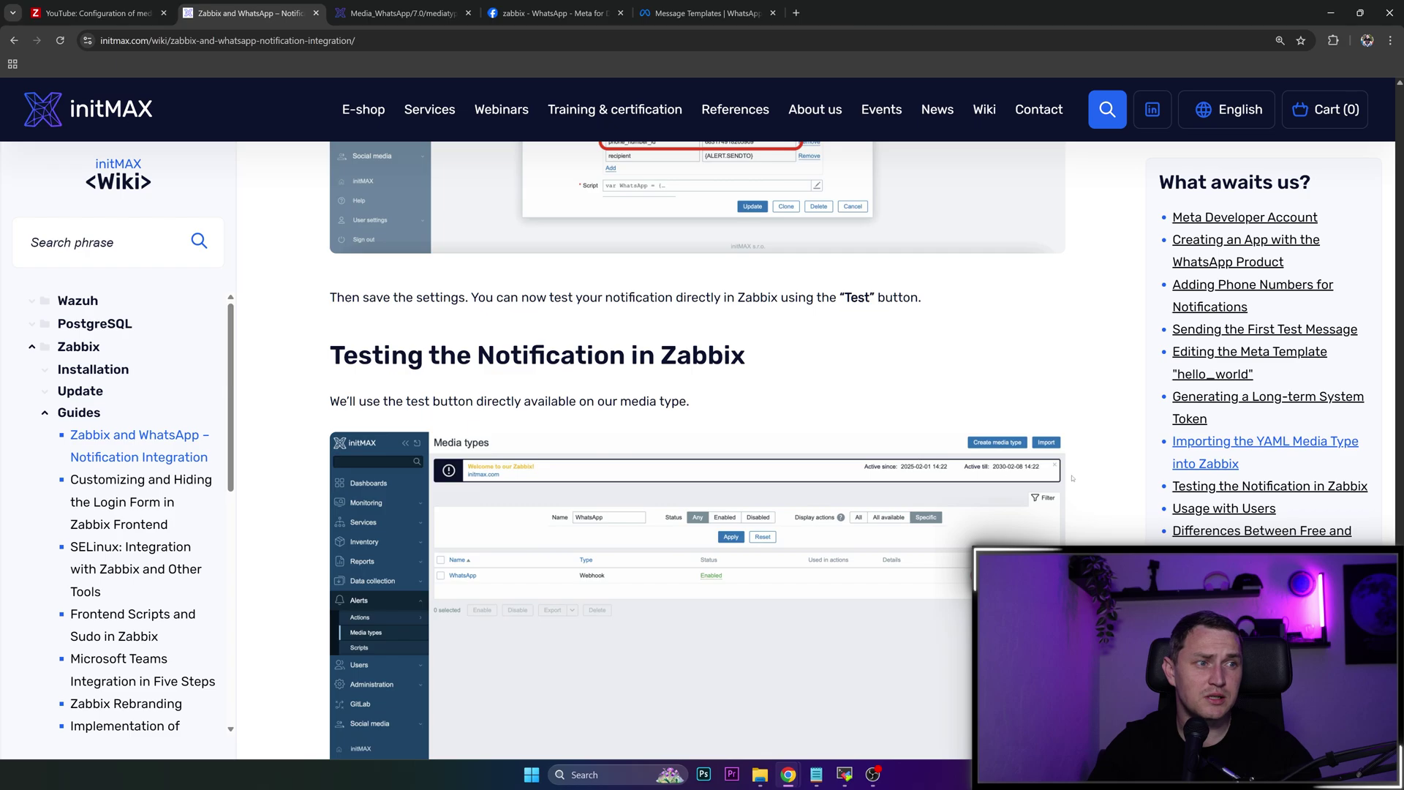
scroll(793, 446, down, 3)
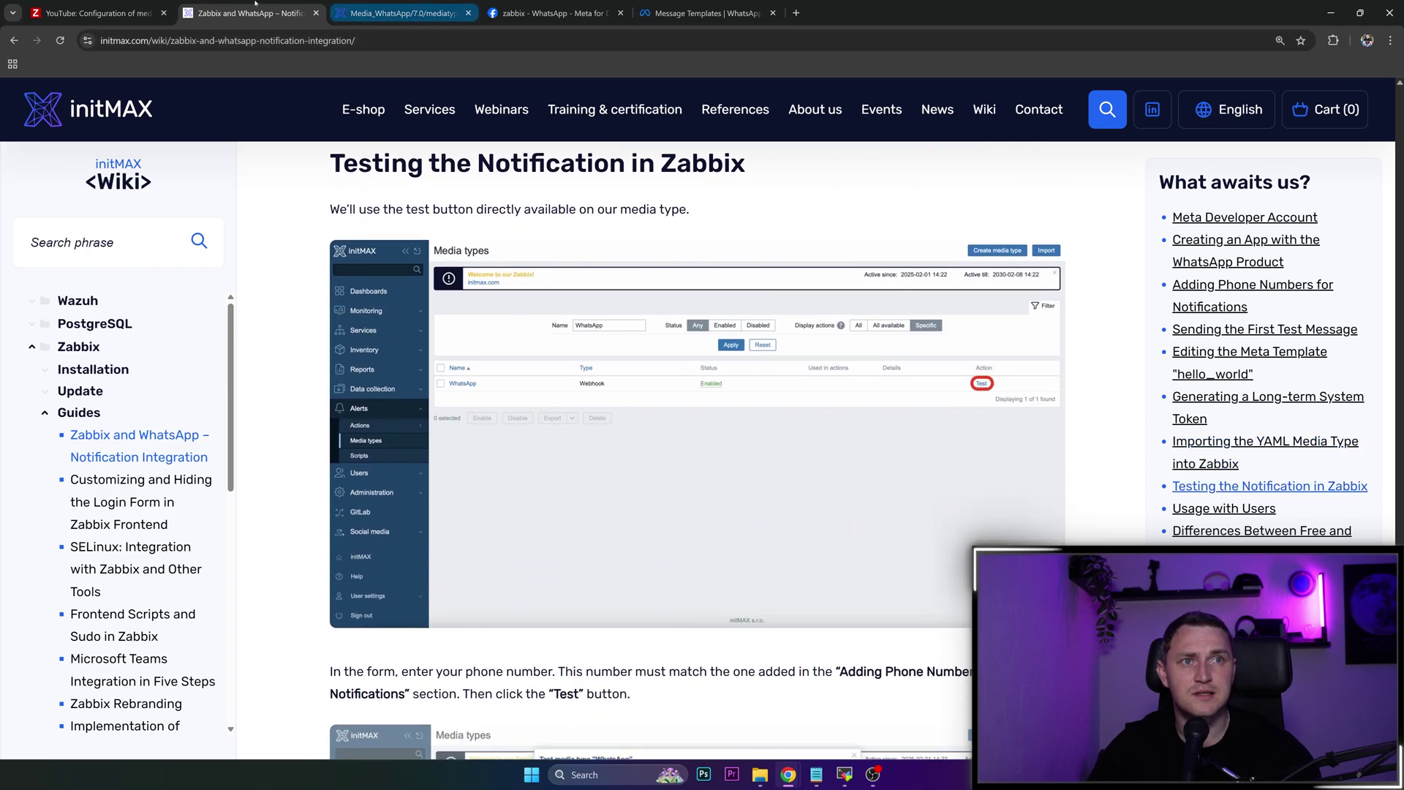
- Switch to Zabbix, view the WhatsApp-initMAX media type's test form, compare its recipient field with the guide's example, and close it without testing
click(93, 14)
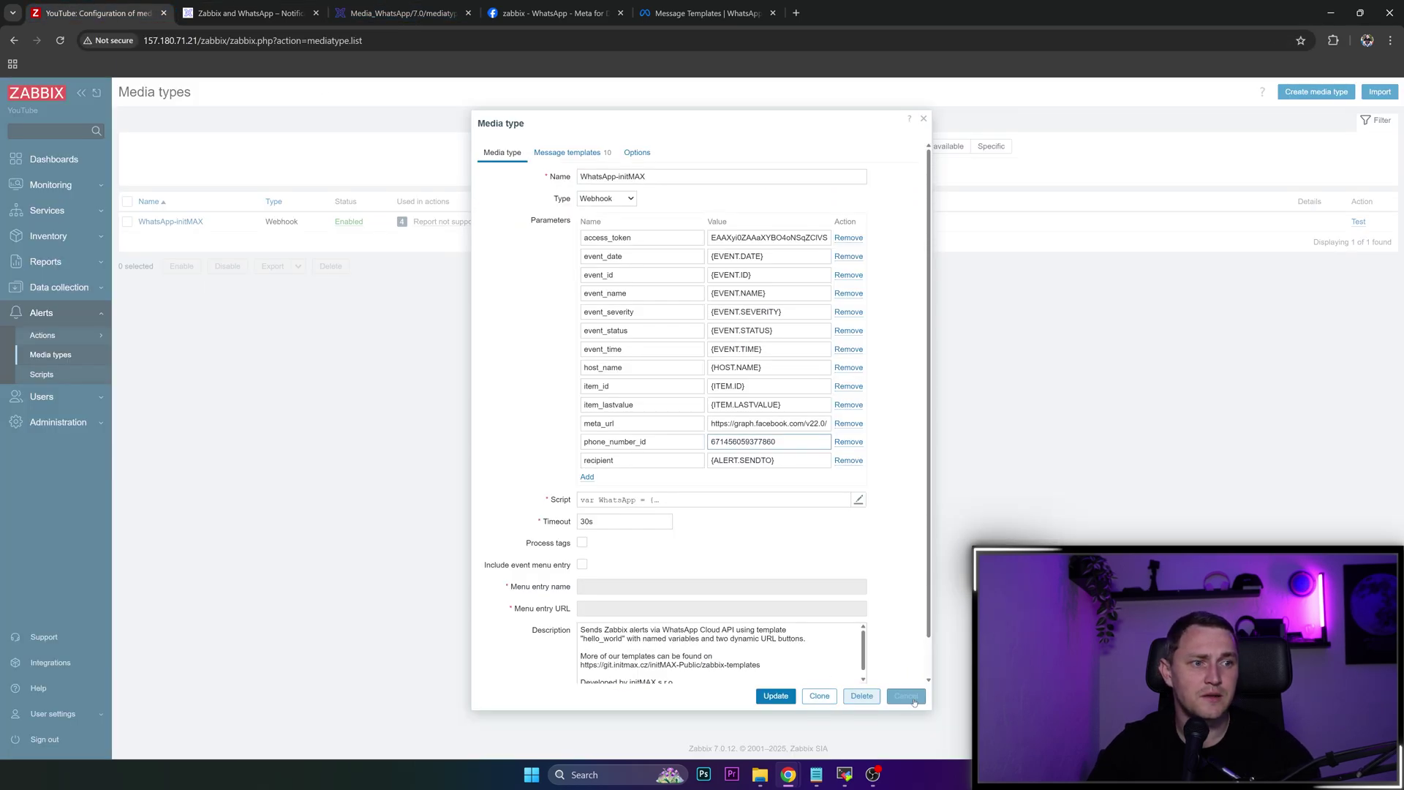
click(906, 695)
click(1358, 221)
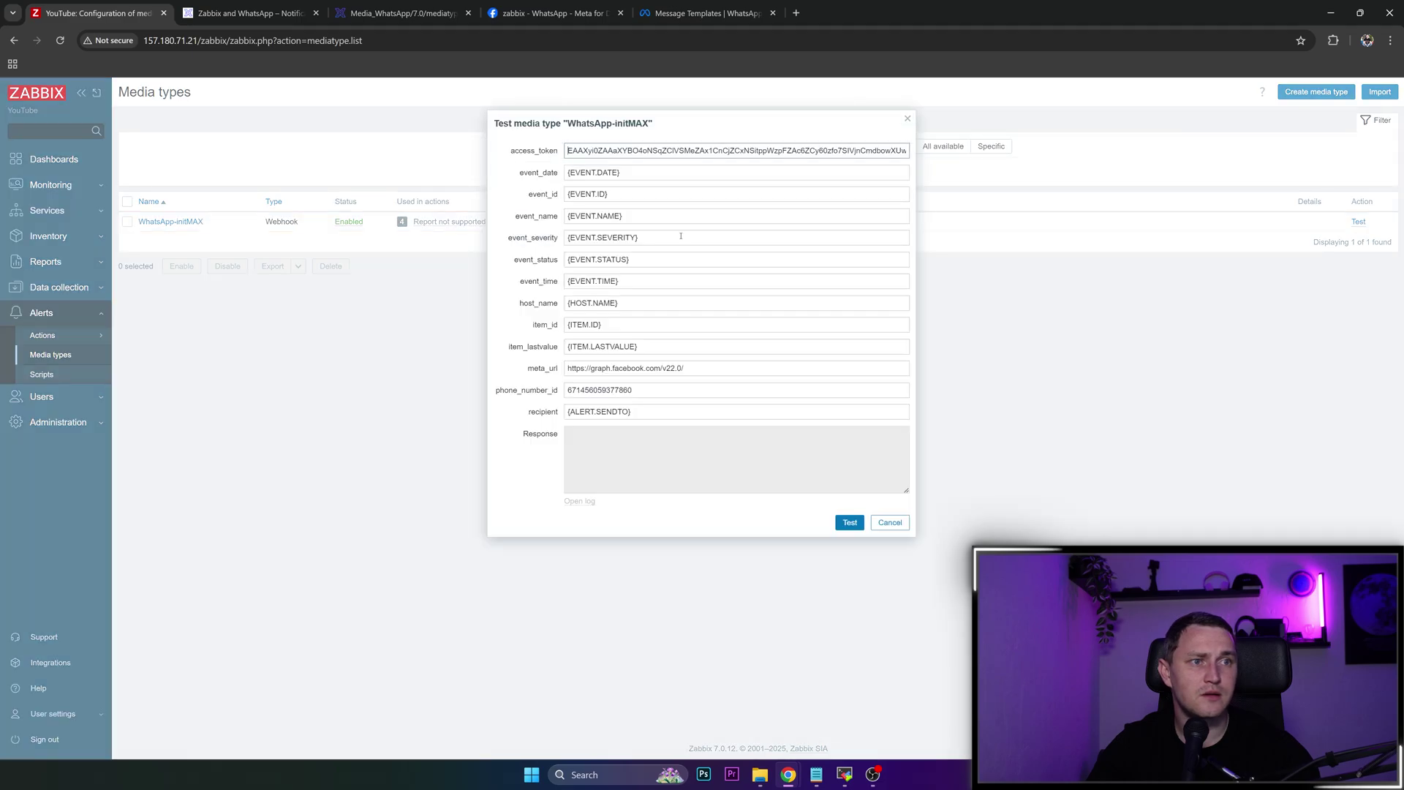
click(242, 13)
scroll(718, 400, down, 6)
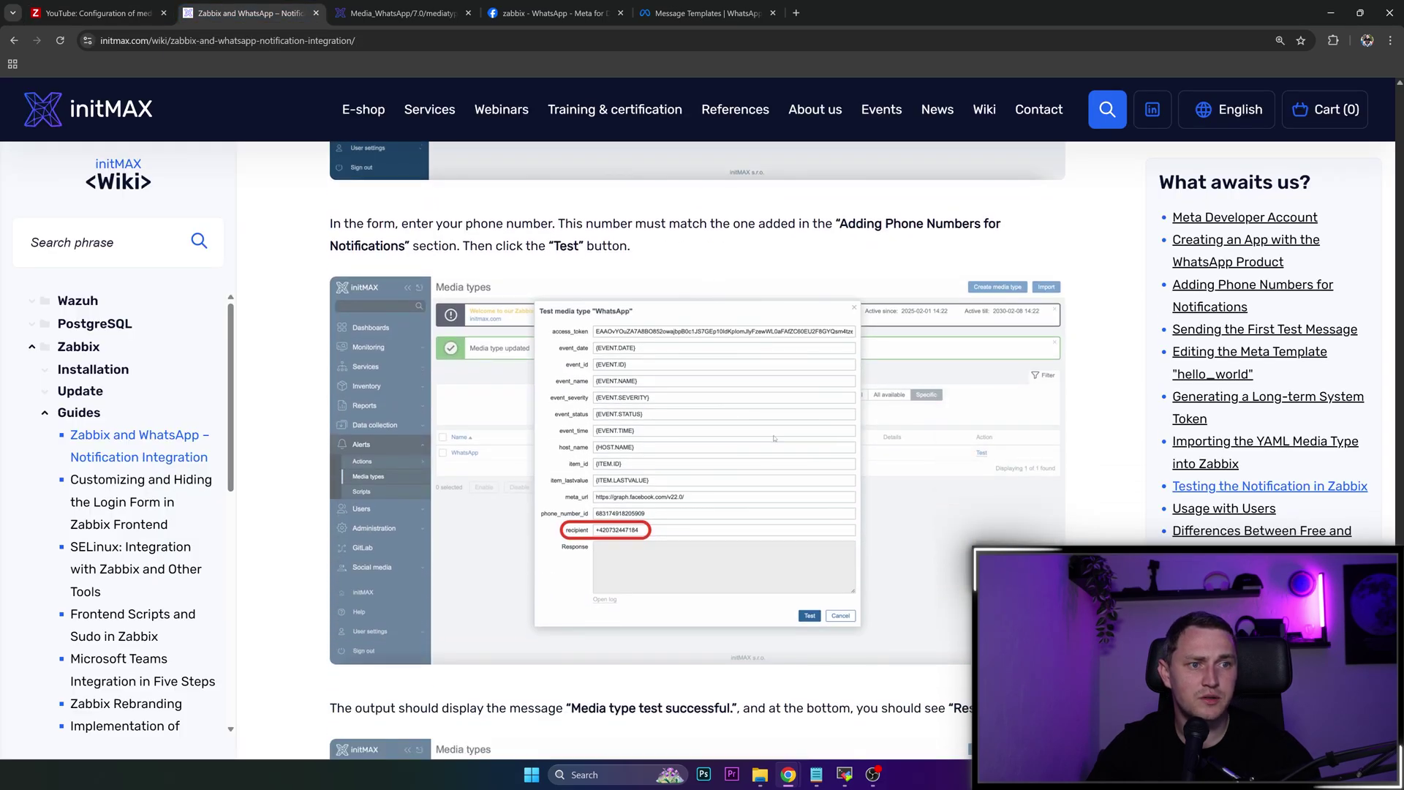
click(89, 4)
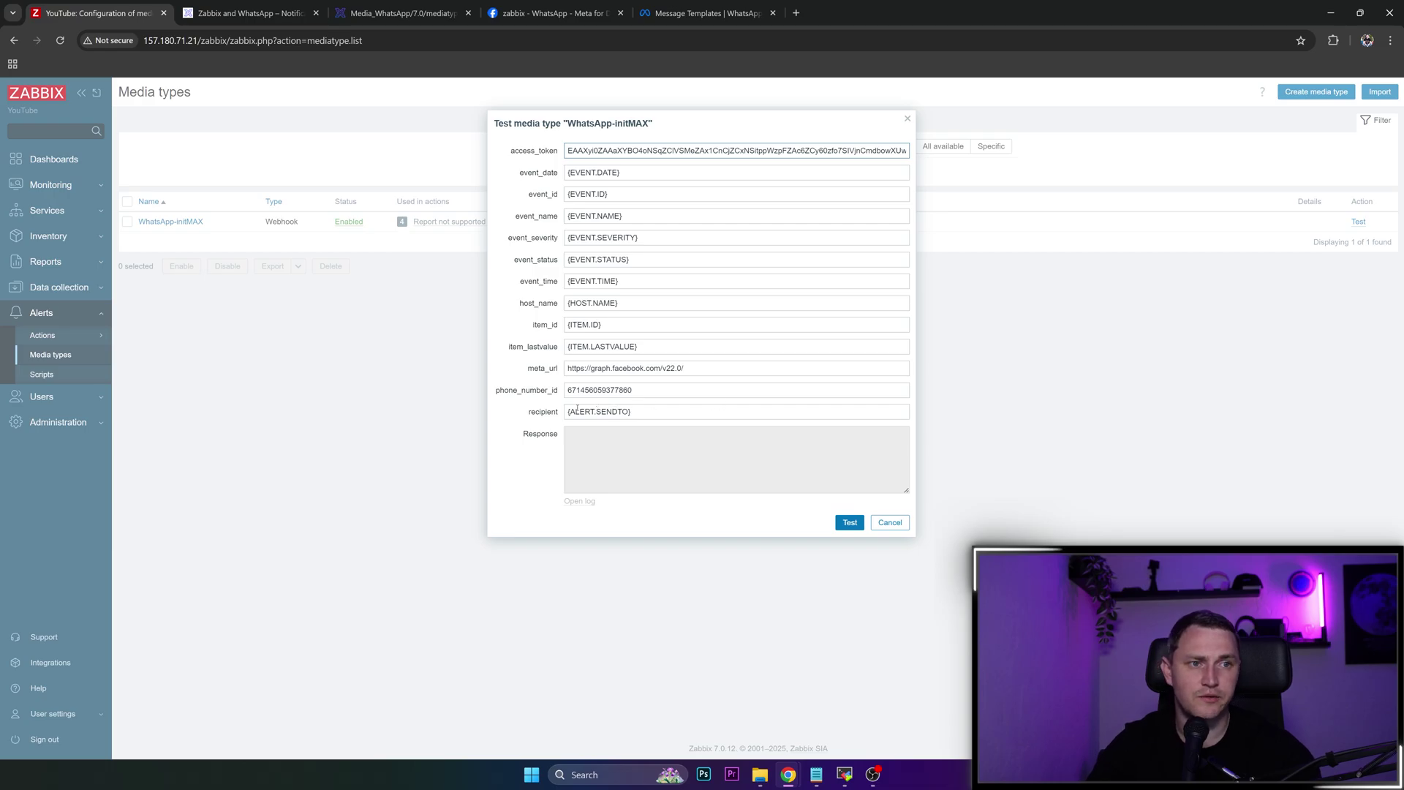
click(889, 522)
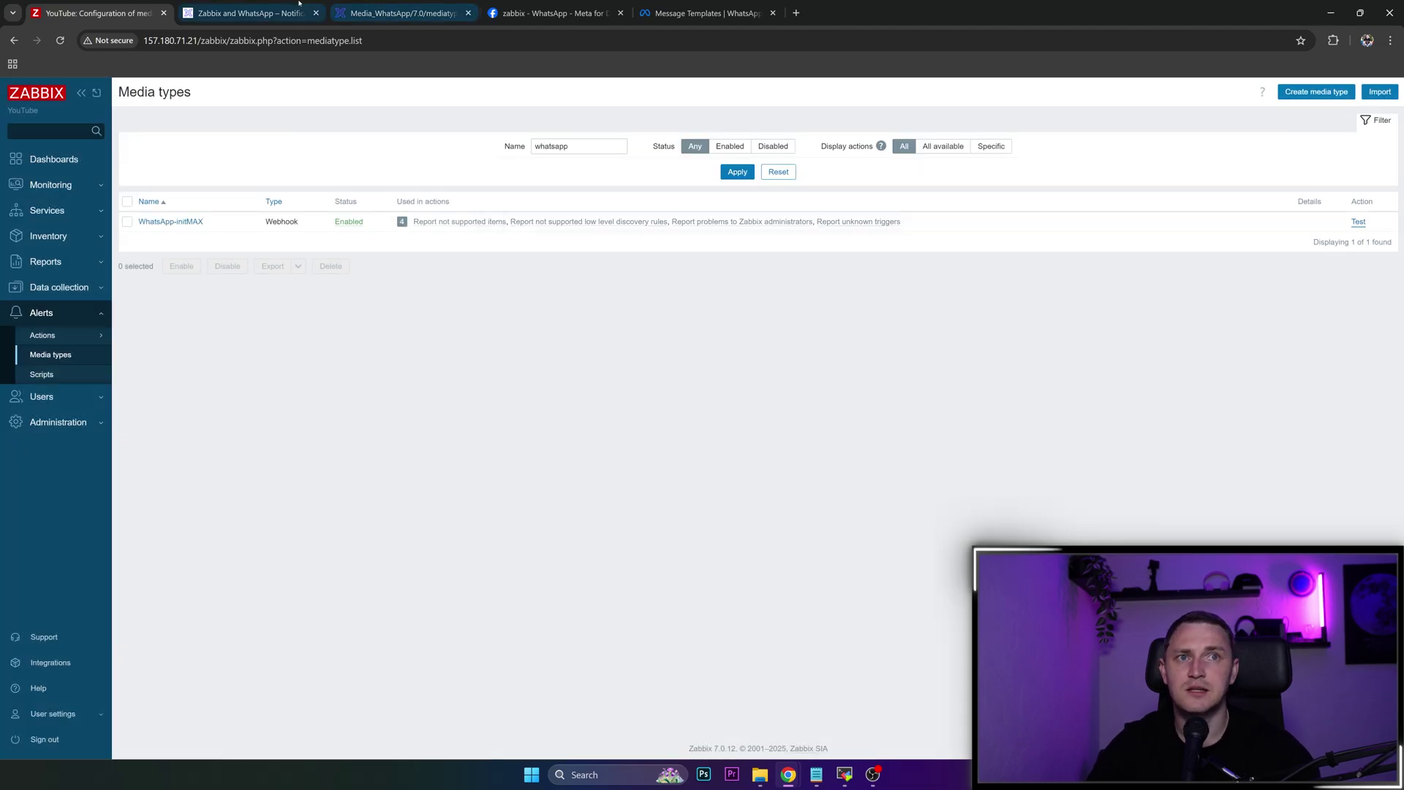
- Check the expected test result and the sample WhatsApp message in the guide's "Testing the Notification in Zabbix" section
click(243, 3)
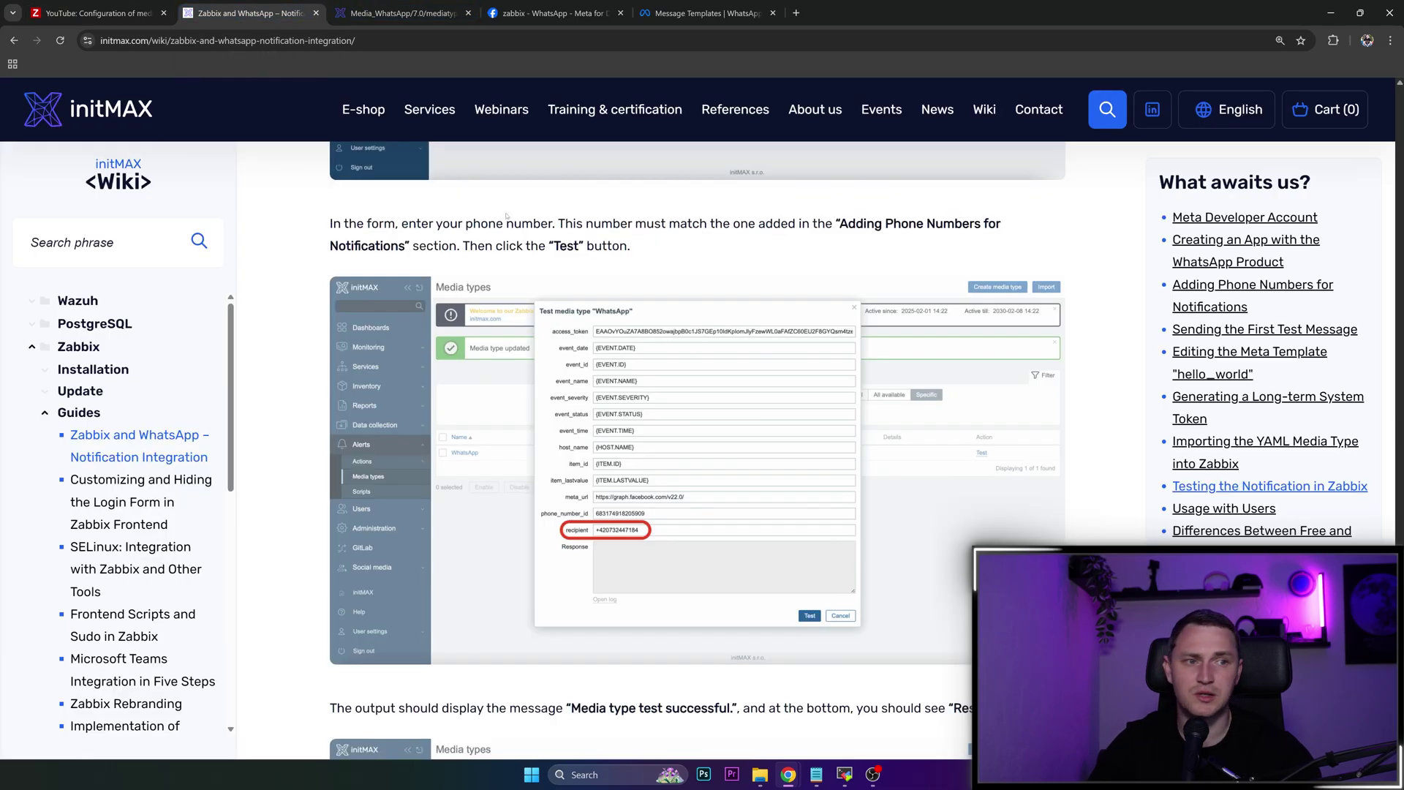
scroll(742, 444, down, 4)
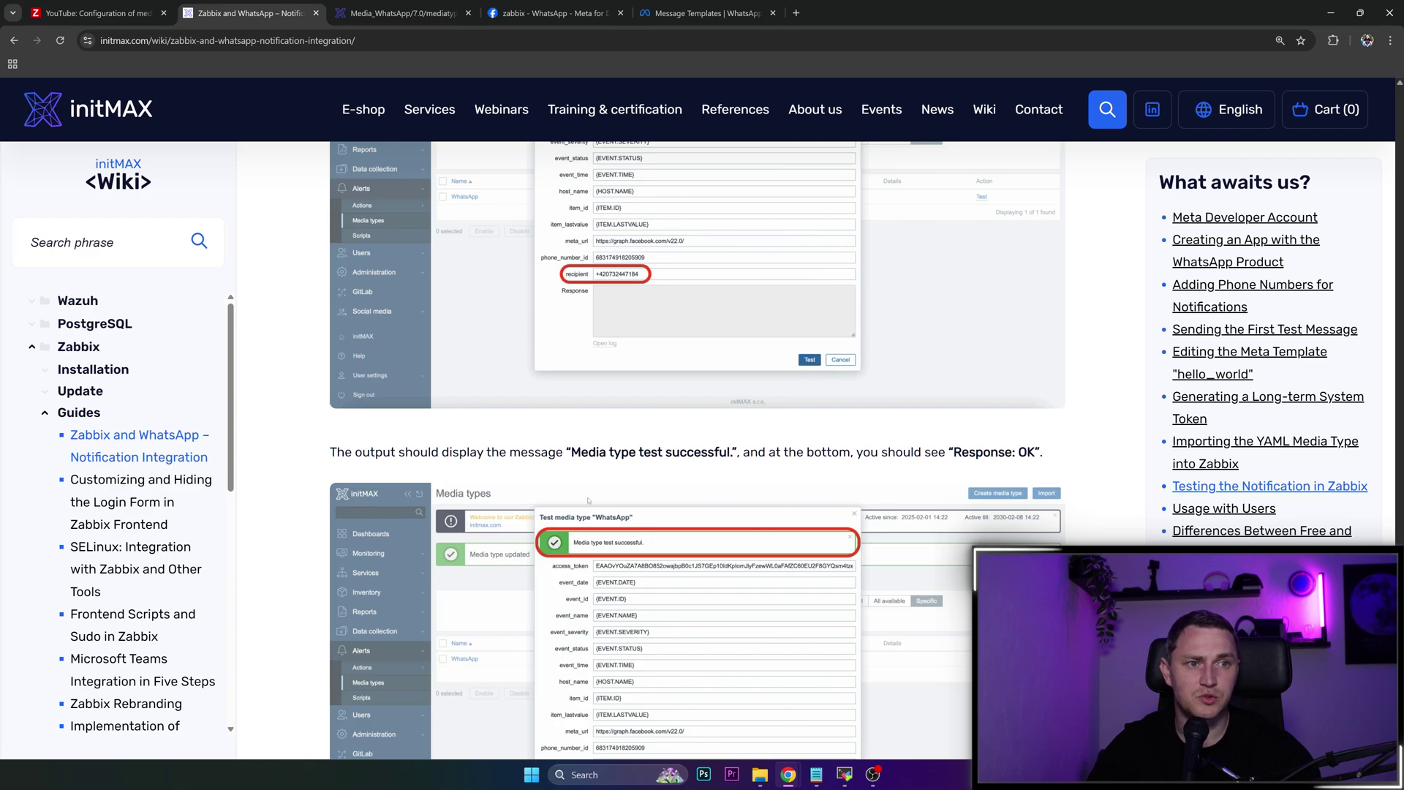
scroll(588, 500, down, 2)
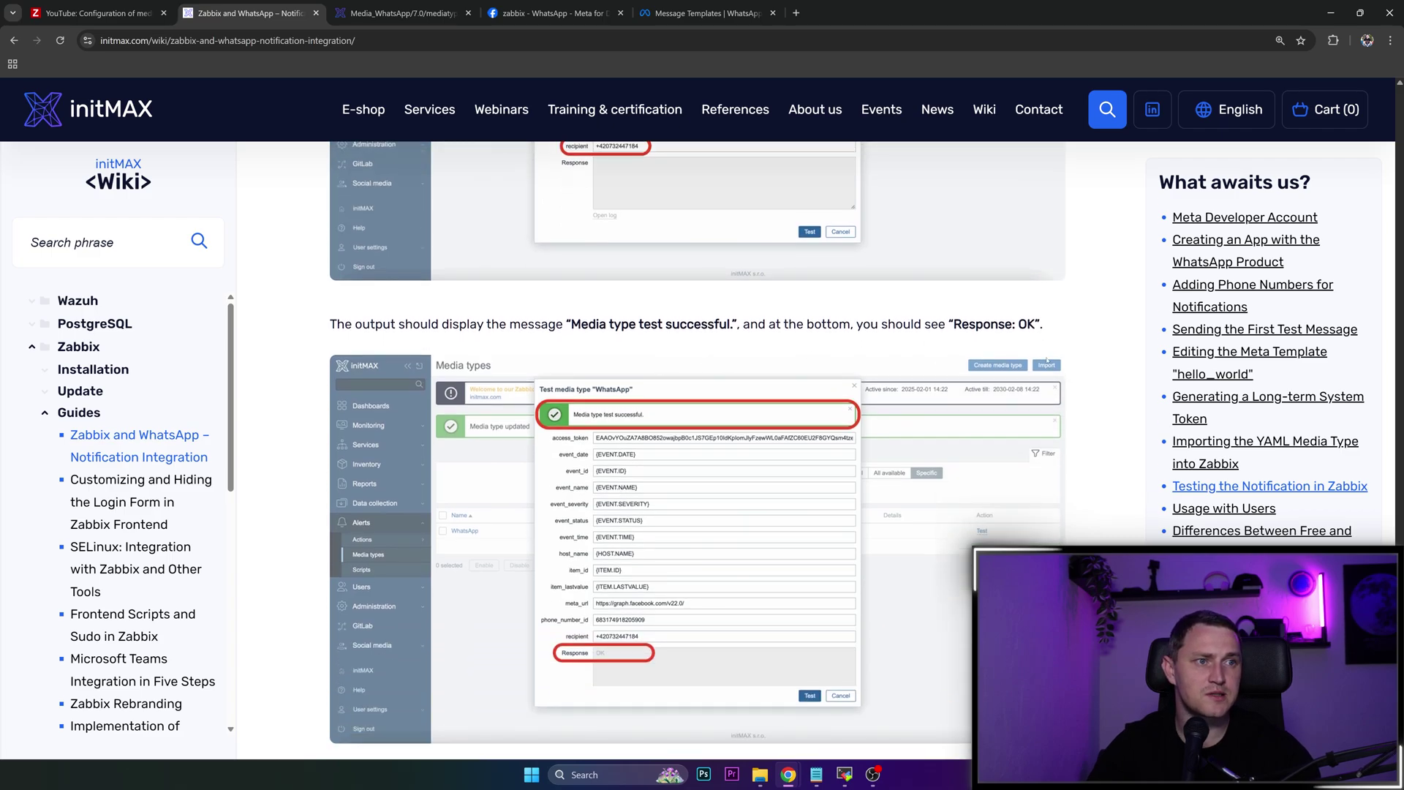
scroll(753, 498, down, 10)
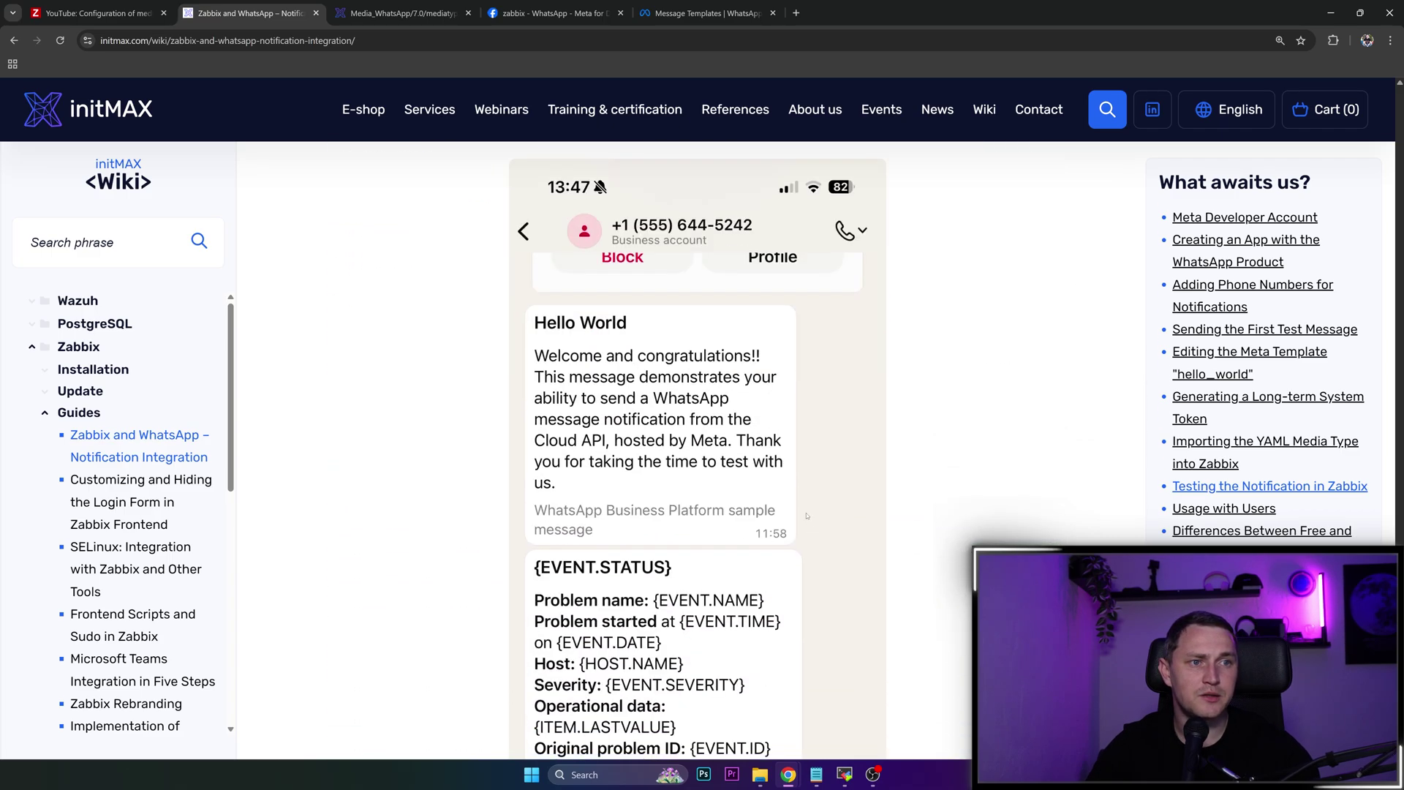
scroll(753, 498, down, 5)
scroll(753, 498, up, 2)
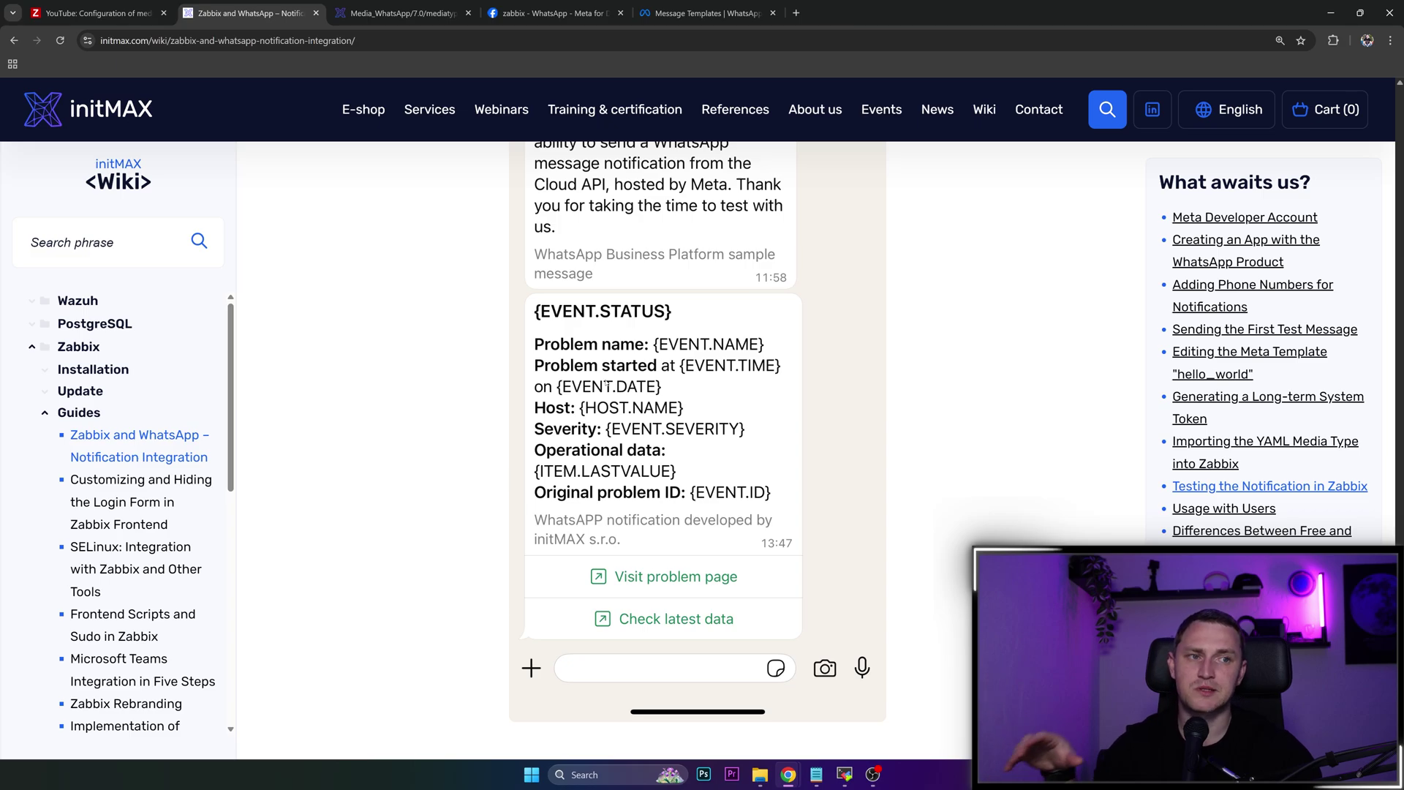
- Read the guide's "Usage with Users" section on adding WhatsApp media with a full international phone number to a Zabbix user
scroll(760, 468, down, 7)
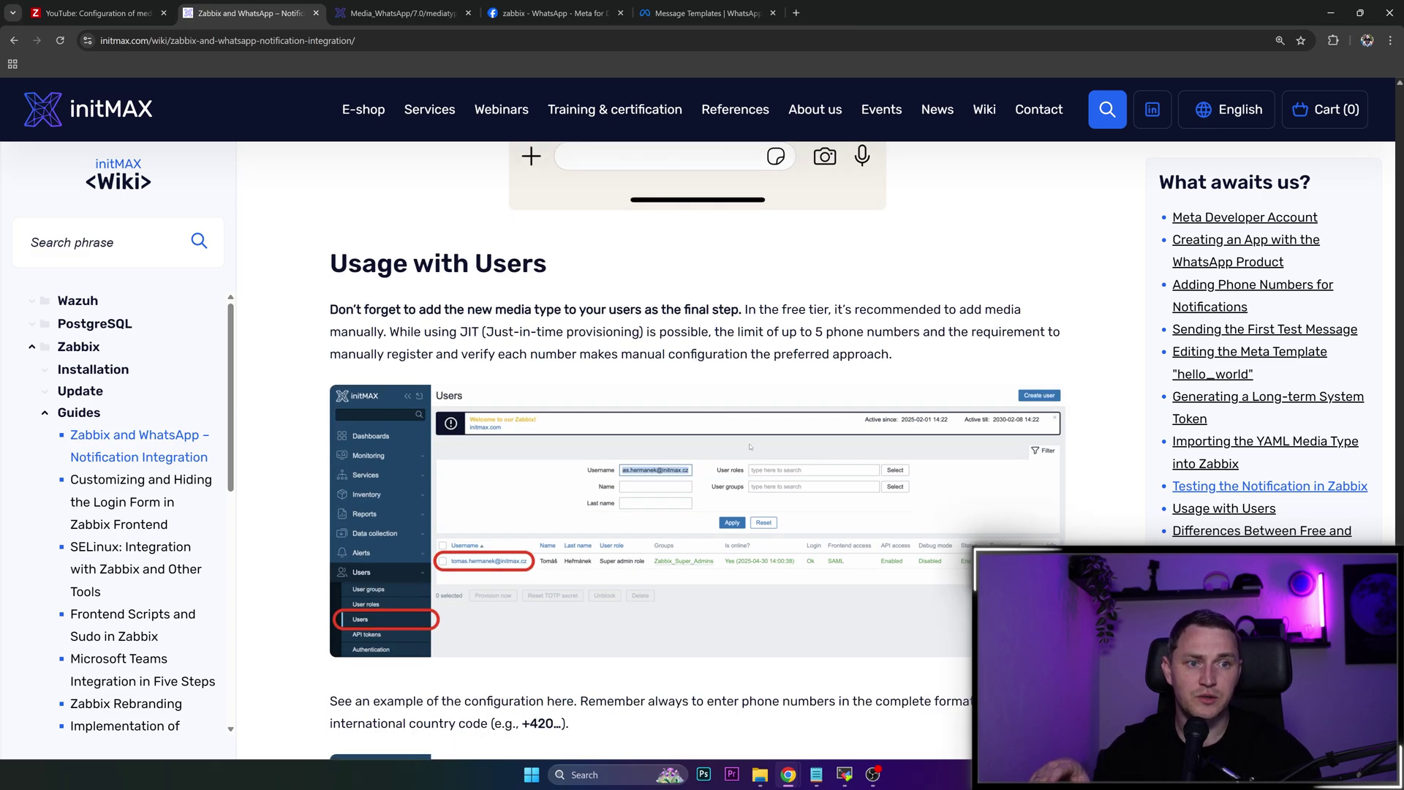
scroll(749, 446, down, 2)
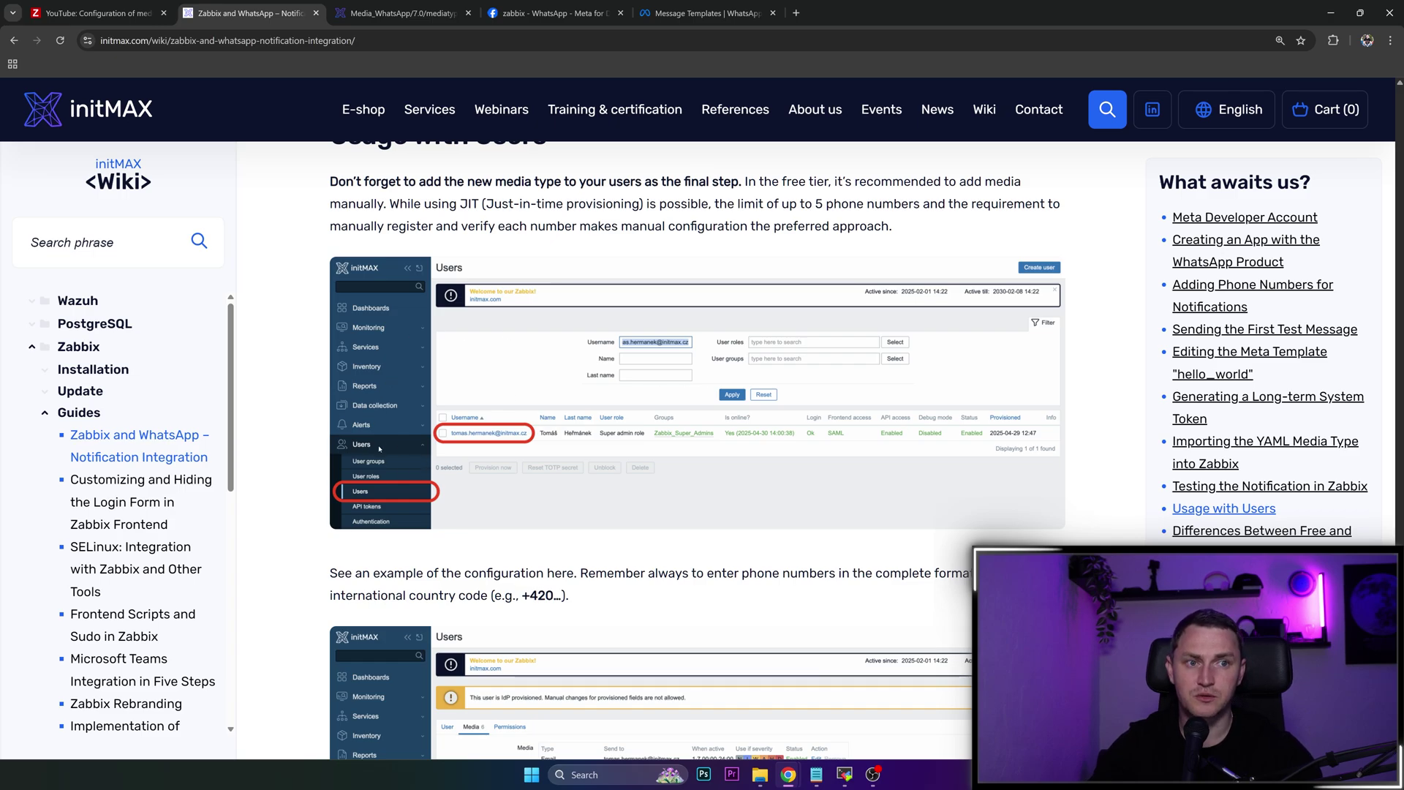
scroll(513, 444, down, 3)
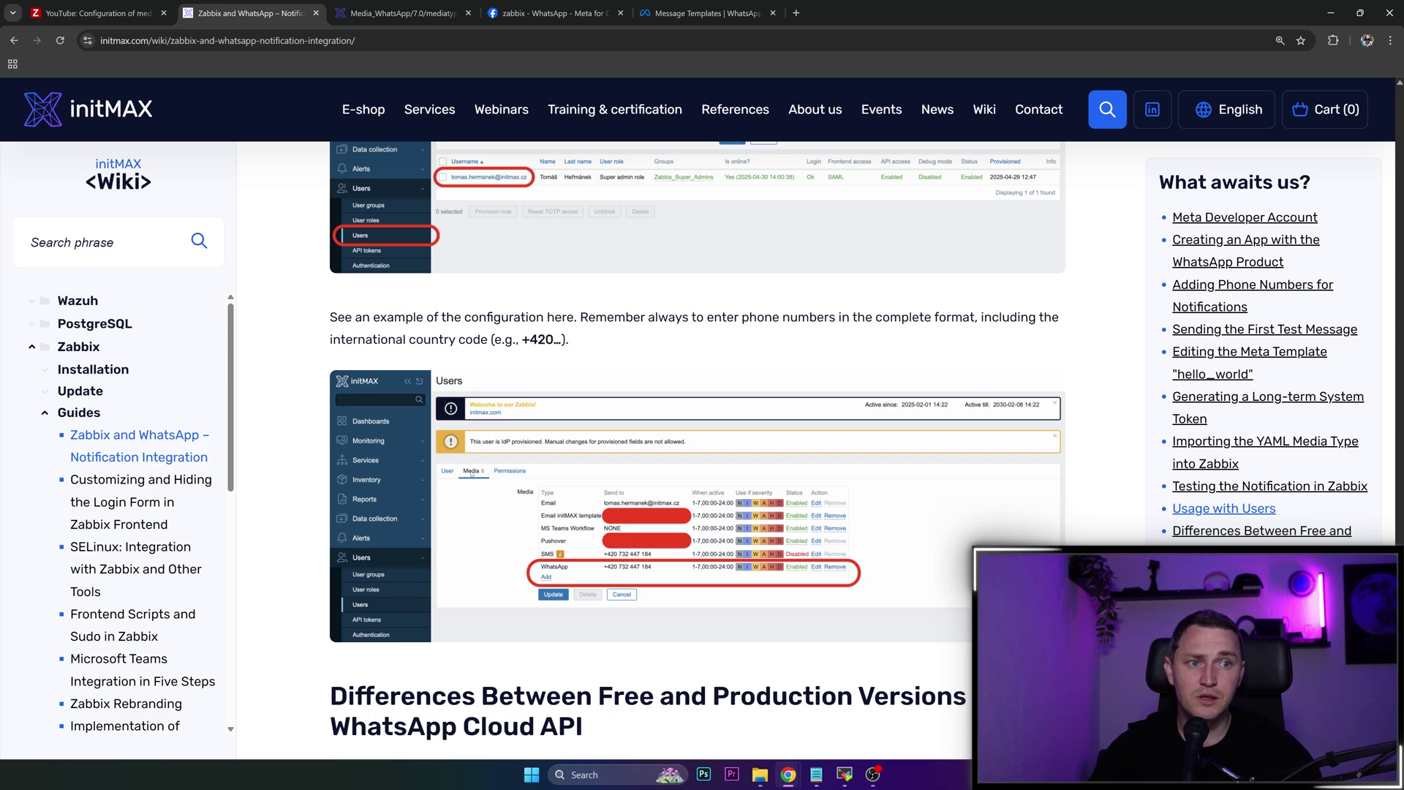
scroll(560, 572, down, 1)
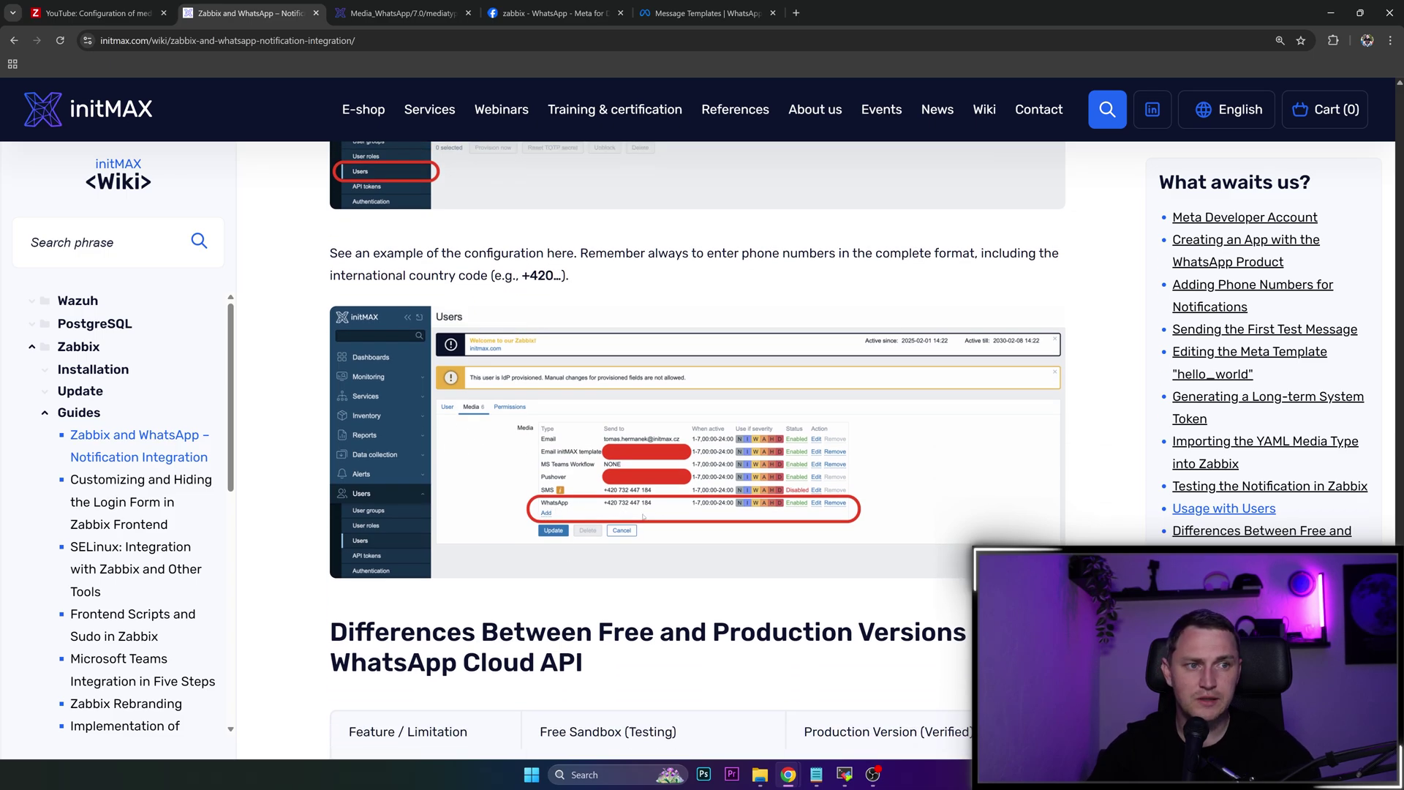
- Compare the free sandbox and verified production versions in the guide's table of WhatsApp Cloud API differences
scroll(775, 554, down, 3)
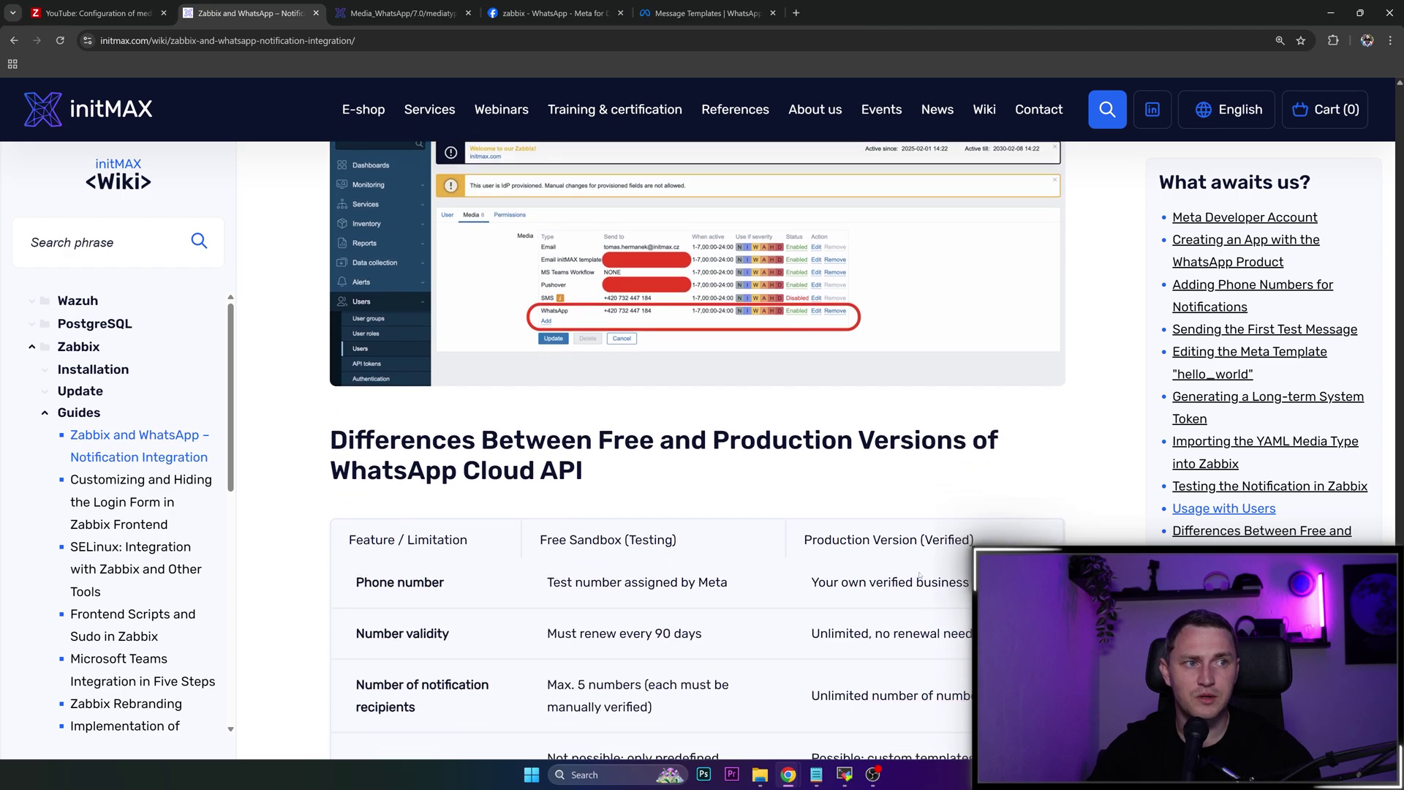
scroll(919, 575, down, 3)
scroll(925, 573, down, 1)
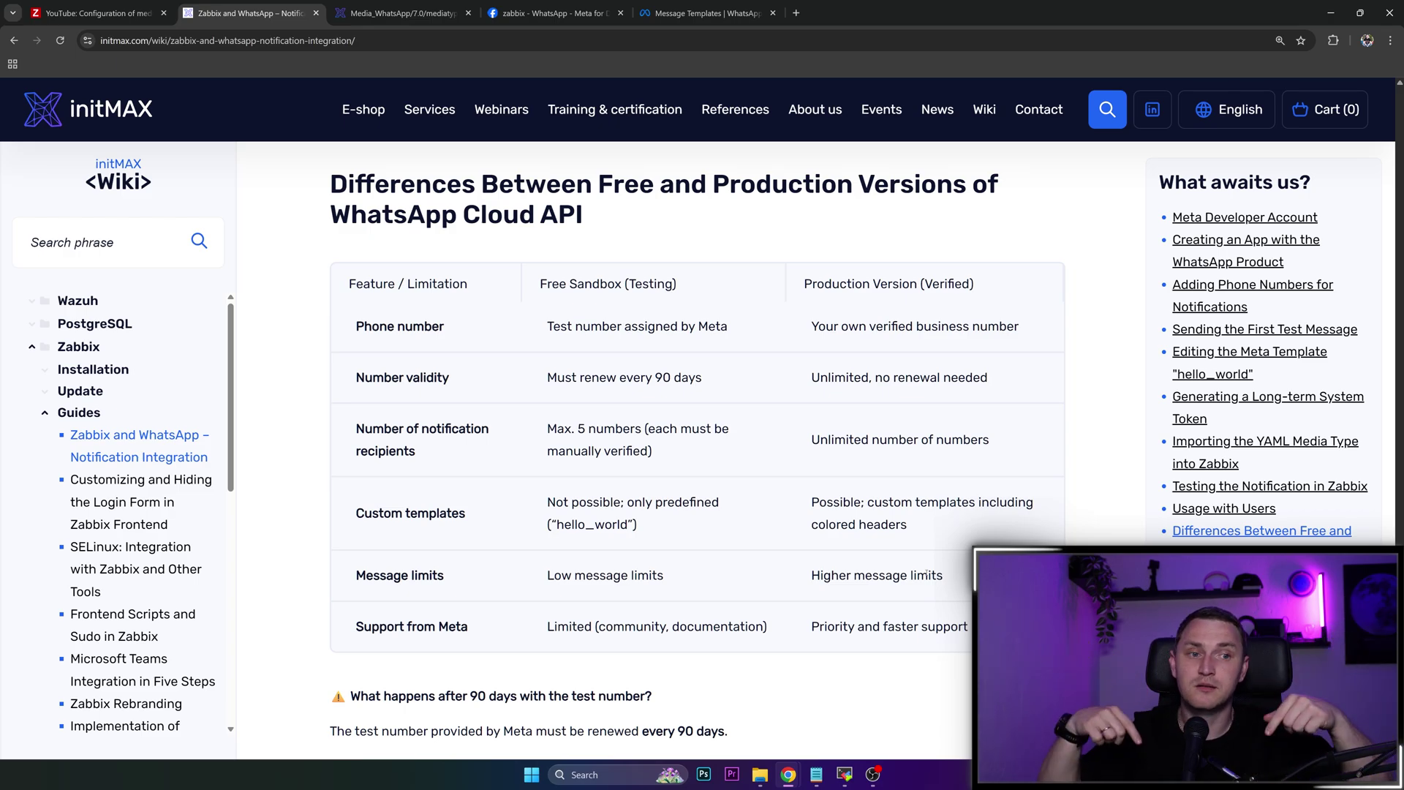
scroll(495, 417, down, 2)
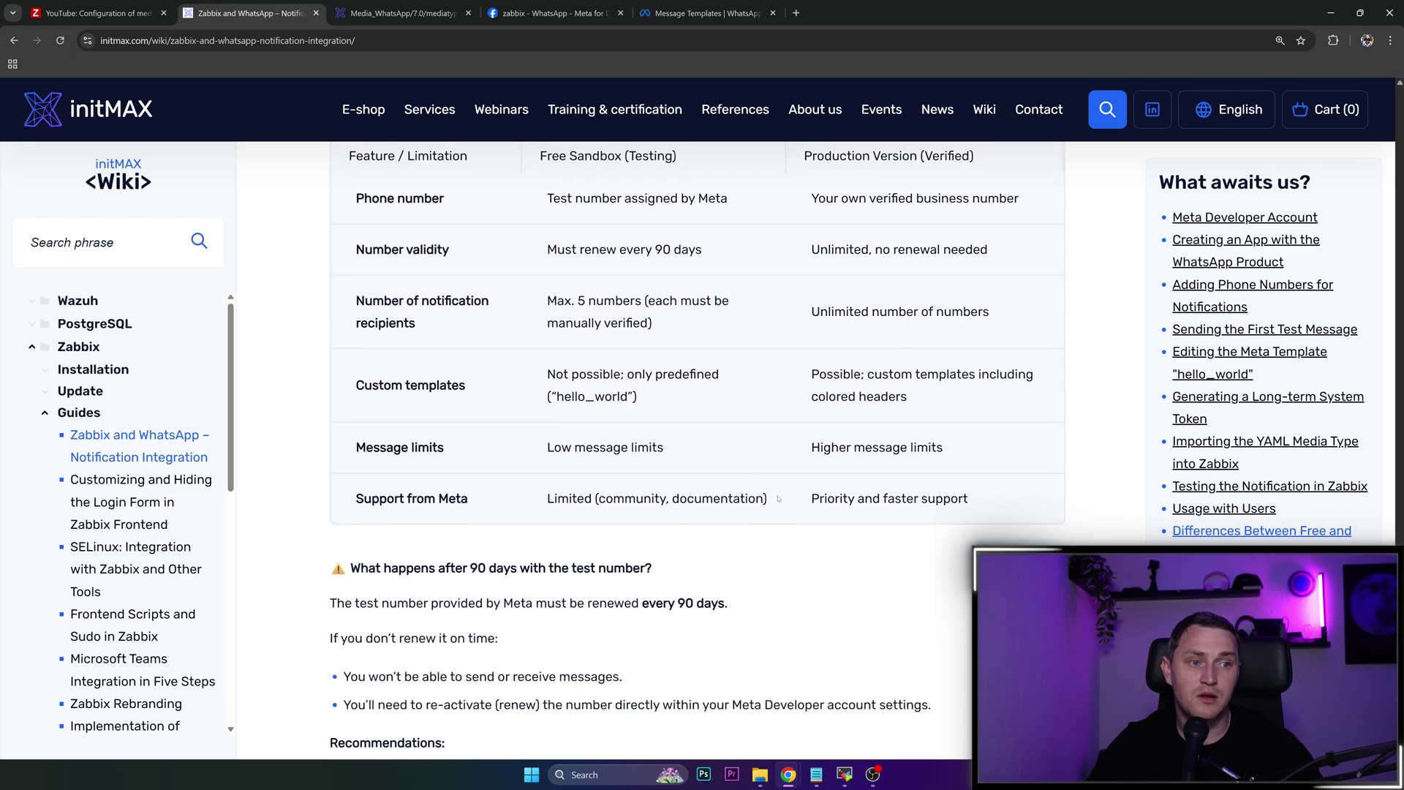
scroll(758, 498, down, 3)
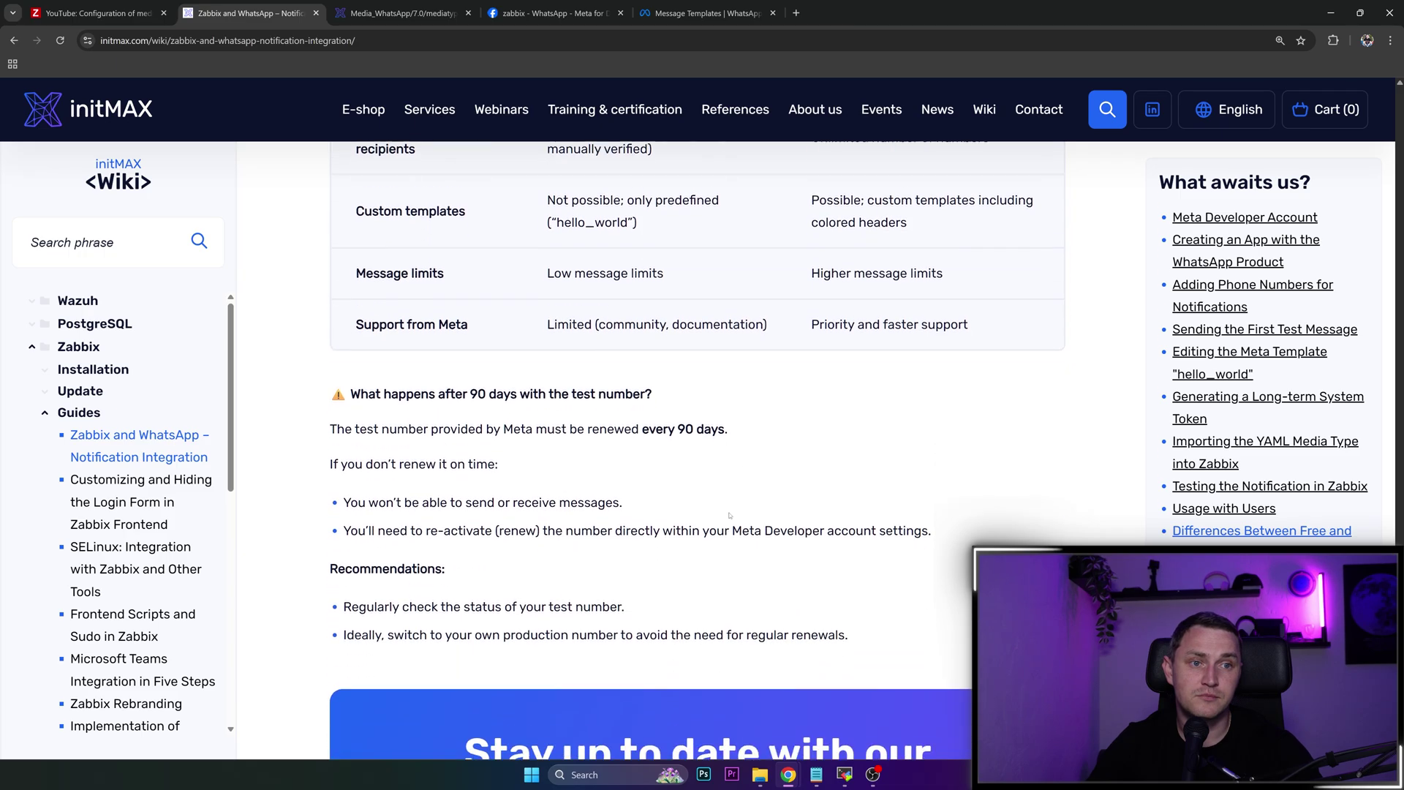
- Read the guide's notes on what happens to the test number after 90 days, highlighting the renewal rule and its consequences
drag(360, 376, 711, 384)
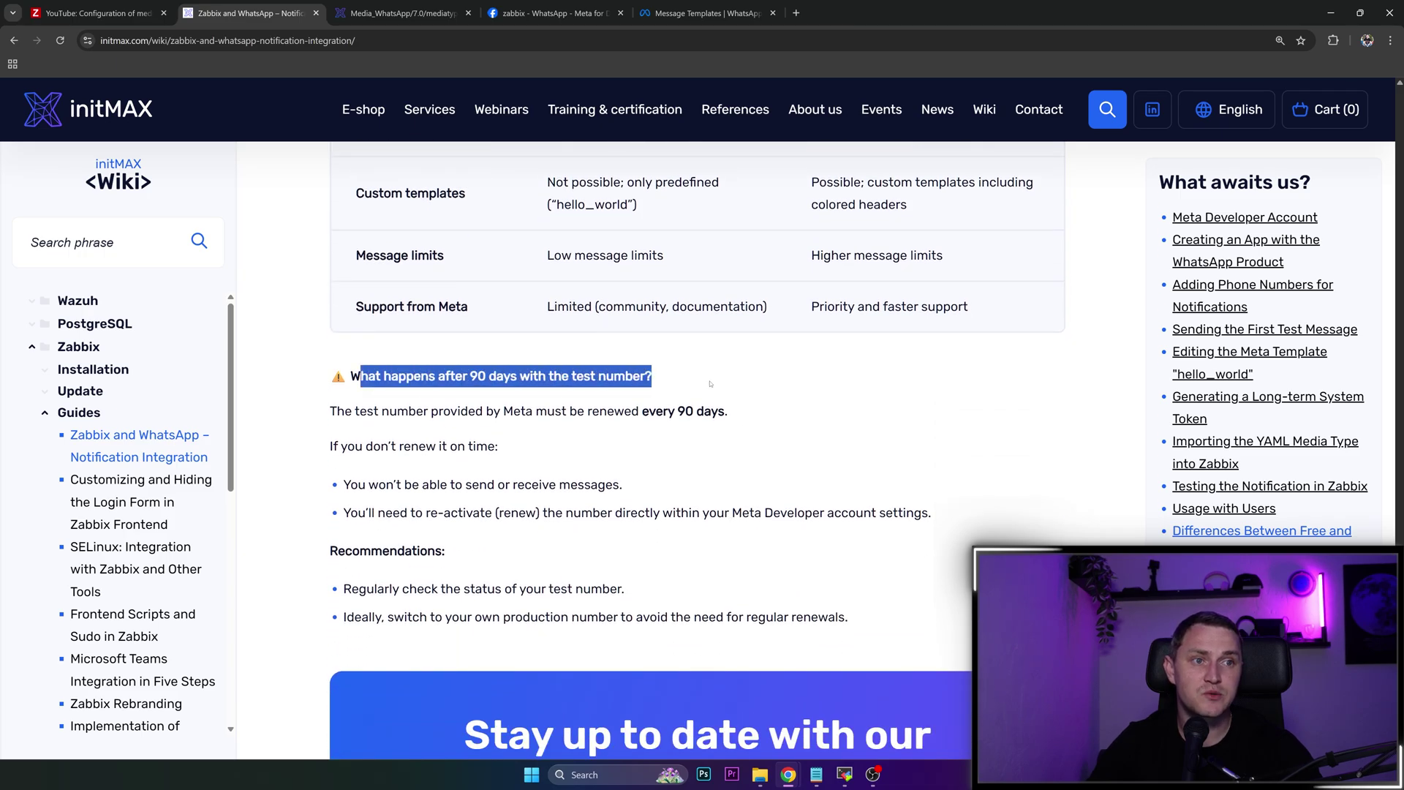
drag(367, 411, 621, 448)
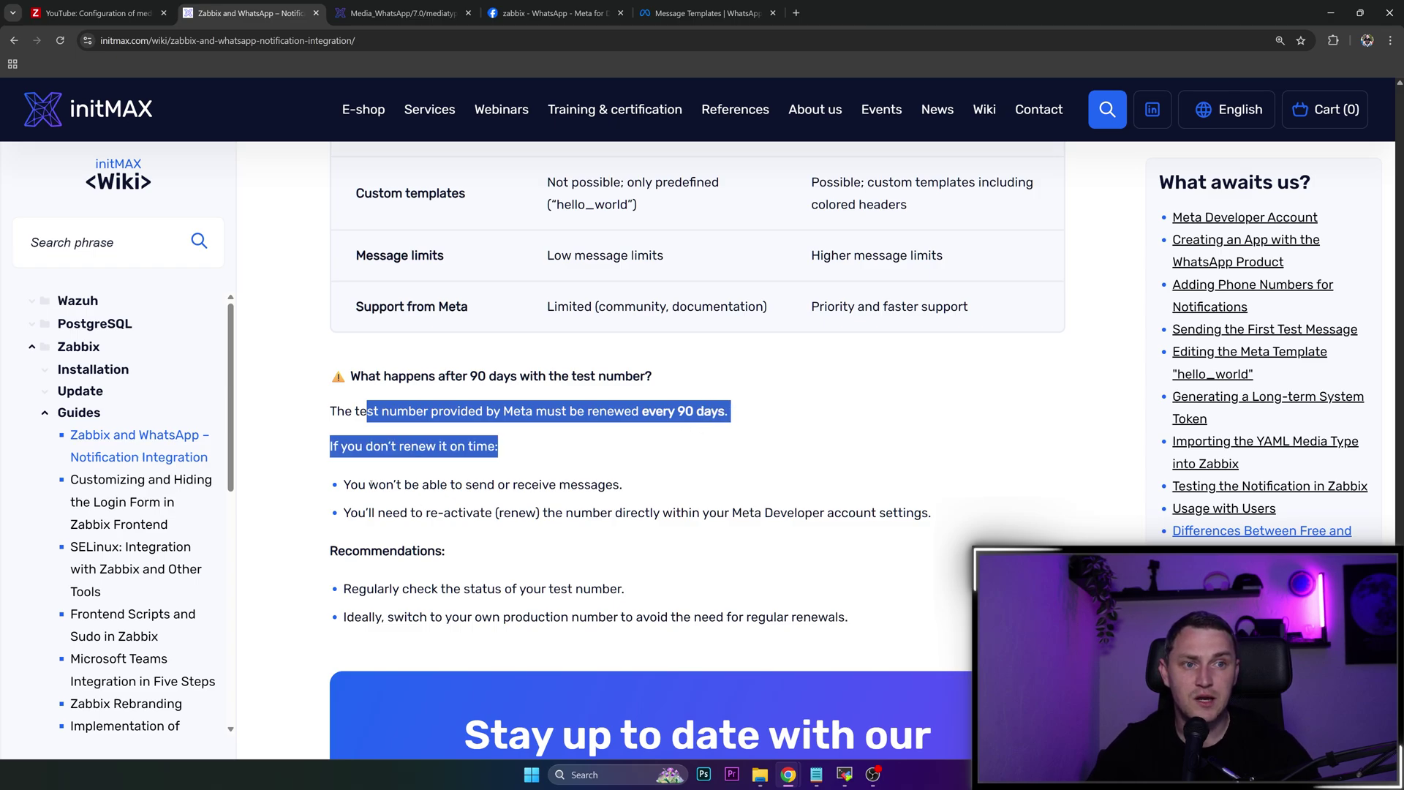
drag(369, 484, 622, 485)
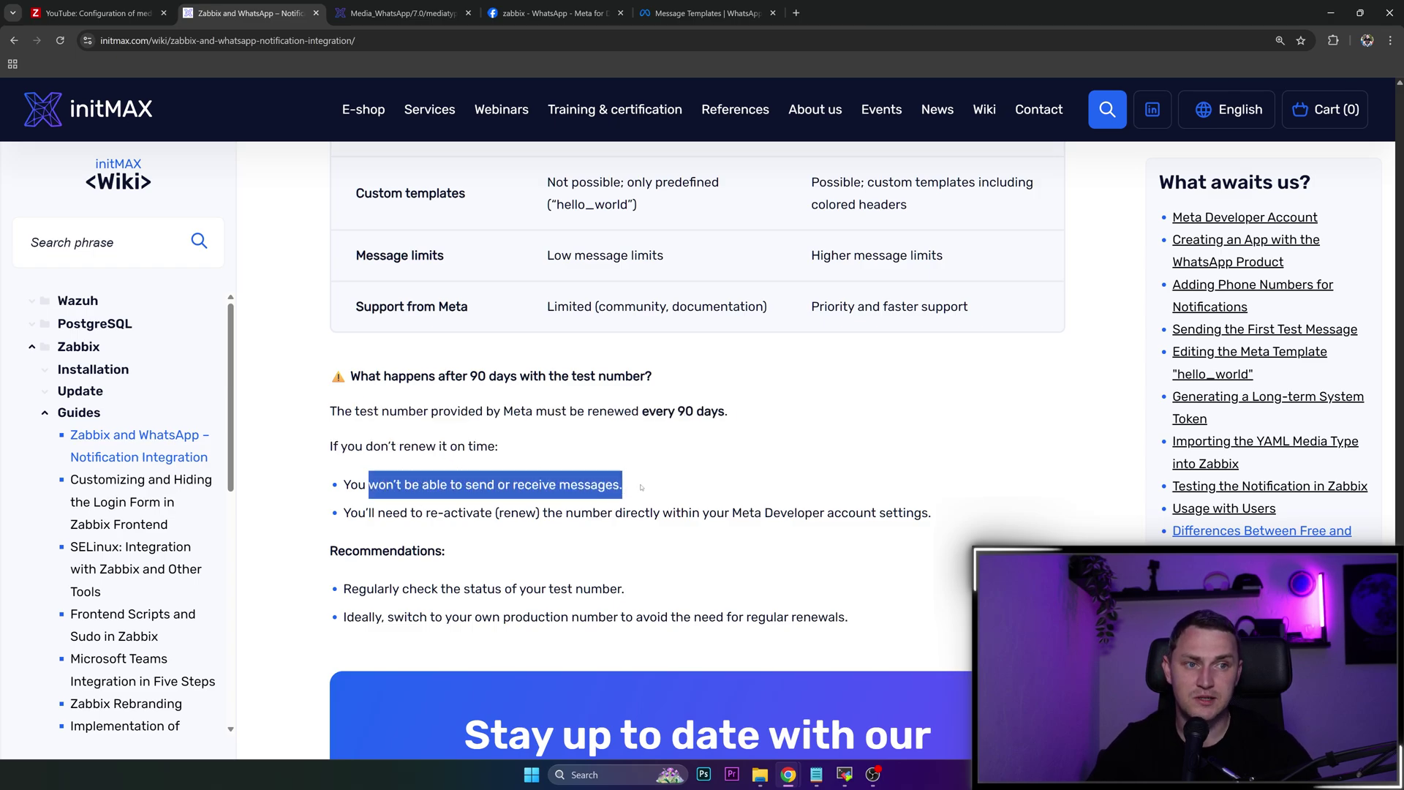
drag(473, 512, 927, 522)
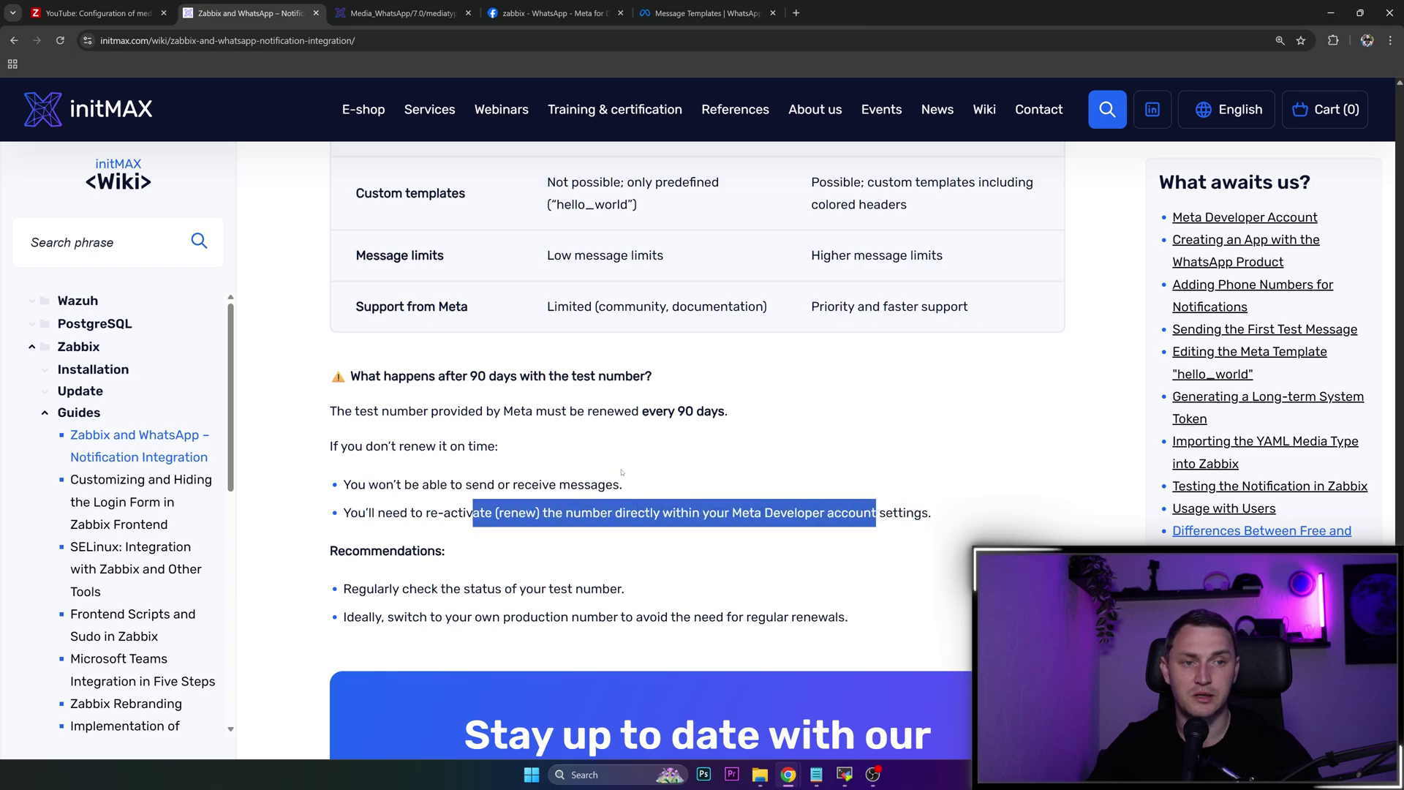
scroll(877, 519, down, 2)
- Look back through the guide to the system user creation instructions in the "Generating a Long-term System Token" section
scroll(763, 538, up, 5)
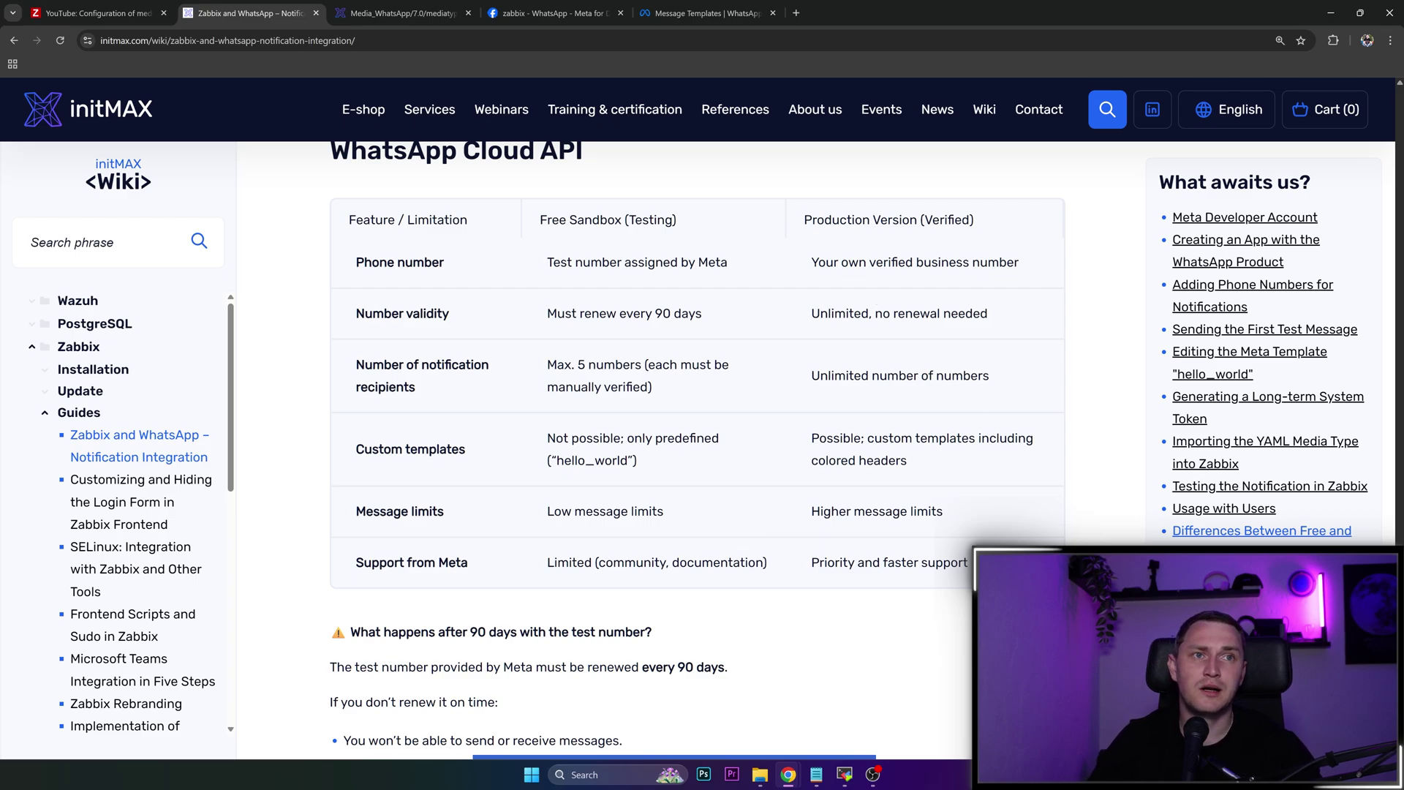
scroll(694, 450, up, 15)
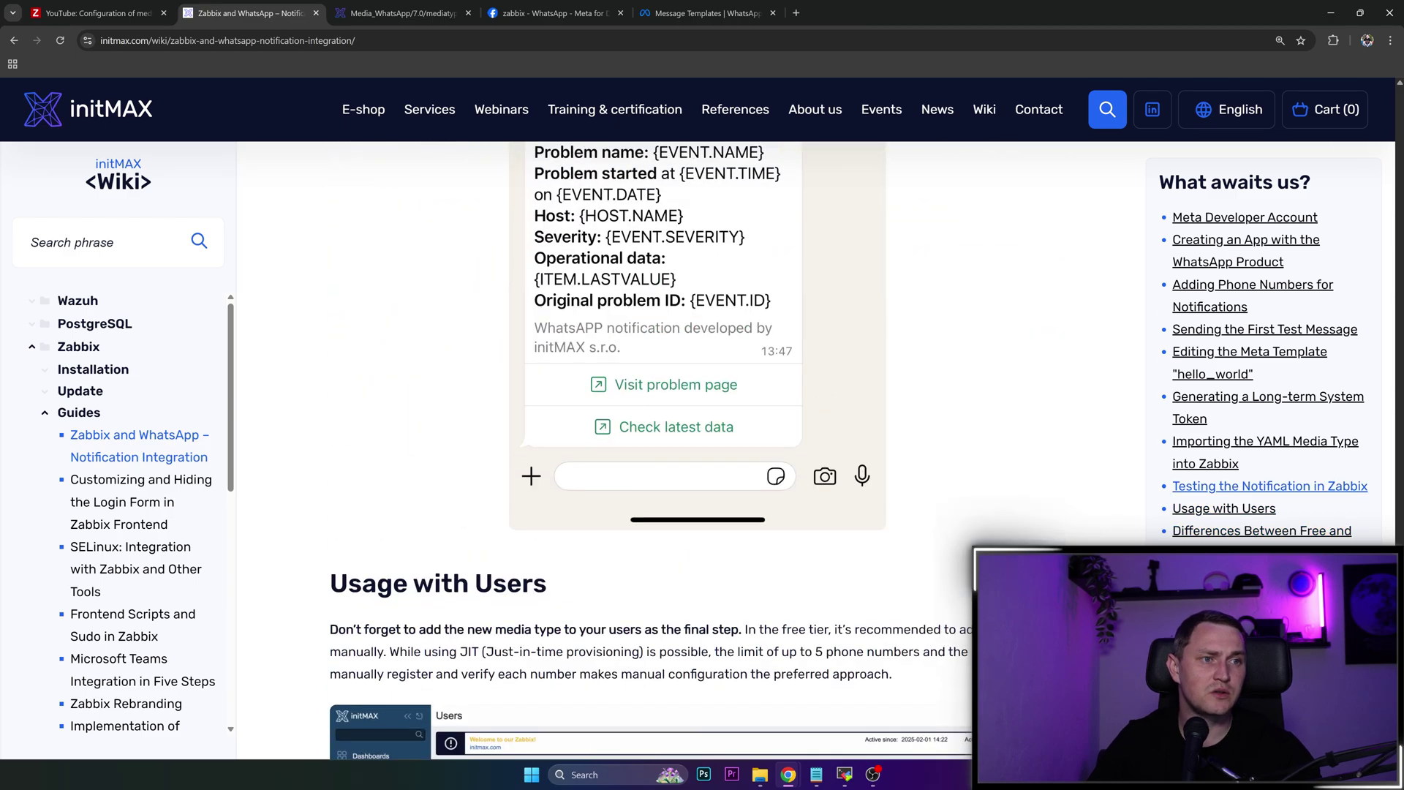
scroll(695, 450, up, 8)
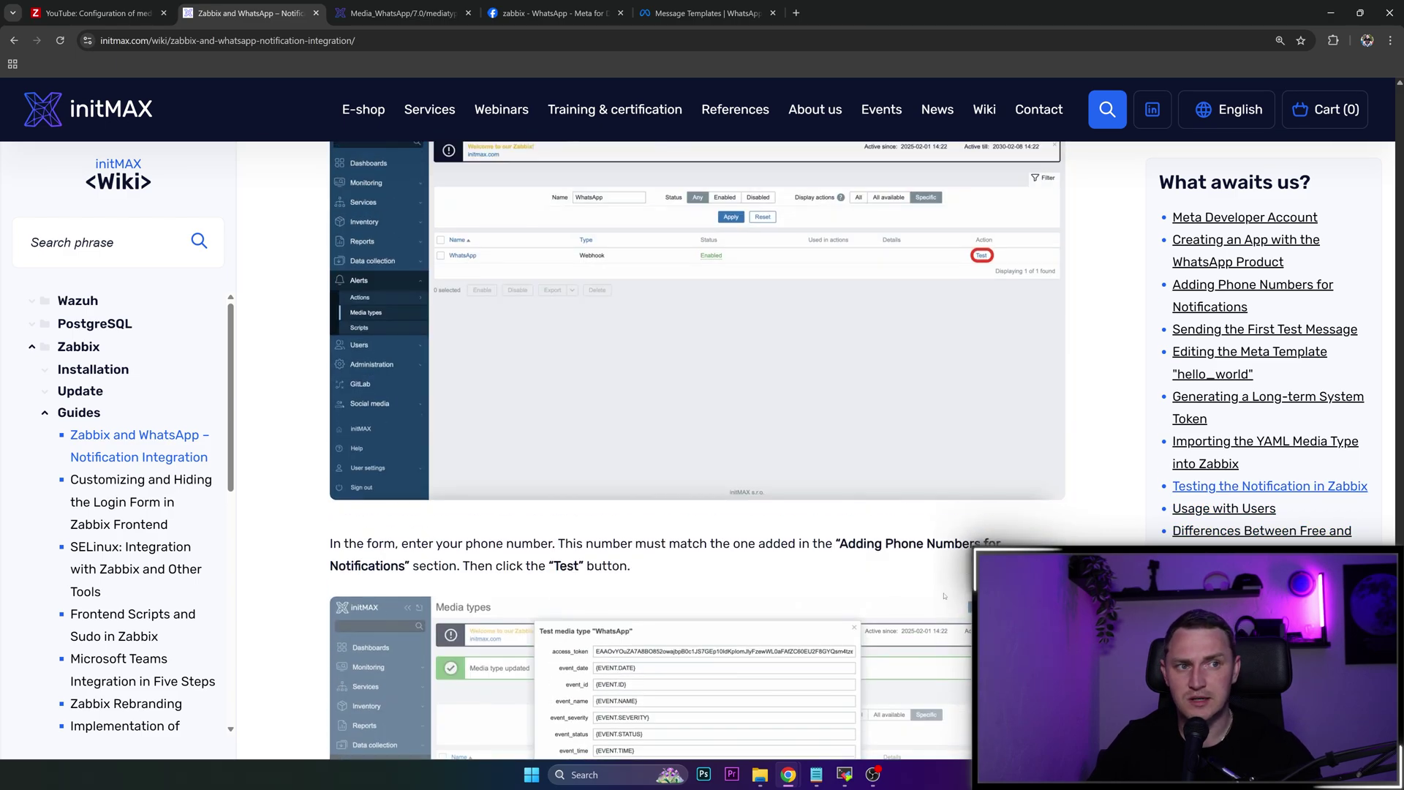
scroll(943, 596, up, 20)
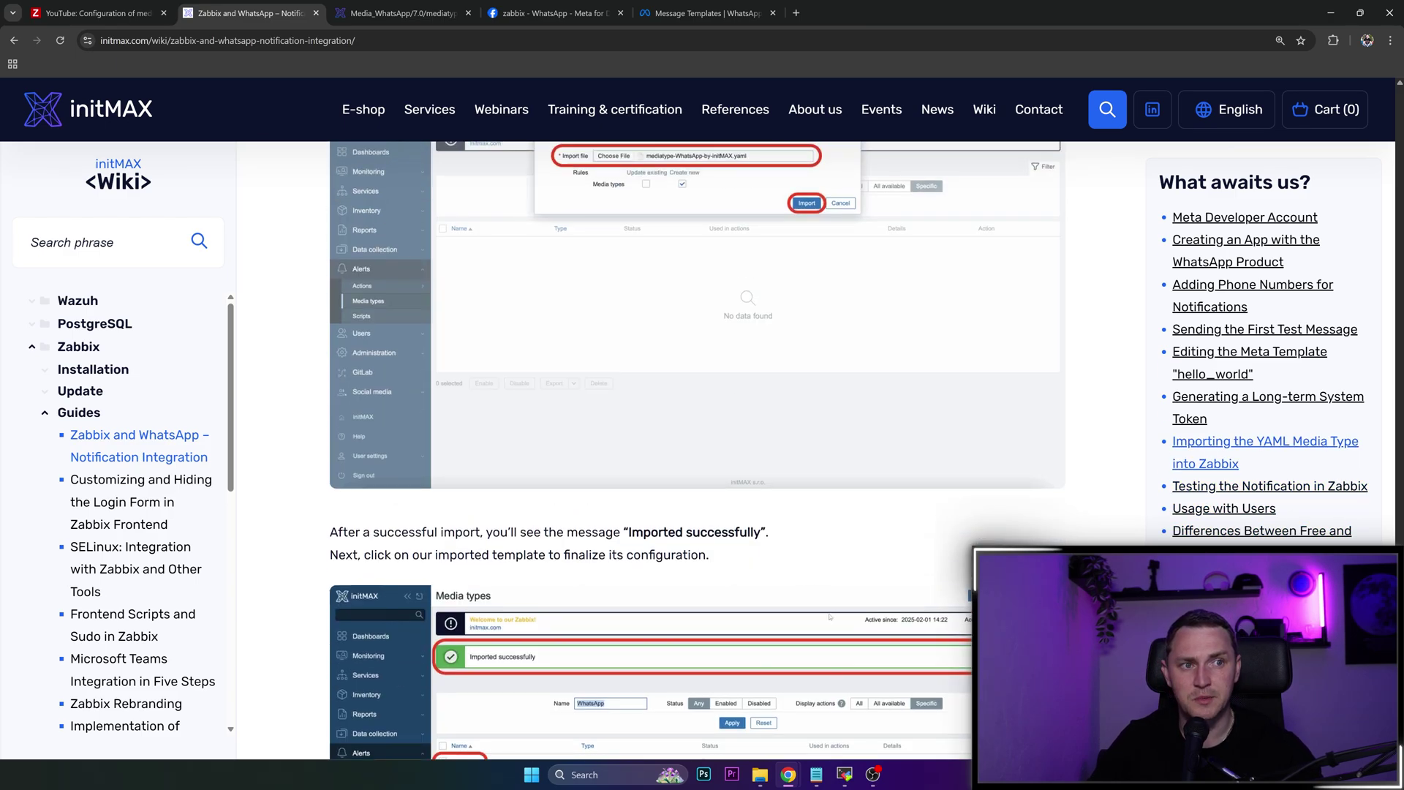
scroll(830, 616, up, 20)
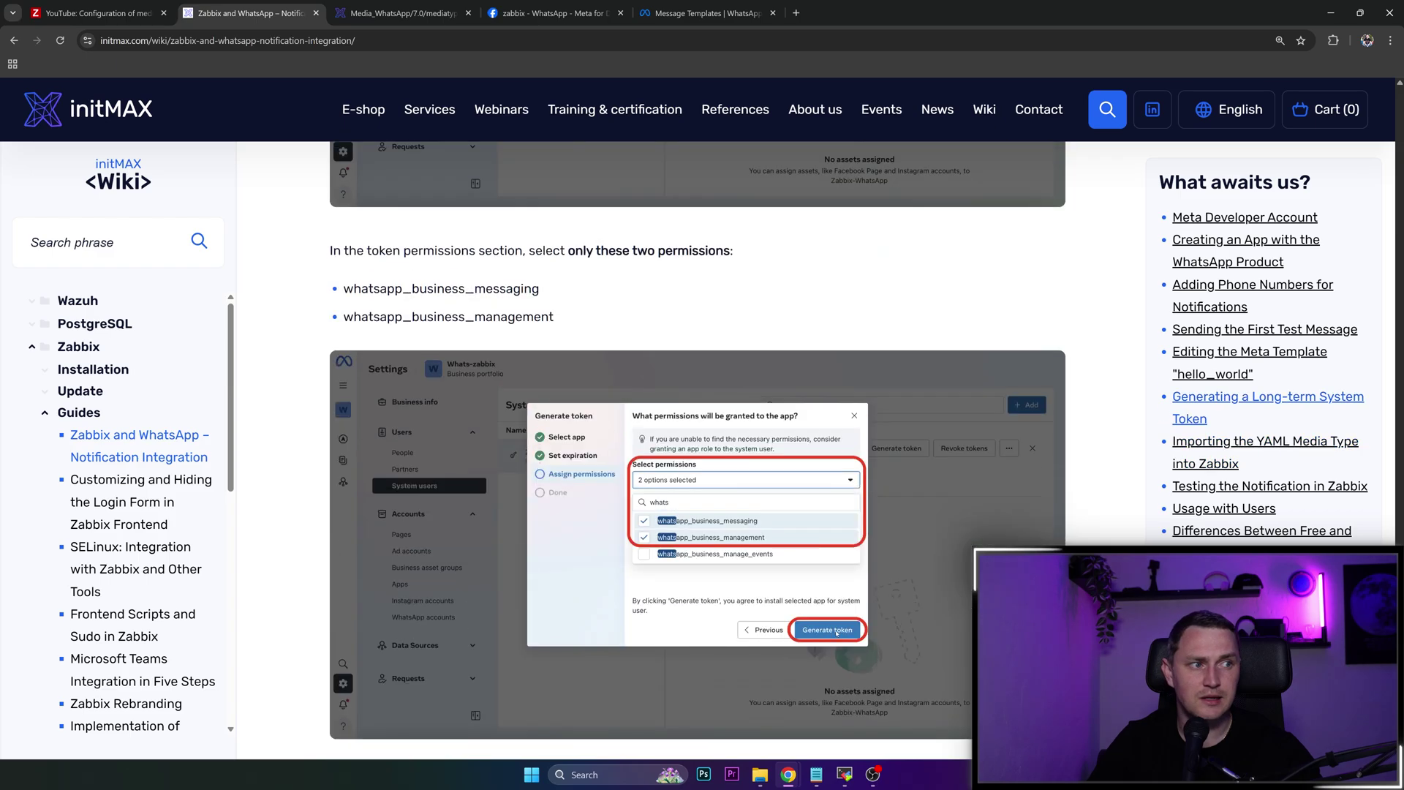
scroll(848, 653, up, 20)
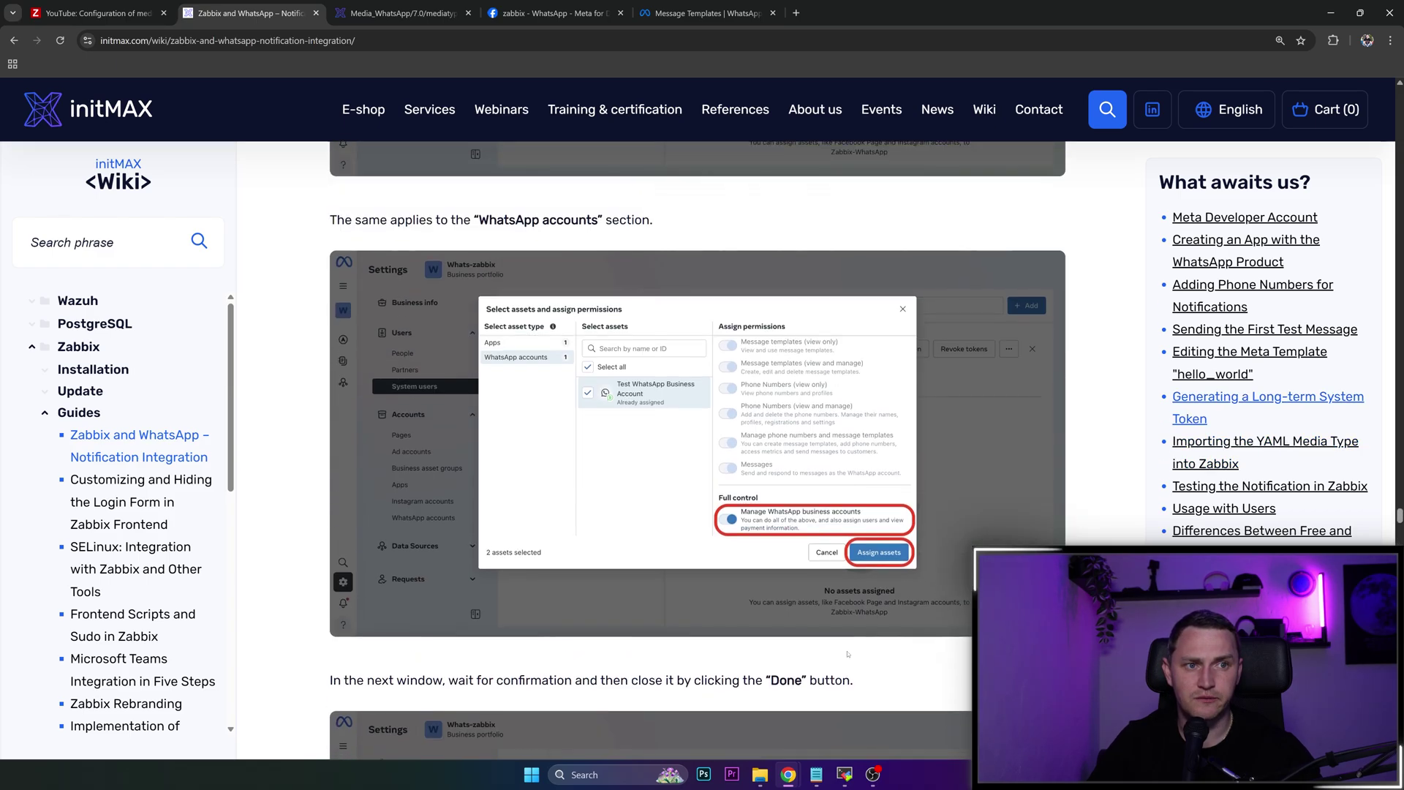
scroll(852, 658, up, 20)
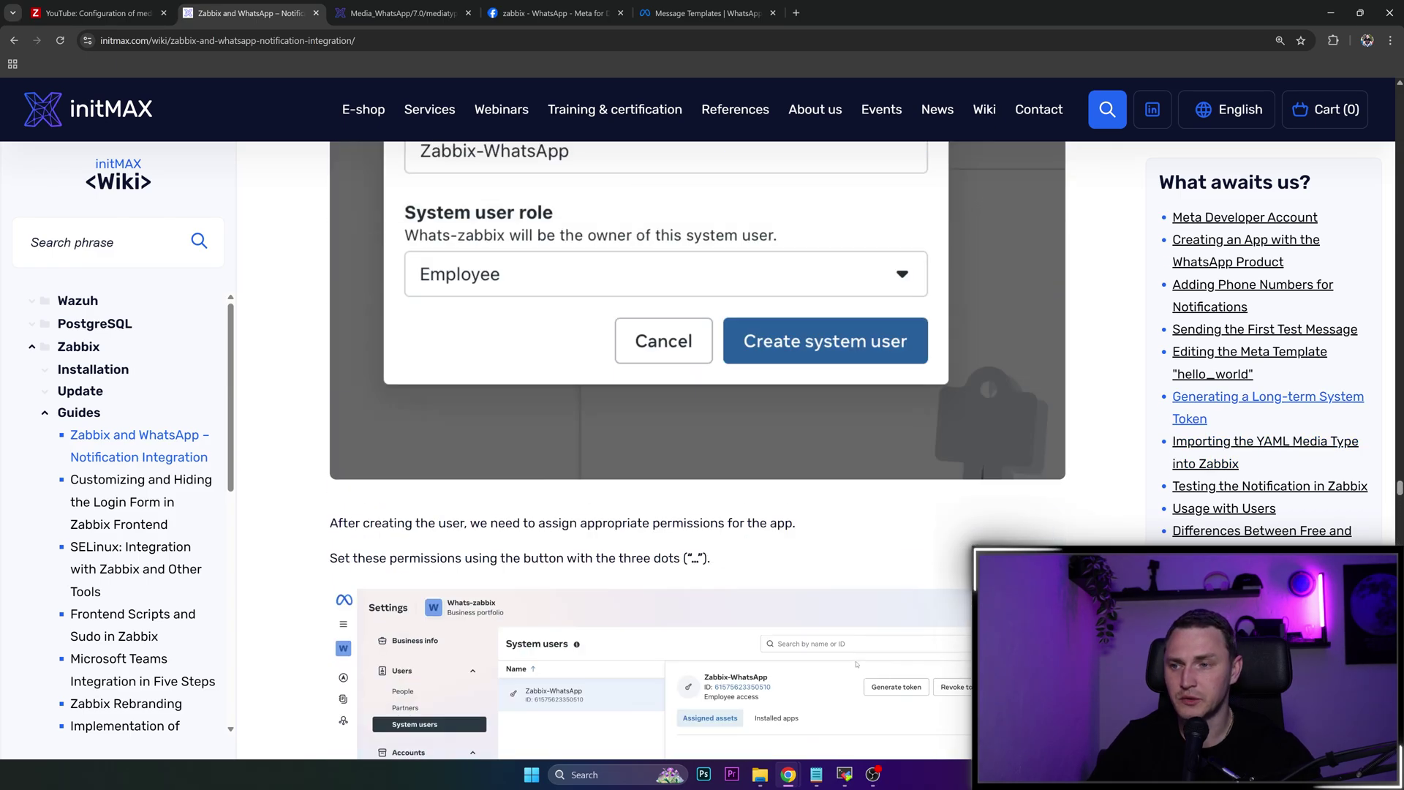
scroll(855, 660, up, 10)
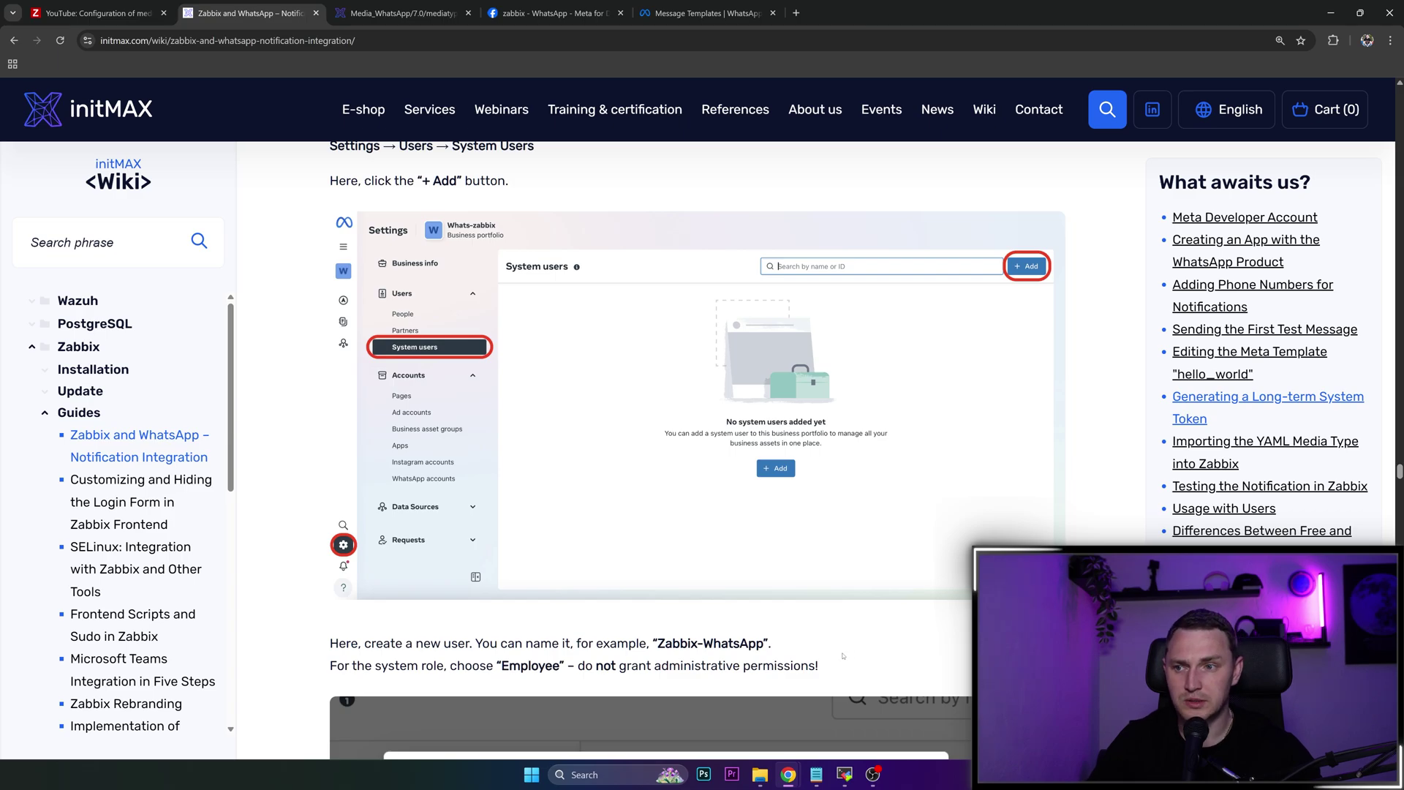